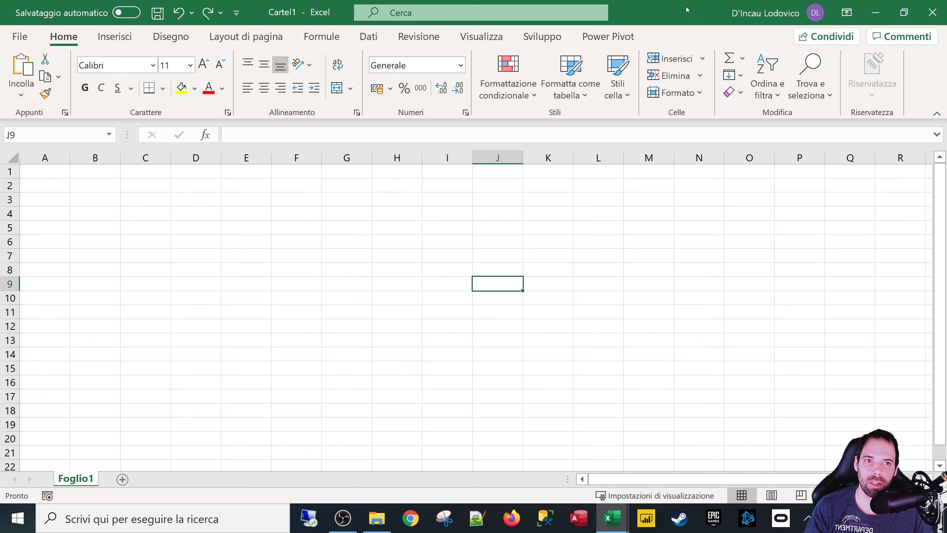
# Step: Add three new worksheets to the workbook after Foglio1
pyautogui.click(286, 240)
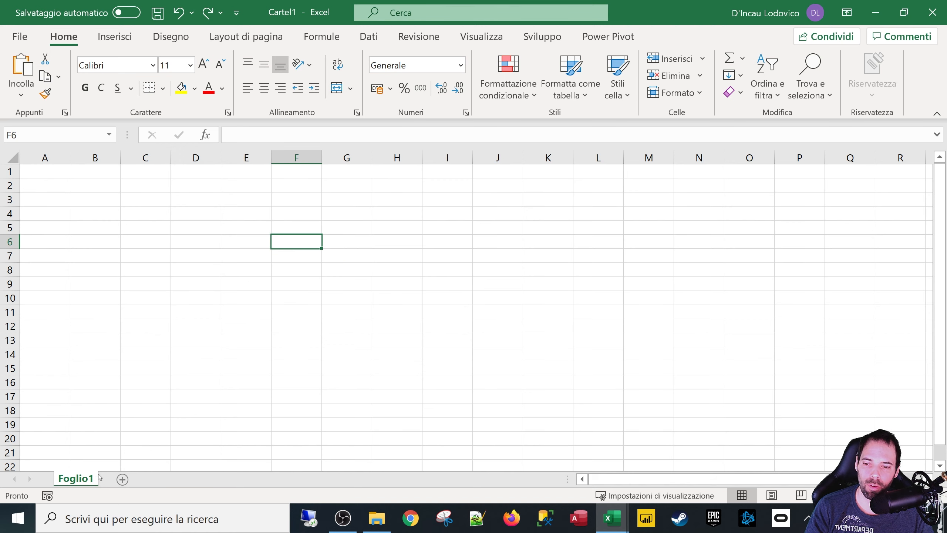
pyautogui.click(123, 482)
pyautogui.click(163, 480)
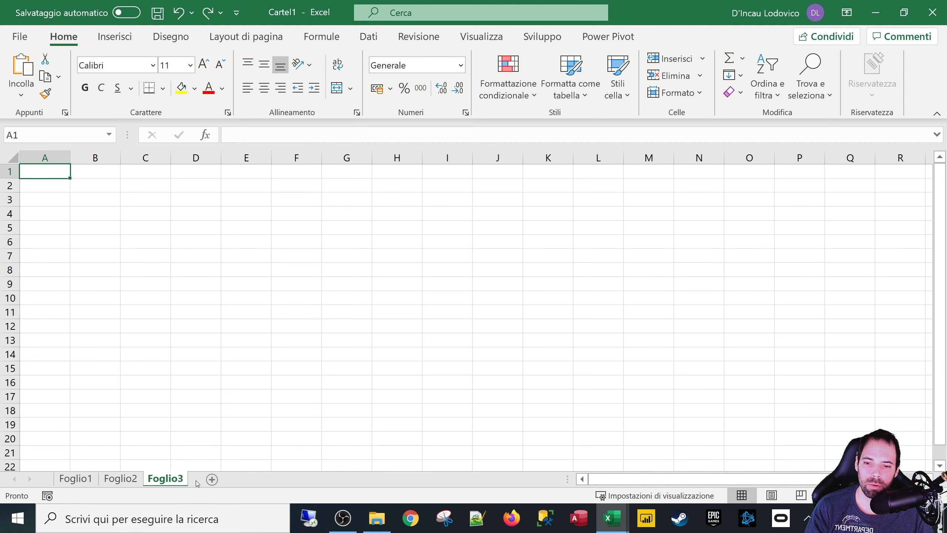
pyautogui.click(212, 479)
# Step: Enter the sample text "adfasdfasd" in cell B6 of Foglio1
pyautogui.click(75, 478)
pyautogui.click(100, 241)
pyautogui.write('ad')
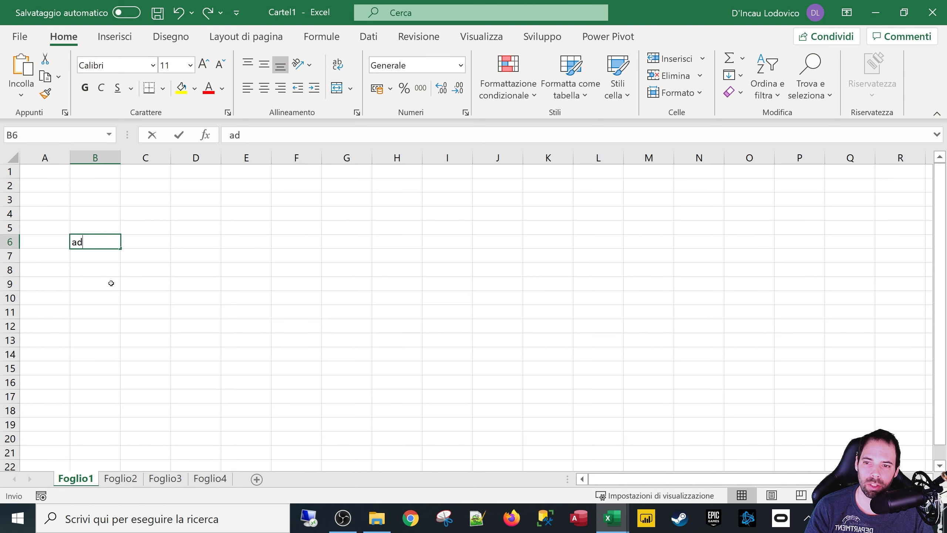
pyautogui.write('fasdfasd')
pyautogui.click(102, 296)
# Step: Enter the sample text "asdfasdfsd" in cell B5 of Foglio2
pyautogui.click(120, 479)
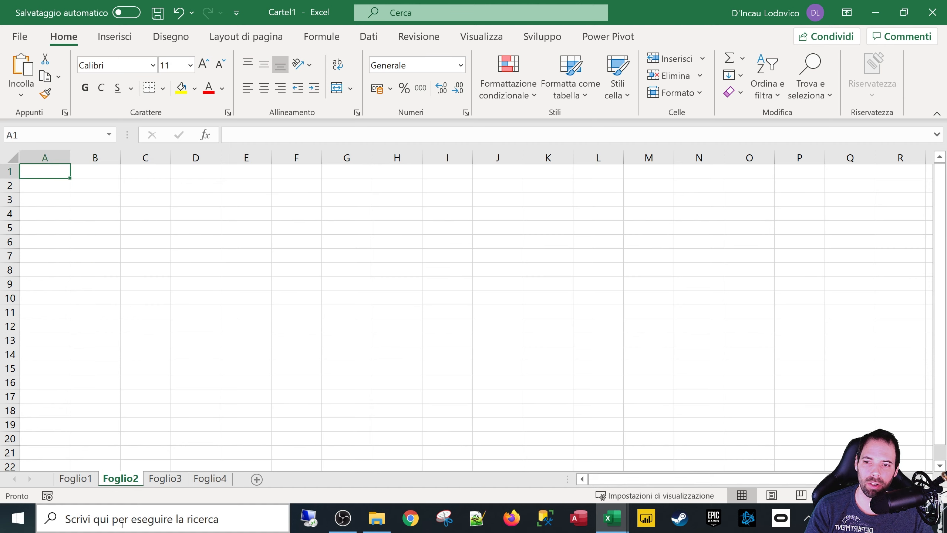
pyautogui.click(99, 228)
pyautogui.write('asdfasdfsd')
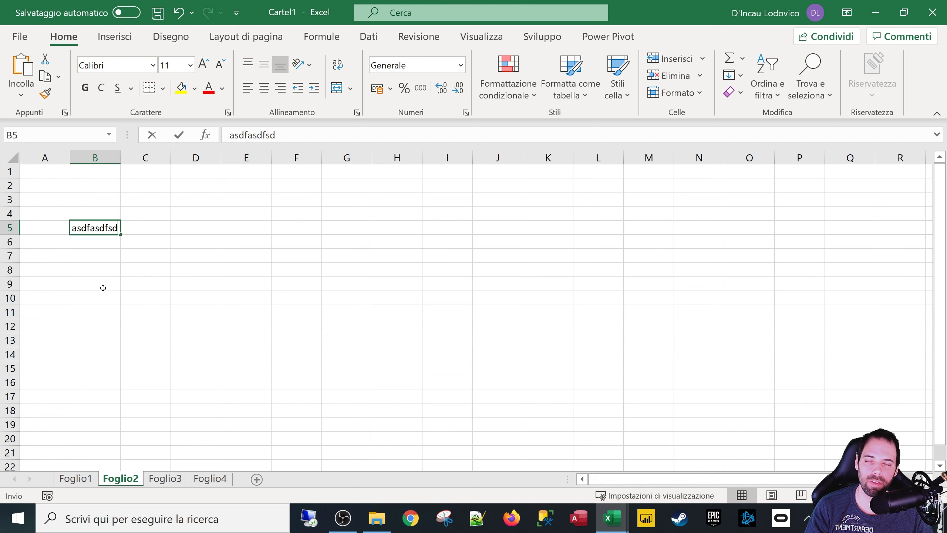
pyautogui.click(102, 287)
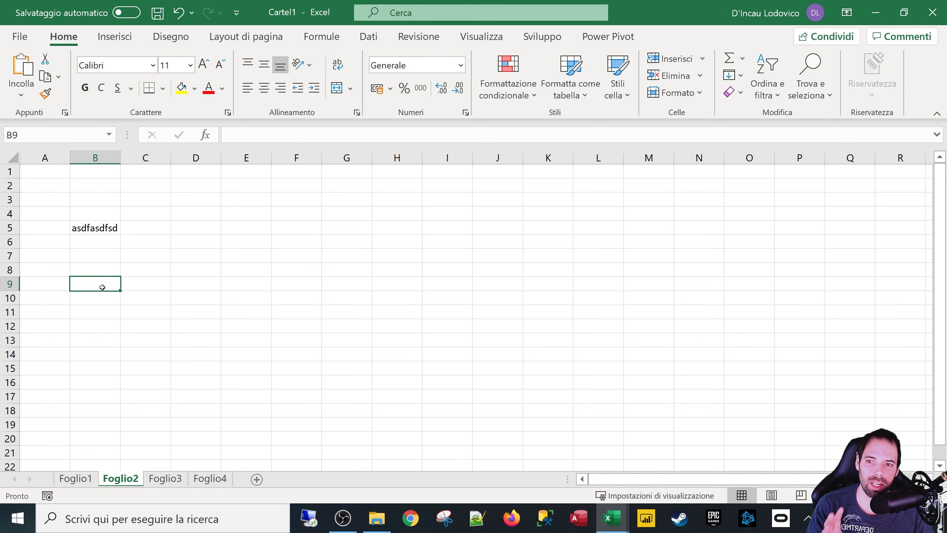
# Step: Look through the worksheets Foglio1 to Foglio4 and compare their contents, ending on cell B6 of Foglio1
pyautogui.click(83, 479)
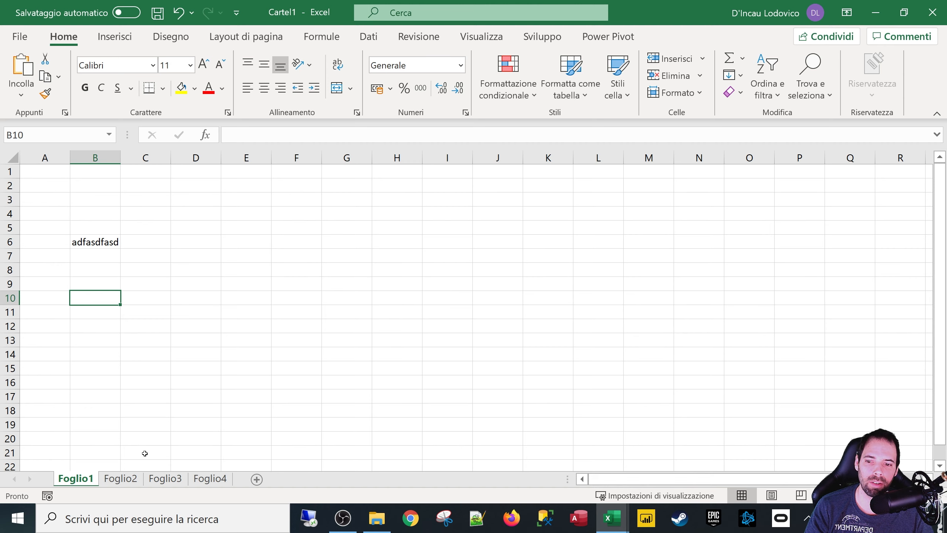
pyautogui.click(126, 481)
pyautogui.click(166, 480)
pyautogui.click(208, 483)
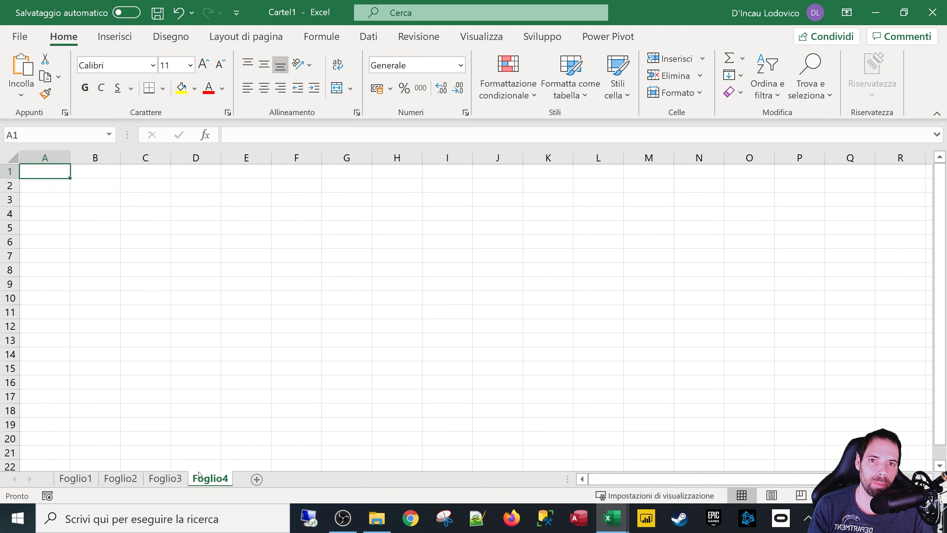
pyautogui.click(80, 484)
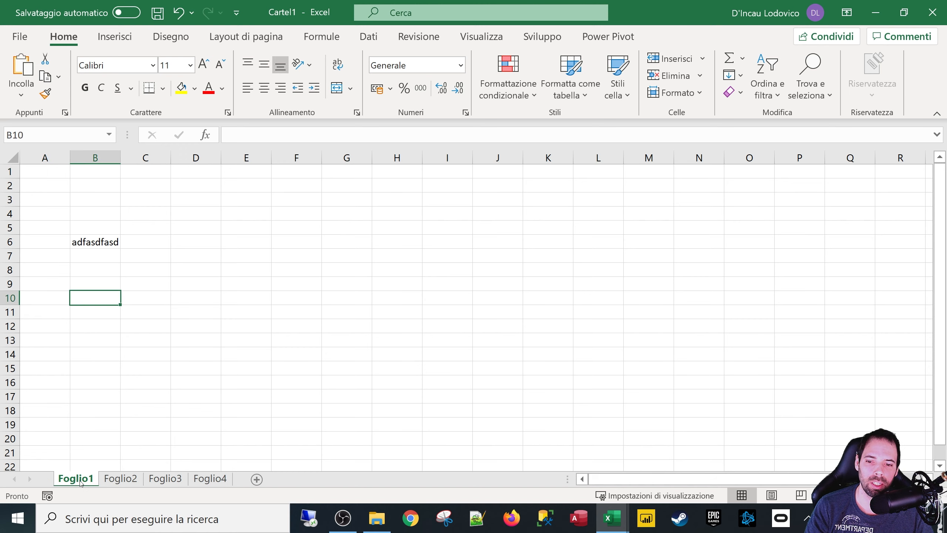
pyautogui.click(116, 480)
pyautogui.click(82, 479)
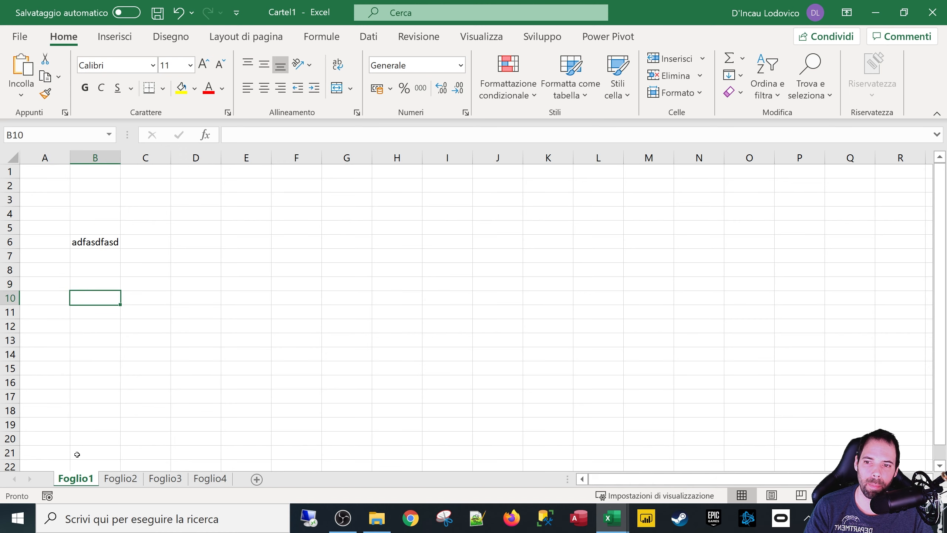
pyautogui.click(47, 242)
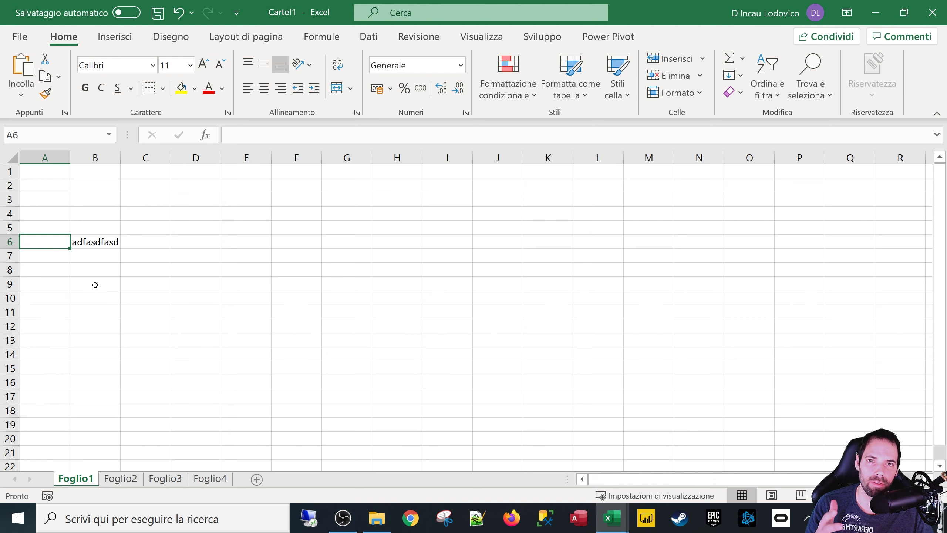
pyautogui.click(119, 288)
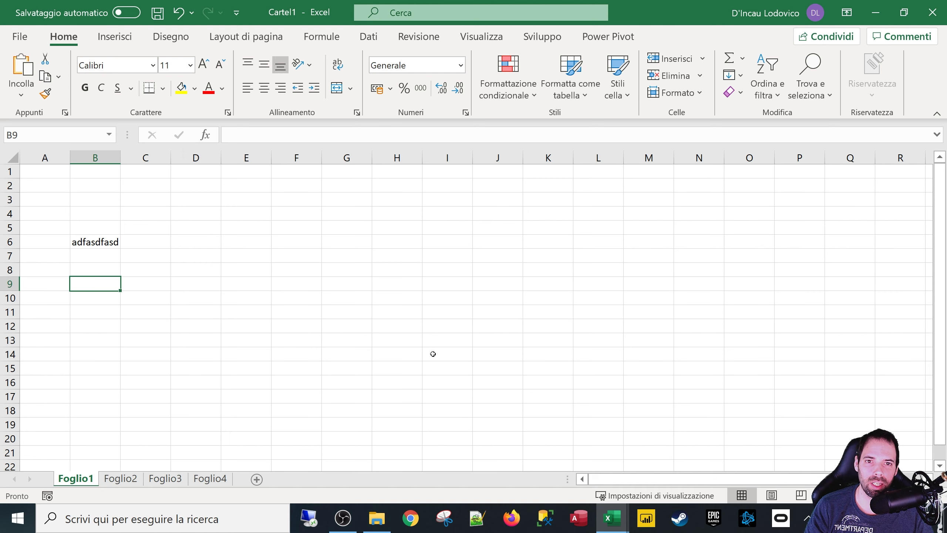
pyautogui.click(75, 245)
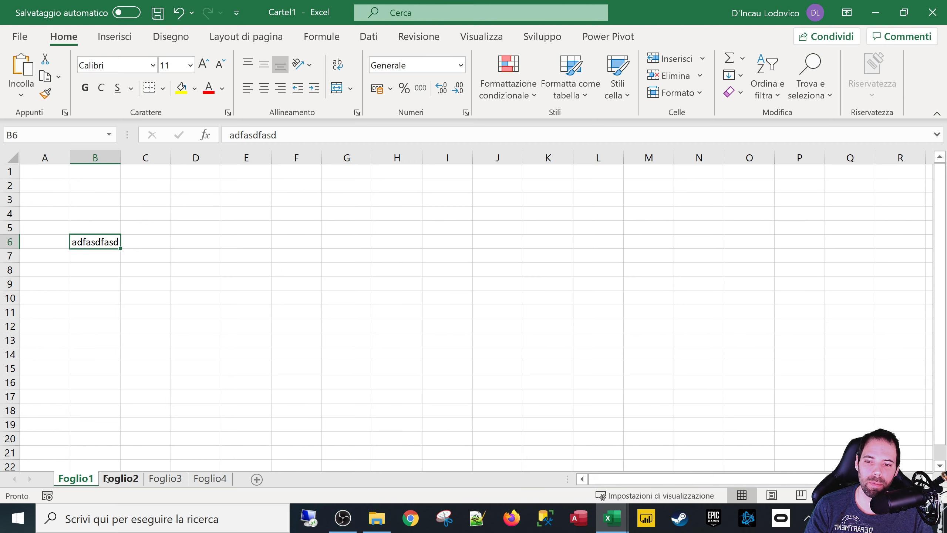
pyautogui.click(117, 478)
pyautogui.click(160, 480)
pyautogui.click(212, 481)
pyautogui.click(166, 479)
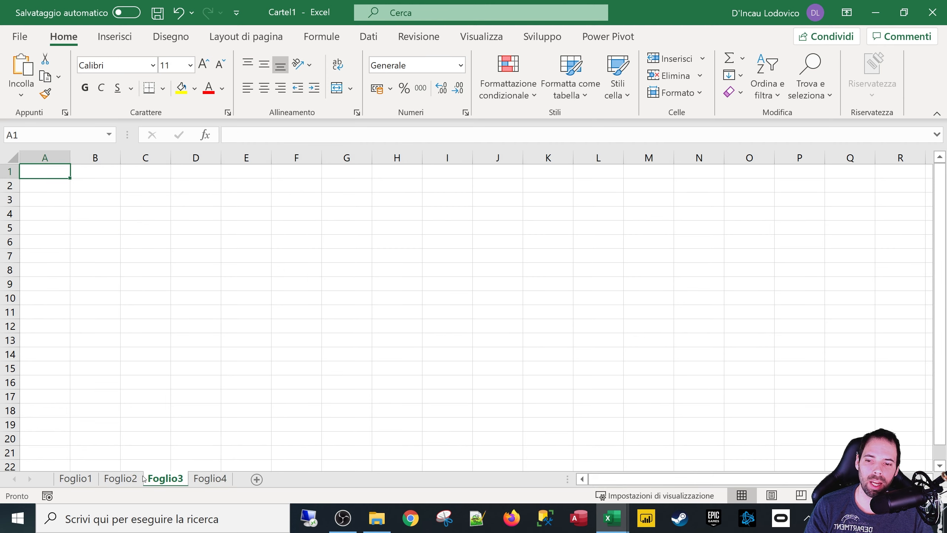
pyautogui.click(111, 480)
pyautogui.click(76, 478)
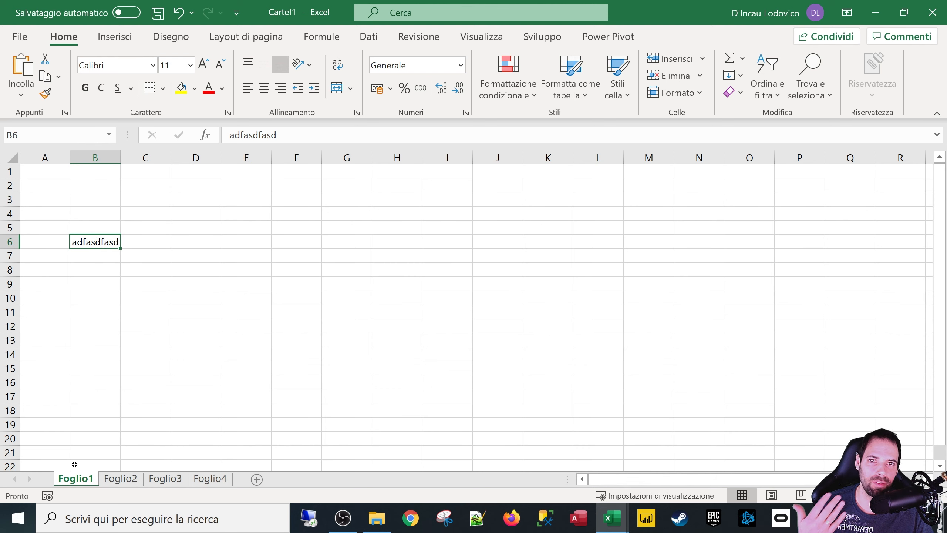
pyautogui.click(126, 323)
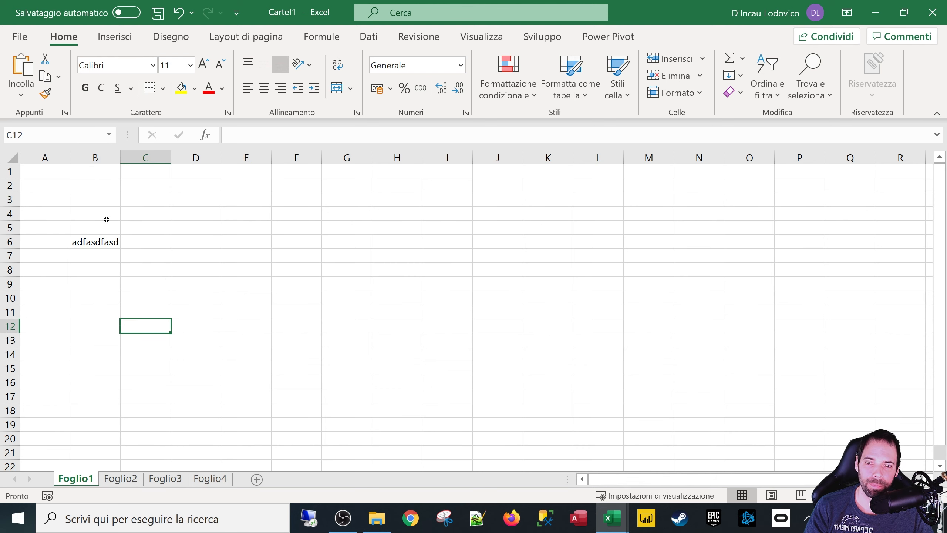
pyautogui.click(83, 243)
# Step: Colour the Foglio1 sheet tab with a light gold theme shade
pyautogui.rightClick(83, 477)
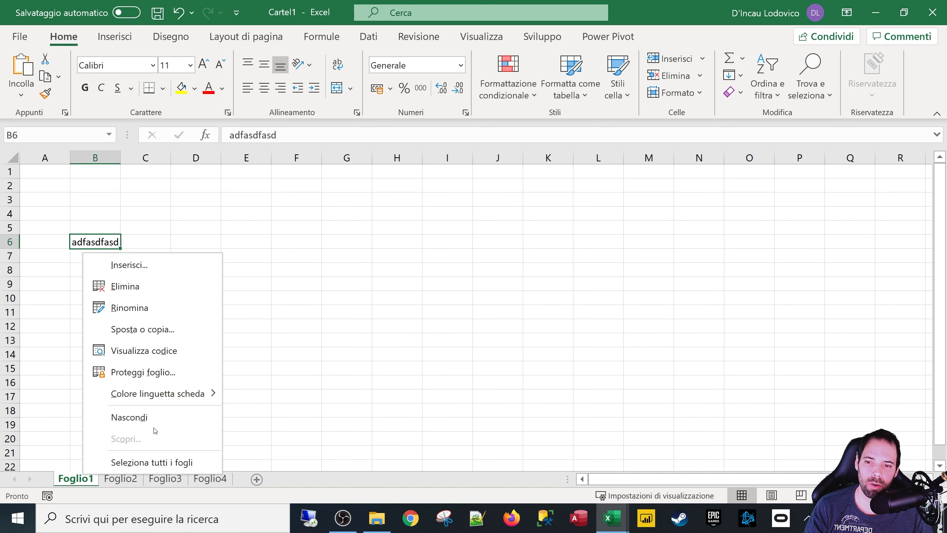
pyautogui.rightClick(83, 482)
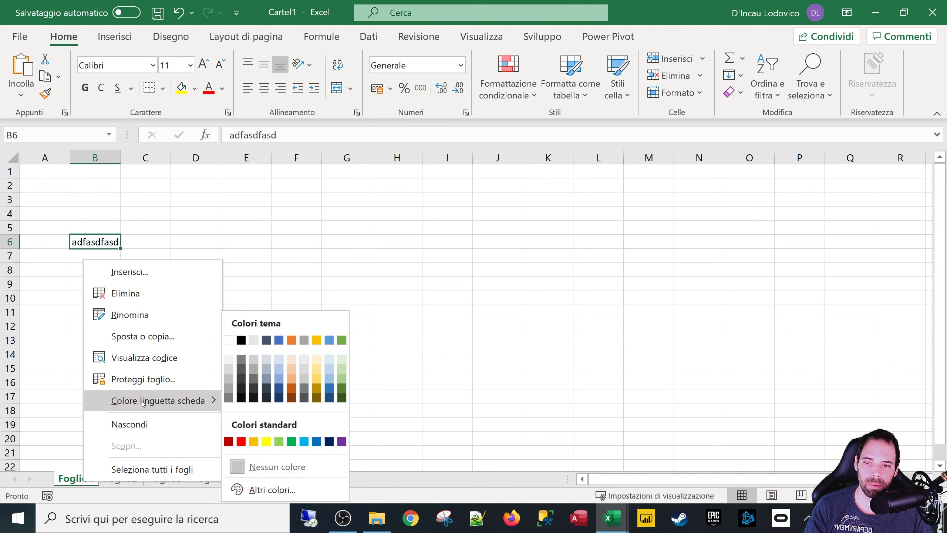
pyautogui.moveTo(137, 400)
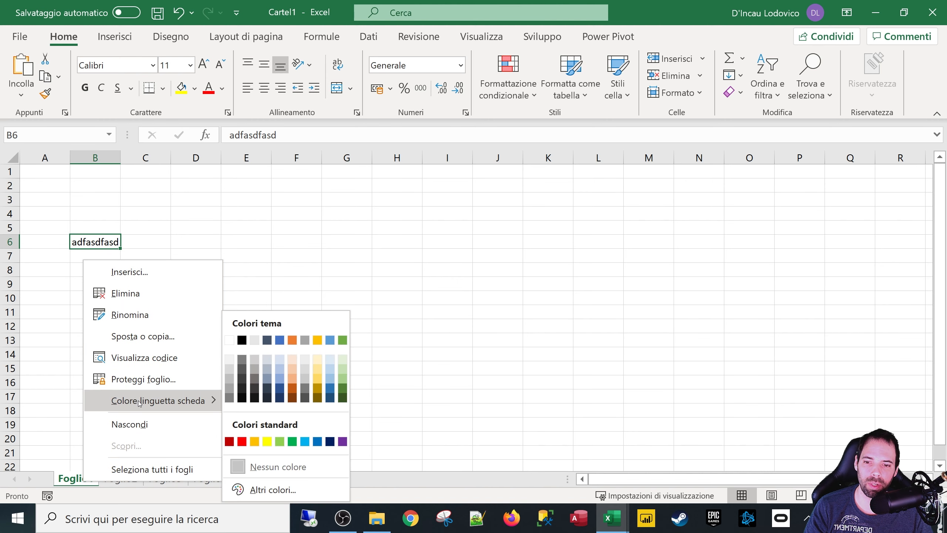
pyautogui.click(317, 377)
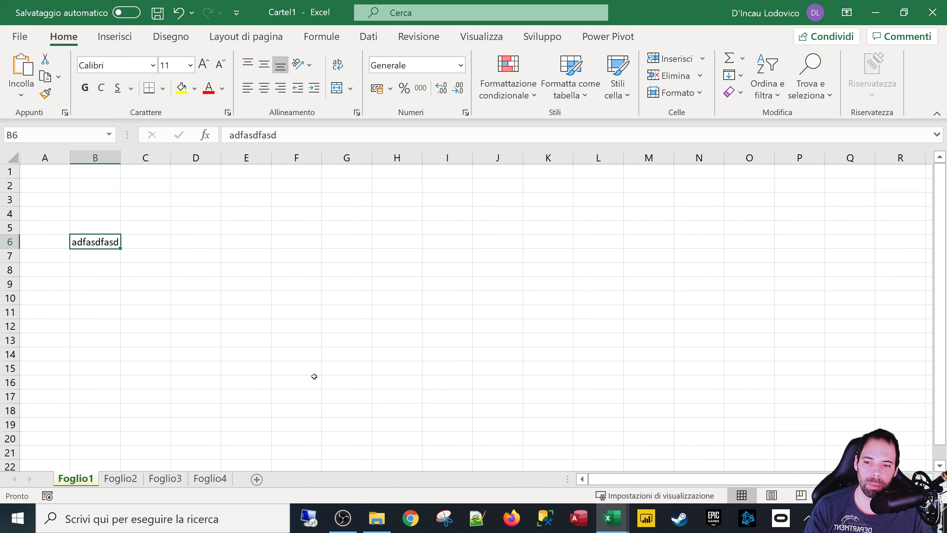
# Step: Colour the Foglio3 sheet tab with a dark orange theme shade
pyautogui.click(140, 479)
pyautogui.click(161, 481)
pyautogui.rightClick(177, 482)
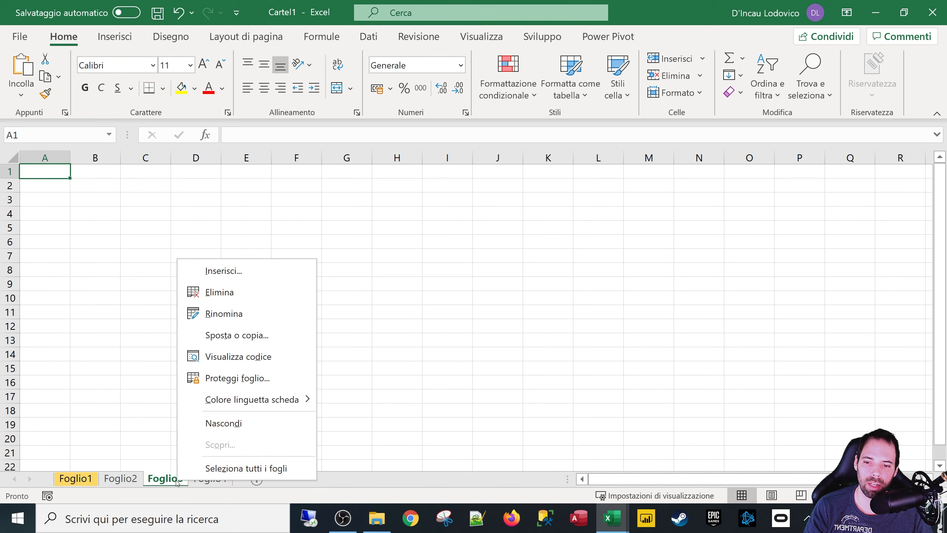
pyautogui.moveTo(242, 404)
pyautogui.click(389, 393)
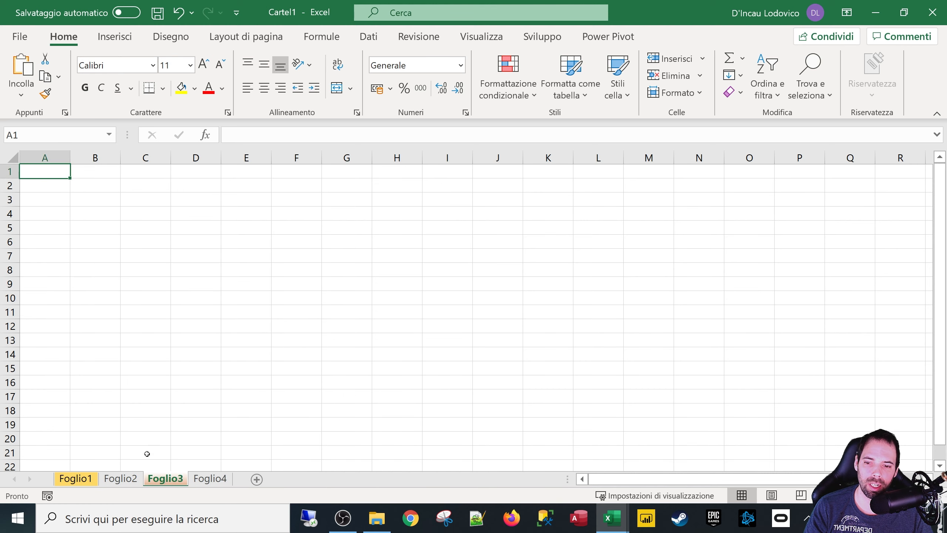
# Step: Reorder the worksheets so that Foglio3 sits between Foglio1 and Foglio2
pyautogui.click(91, 479)
pyautogui.click(150, 479)
pyautogui.click(137, 481)
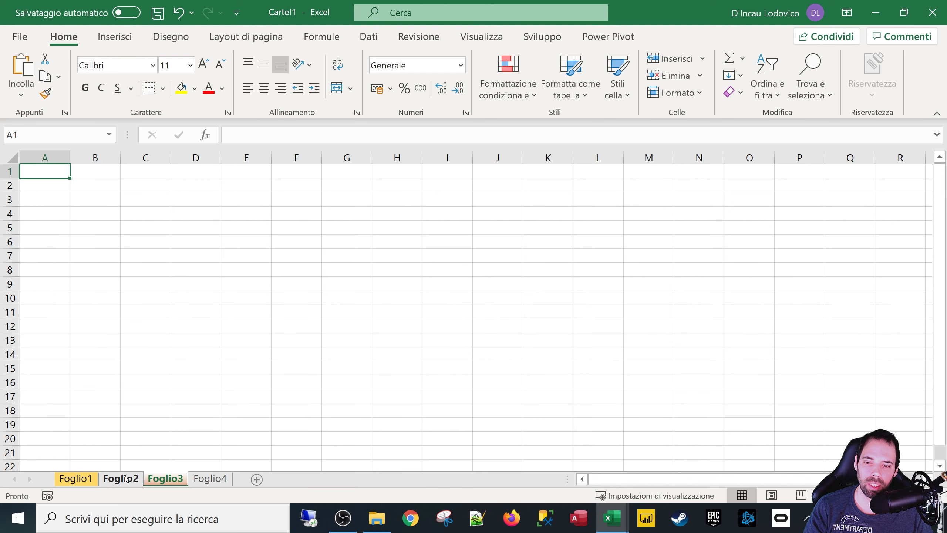
pyautogui.moveTo(166, 480); pyautogui.dragTo(116, 481)
pyautogui.click(153, 482)
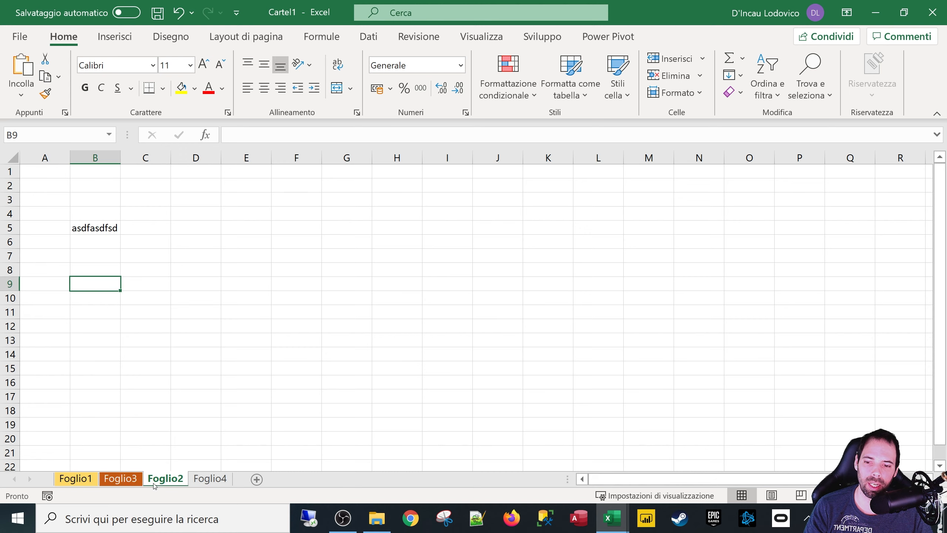
pyautogui.click(89, 481)
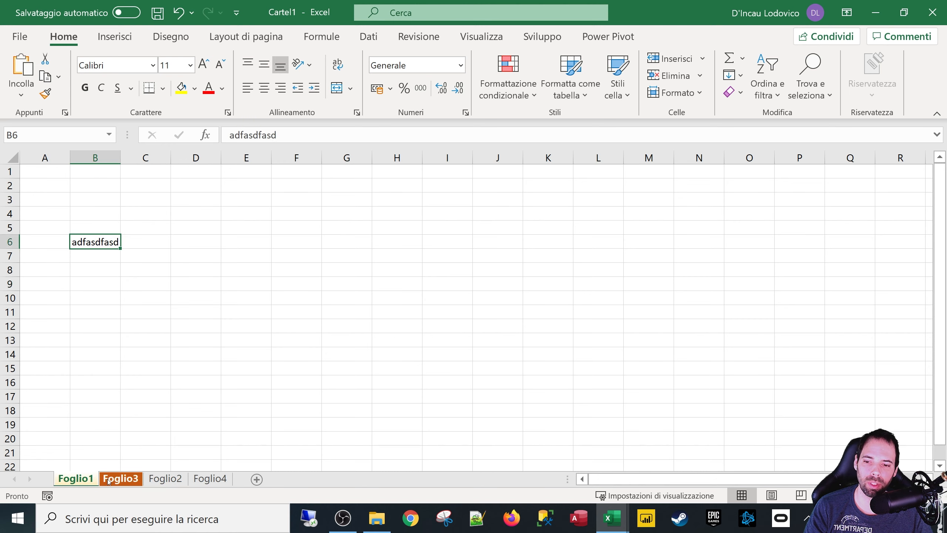
pyautogui.click(118, 480)
pyautogui.rightClick(117, 481)
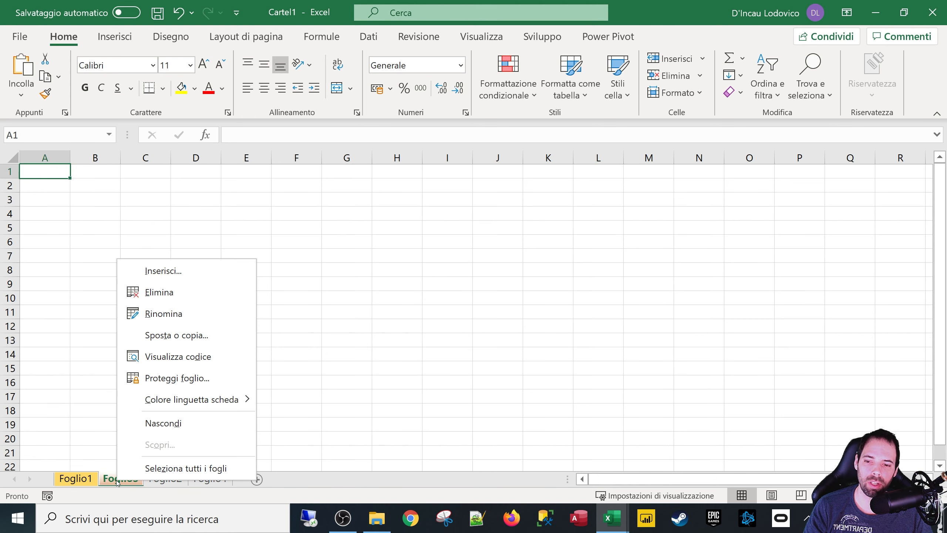
pyautogui.click(75, 479)
pyautogui.click(156, 259)
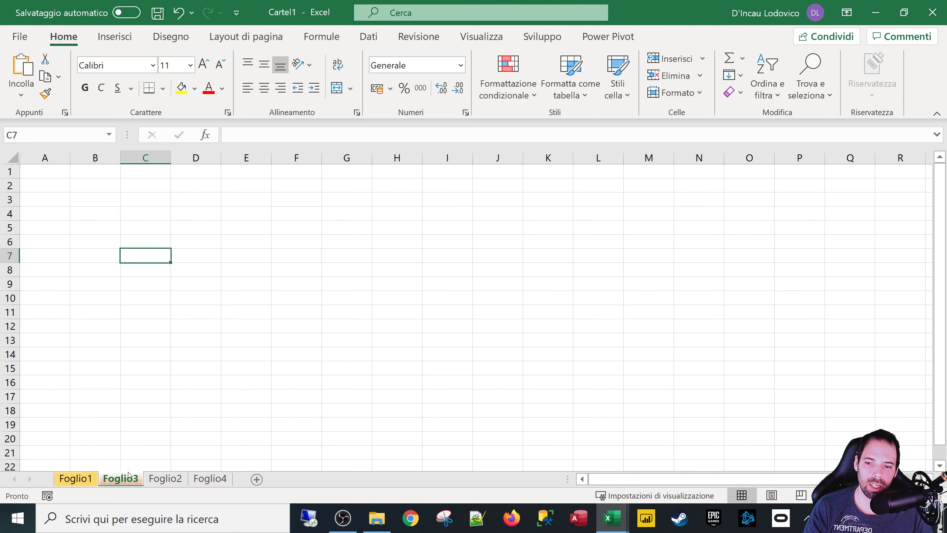
pyautogui.press('Down')
pyautogui.press('Down')
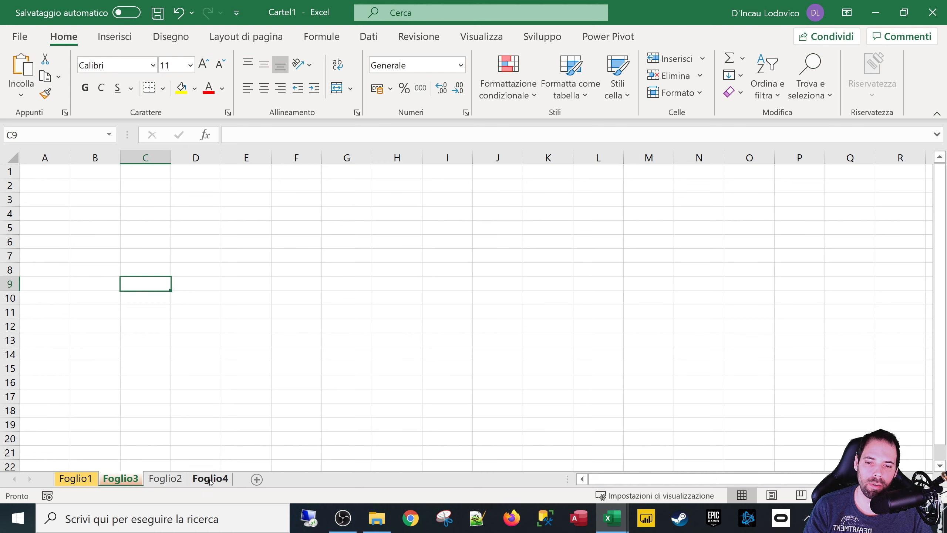
# Step: Hide the Foglio3 worksheet and check the sheets that remain in the workbook
pyautogui.rightClick(120, 480)
pyautogui.click(155, 419)
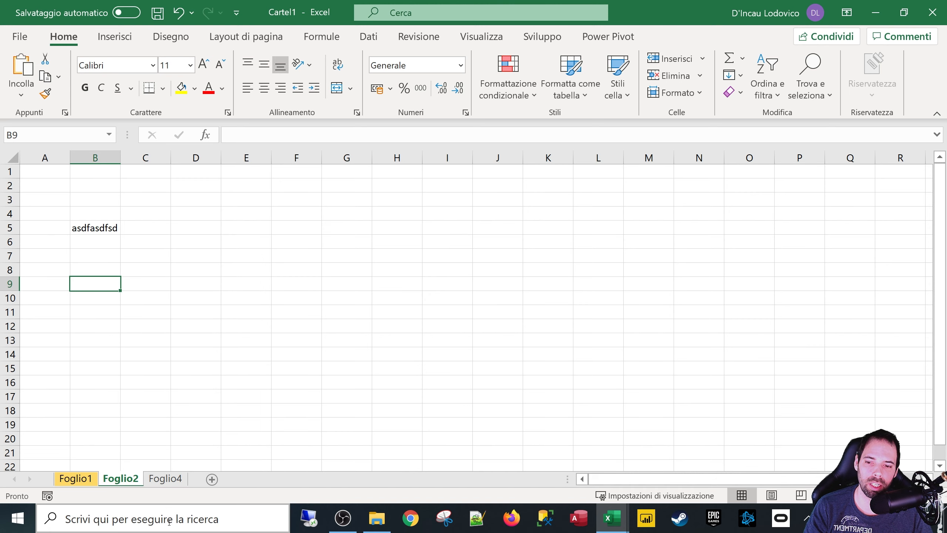
pyautogui.click(88, 482)
pyautogui.click(136, 481)
pyautogui.click(152, 481)
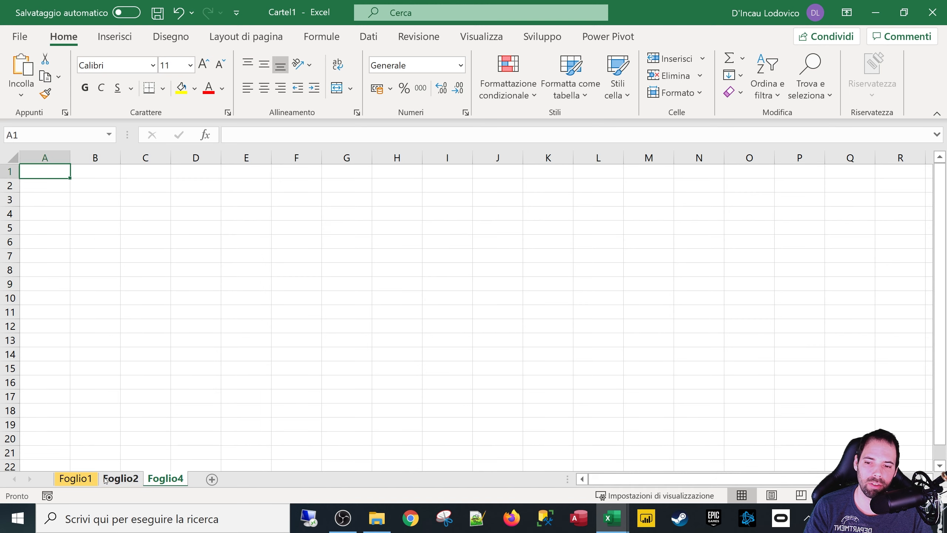
pyautogui.click(76, 479)
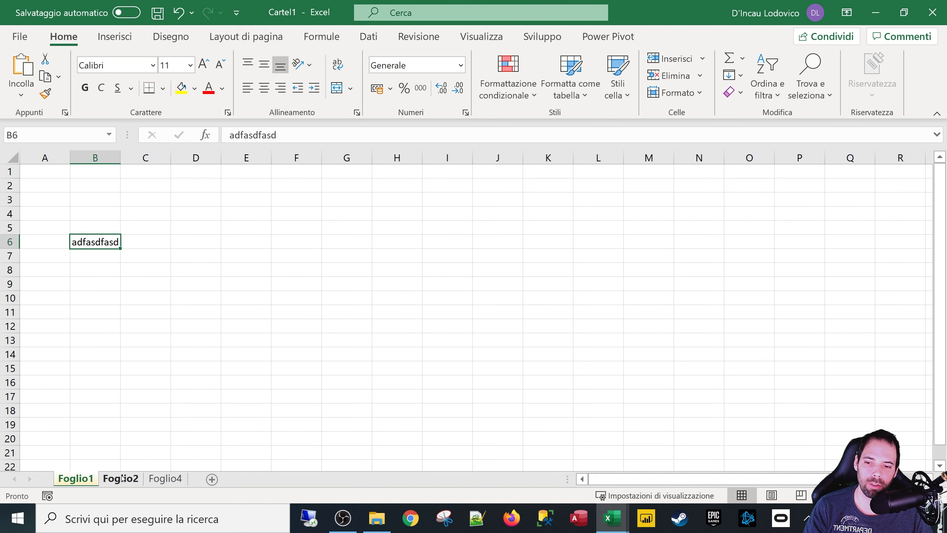
# Step: Unhide the Foglio3 worksheet
pyautogui.rightClick(122, 479)
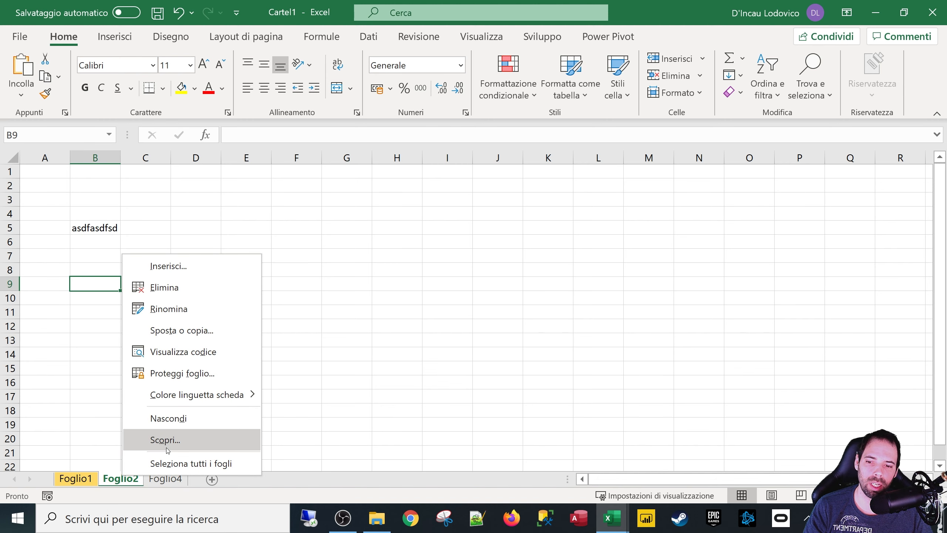
pyautogui.click(154, 440)
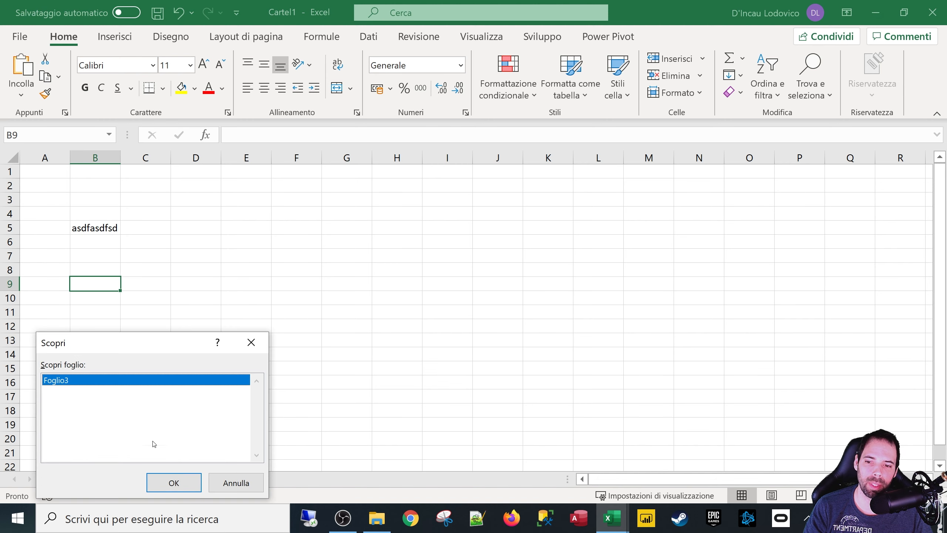
pyautogui.moveTo(80, 347); pyautogui.dragTo(347, 235)
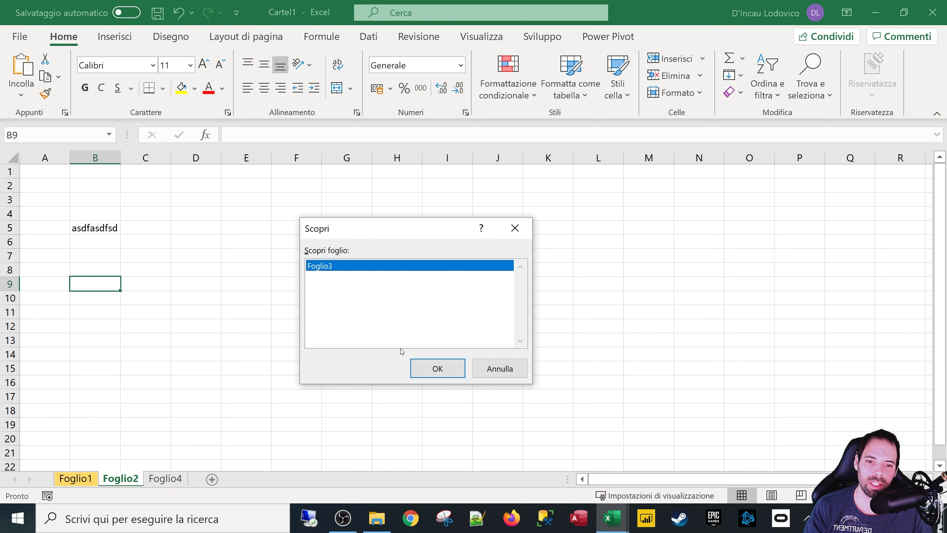
pyautogui.click(434, 368)
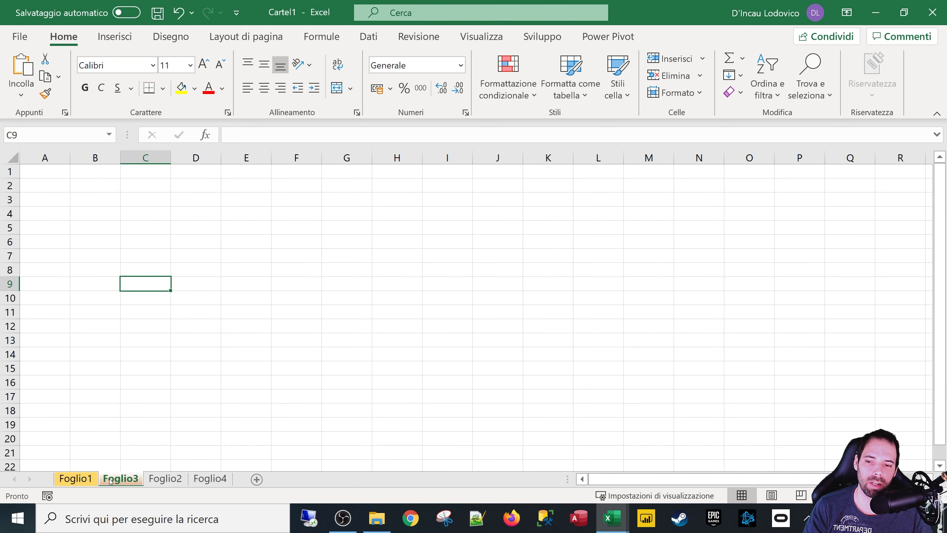
# Step: Look through the Foglio1, Foglio3, Foglio2 and Foglio4 worksheets in turn
pyautogui.click(73, 480)
pyautogui.click(120, 480)
pyautogui.click(165, 479)
pyautogui.click(209, 479)
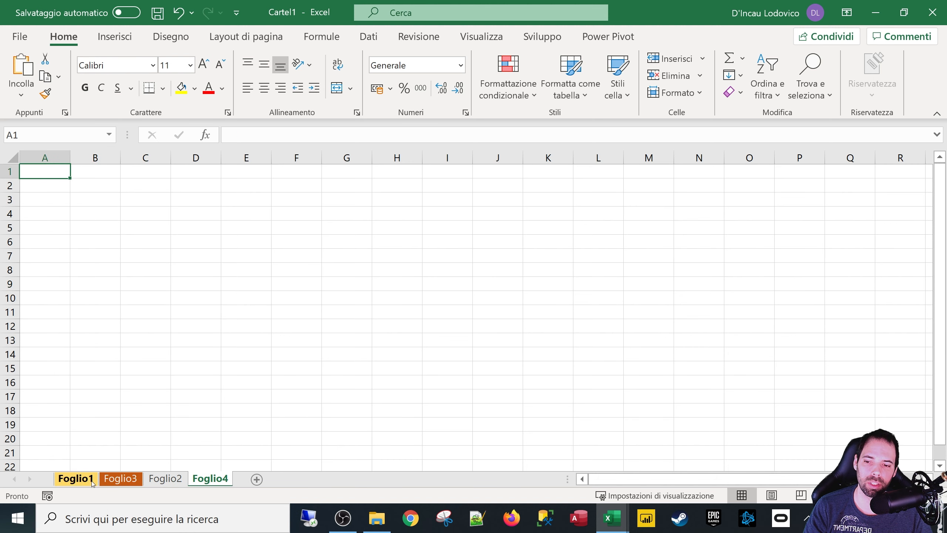
# Step: Reorder the worksheets so that Foglio1 sits between Foglio2 and Foglio4
pyautogui.rightClick(93, 483)
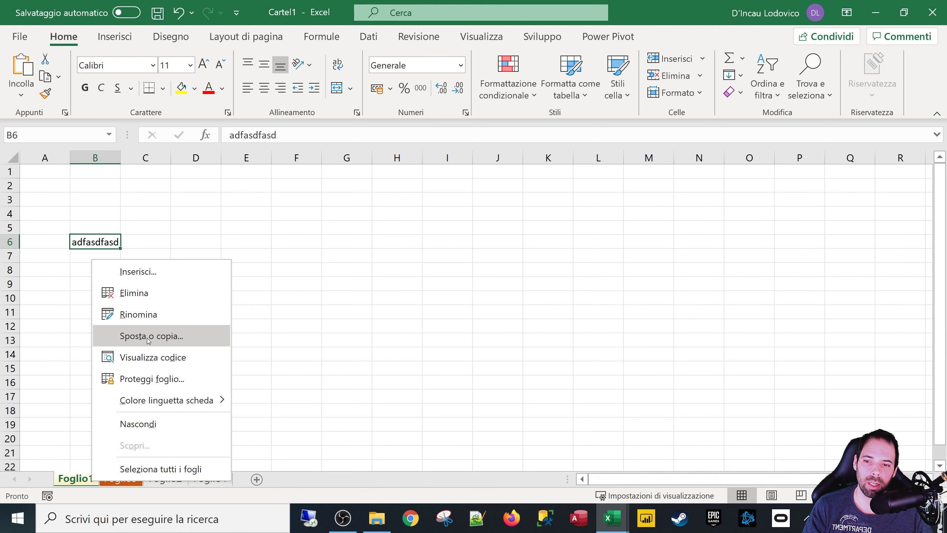
pyautogui.click(62, 483)
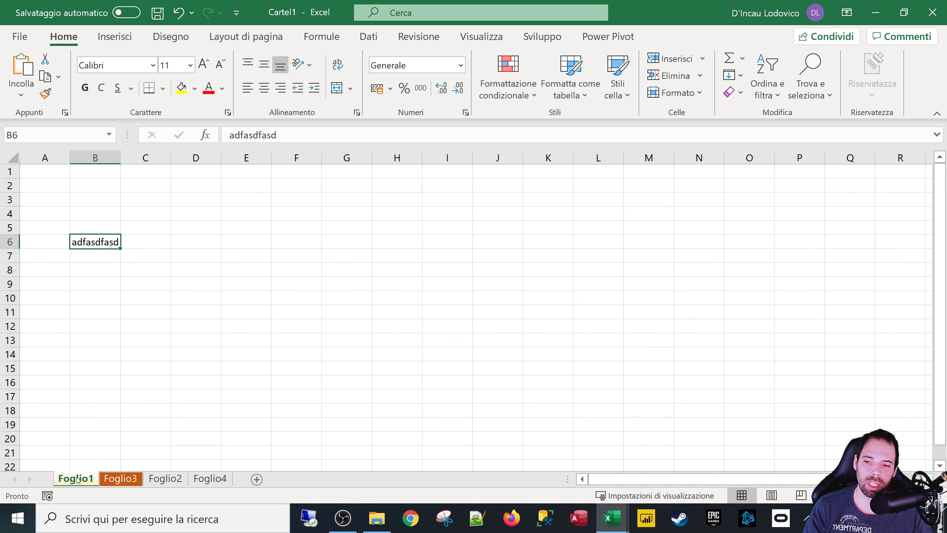
pyautogui.moveTo(77, 480); pyautogui.dragTo(203, 485)
pyautogui.rightClick(168, 484)
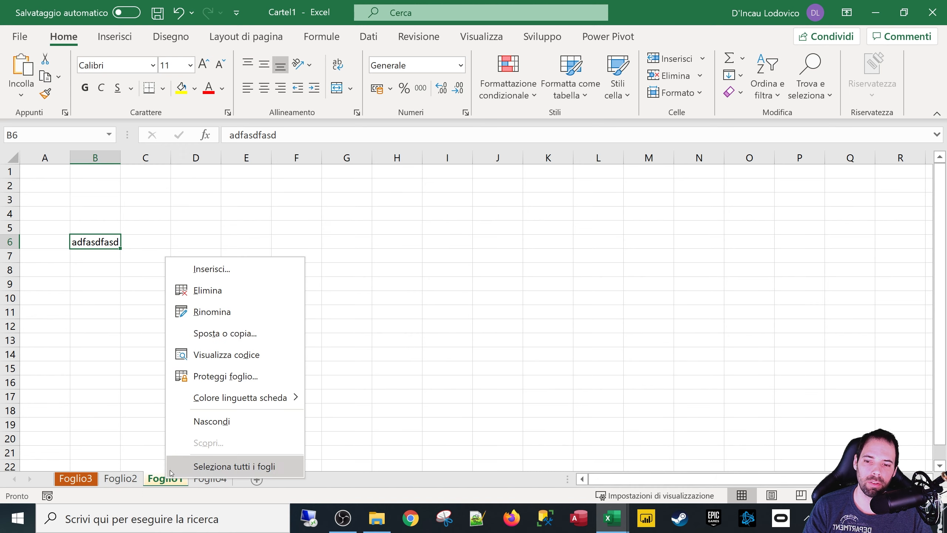
pyautogui.click(168, 482)
# Step: Enter sample text on Foglio1: dfgsdf in D12, sdfg in E7, E11 and C10, fgsdf in D5, and sdfgds in F8
pyautogui.click(183, 325)
pyautogui.write('dfgsdf')
pyautogui.click(231, 256)
pyautogui.write('sdfg')
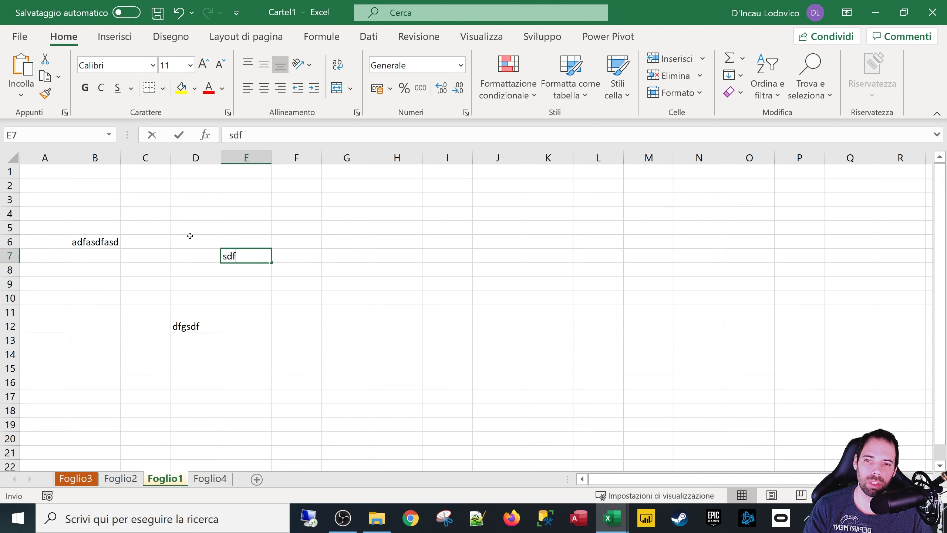
pyautogui.click(192, 229)
pyautogui.write('fgsdf')
pyautogui.click(298, 269)
pyautogui.write('sdfgds')
pyautogui.click(257, 314)
pyautogui.write('sdfg')
pyautogui.click(143, 298)
pyautogui.write('sdf')
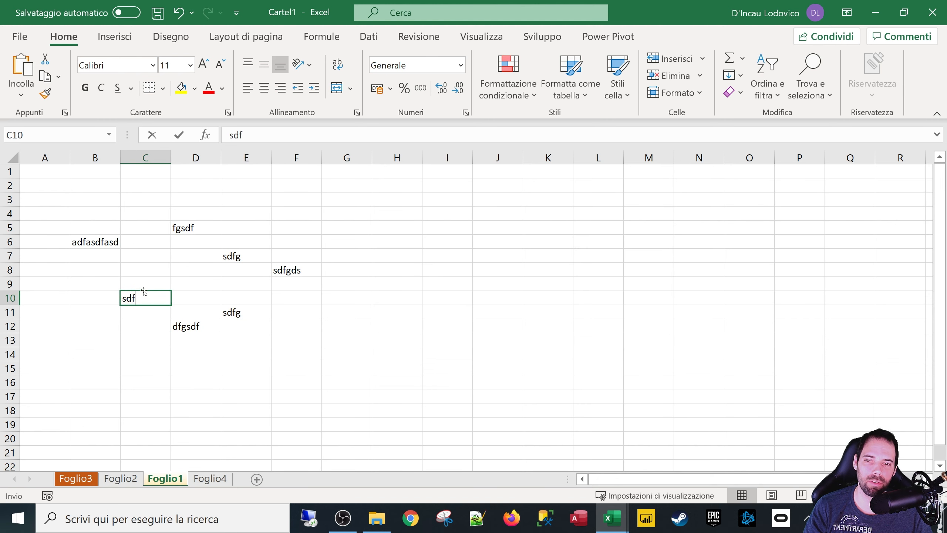
pyautogui.write('g')
pyautogui.click(145, 271)
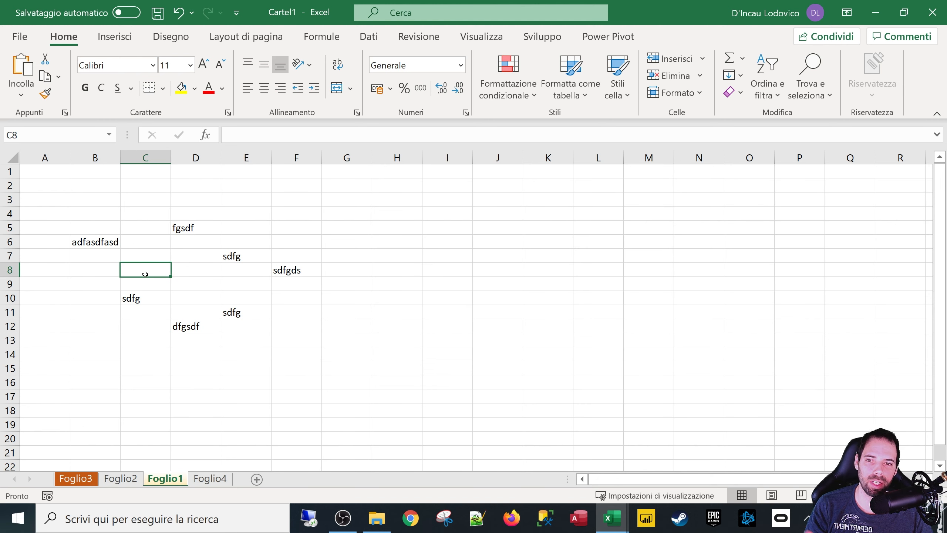
# Step: Move the Foglio1 worksheet to the end of the workbook through the Move or Copy dialog, without creating a copy
pyautogui.rightClick(171, 477)
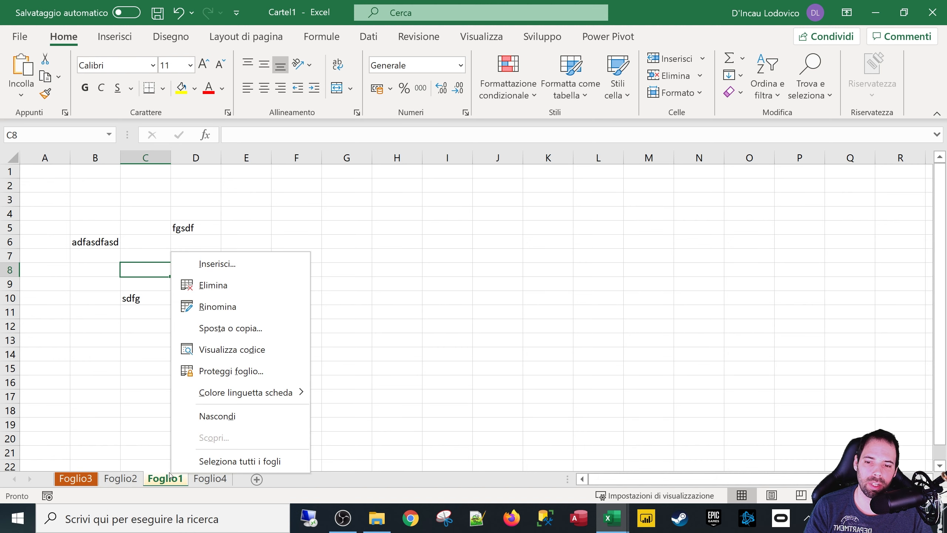
pyautogui.click(209, 335)
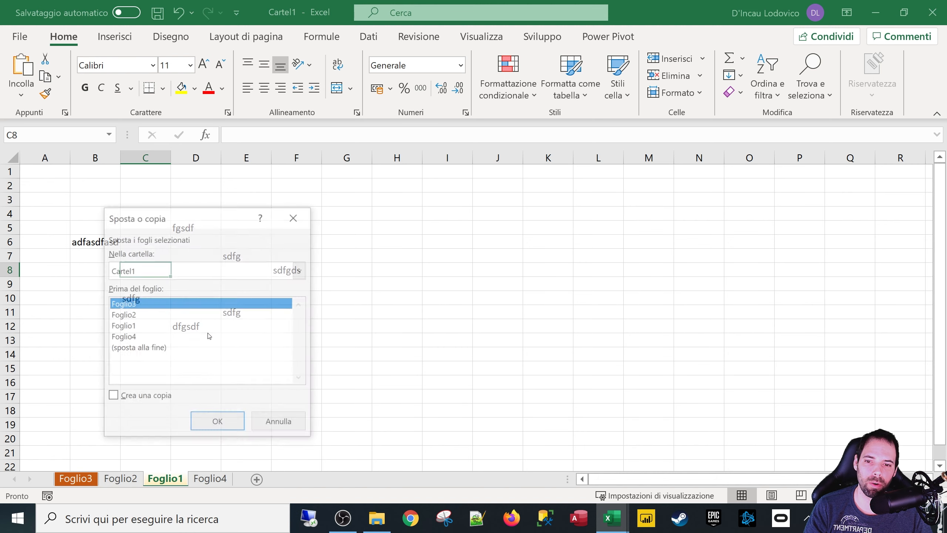
pyautogui.click(124, 398)
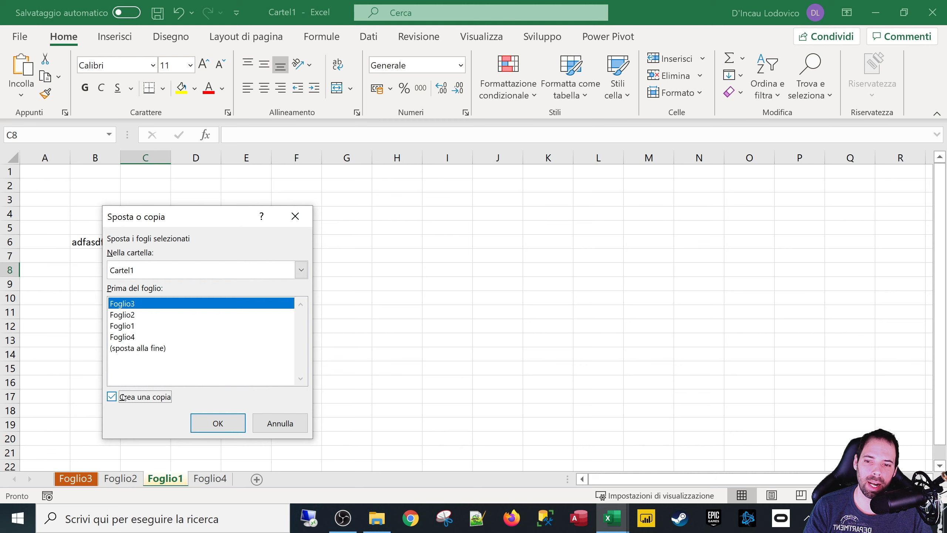
pyautogui.click(132, 348)
pyautogui.click(207, 429)
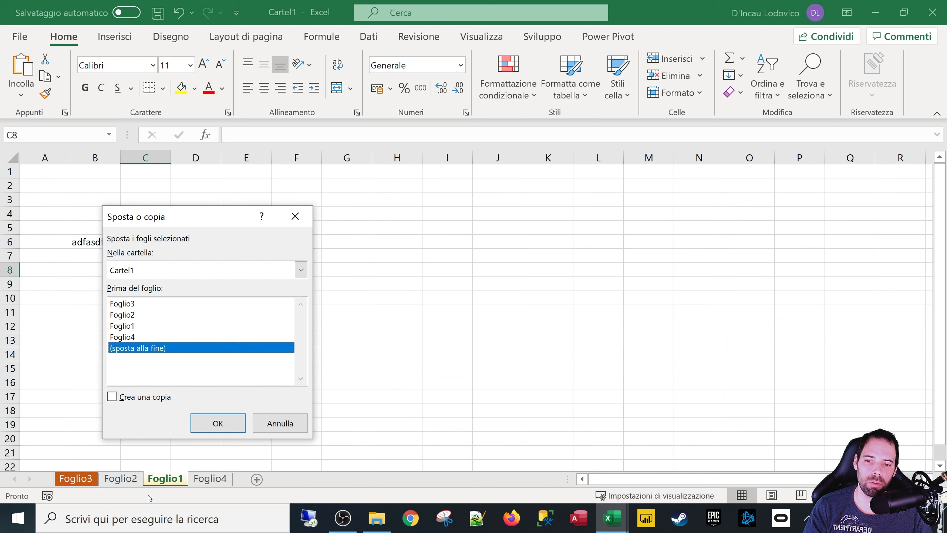
# Step: Create a copy of the Foglio1 worksheet at the end of the same workbook
pyautogui.rightClick(227, 481)
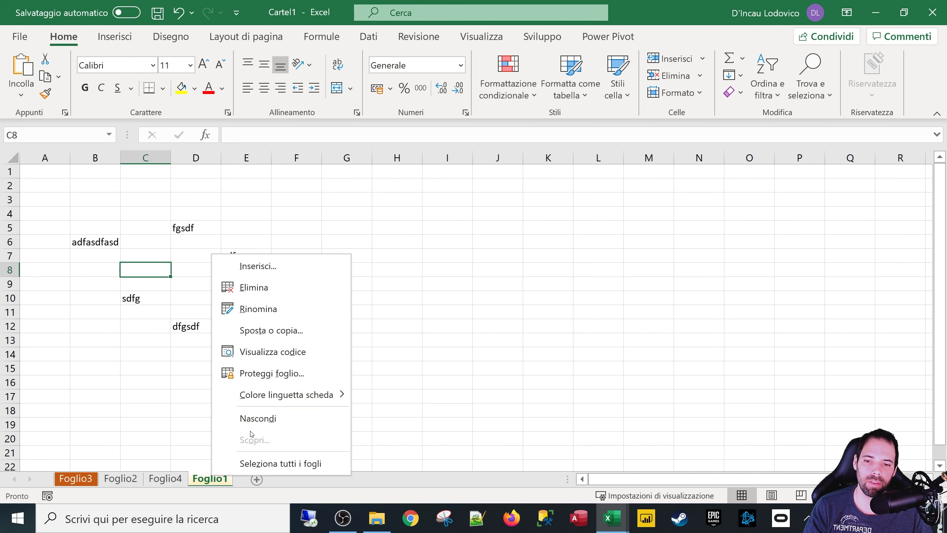
pyautogui.click(271, 330)
pyautogui.click(177, 393)
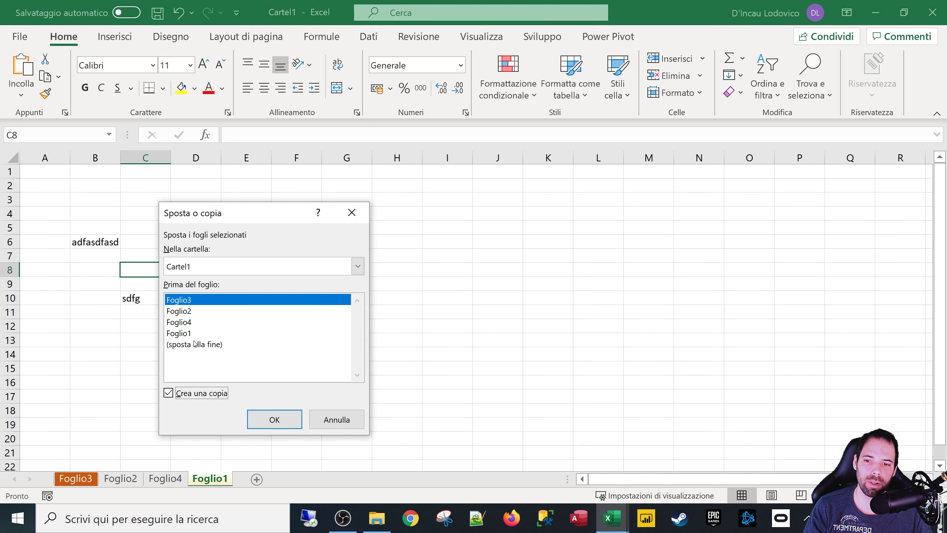
pyautogui.click(218, 344)
pyautogui.click(273, 419)
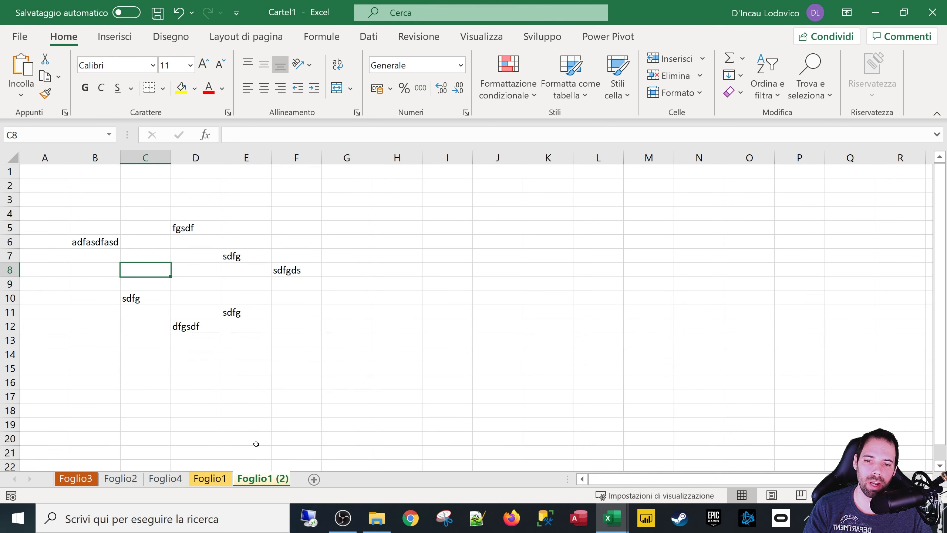
# Step: Compare the contents of Foglio1 with its copy by switching between the two worksheets
pyautogui.click(220, 482)
pyautogui.click(249, 481)
pyautogui.click(214, 481)
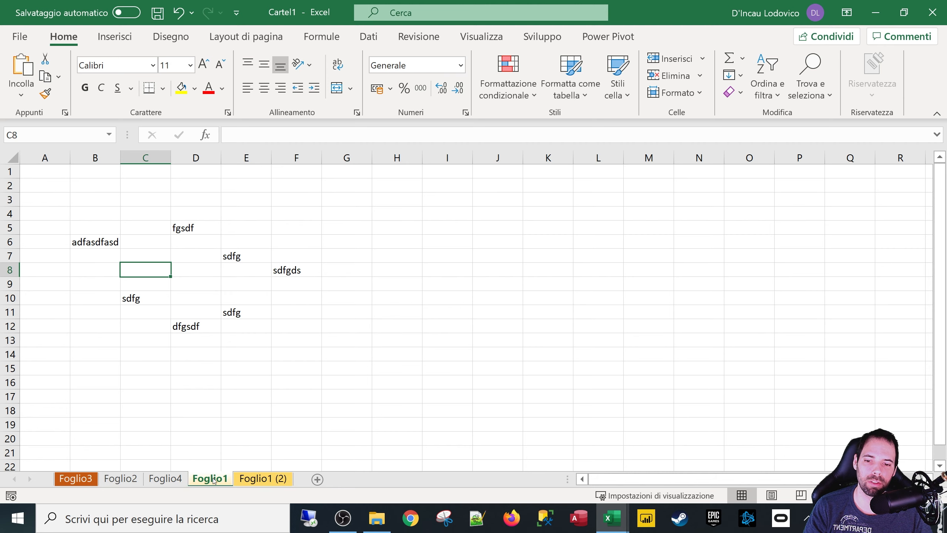
pyautogui.click(247, 481)
pyautogui.click(197, 478)
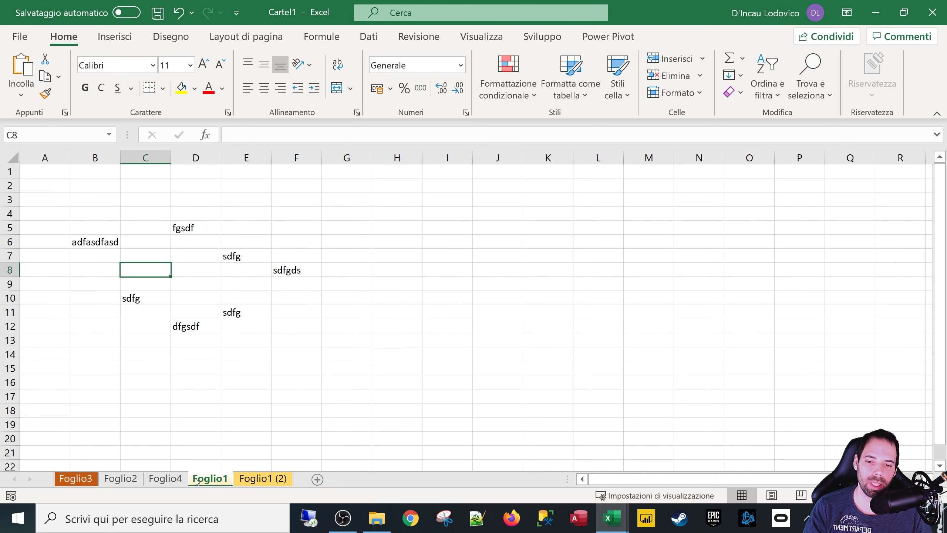
pyautogui.click(257, 480)
pyautogui.click(208, 482)
pyautogui.click(260, 483)
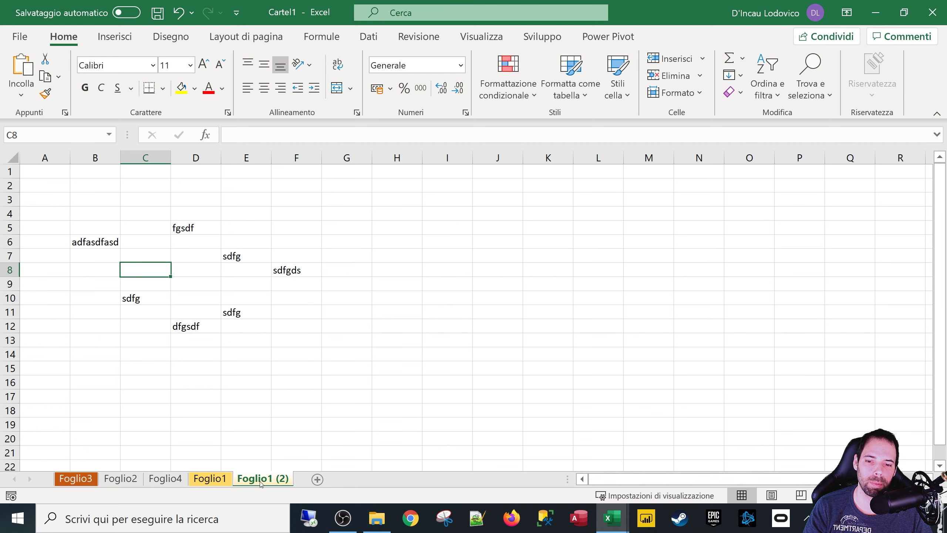
# Step: Rename the copied worksheet as asasdfasdf
pyautogui.doubleClick(262, 480)
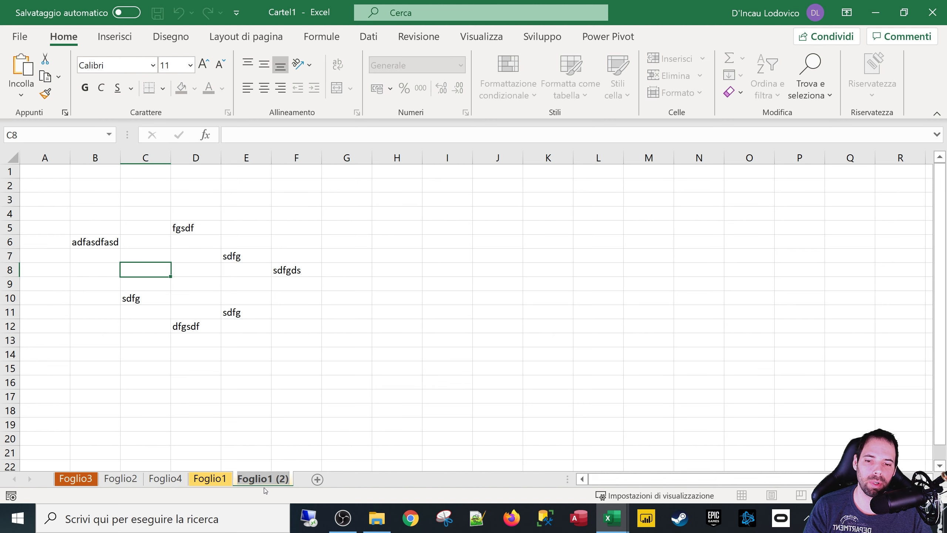
pyautogui.write('asasdfasdf')
pyautogui.press('Return')
pyautogui.rightClick(263, 483)
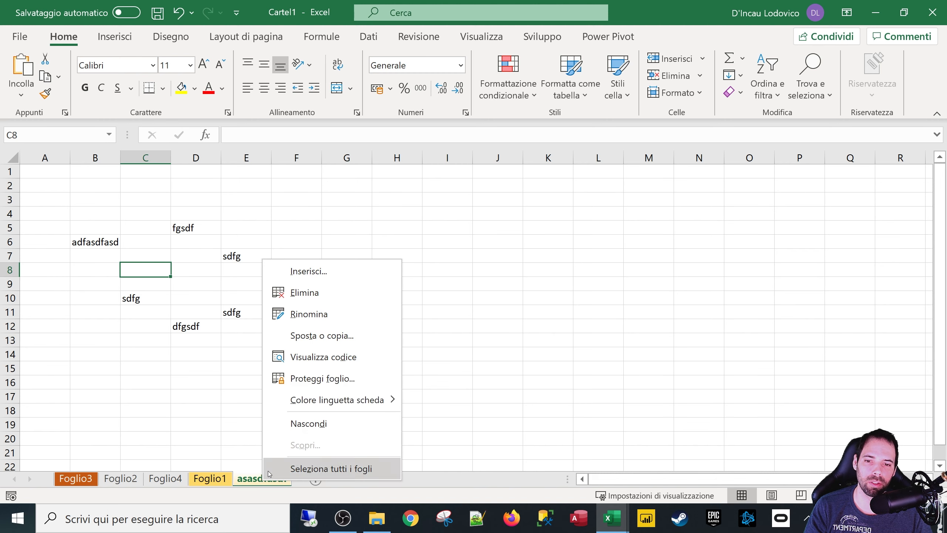
pyautogui.click(301, 316)
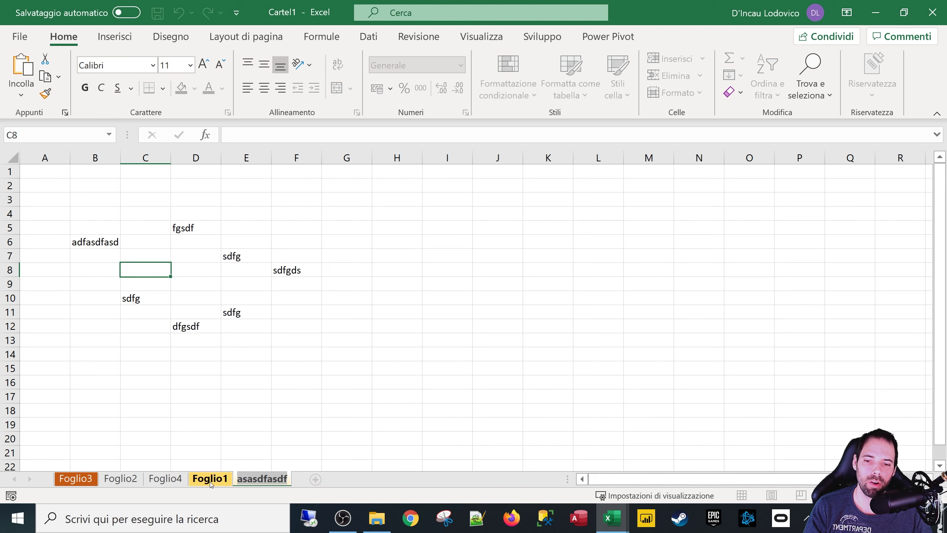
# Step: Insert a new blank worksheet before asasdfasdf, choosing the Foglio di lavoro type
pyautogui.rightClick(259, 481)
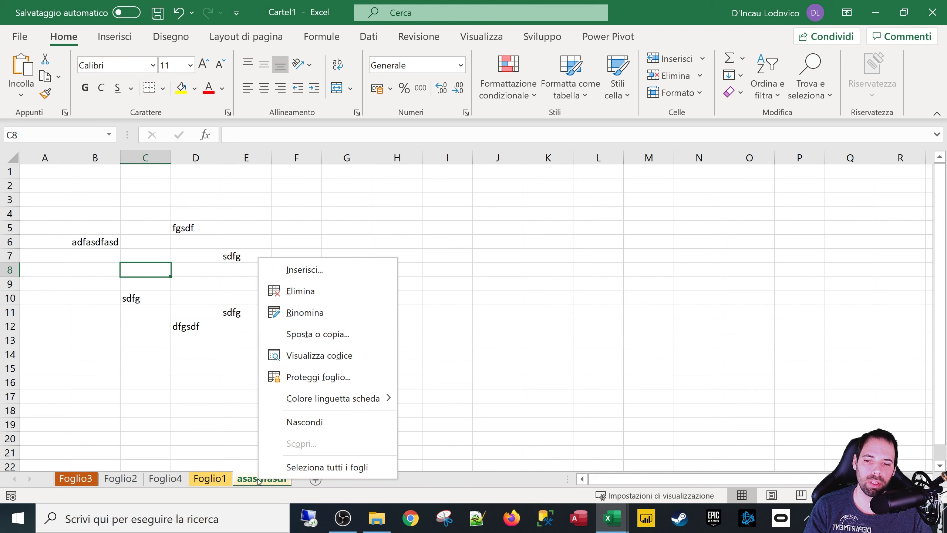
pyautogui.click(299, 272)
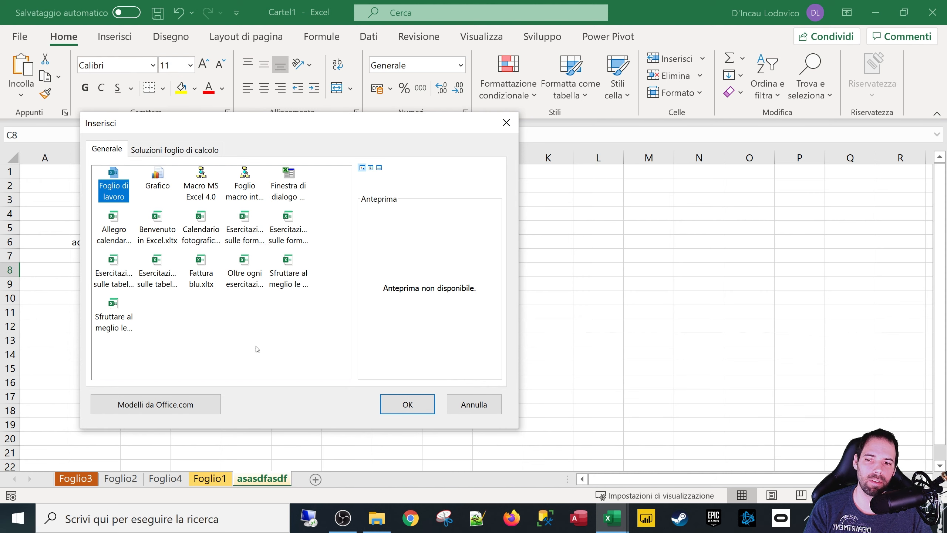
pyautogui.click(232, 342)
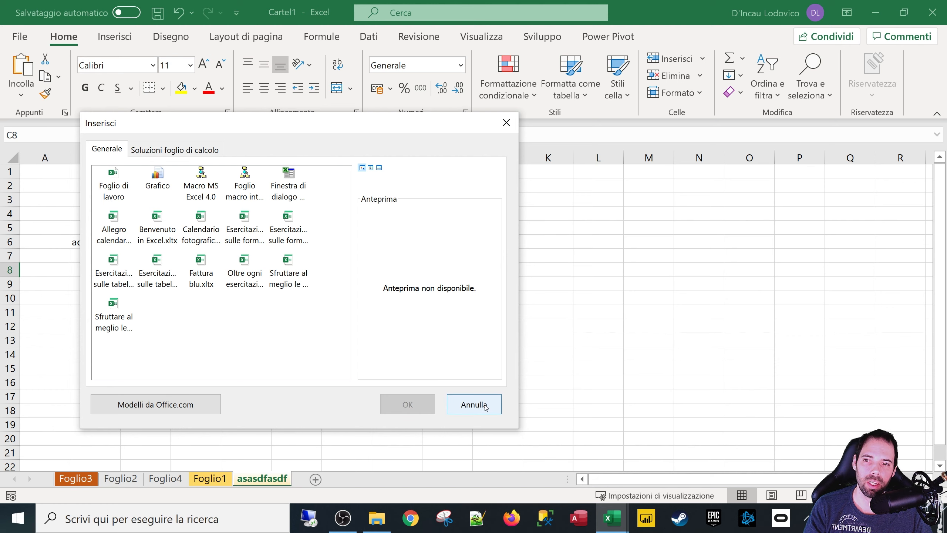
pyautogui.click(116, 197)
pyautogui.click(410, 404)
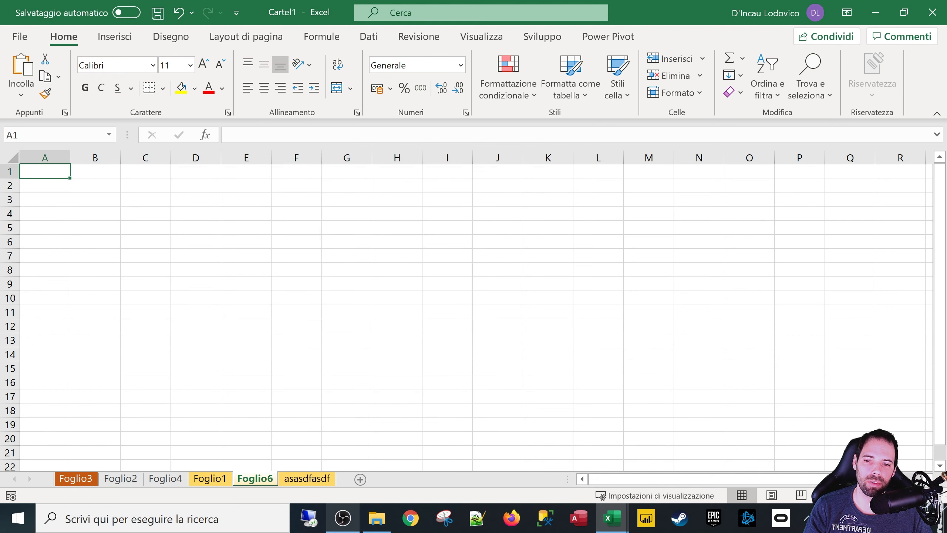
# Step: Move the Foglio6 worksheet to the end of the workbook and delete it
pyautogui.moveTo(255, 485); pyautogui.dragTo(348, 483)
pyautogui.rightClick(320, 479)
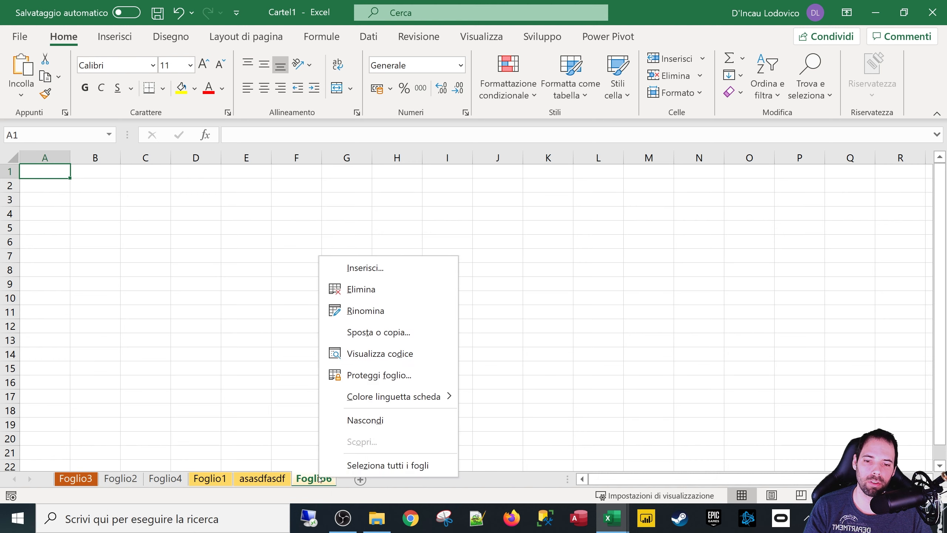
pyautogui.click(358, 289)
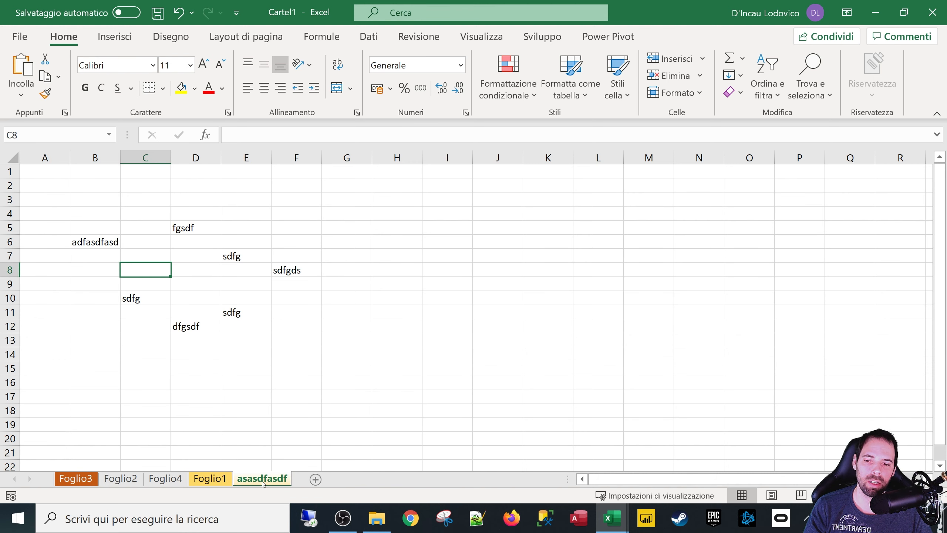
# Step: Group the adjacent worksheets from asasdfasdf back to Foglio2 and look through the grouped sheets
pyautogui.keyDown('shift'); pyautogui.click(170, 479); pyautogui.keyUp('shift')
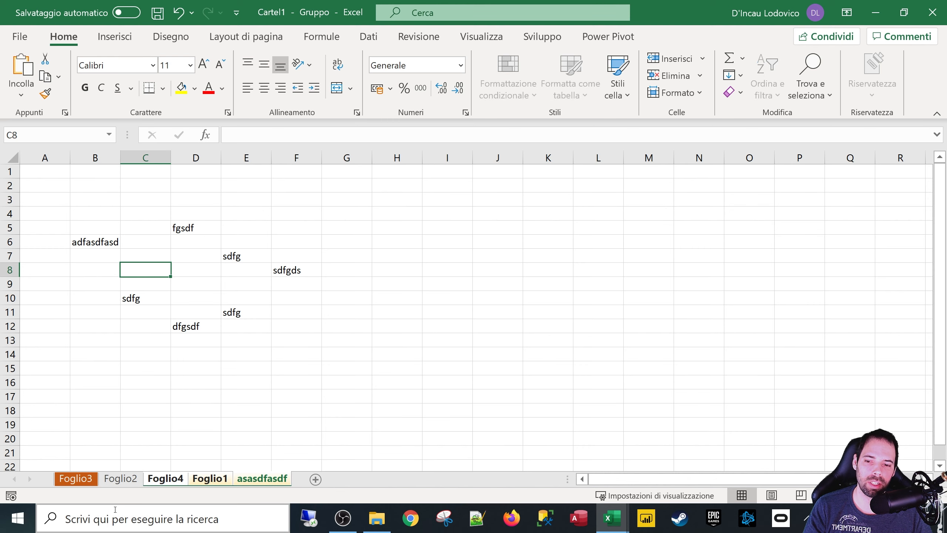
pyautogui.keyDown('shift'); pyautogui.click(121, 479); pyautogui.keyUp('shift')
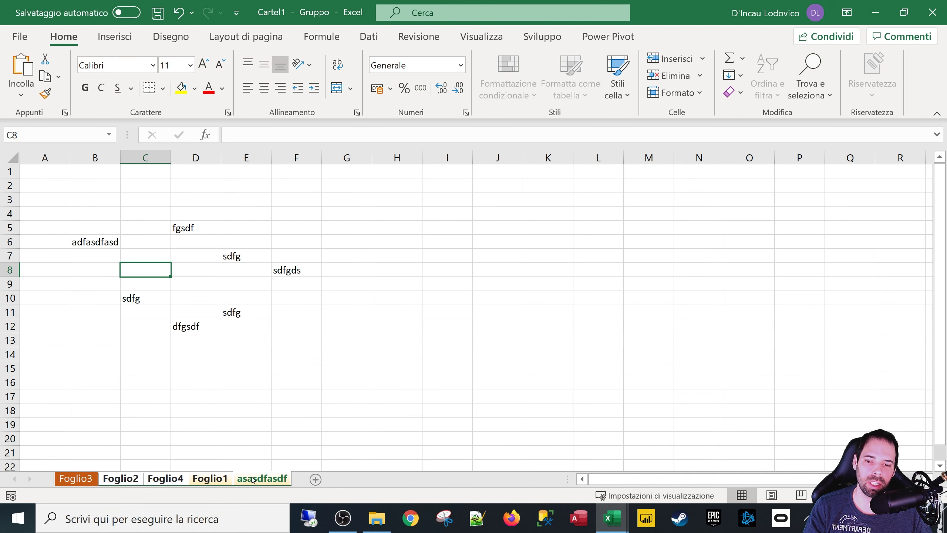
pyautogui.click(164, 479)
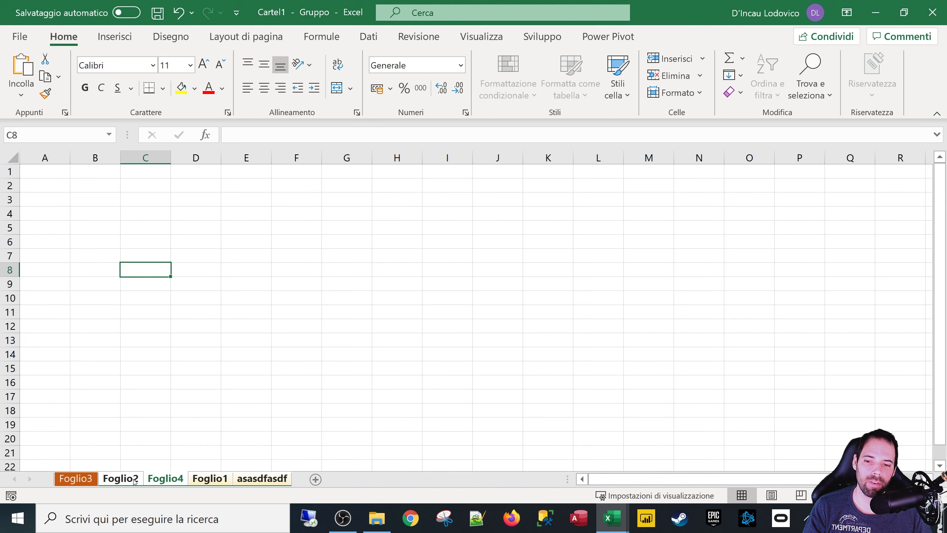
pyautogui.click(134, 481)
pyautogui.click(164, 482)
pyautogui.click(213, 482)
pyautogui.click(269, 481)
pyautogui.click(215, 482)
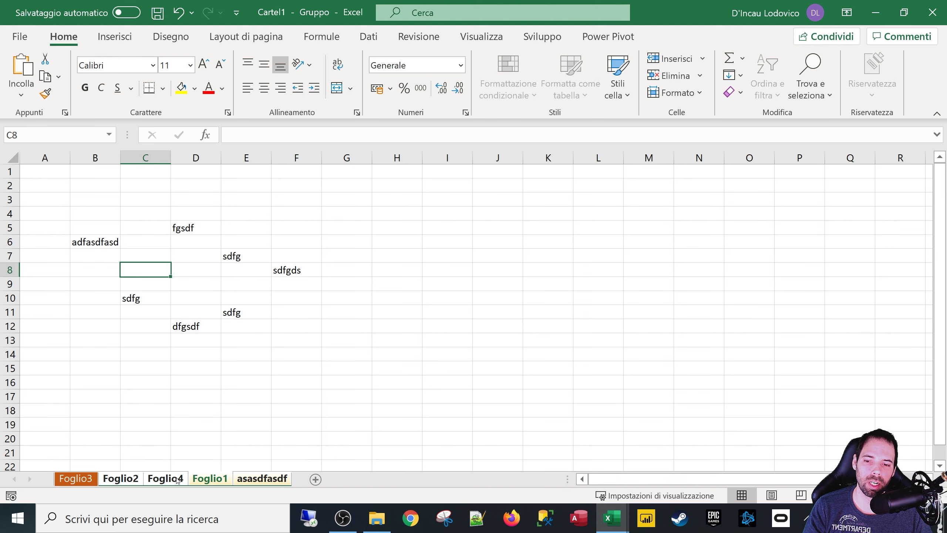
pyautogui.click(177, 480)
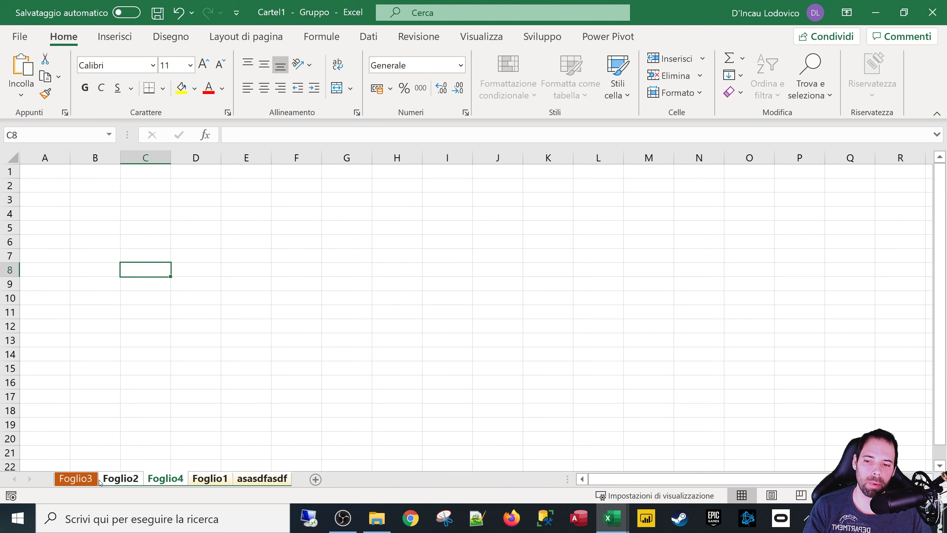
# Step: Release the sheet group and select only asasdfasdf, Foglio4 and Foglio3 together as a non-adjacent group
pyautogui.click(74, 481)
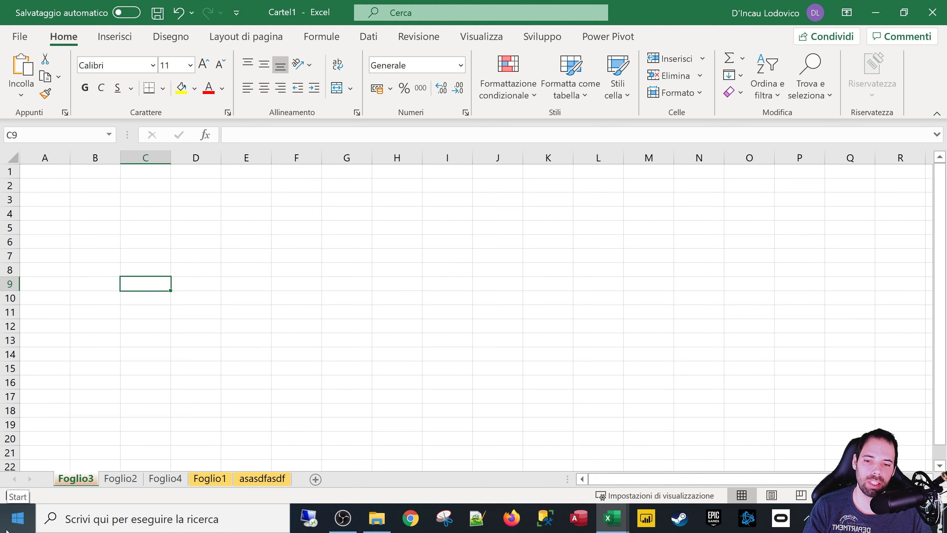
pyautogui.click(157, 482)
pyautogui.click(246, 482)
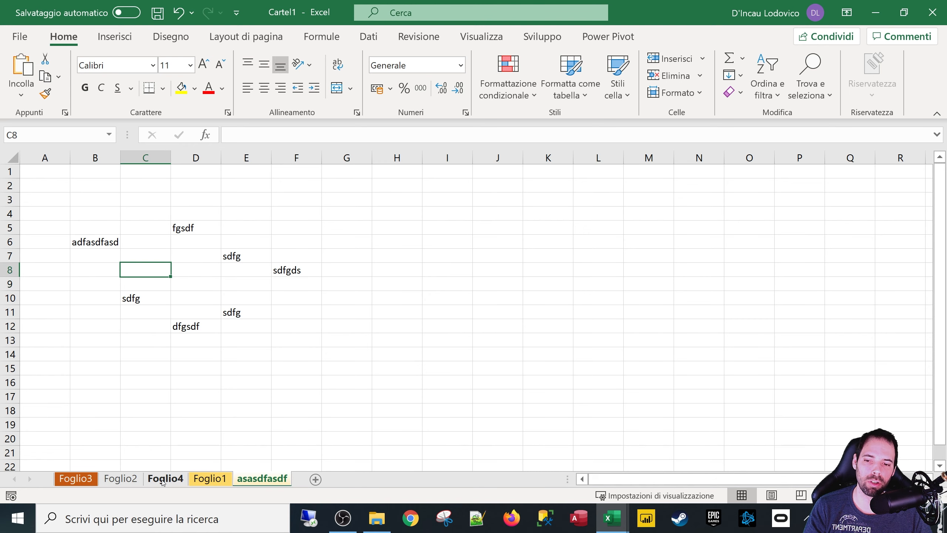
pyautogui.keyDown('ctrl'); pyautogui.click(163, 482); pyautogui.keyUp('ctrl')
pyautogui.keyDown('ctrl'); pyautogui.click(88, 483); pyautogui.keyUp('ctrl')
pyautogui.keyDown('ctrl'); pyautogui.click(210, 484); pyautogui.keyUp('ctrl')
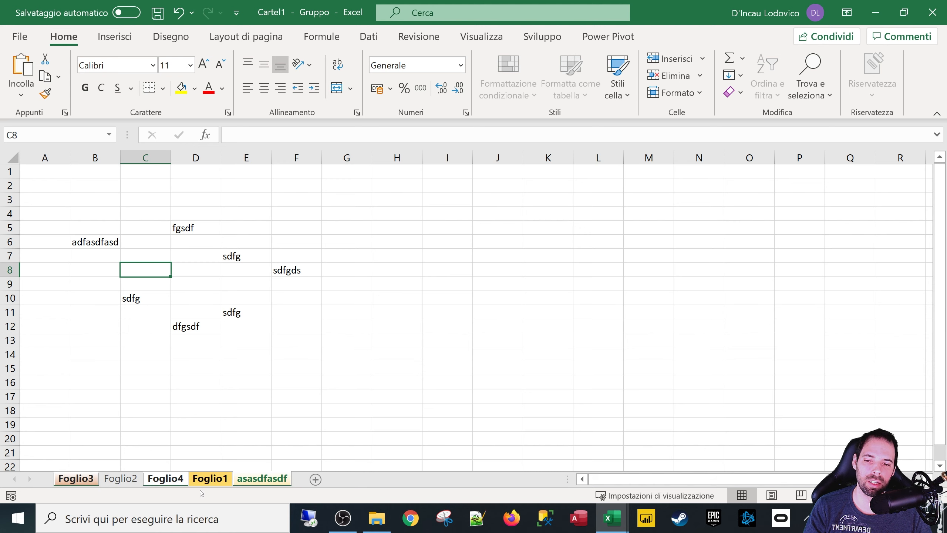
pyautogui.keyDown('ctrl'); pyautogui.click(224, 485); pyautogui.keyUp('ctrl')
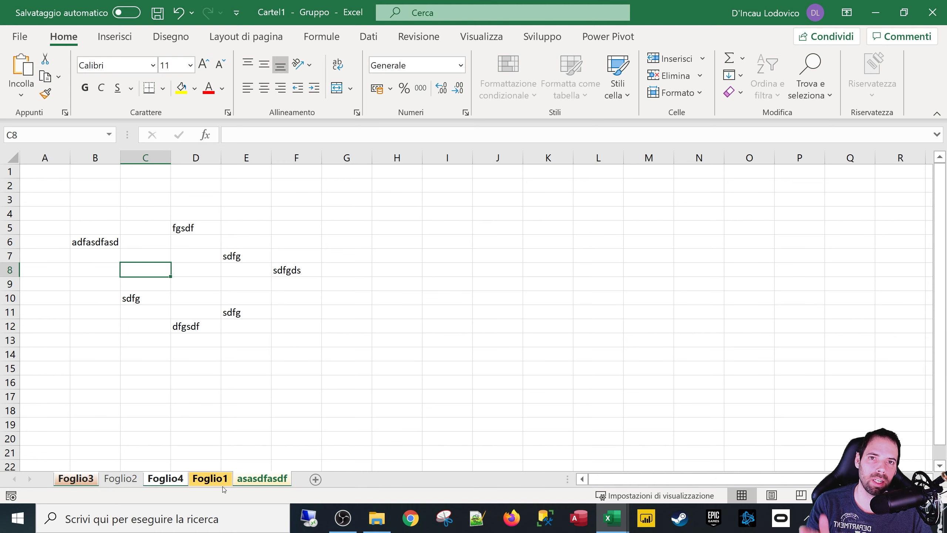
# Step: Add Foglio2 to the sheet selection, regroup all worksheets from Foglio3 through asasdfasdf, and release the group onto Foglio4
pyautogui.keyDown('ctrl'); pyautogui.click(137, 484); pyautogui.keyUp('ctrl')
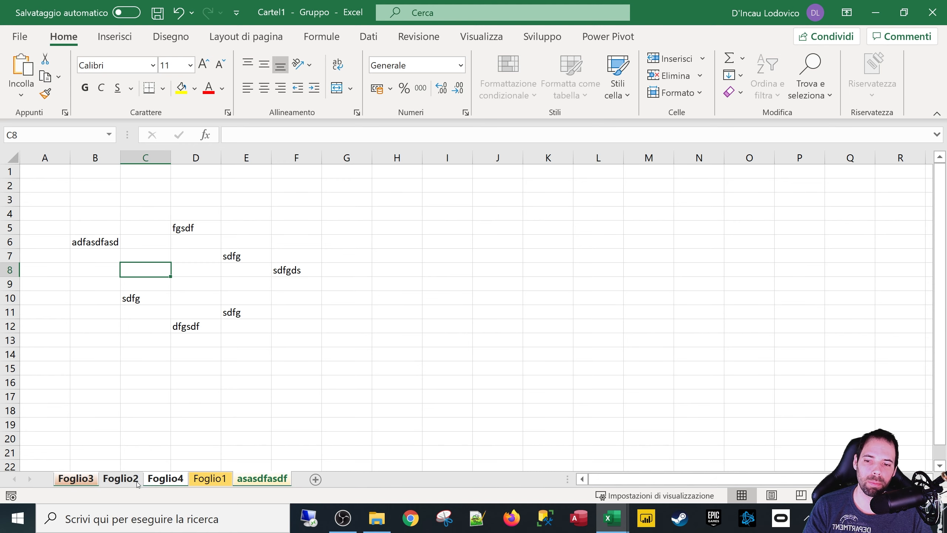
pyautogui.click(106, 484)
pyautogui.click(83, 479)
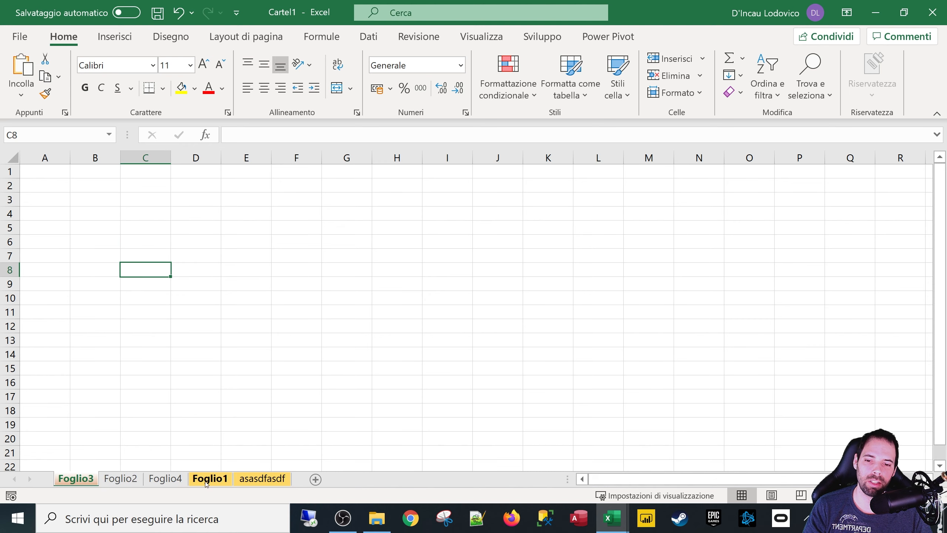
pyautogui.keyDown('shift'); pyautogui.click(261, 481); pyautogui.keyUp('shift')
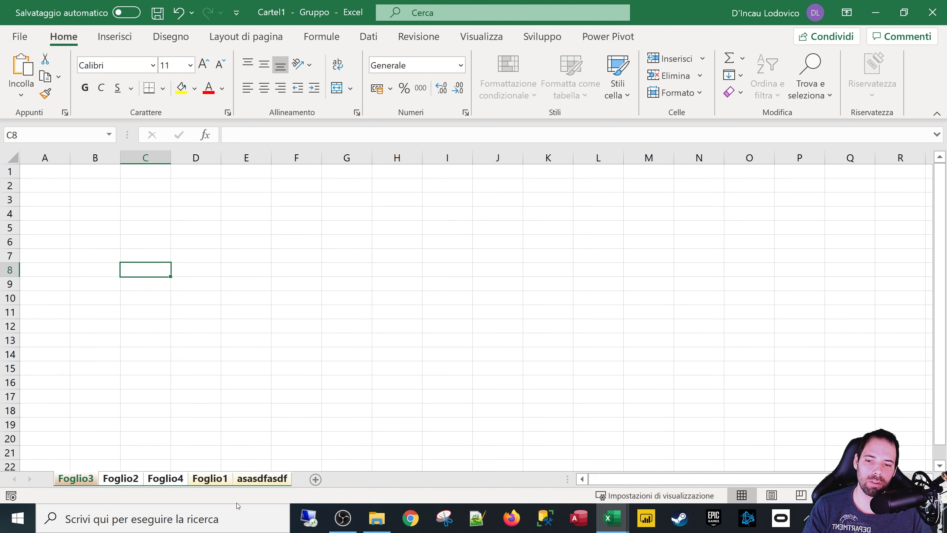
pyautogui.click(164, 482)
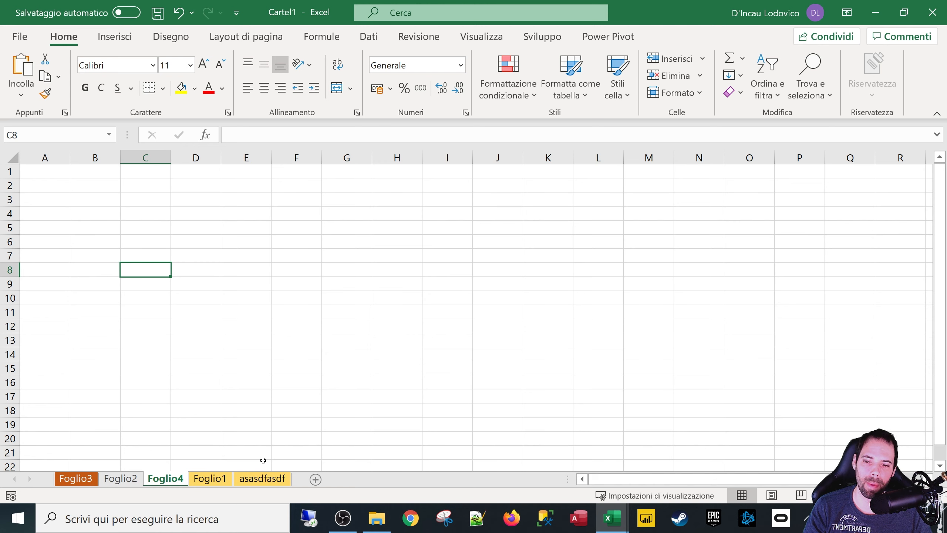
# Step: Look through each worksheet from Foglio3 to asasdfasdf individually and return to Foglio3
pyautogui.click(76, 479)
pyautogui.keyDown('ctrl'); pyautogui.click(135, 480); pyautogui.keyUp('ctrl')
pyautogui.click(135, 481)
pyautogui.click(179, 482)
pyautogui.click(218, 480)
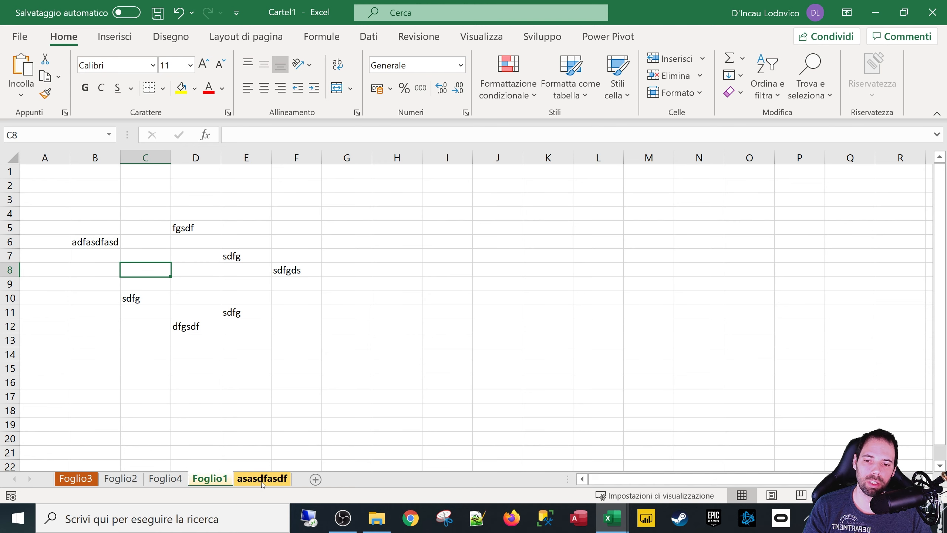
pyautogui.click(260, 480)
pyautogui.click(89, 480)
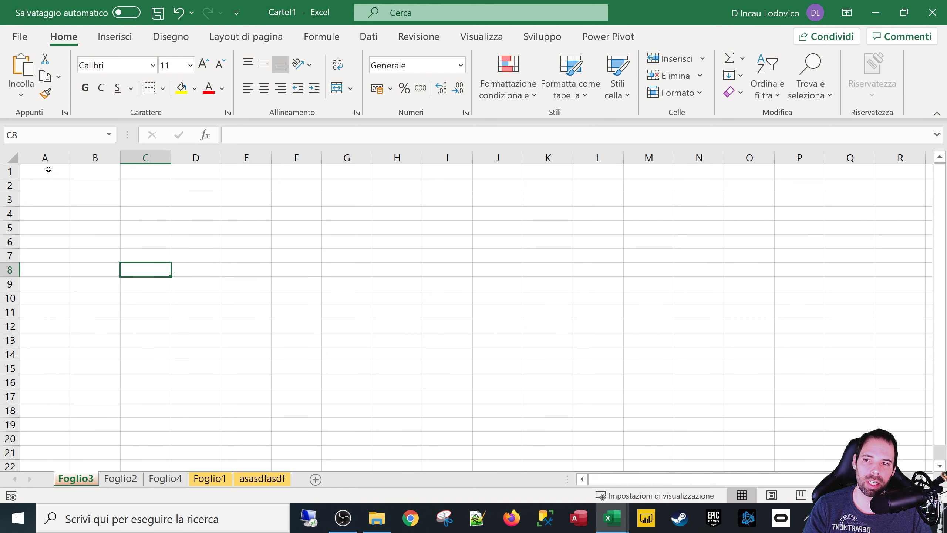
pyautogui.moveTo(49, 169); pyautogui.dragTo(822, 459)
pyautogui.click(320, 306)
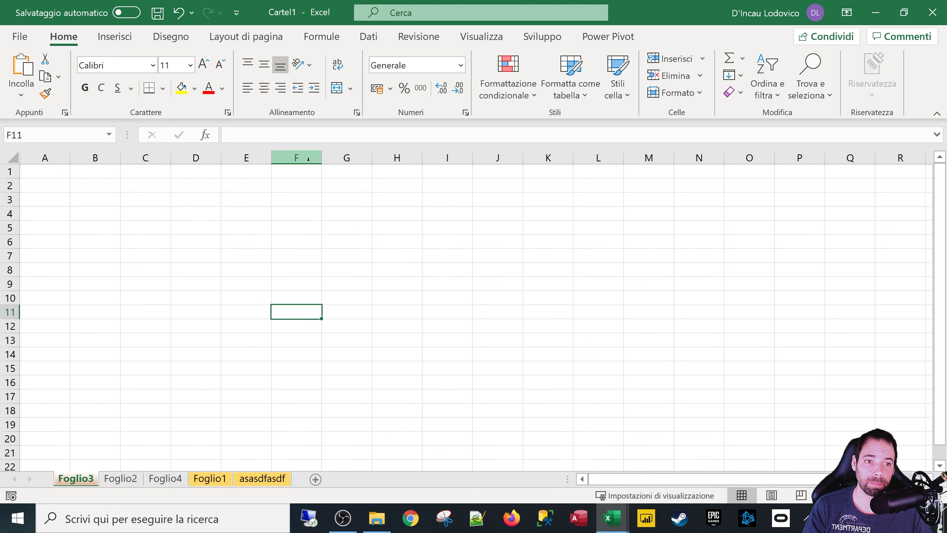
pyautogui.click(168, 246)
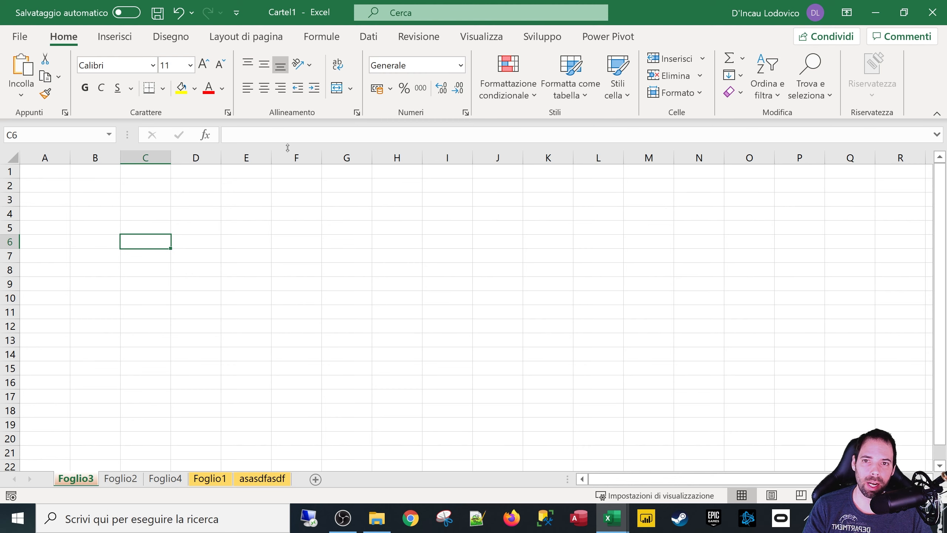
pyautogui.click(152, 255)
pyautogui.click(152, 280)
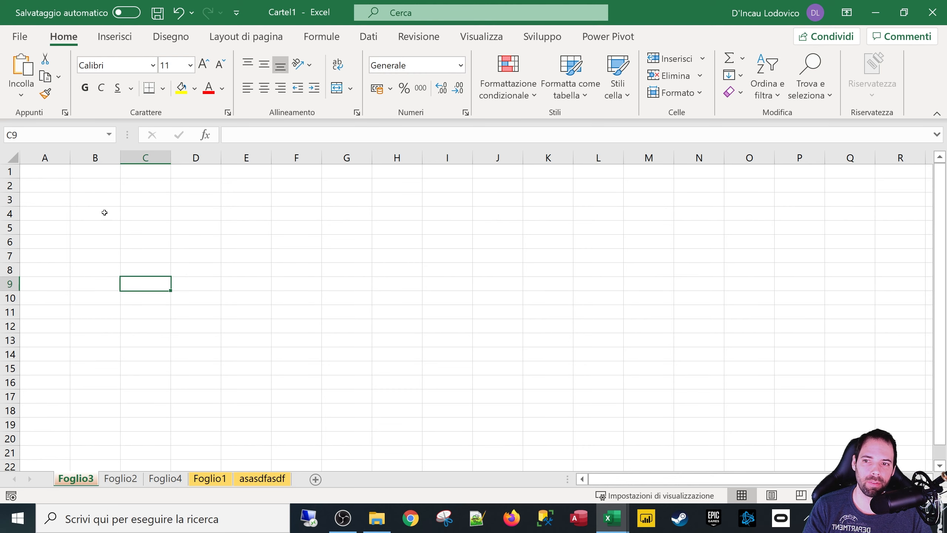
pyautogui.click(104, 212)
pyautogui.click(45, 175)
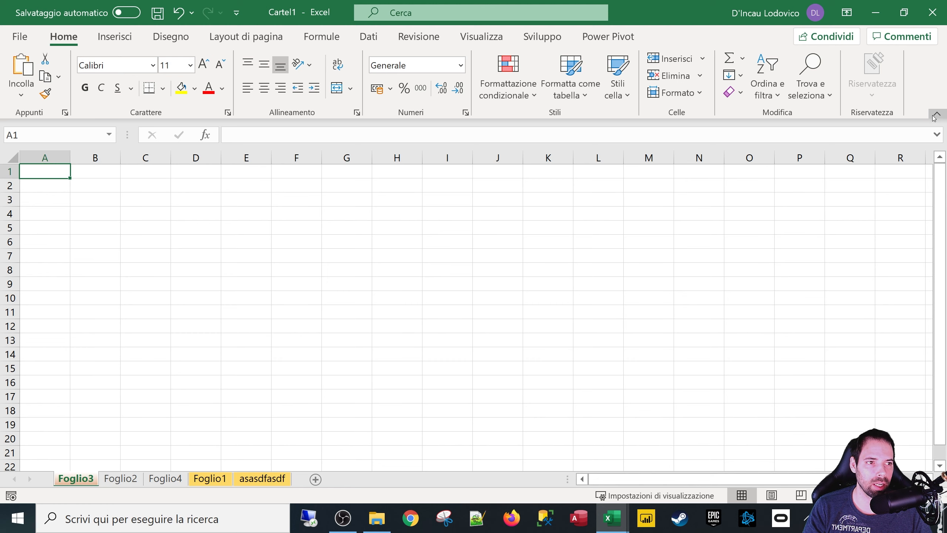
# Step: Magnify the ribbon's collapse control, close the magnifier and collapse the ribbon to its headings only
pyautogui.press('super+plus')
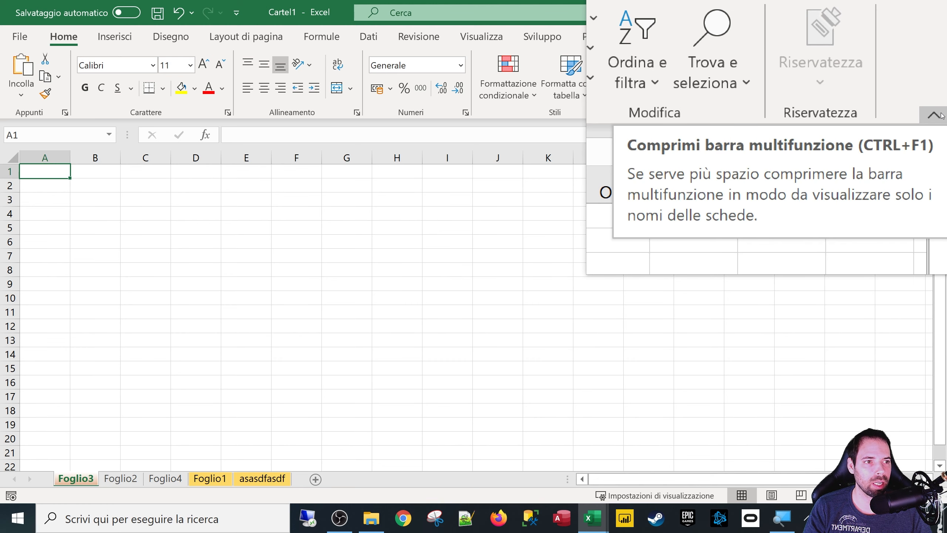
pyautogui.press('super+Escape')
pyautogui.click(940, 117)
pyautogui.click(202, 219)
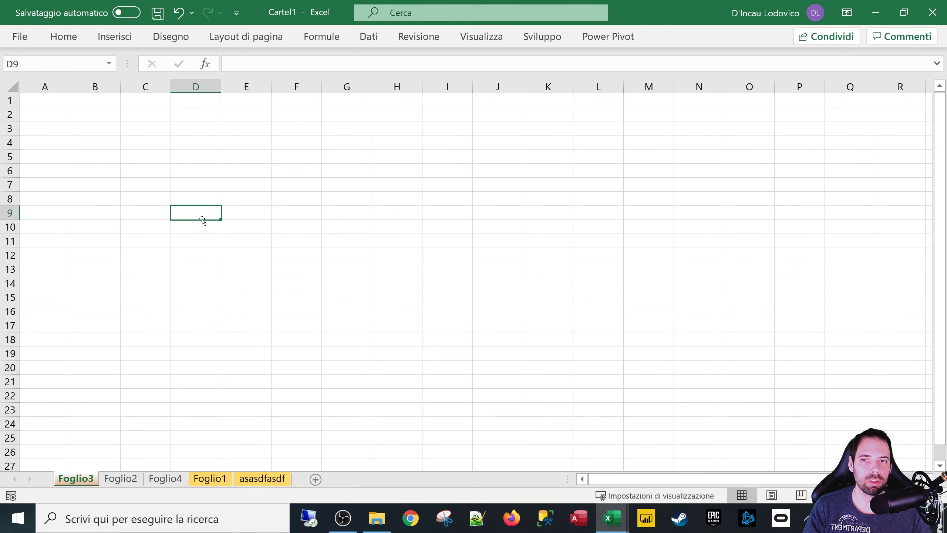
pyautogui.click(107, 146)
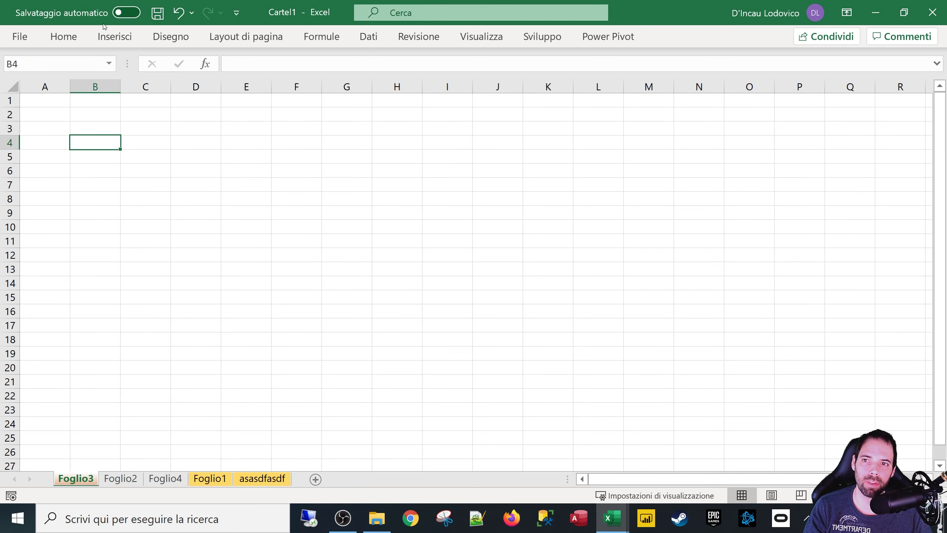
# Step: Examine the Inserisci, Disegno, Layout di pagina and Formule commands while the ribbon is collapsed, and return to the sheet
pyautogui.click(115, 36)
pyautogui.click(171, 36)
pyautogui.click(243, 40)
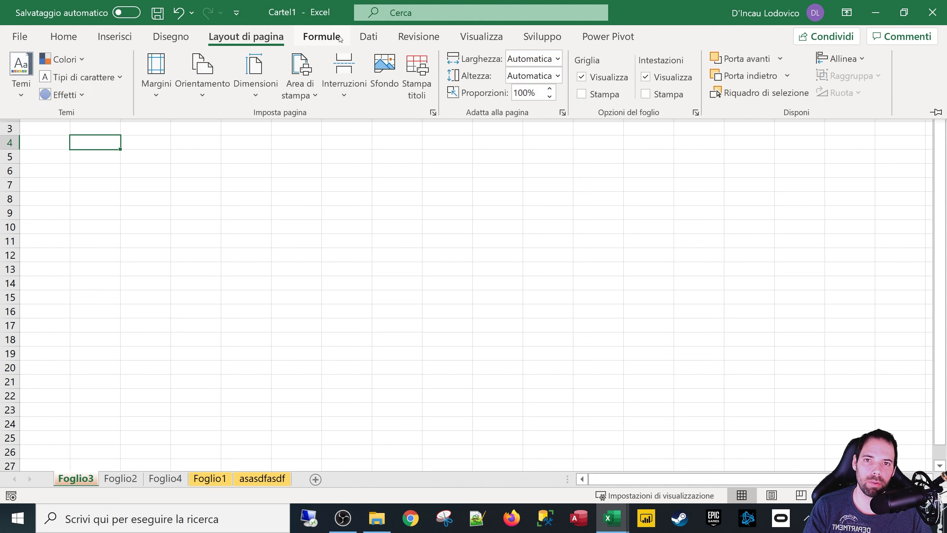
pyautogui.click(322, 37)
pyautogui.click(284, 202)
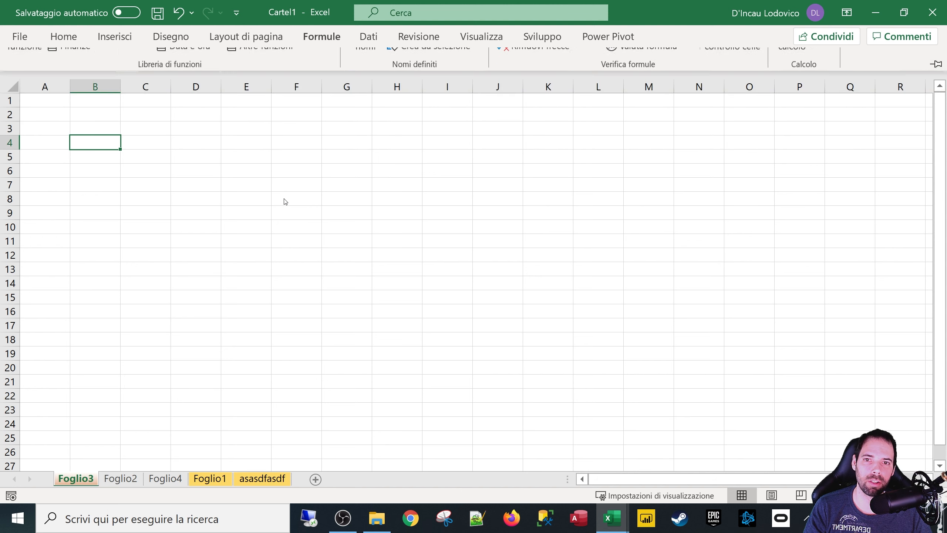
pyautogui.click(284, 199)
pyautogui.click(272, 250)
pyautogui.click(197, 216)
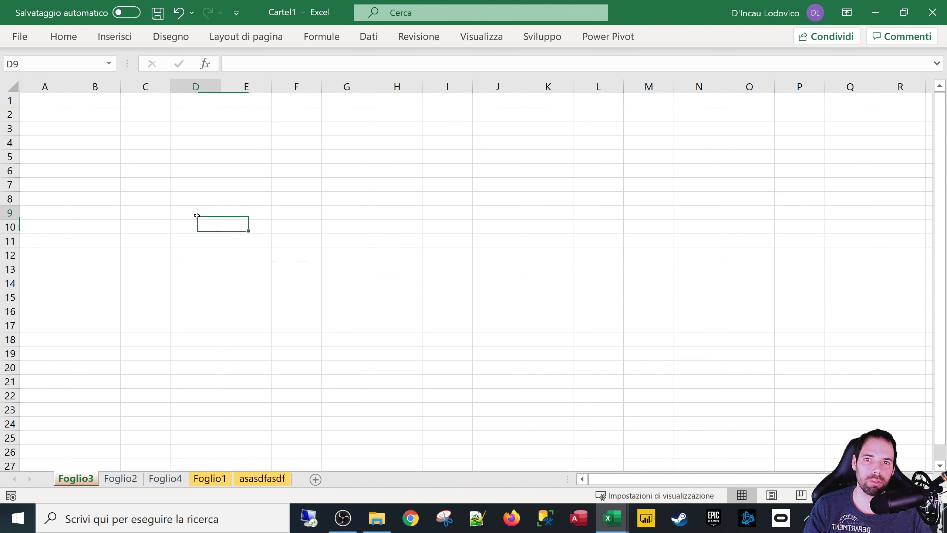
pyautogui.click(239, 171)
pyautogui.click(393, 184)
# Step: Display the Visualizza commands and pin the ribbon permanently open
pyautogui.click(474, 35)
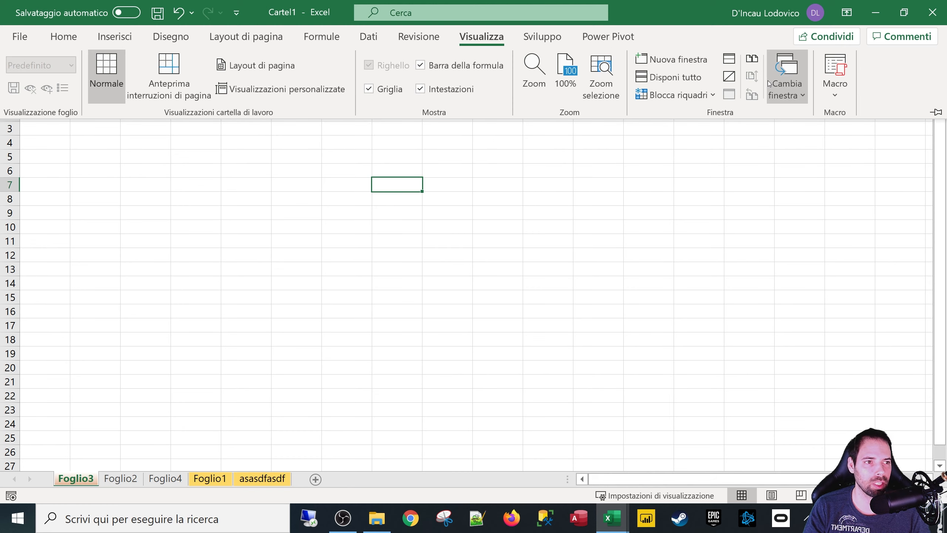
pyautogui.click(941, 113)
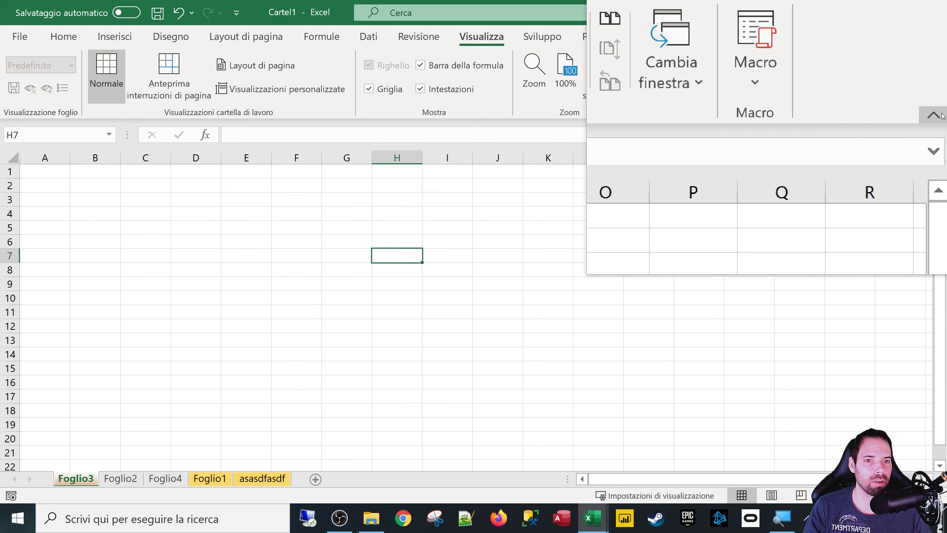
pyautogui.click(246, 214)
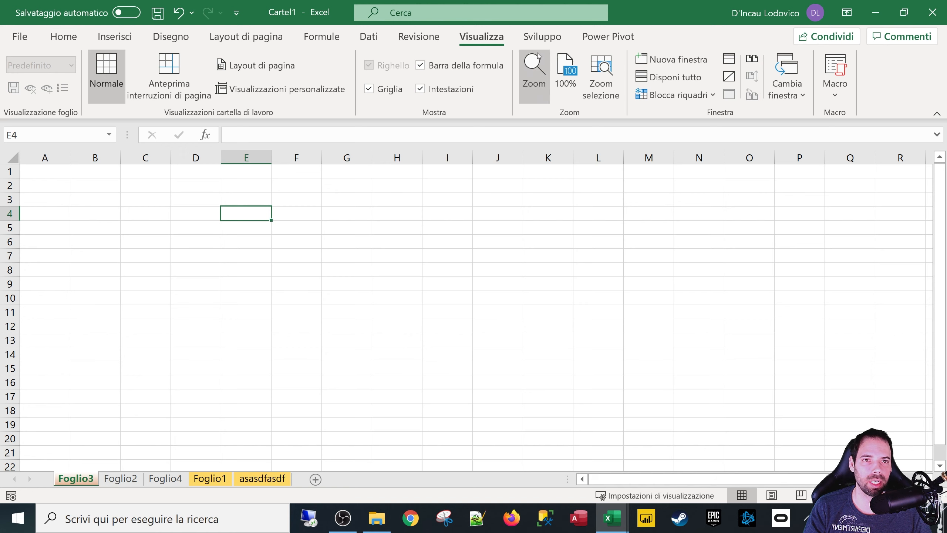
# Step: Collapse the ribbon from the Revisione heading, reveal its commands again and pin the ribbon open
pyautogui.doubleClick(431, 34)
pyautogui.click(431, 34)
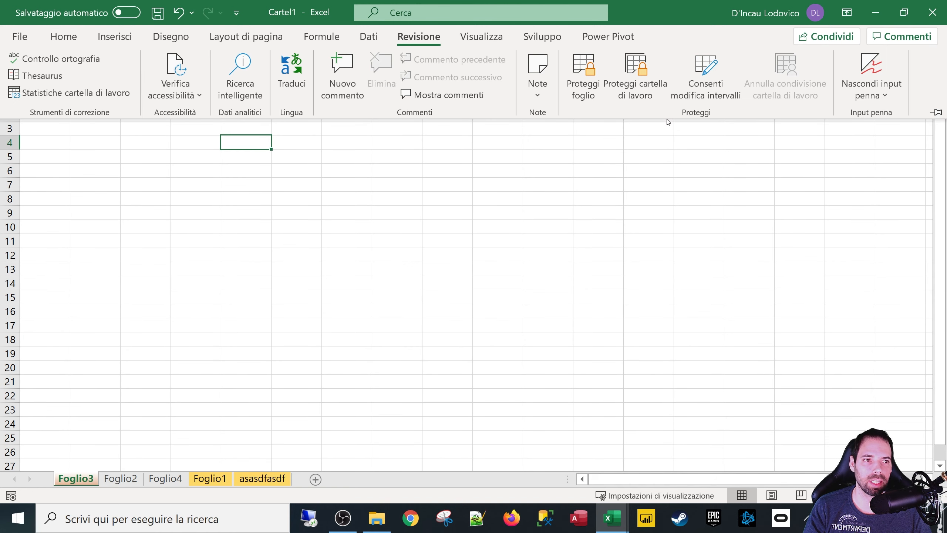
pyautogui.click(938, 113)
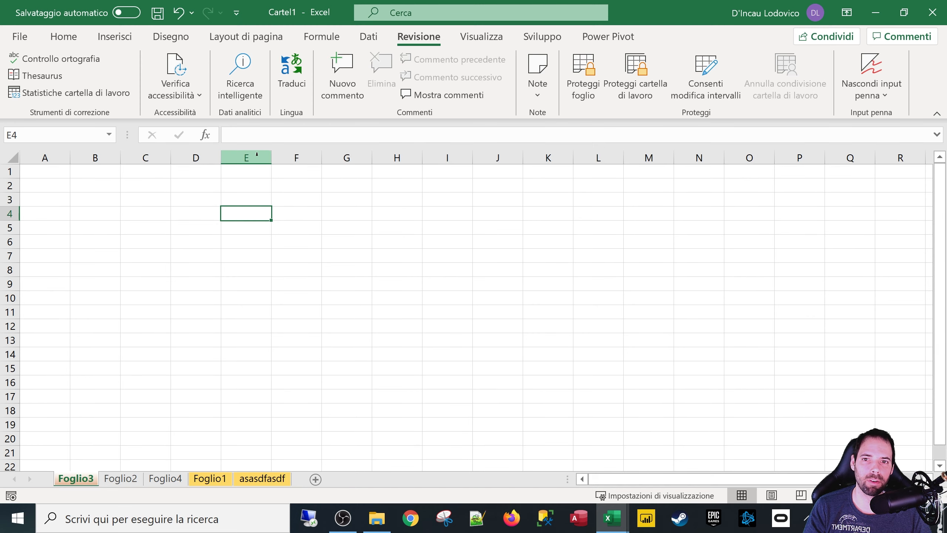
pyautogui.press('Left')
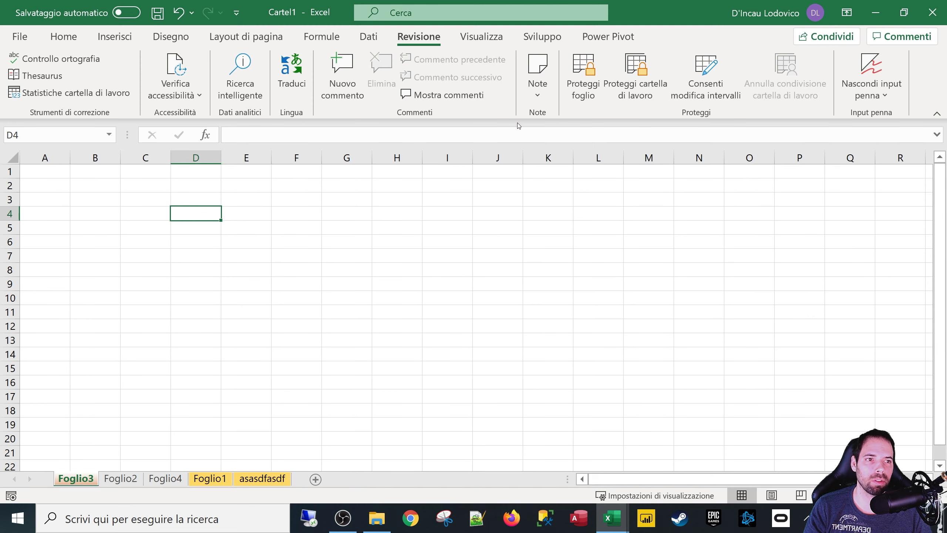
pyautogui.click(348, 269)
pyautogui.click(157, 270)
pyautogui.click(144, 312)
pyautogui.click(346, 312)
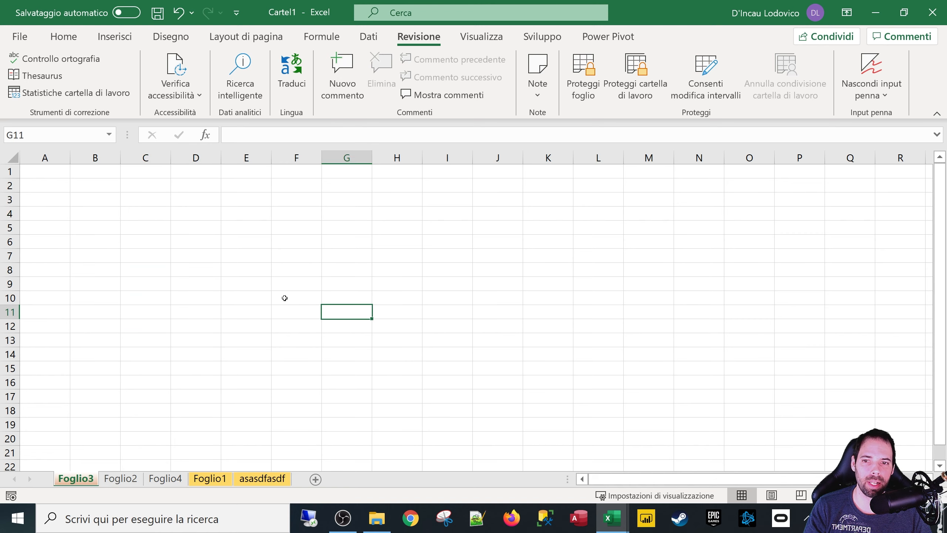
pyautogui.click(186, 227)
pyautogui.click(68, 187)
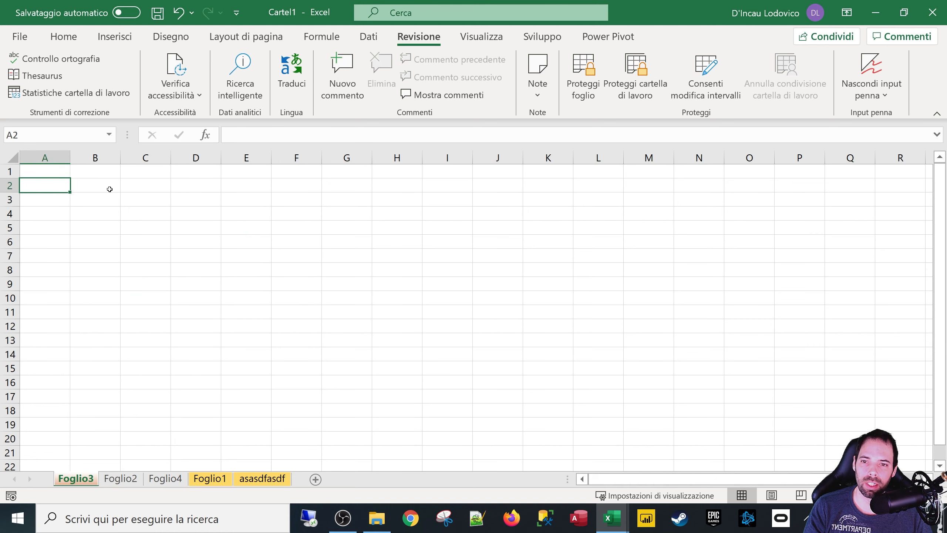
pyautogui.moveTo(52, 173); pyautogui.dragTo(732, 400)
pyautogui.click(464, 329)
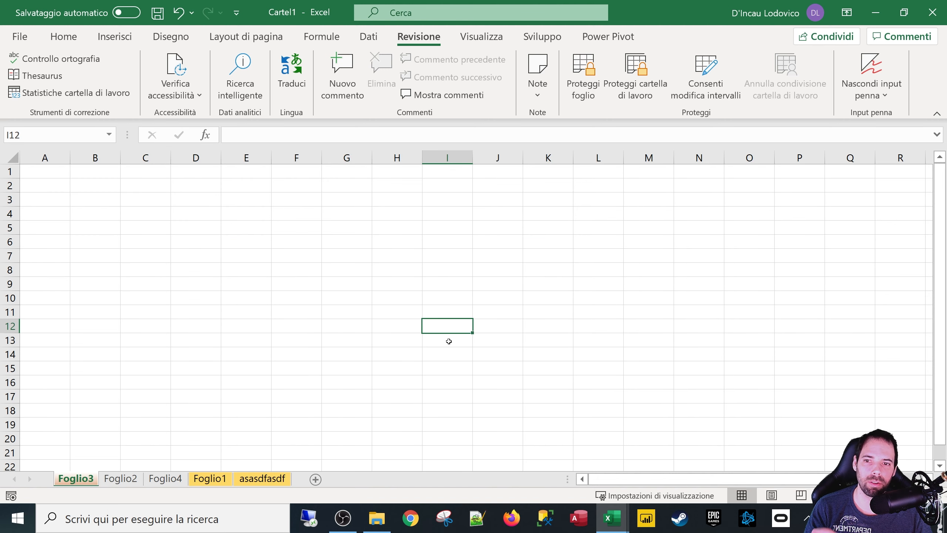
pyautogui.click(139, 203)
pyautogui.click(174, 197)
pyautogui.click(152, 214)
# Step: Enter 5 in cell C3 and 4 in cell C4 of Foglio3
pyautogui.click(151, 202)
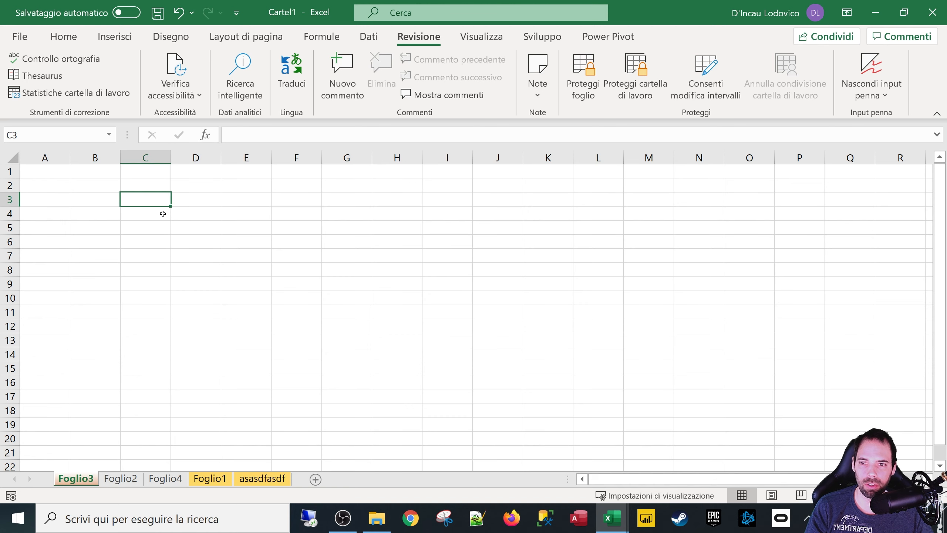
pyautogui.write('5')
pyautogui.click(156, 240)
pyautogui.click(155, 218)
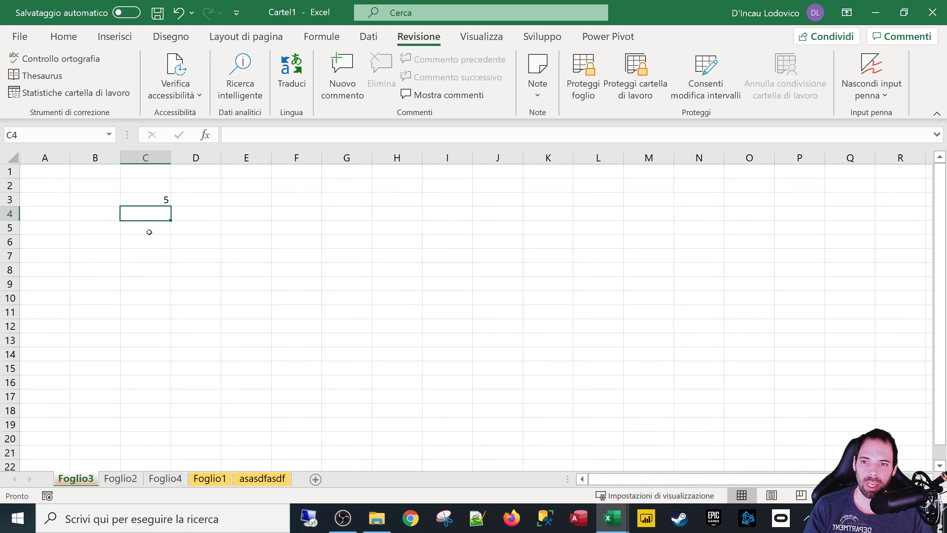
pyautogui.write('4')
pyautogui.click(130, 270)
# Step: Insert an automatic sum of C3:C4 in cell C5
pyautogui.click(147, 225)
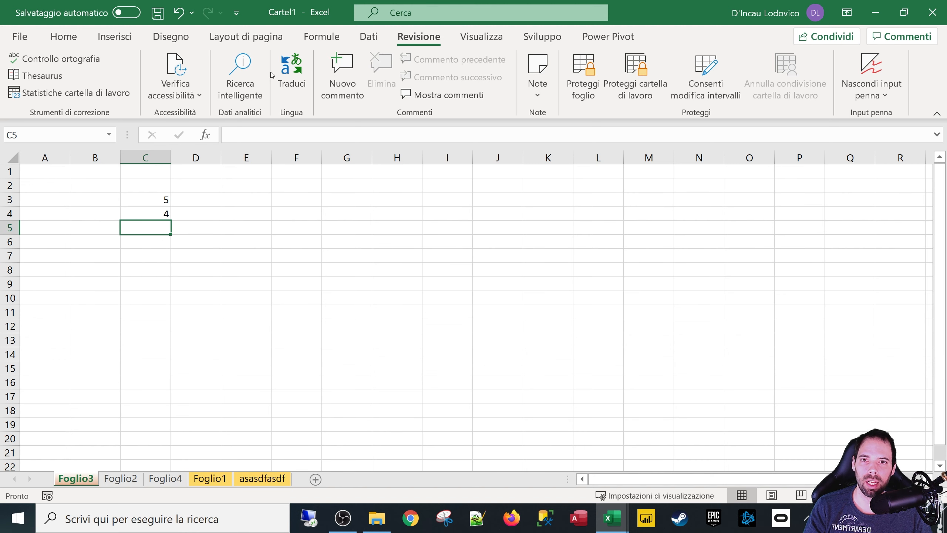
pyautogui.click(321, 36)
pyautogui.click(56, 39)
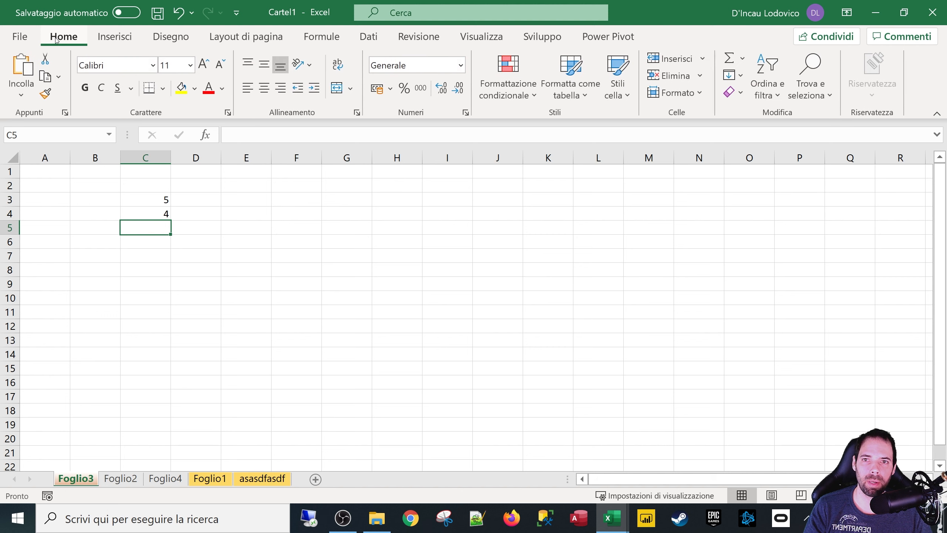
pyautogui.click(728, 60)
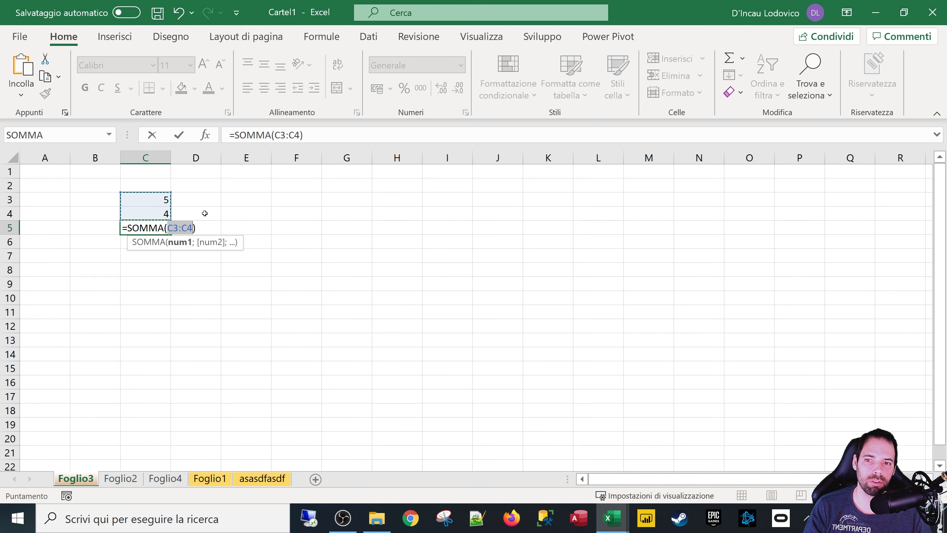
pyautogui.press('Return')
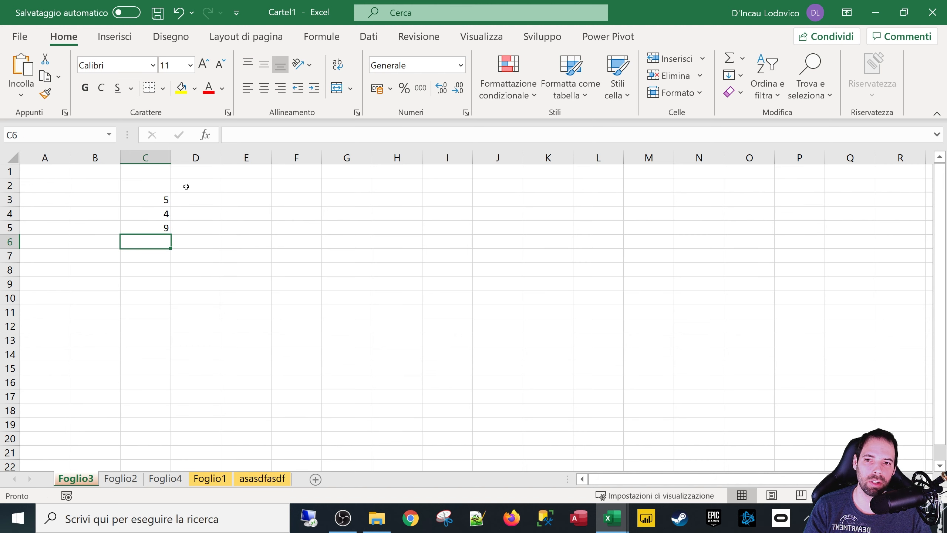
# Step: Replace the value in C3 with 8 and the value in C4 with 5
pyautogui.press('Up')
pyautogui.press('Up')
pyautogui.press('Up')
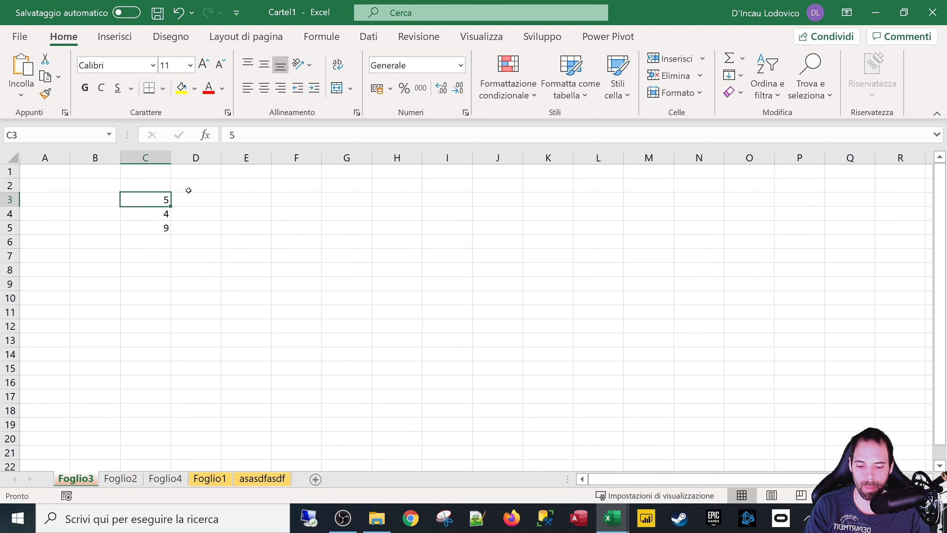
pyautogui.write('8')
pyautogui.press('Return')
pyautogui.write('5')
pyautogui.press('Return')
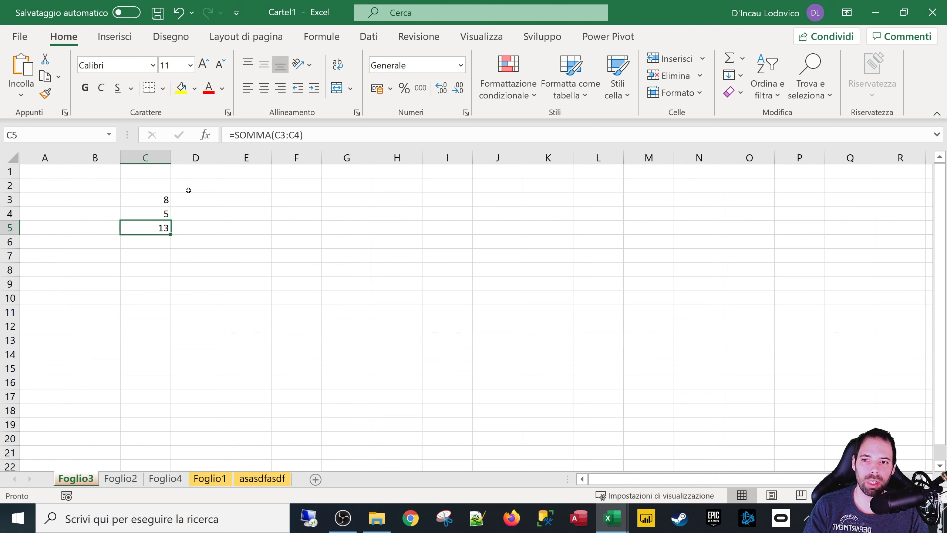
# Step: Inspect the sum formula in C5 and move to cell D3
pyautogui.click(160, 282)
pyautogui.click(160, 229)
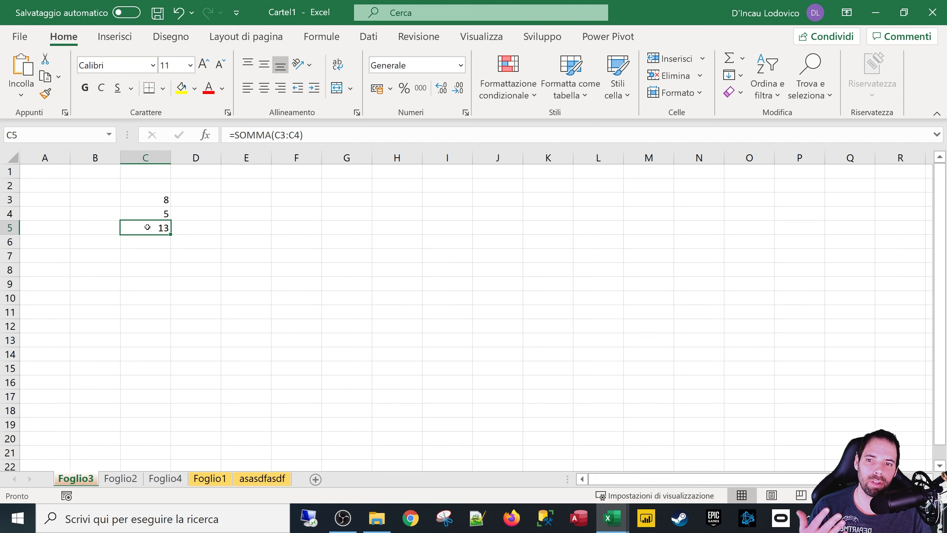
pyautogui.click(206, 201)
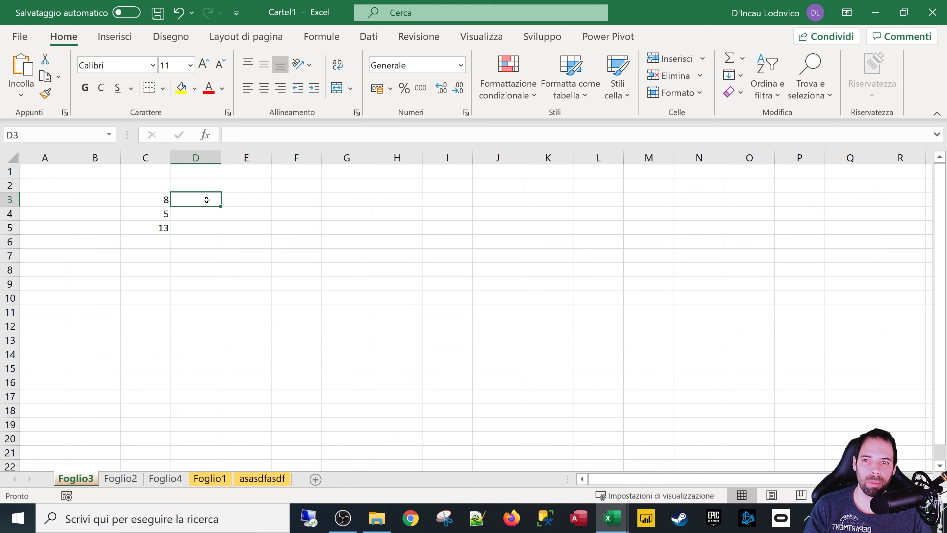
# Step: Enter the text s in cell D3 and d in cell D4
pyautogui.write('s')
pyautogui.press('Return')
pyautogui.write('d')
pyautogui.press('Return')
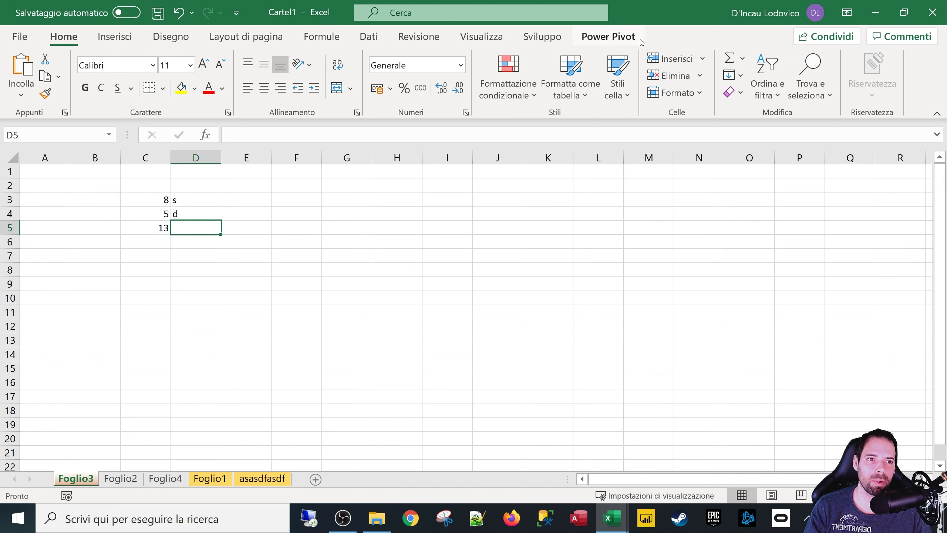
# Step: Insert an automatic sum of D3:D4 in cell D5 and review the cells it adds up
pyautogui.click(733, 64)
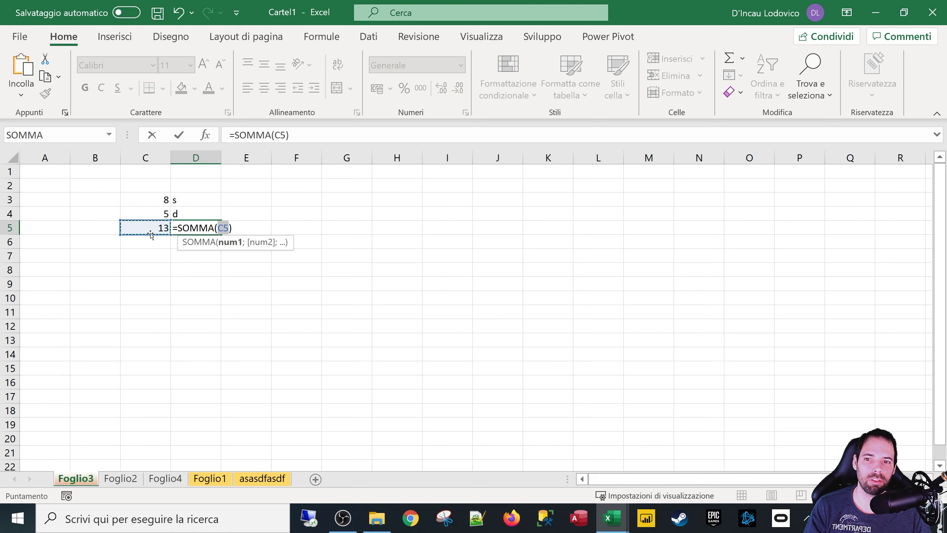
pyautogui.moveTo(176, 202); pyautogui.dragTo(194, 215)
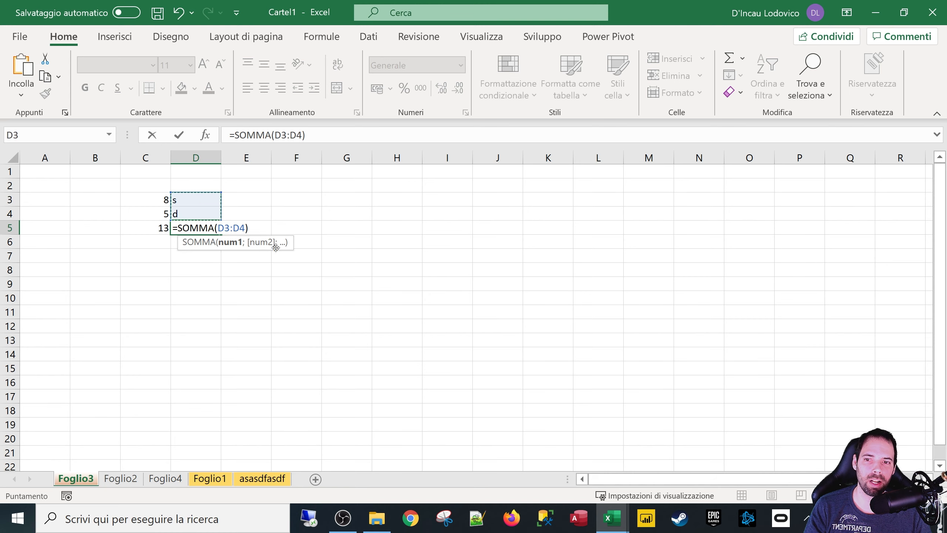
pyautogui.press('Return')
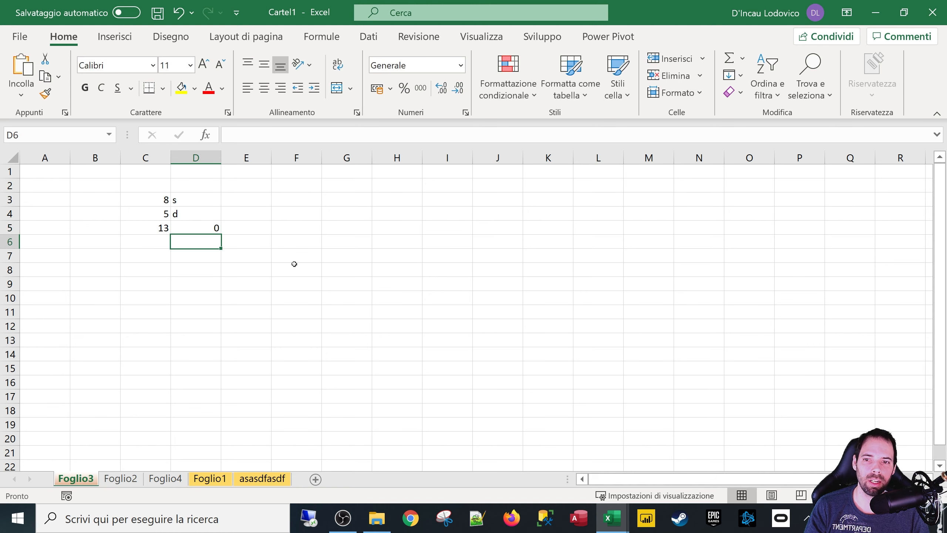
pyautogui.click(215, 229)
pyautogui.moveTo(186, 199); pyautogui.dragTo(189, 214)
pyautogui.click(188, 270)
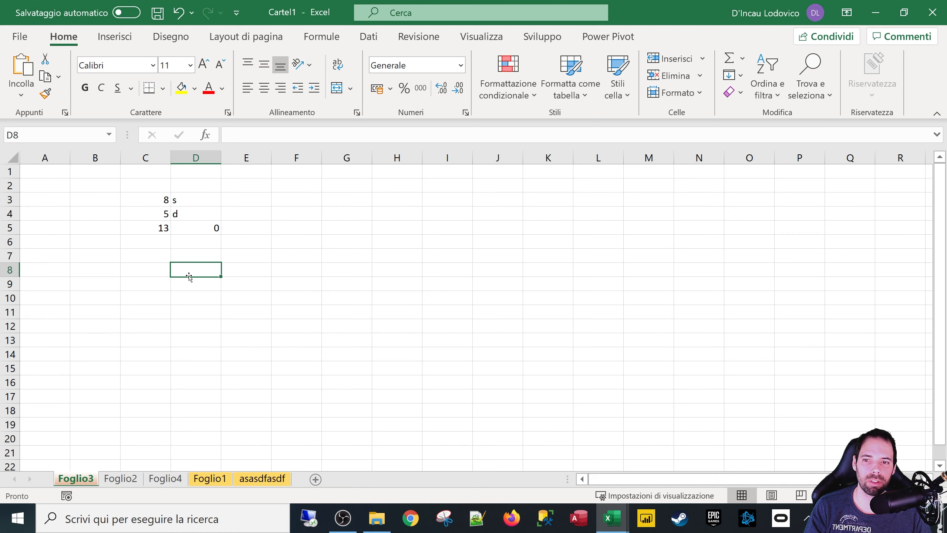
# Step: Clear the contents of the cell range C2:E9
pyautogui.click(304, 285)
pyautogui.moveTo(140, 190); pyautogui.dragTo(261, 286)
pyautogui.press('Delete')
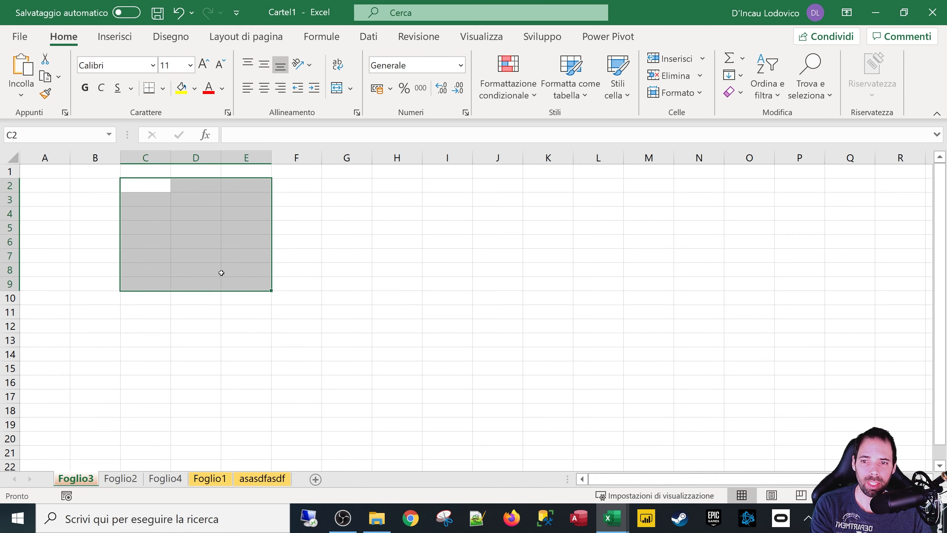
pyautogui.click(209, 271)
pyautogui.click(136, 208)
pyautogui.click(184, 197)
pyautogui.click(228, 202)
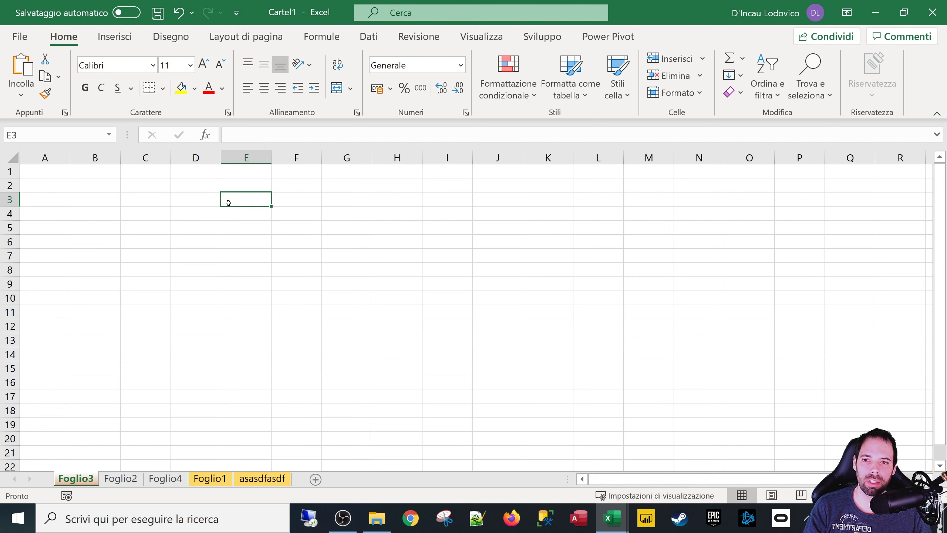
pyautogui.click(91, 191)
pyautogui.click(109, 208)
pyautogui.click(229, 210)
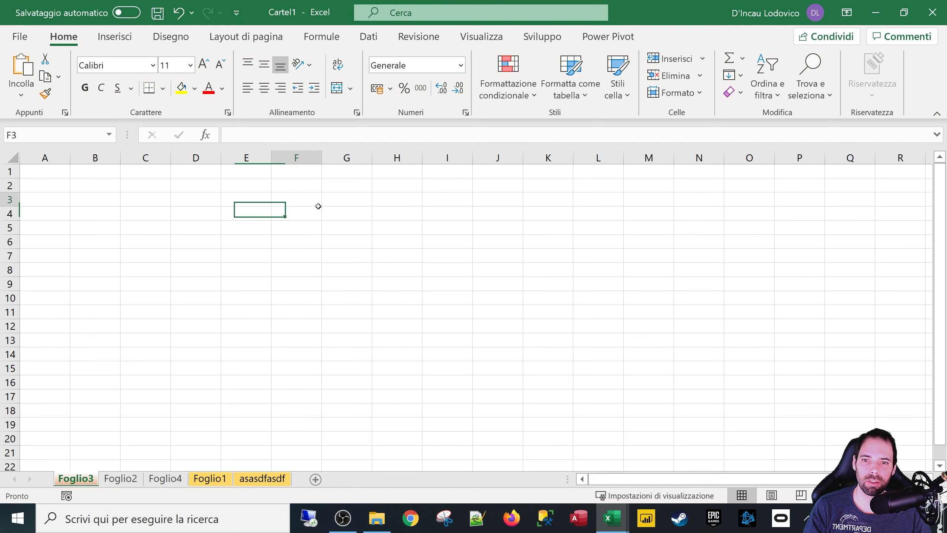
pyautogui.click(315, 204)
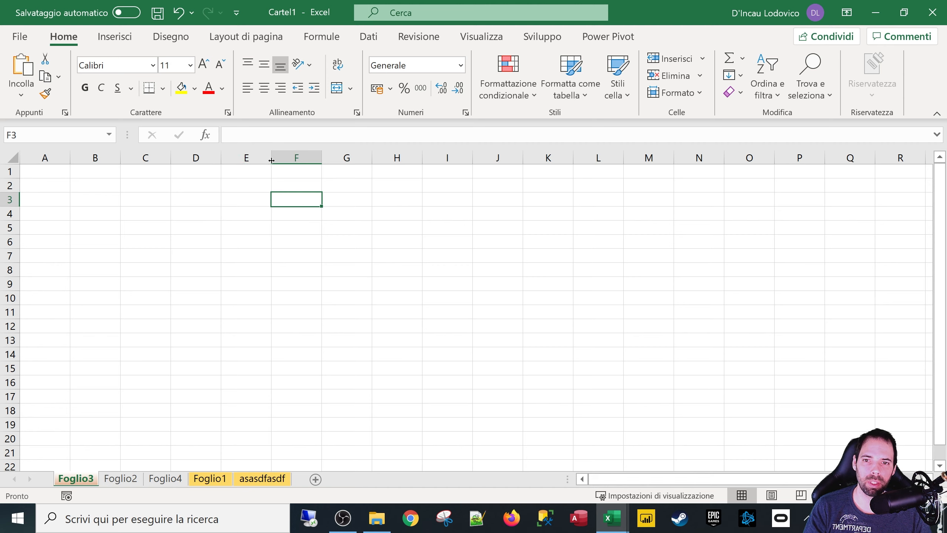
pyautogui.click(275, 186)
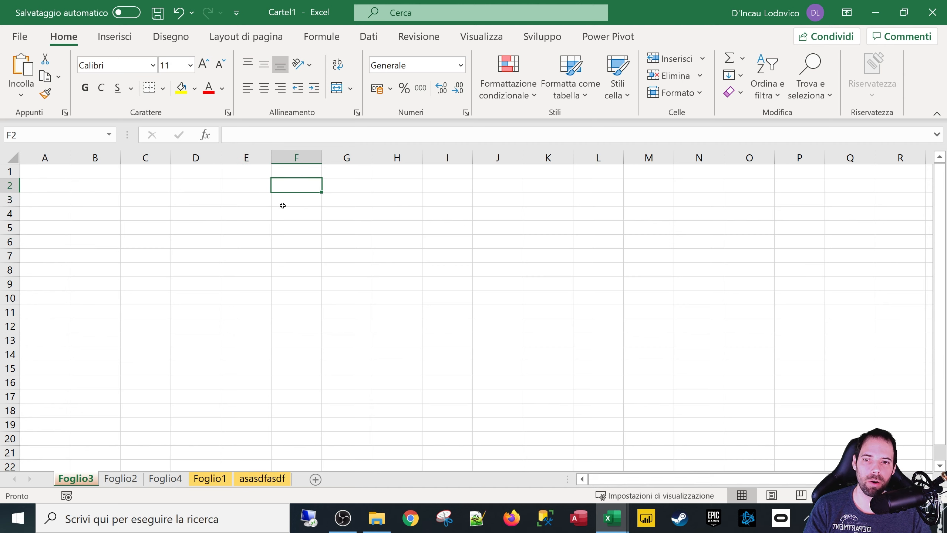
# Step: Enter sdf in F5 and asdf in F8 and F11, and clear all of column F at once
pyautogui.click(287, 157)
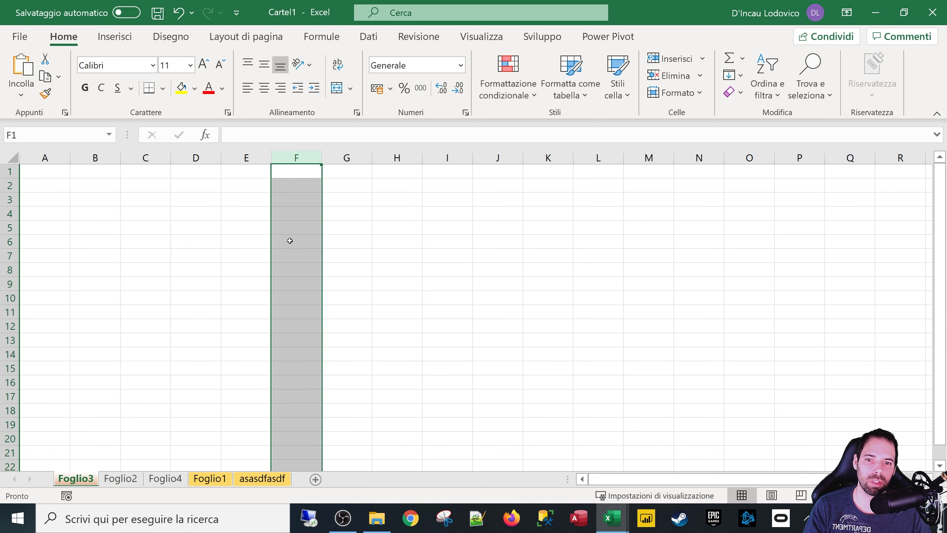
pyautogui.click(290, 227)
pyautogui.write('sdf')
pyautogui.click(286, 269)
pyautogui.write('asdf')
pyautogui.click(286, 312)
pyautogui.write('asdf')
pyautogui.click(295, 158)
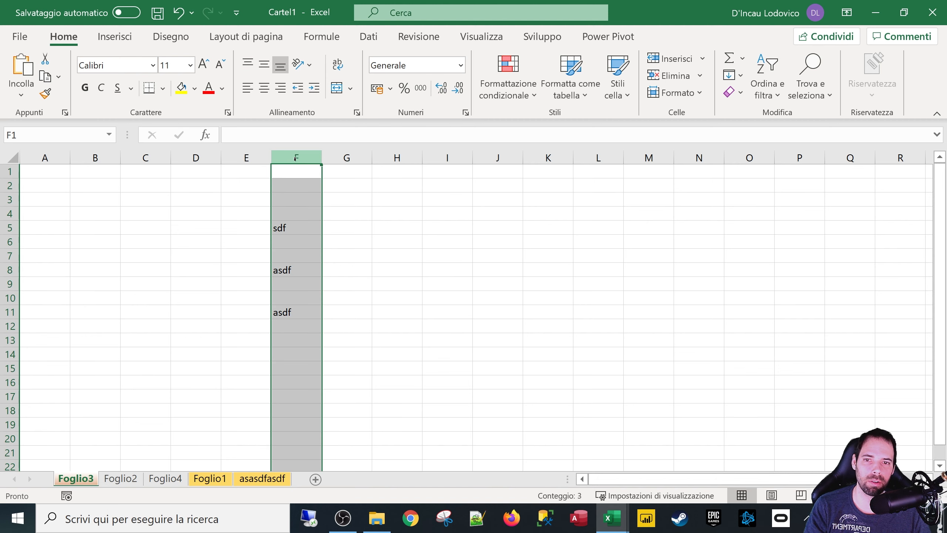
pyautogui.press('Delete')
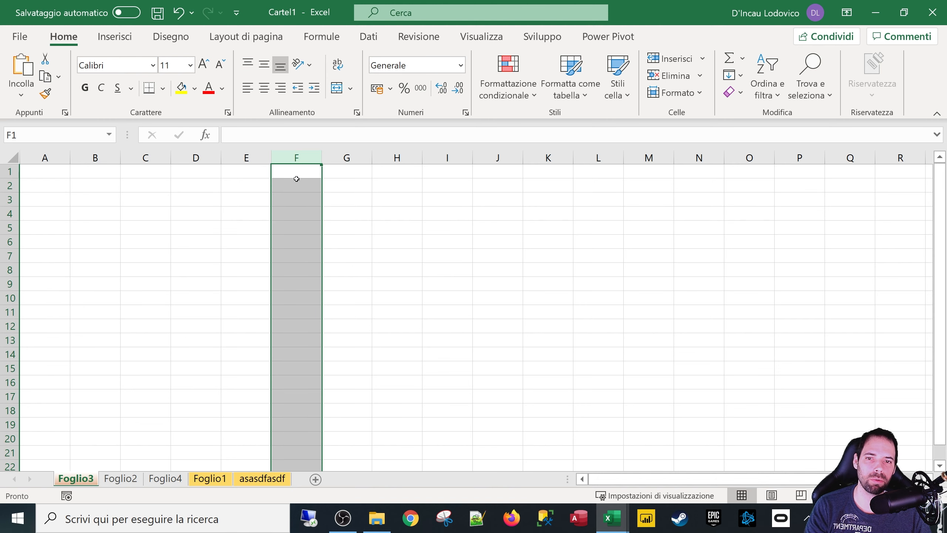
# Step: Enter dsfa in F4 and asdf in F7, and clear the two cells one by one
pyautogui.click(290, 211)
pyautogui.write('dsfa')
pyautogui.click(285, 257)
pyautogui.write('asdf')
pyautogui.click(286, 214)
pyautogui.press('Delete')
pyautogui.click(293, 256)
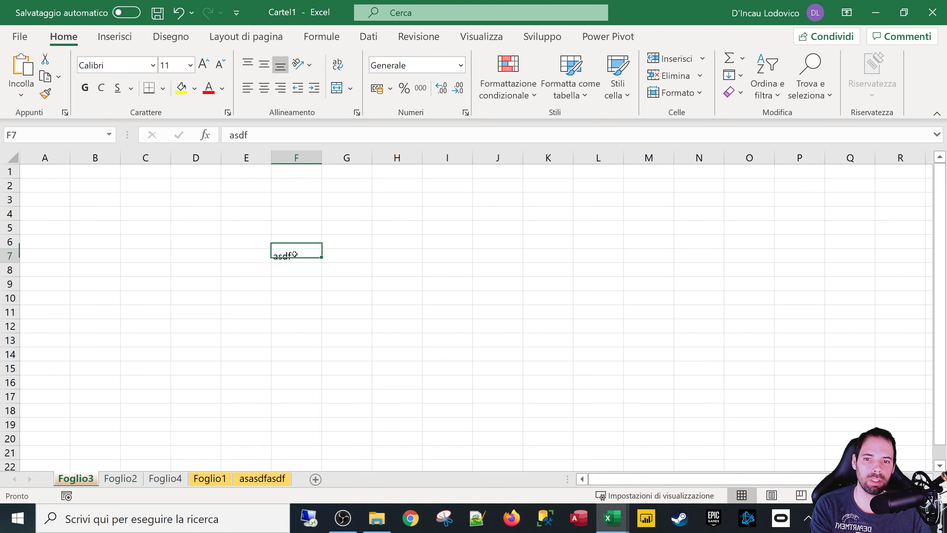
pyautogui.press('Delete')
pyautogui.click(294, 297)
pyautogui.click(295, 227)
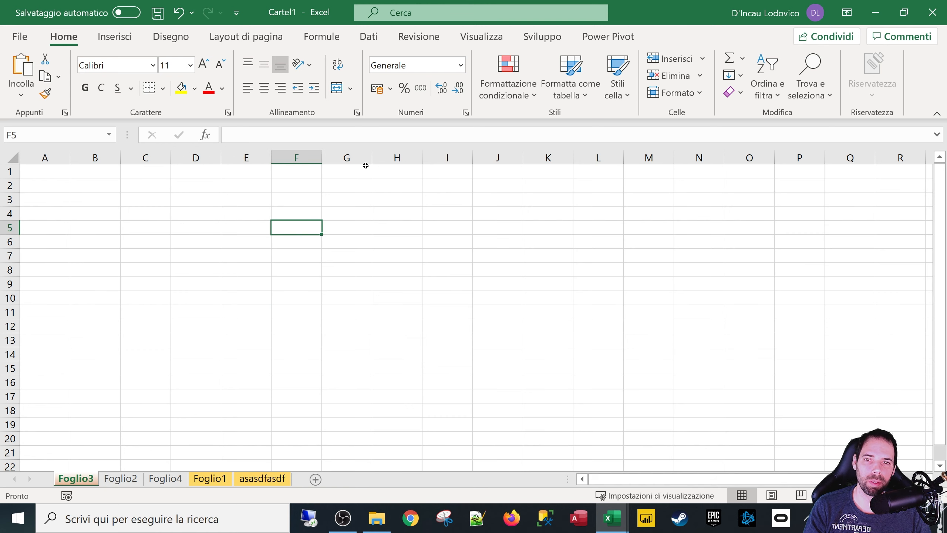
# Step: Select the entire rows 5, 4 and 3 one after another
pyautogui.click(10, 228)
pyautogui.click(10, 213)
pyautogui.click(10, 199)
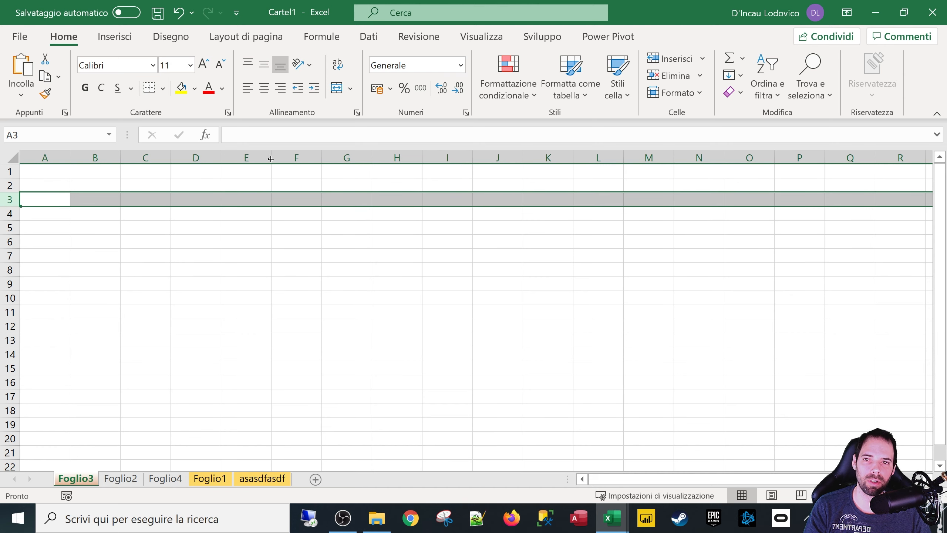
# Step: Widen columns E and F individually, and resize columns D through H together to one equal, narrower width
pyautogui.moveTo(271, 158); pyautogui.dragTo(293, 158)
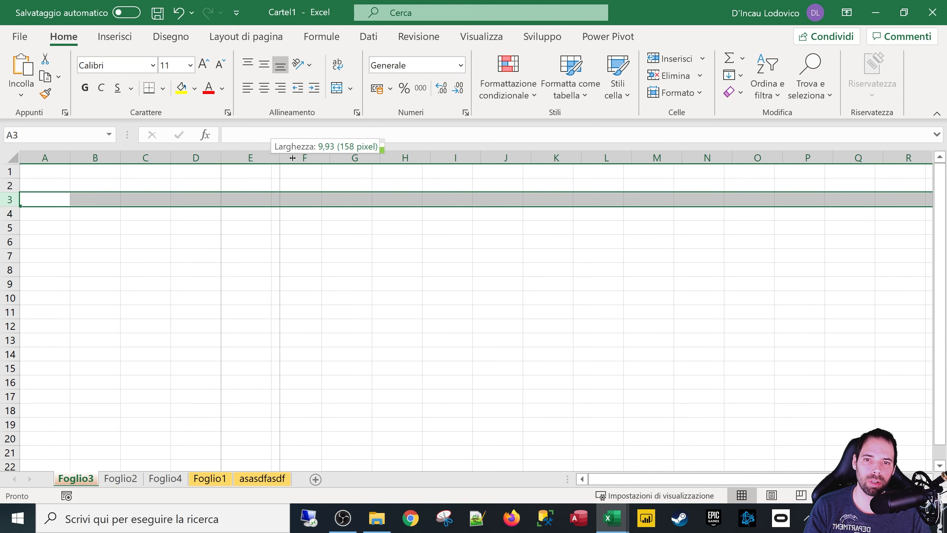
pyautogui.moveTo(348, 165); pyautogui.dragTo(488, 165)
pyautogui.click(350, 225)
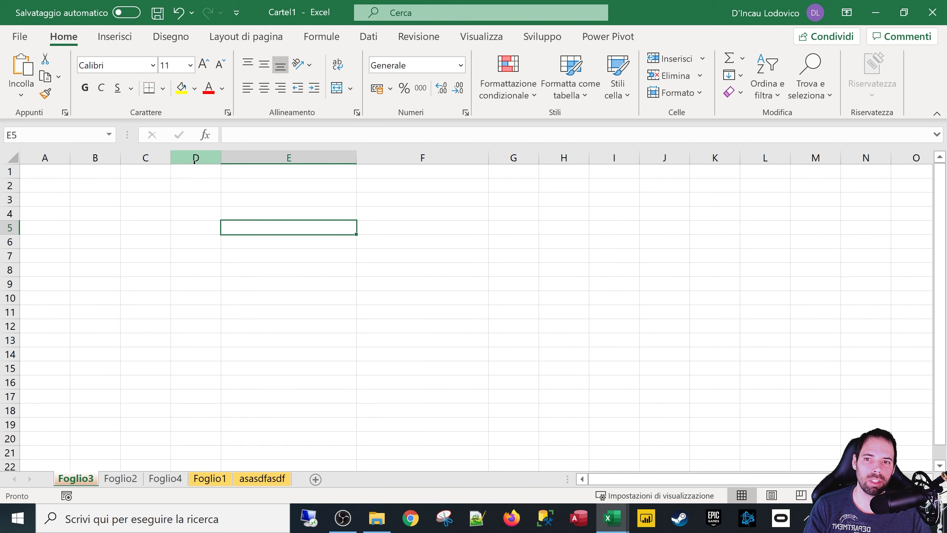
pyautogui.moveTo(193, 161); pyautogui.dragTo(571, 159)
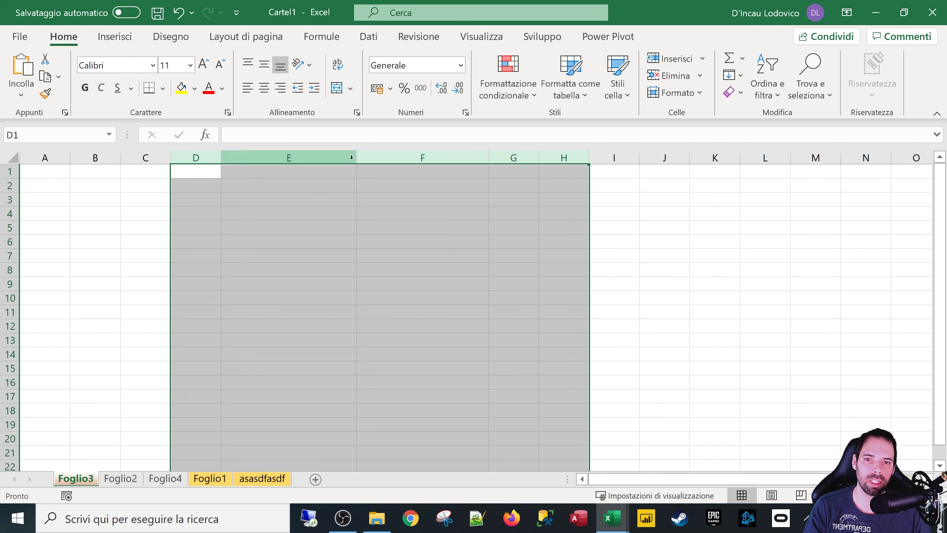
pyautogui.moveTo(357, 160); pyautogui.dragTo(275, 165)
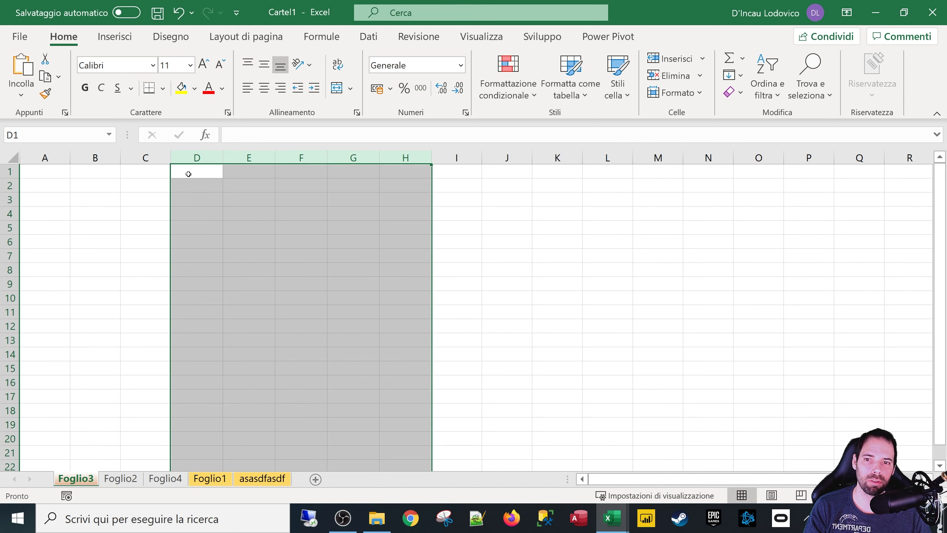
# Step: Set the column width of the selected columns D through H to exactly 6
pyautogui.rightClick(305, 159)
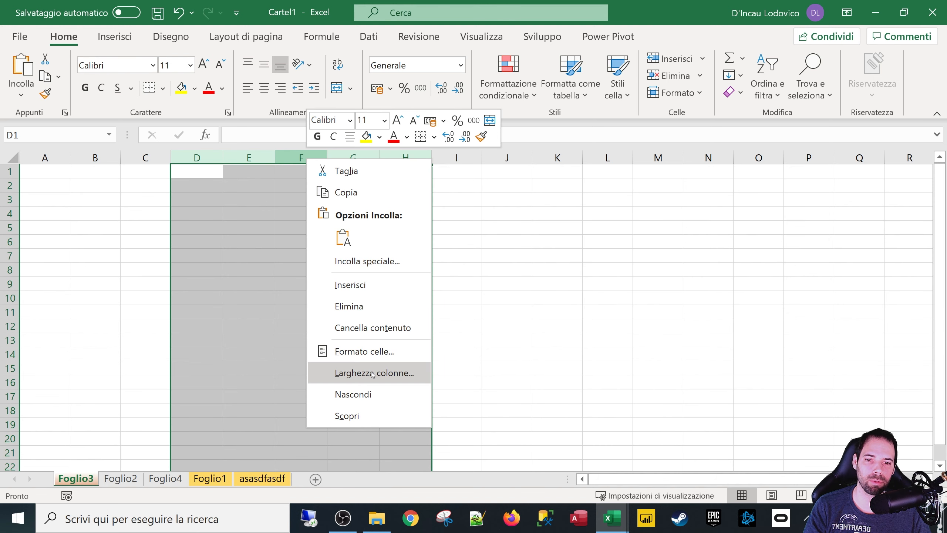
pyautogui.click(373, 373)
pyautogui.moveTo(407, 357); pyautogui.dragTo(368, 355)
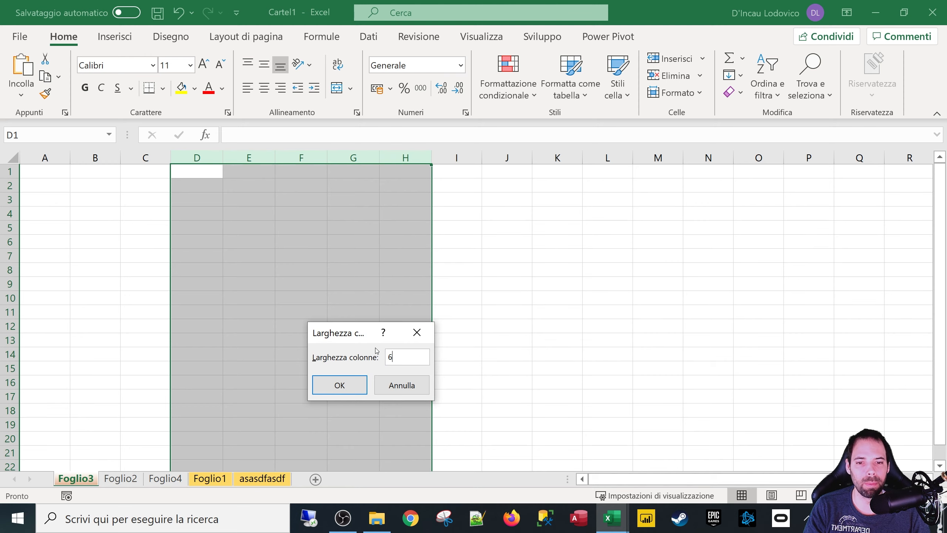
pyautogui.click(355, 385)
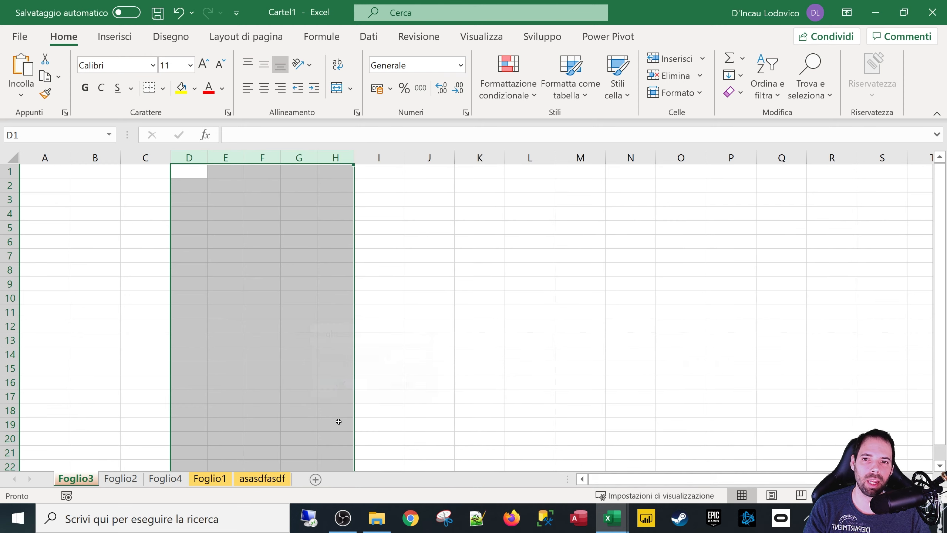
# Step: Reselect columns D through H and resize them together freehand to a width of about 6.67
pyautogui.click(262, 270)
pyautogui.moveTo(189, 157); pyautogui.dragTo(335, 157)
pyautogui.click(299, 159)
pyautogui.moveTo(192, 158); pyautogui.dragTo(323, 160)
pyautogui.moveTo(315, 158)
pyautogui.mouseDown()
pyautogui.moveTo(330, 159)
pyautogui.moveTo(301, 160)
pyautogui.moveTo(310, 167)
pyautogui.mouseUp()
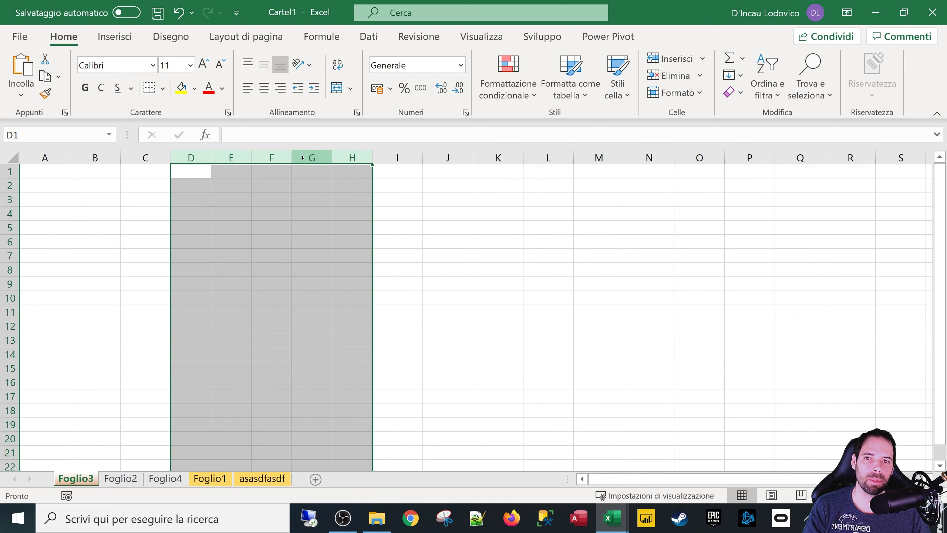
# Step: Set the width of columns D through H back to exactly 6
pyautogui.rightClick(303, 157)
pyautogui.click(369, 369)
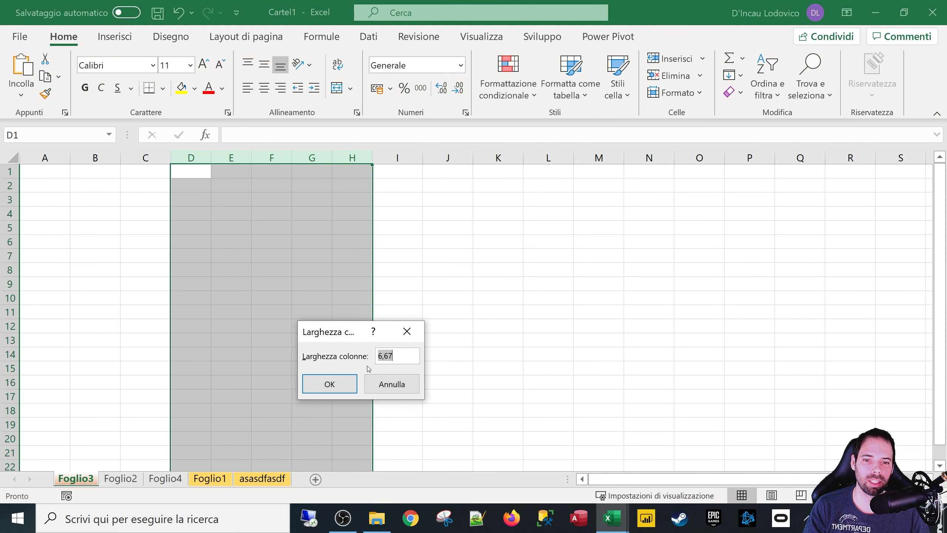
pyautogui.write('6')
pyautogui.press('Return')
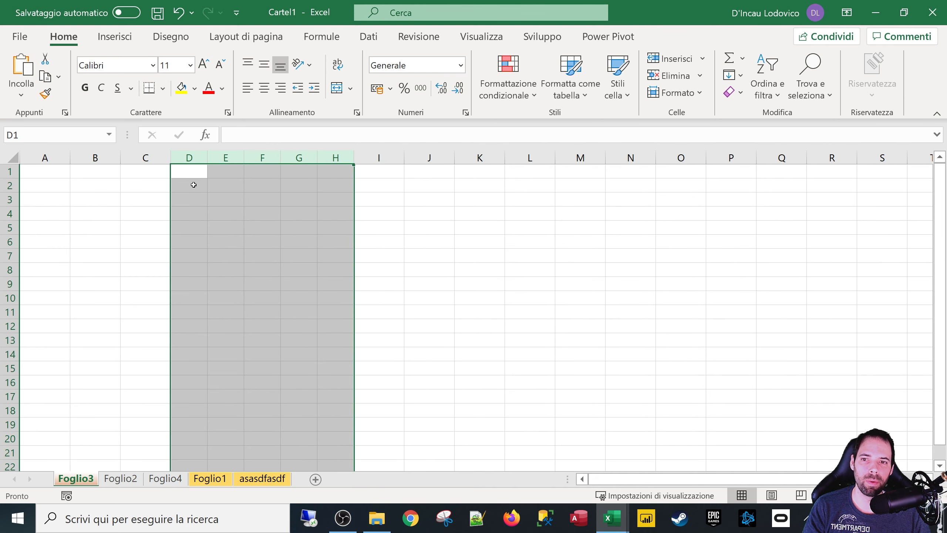
# Step: Select rows 2 through 6 and check their row height setting without changing it
pyautogui.moveTo(11, 185); pyautogui.dragTo(11, 242)
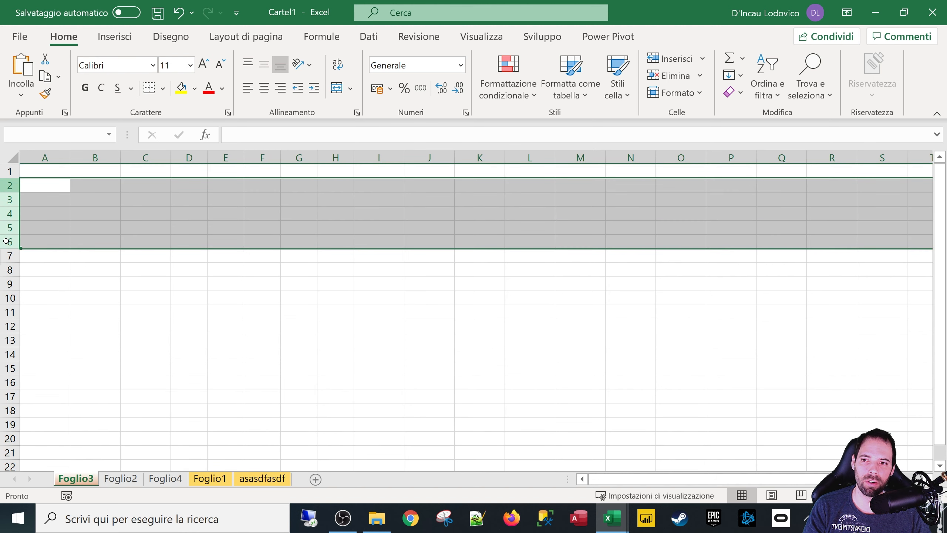
pyautogui.rightClick(14, 214)
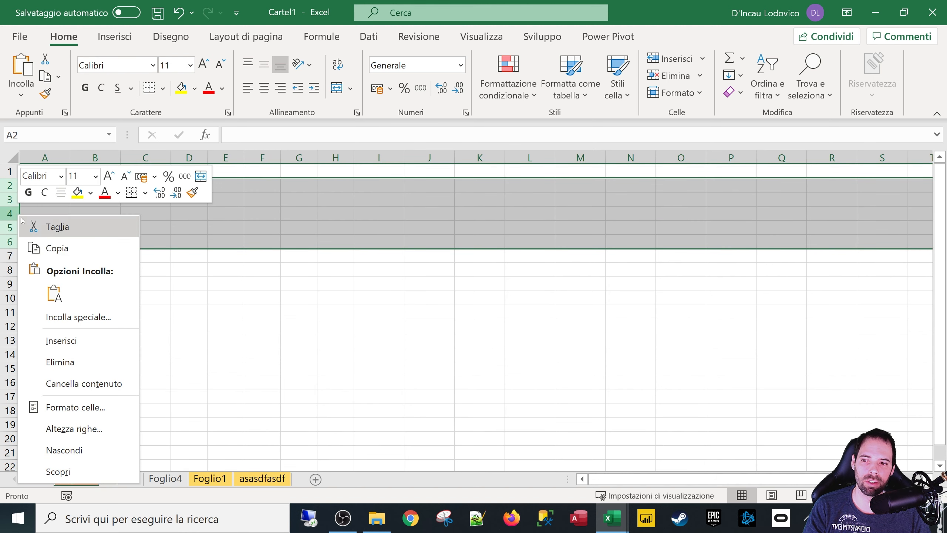
pyautogui.click(80, 430)
pyautogui.moveTo(62, 399); pyautogui.dragTo(267, 274)
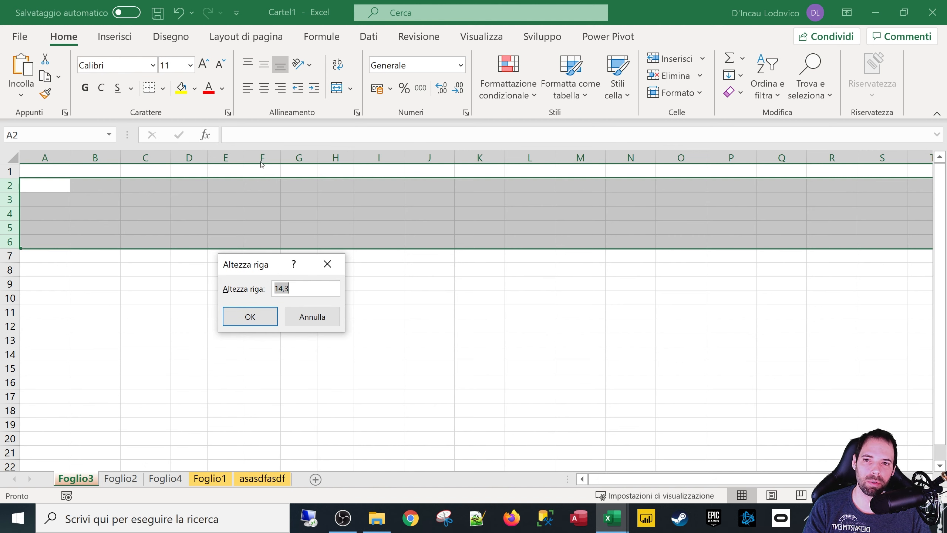
pyautogui.click(308, 318)
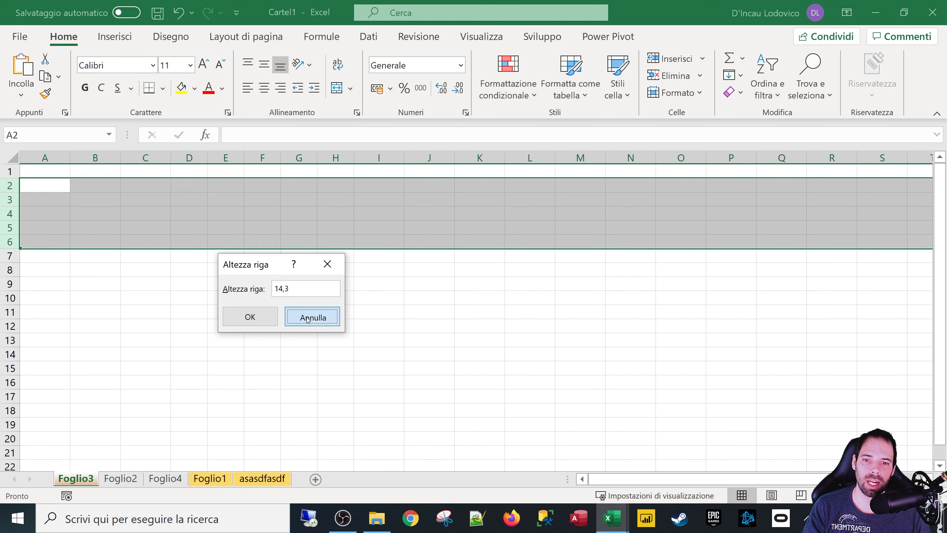
# Step: Enlarge rows 2 through 6 together freehand, and set their row height to exactly 6
pyautogui.moveTo(10, 193); pyautogui.dragTo(10, 274)
pyautogui.click(11, 192)
pyautogui.rightClick(11, 274)
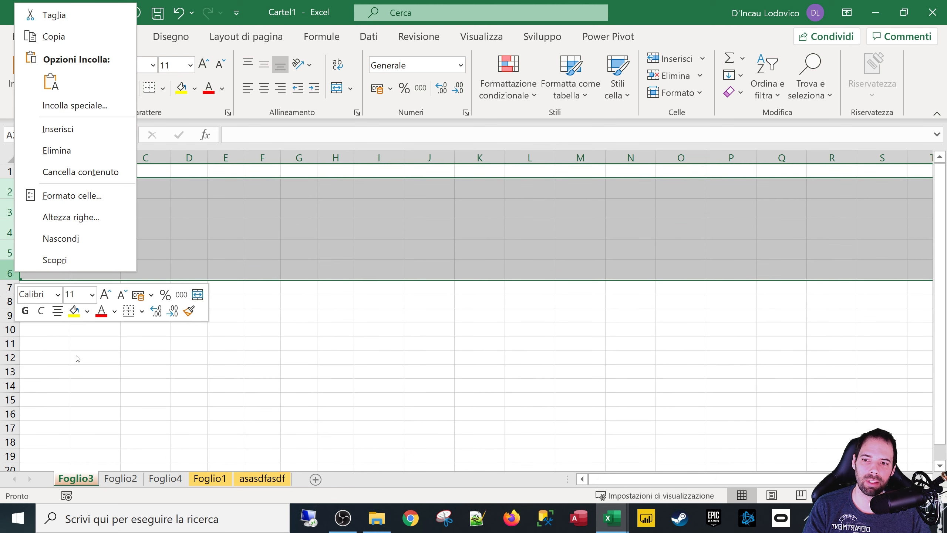
pyautogui.click(63, 217)
pyautogui.write('6')
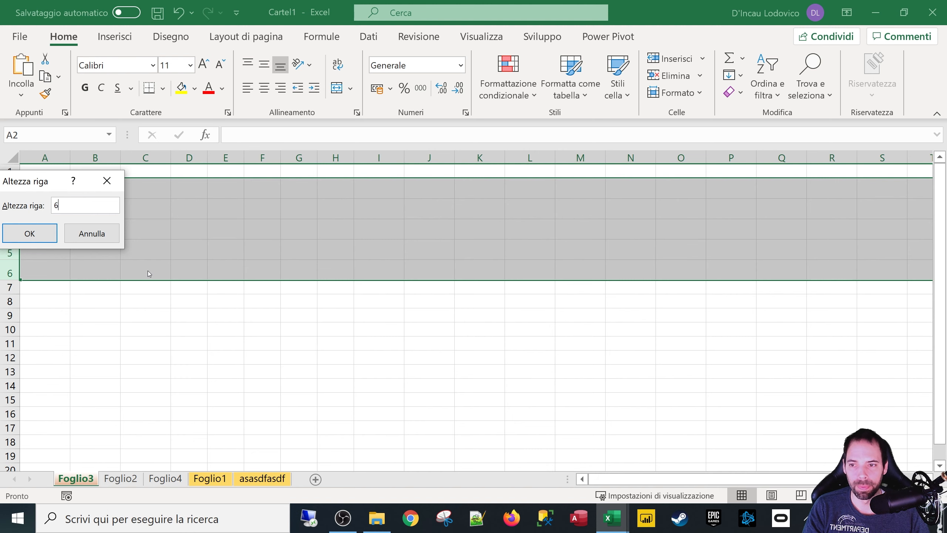
pyautogui.click(23, 237)
pyautogui.click(108, 272)
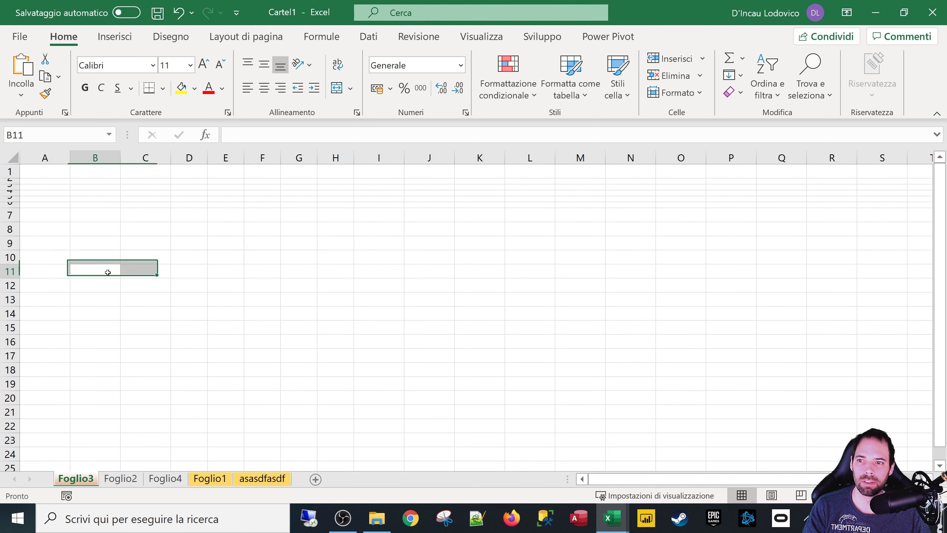
pyautogui.click(27, 180)
pyautogui.click(10, 181)
pyautogui.moveTo(113, 207); pyautogui.dragTo(106, 210)
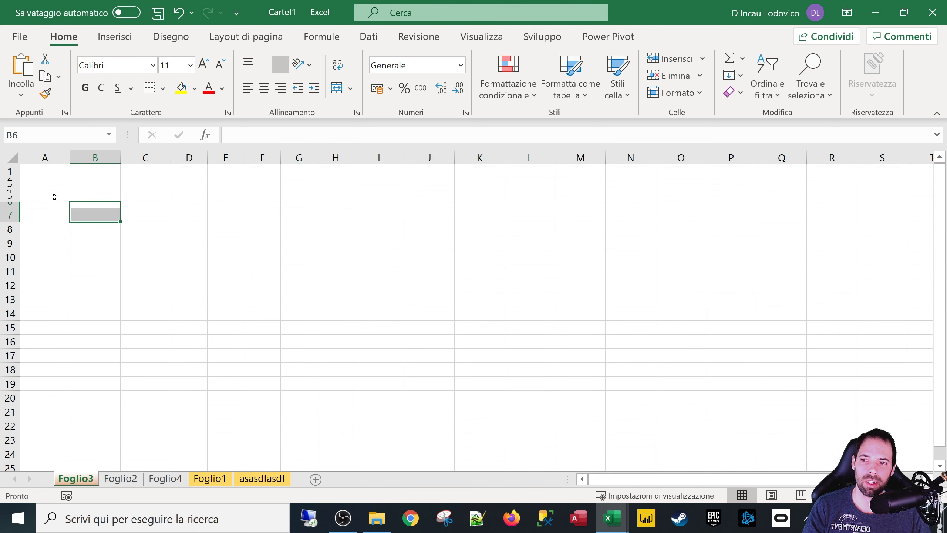
# Step: Set the height of rows 2 through 6 to exactly 19
pyautogui.moveTo(10, 180); pyautogui.dragTo(9, 204)
pyautogui.rightClick(10, 204)
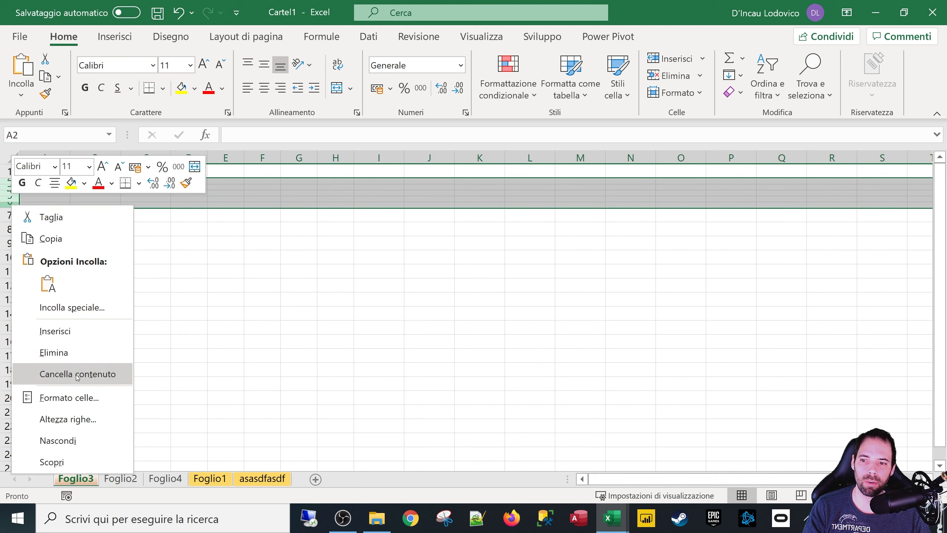
pyautogui.click(78, 420)
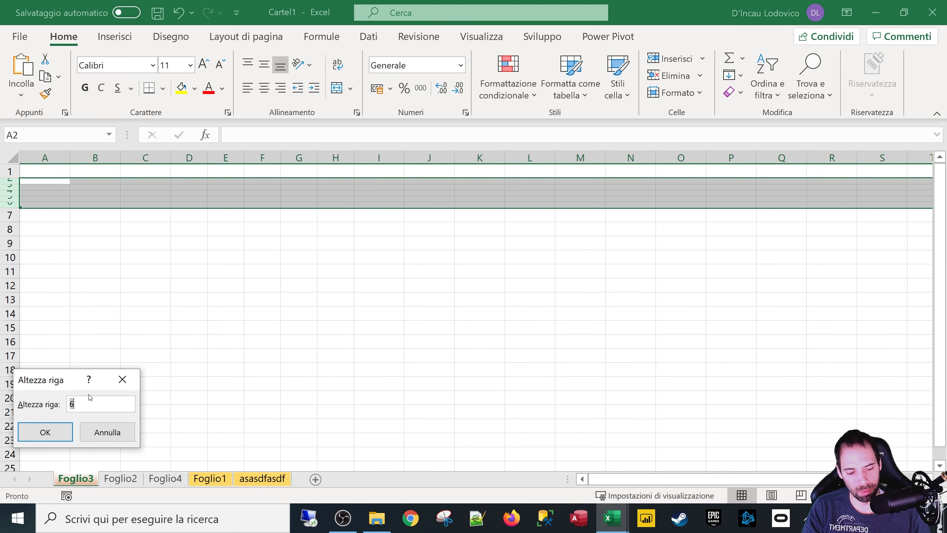
pyautogui.write('19')
pyautogui.press('Return')
pyautogui.click(183, 227)
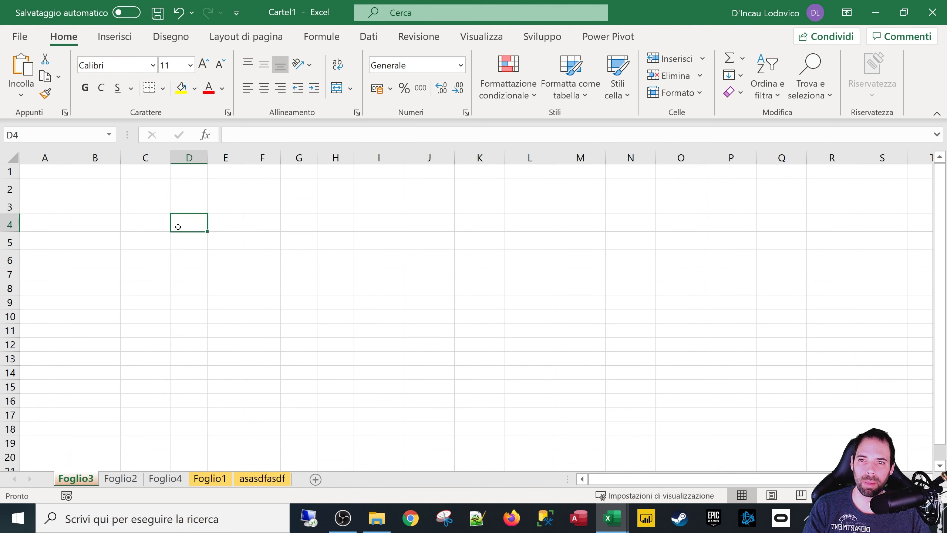
pyautogui.click(46, 188)
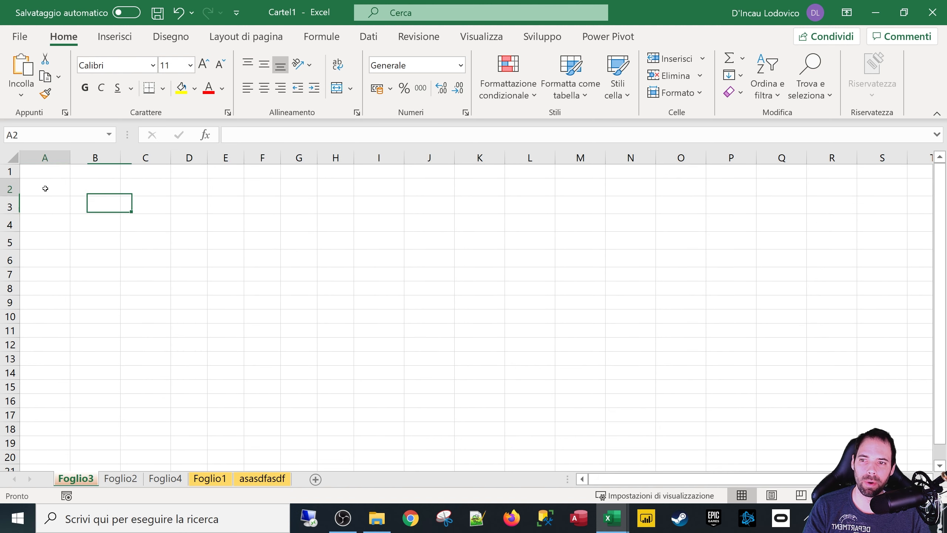
pyautogui.click(36, 210)
pyautogui.click(37, 191)
pyautogui.moveTo(31, 189); pyautogui.dragTo(301, 190)
pyautogui.click(299, 223)
pyautogui.rightClick(303, 158)
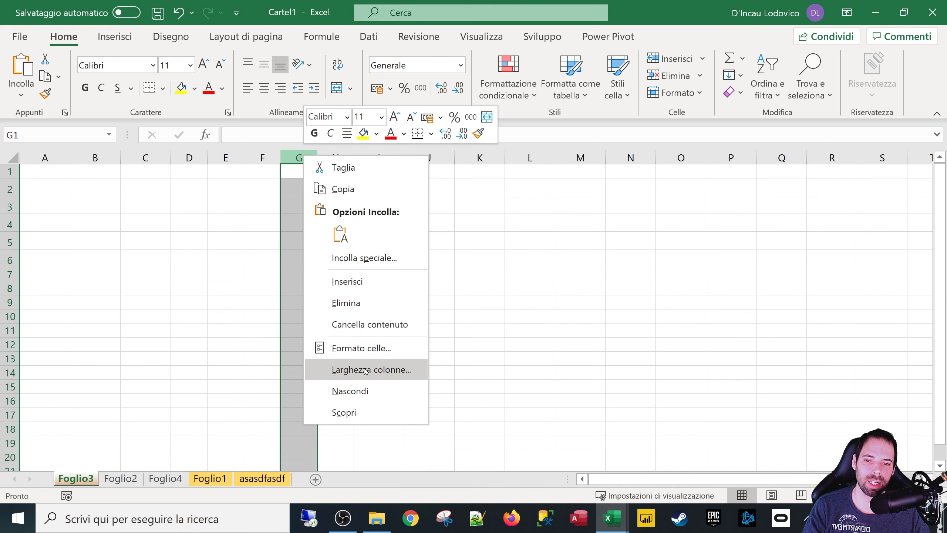
pyautogui.press('Escape')
pyautogui.click(300, 210)
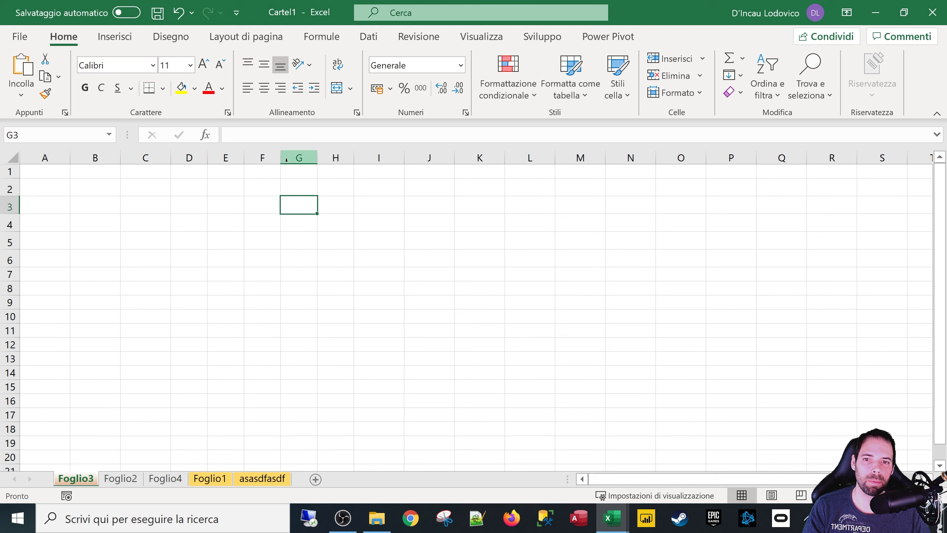
# Step: Select columns F through J and bring up the data commands
pyautogui.moveTo(267, 159); pyautogui.dragTo(436, 158)
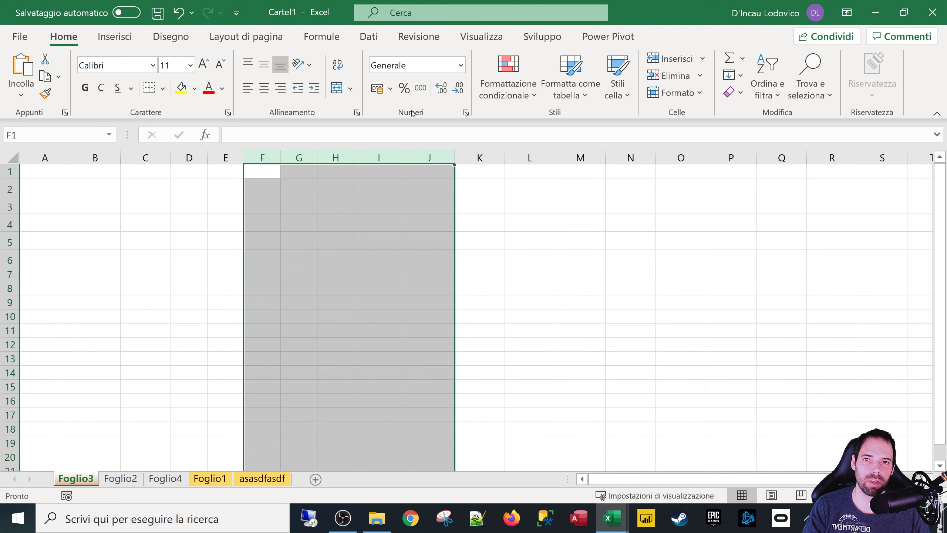
pyautogui.click(375, 38)
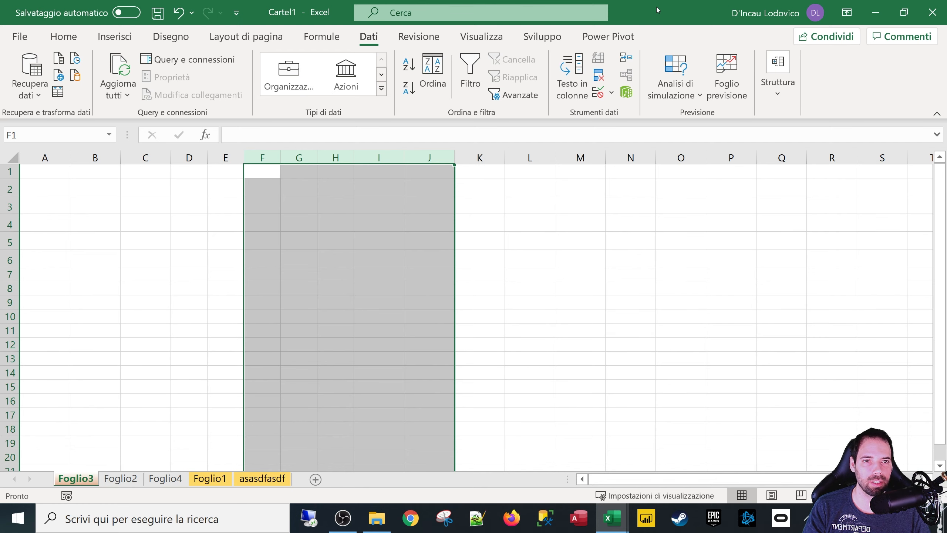
# Step: Restore the Cartel1 workbook window to a smaller floating size, reposition and resize it, and maximize it again
pyautogui.moveTo(656, 7); pyautogui.dragTo(821, 63)
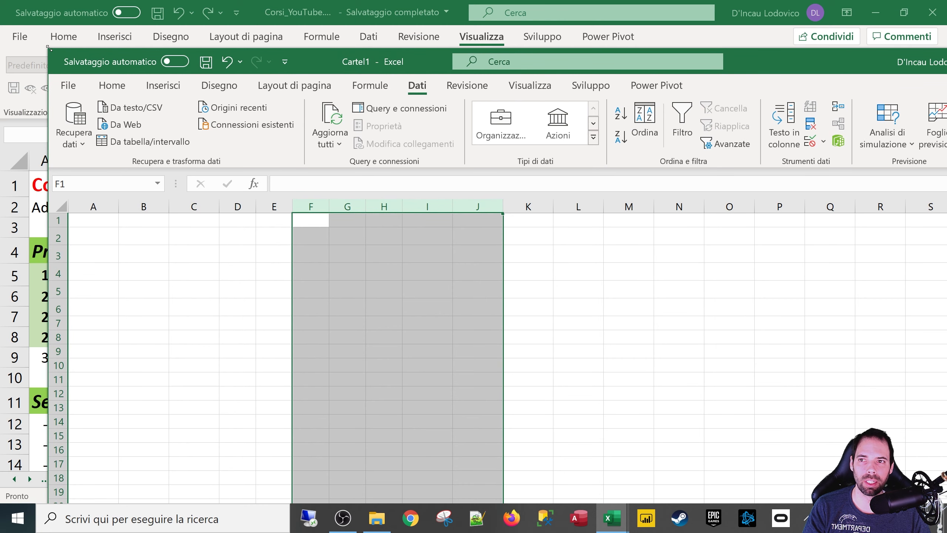
pyautogui.moveTo(48, 48); pyautogui.dragTo(348, 228)
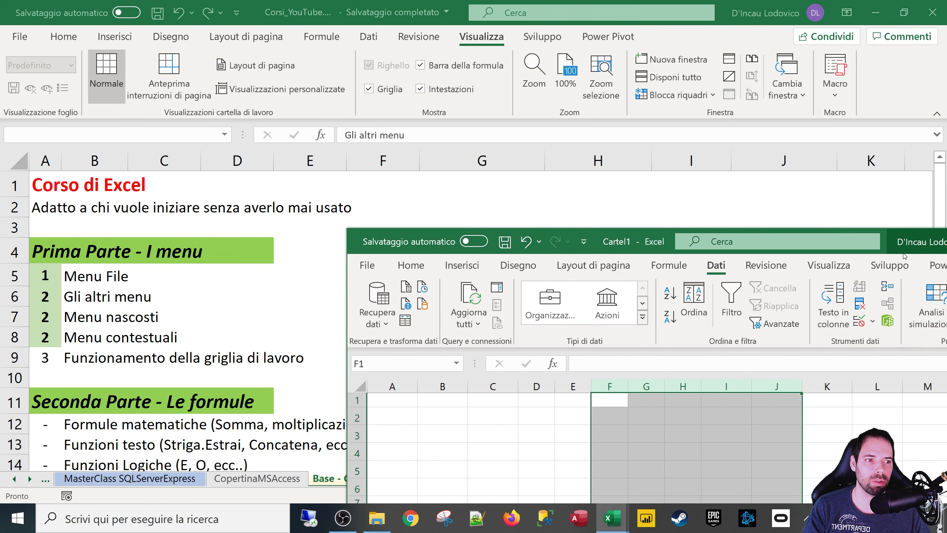
pyautogui.moveTo(888, 247); pyautogui.dragTo(563, 82)
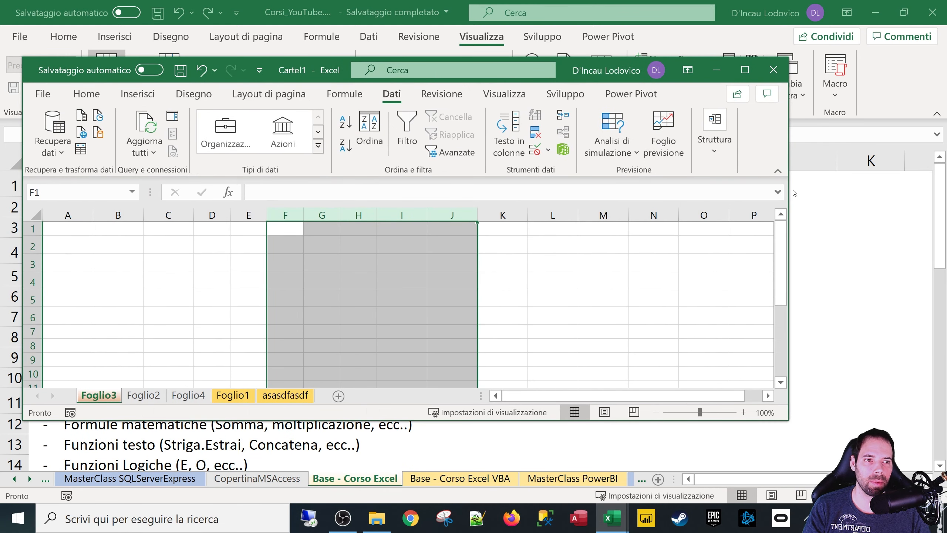
pyautogui.moveTo(790, 219); pyautogui.dragTo(817, 224)
pyautogui.doubleClick(582, 74)
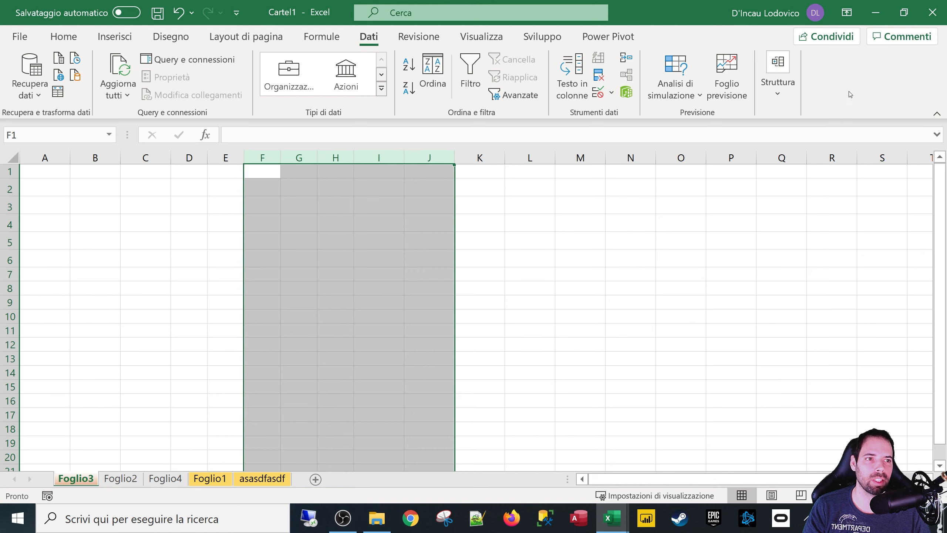
# Step: Group columns F through J, and nest a second group of columns G through H inside it
pyautogui.click(784, 91)
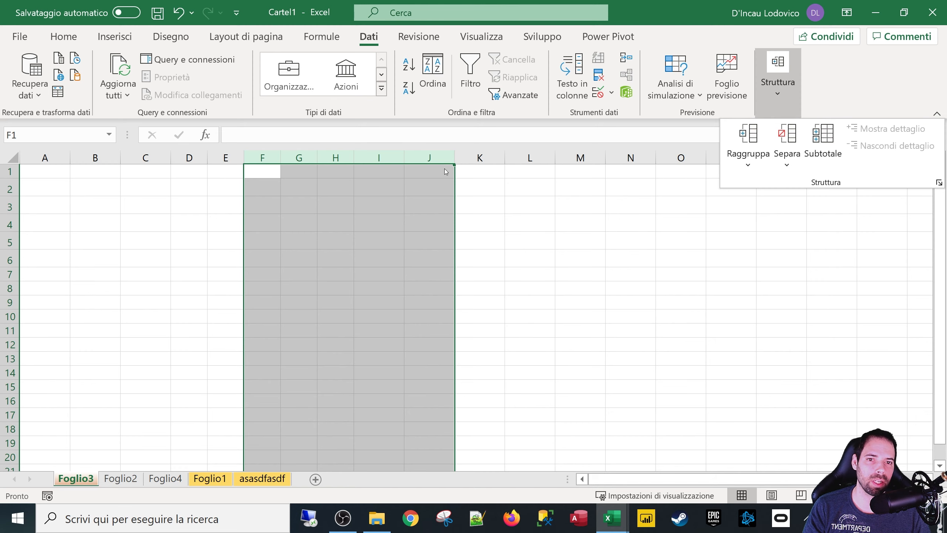
pyautogui.click(732, 143)
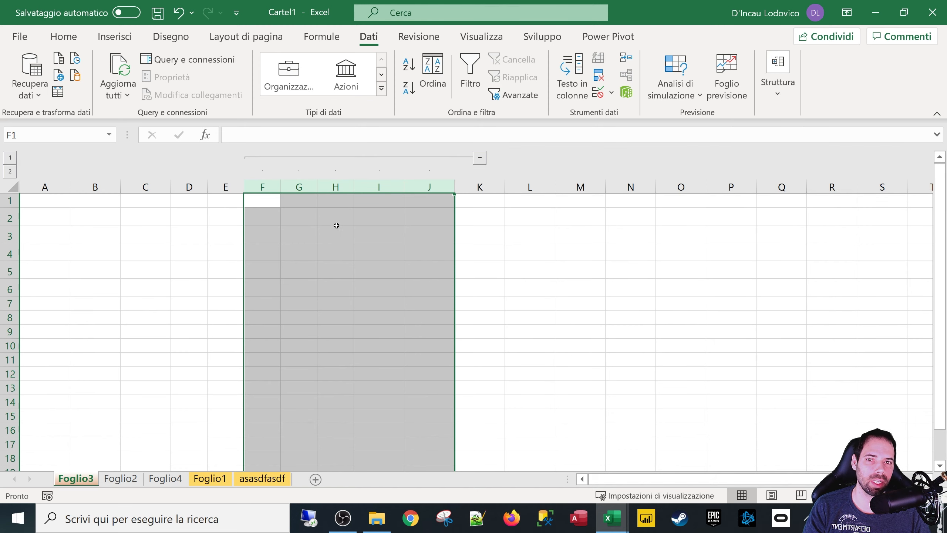
pyautogui.moveTo(299, 186); pyautogui.dragTo(335, 186)
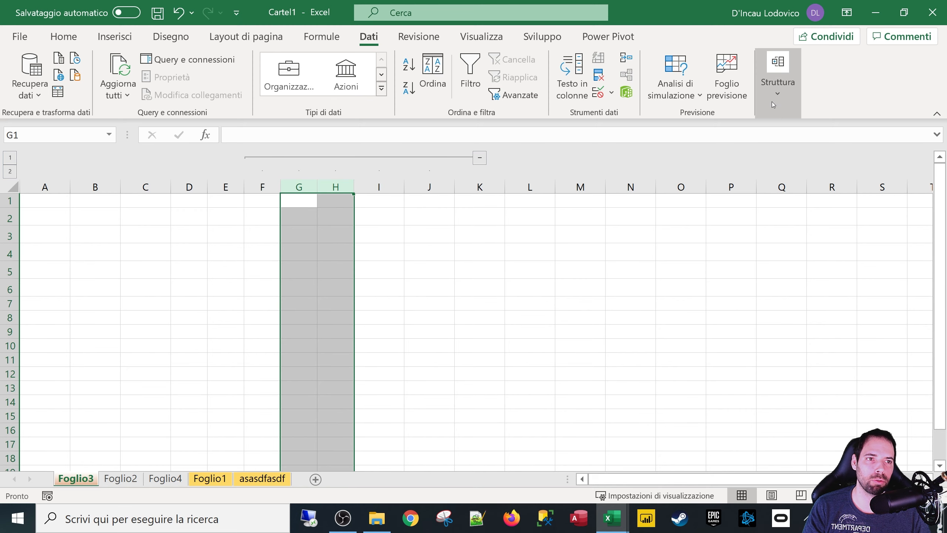
pyautogui.click(767, 74)
pyautogui.click(748, 147)
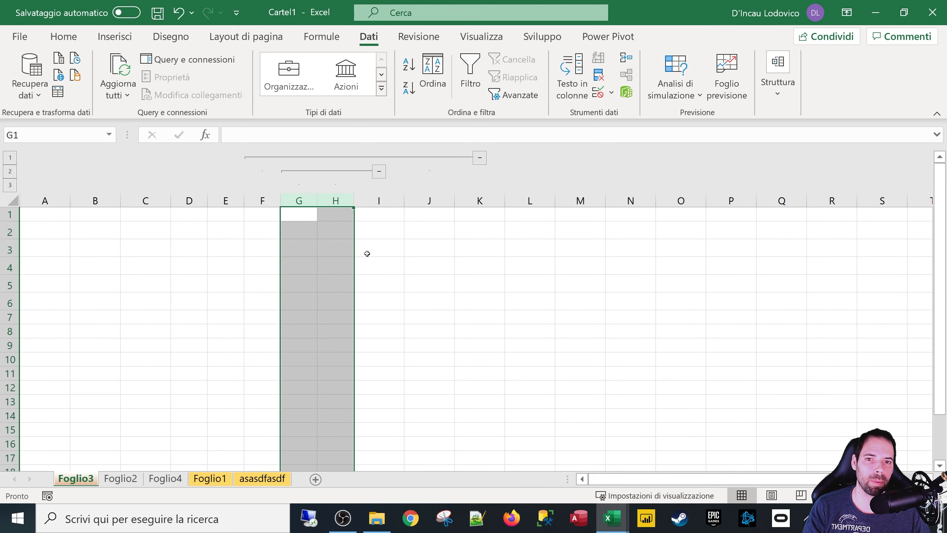
# Step: Collapse and re-expand the outer column group F through J and the nested group G through H
pyautogui.click(480, 158)
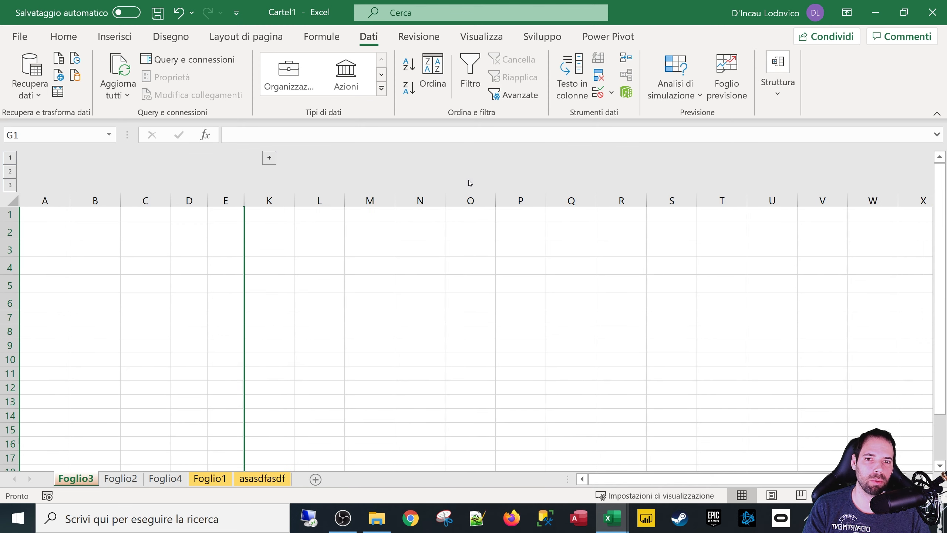
pyautogui.click(269, 158)
pyautogui.click(378, 171)
pyautogui.click(341, 244)
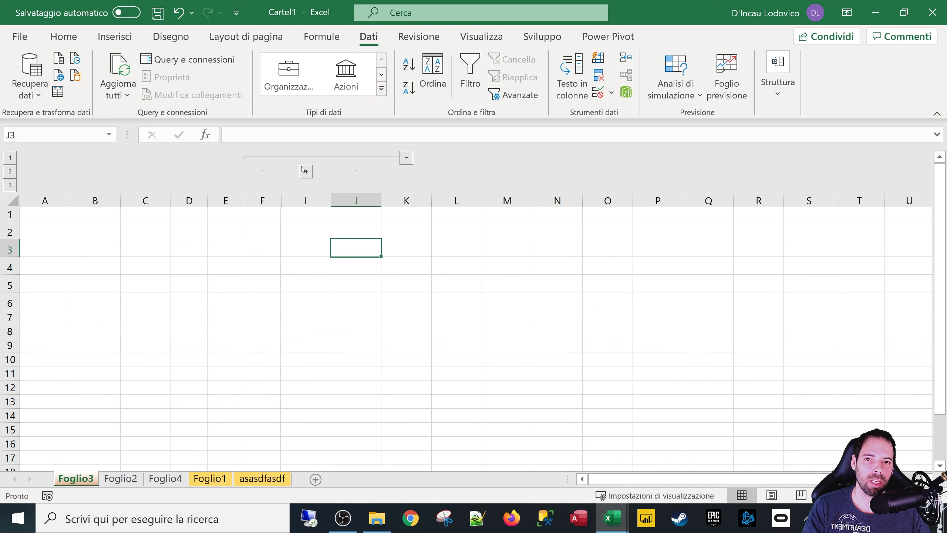
pyautogui.click(305, 171)
# Step: Group columns B and C
pyautogui.moveTo(86, 200); pyautogui.dragTo(145, 201)
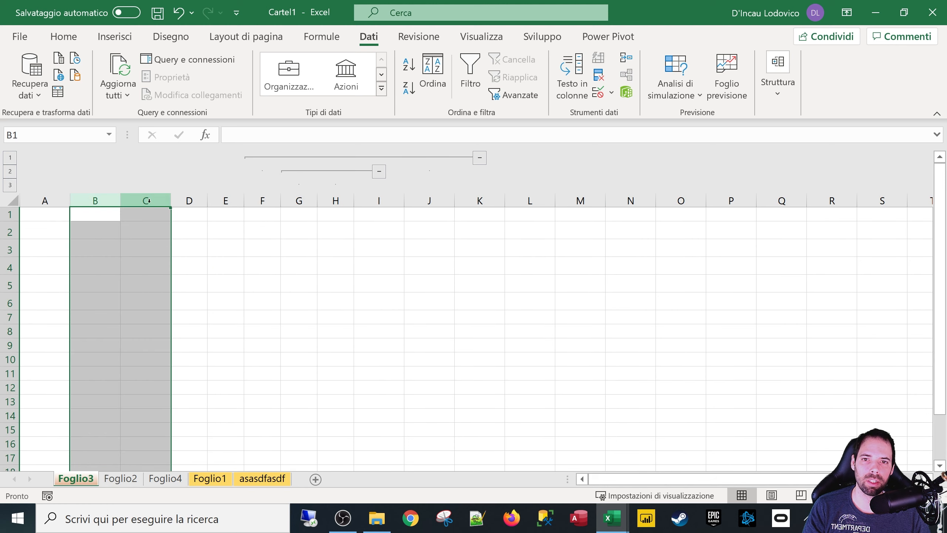
pyautogui.click(778, 75)
pyautogui.click(748, 157)
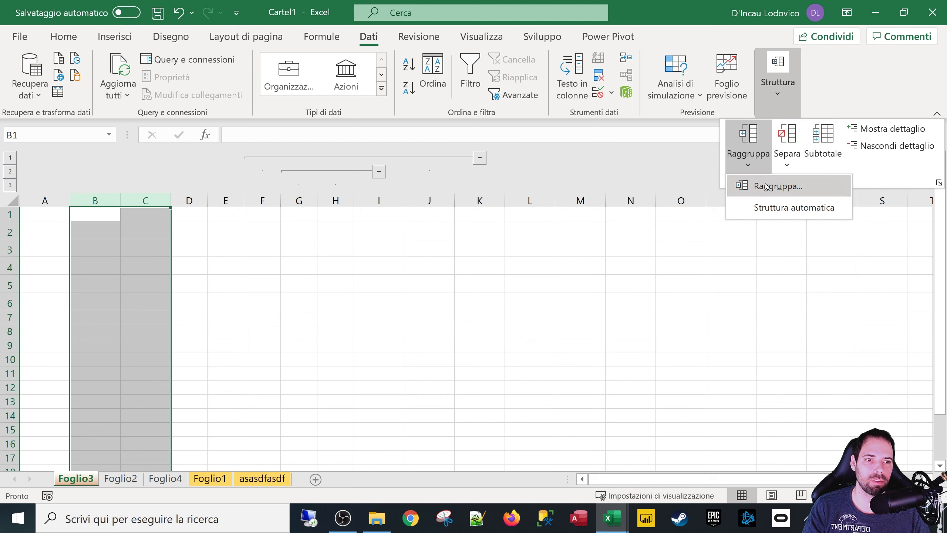
pyautogui.click(778, 186)
# Step: Group columns M through O, and make column Q a separate group
pyautogui.moveTo(580, 200); pyautogui.dragTo(694, 201)
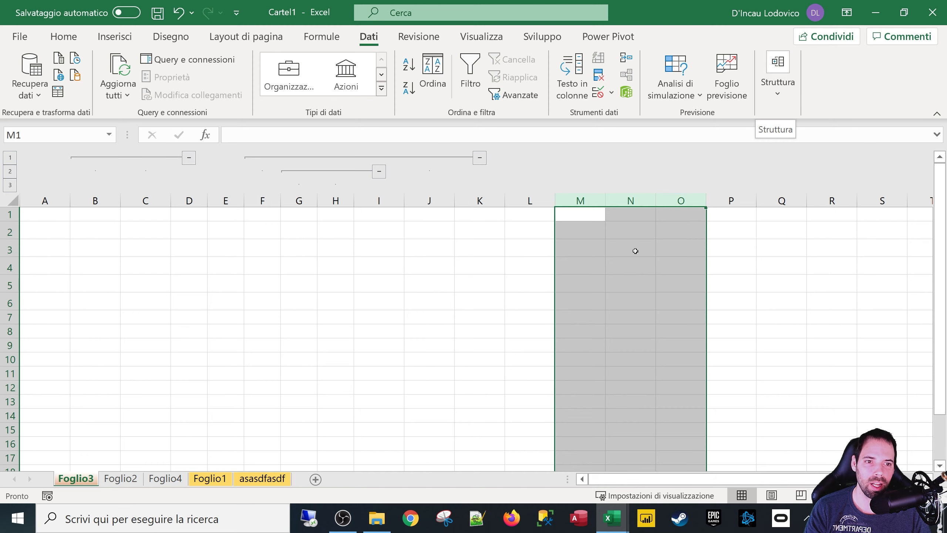
pyautogui.hotkey('alt', 'shift', 'Right')
pyautogui.click(782, 204)
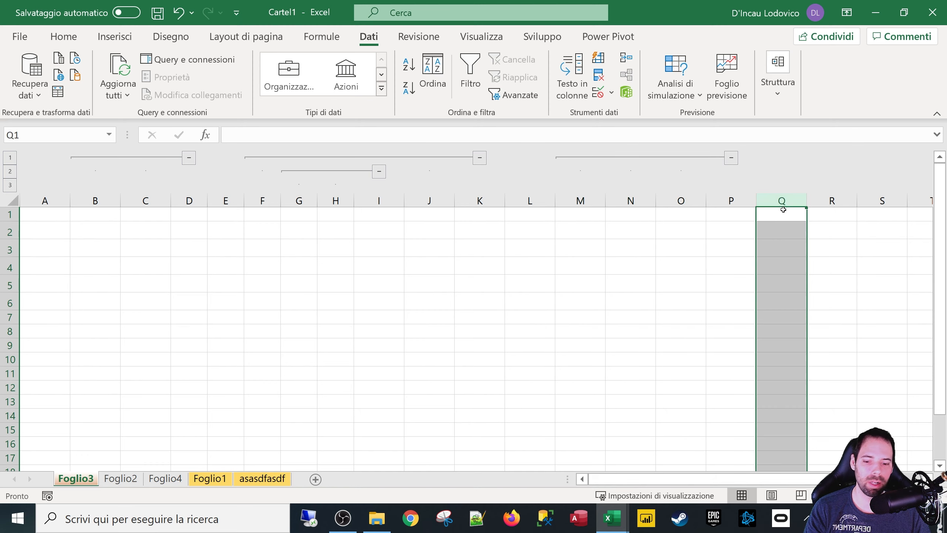
pyautogui.hotkey('alt', 'shift', 'Right')
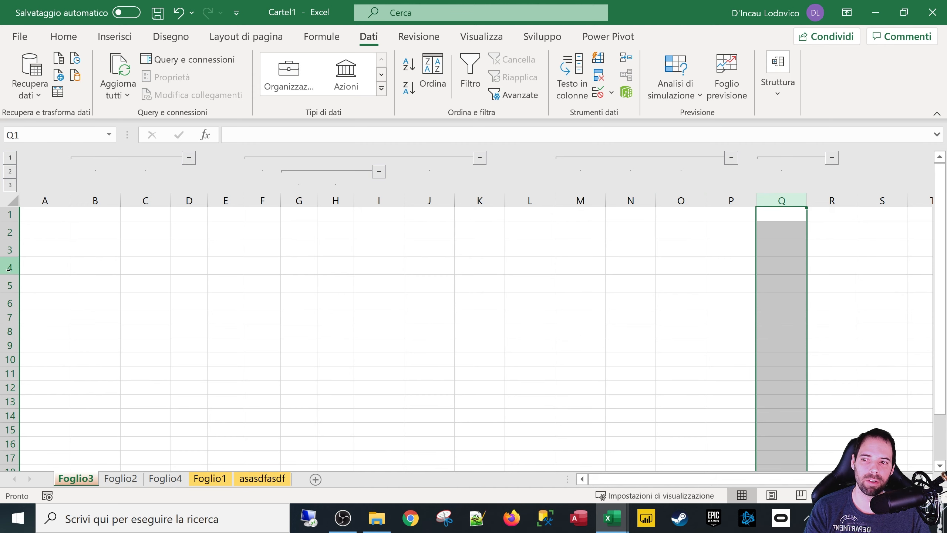
# Step: Group rows 4 through 6, and group rows 10 through 13 separately
pyautogui.moveTo(10, 267); pyautogui.dragTo(9, 303)
pyautogui.hotkey('alt', 'shift', 'Right')
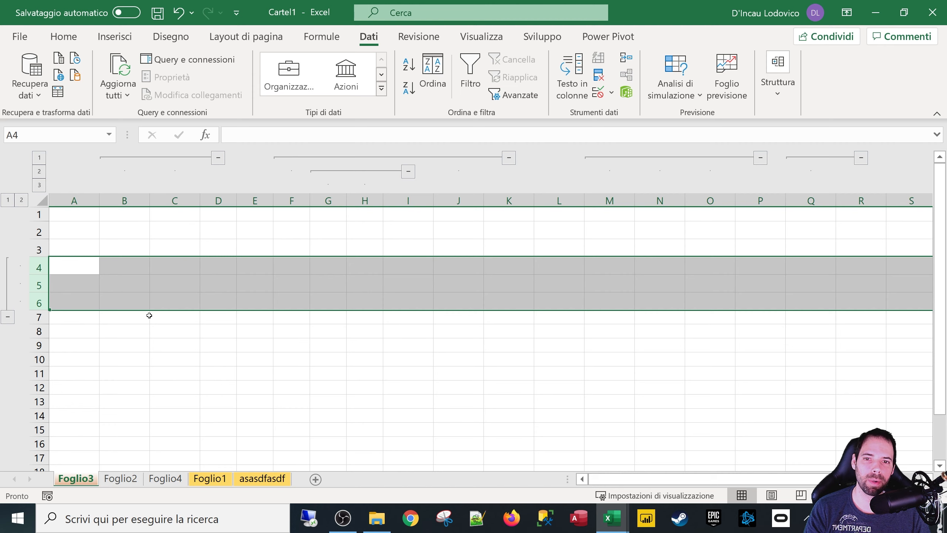
pyautogui.moveTo(328, 202); pyautogui.dragTo(407, 205)
pyautogui.moveTo(37, 358); pyautogui.dragTo(37, 402)
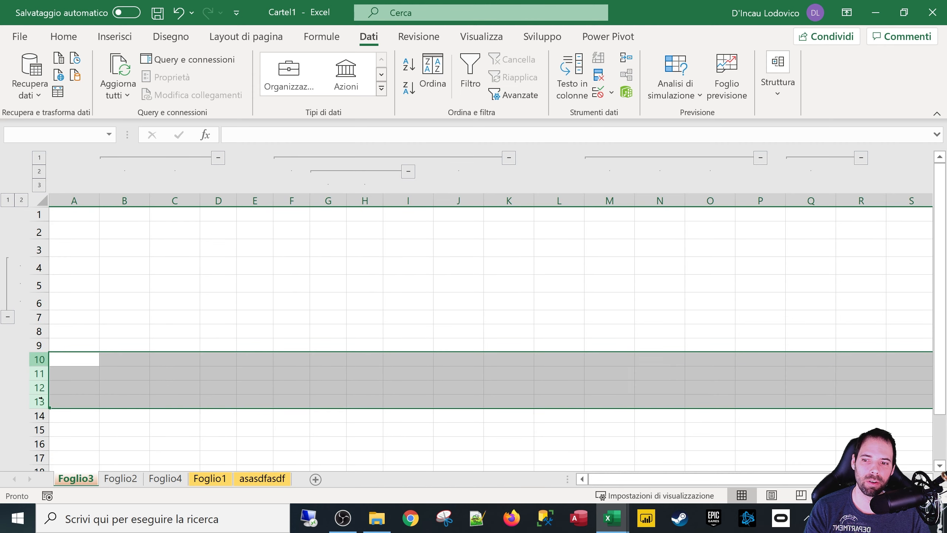
pyautogui.hotkey('shift', 'alt', 'Right')
pyautogui.click(241, 301)
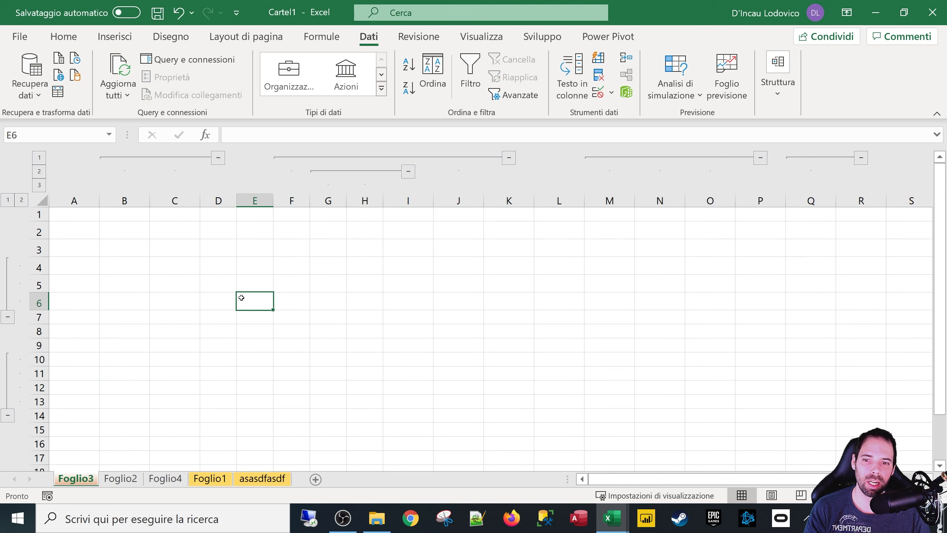
# Step: Fill cell E4 with yellow and repeat the same fill on cell I4
pyautogui.click(255, 265)
pyautogui.click(63, 37)
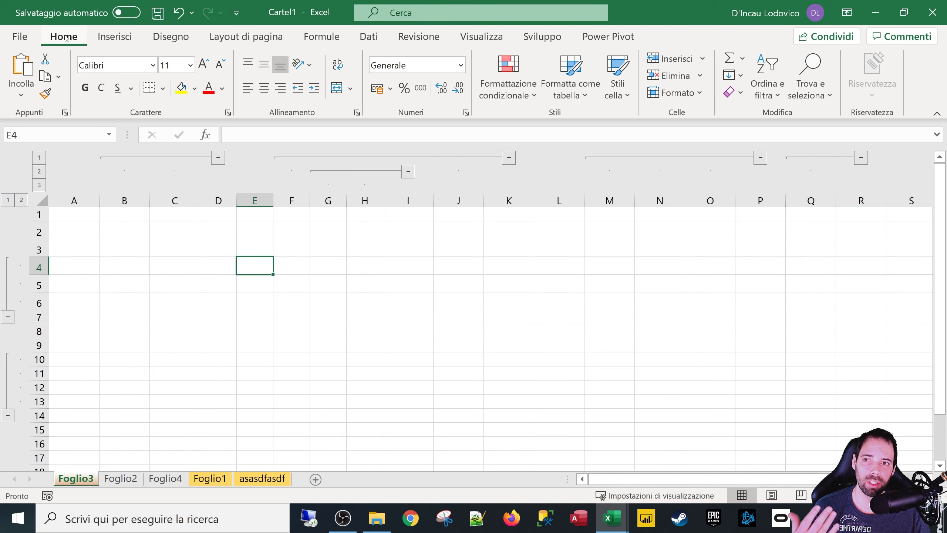
pyautogui.click(181, 88)
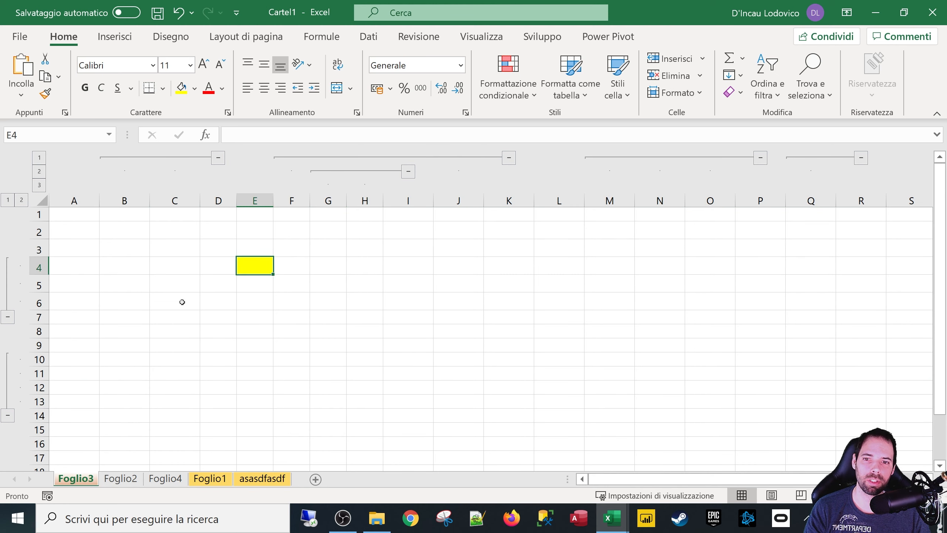
pyautogui.click(394, 269)
pyautogui.press('F4')
# Step: Repeat the yellow fill on the ranges C6:E11 and J6:K8
pyautogui.moveTo(196, 303); pyautogui.dragTo(266, 374)
pyautogui.press('F4')
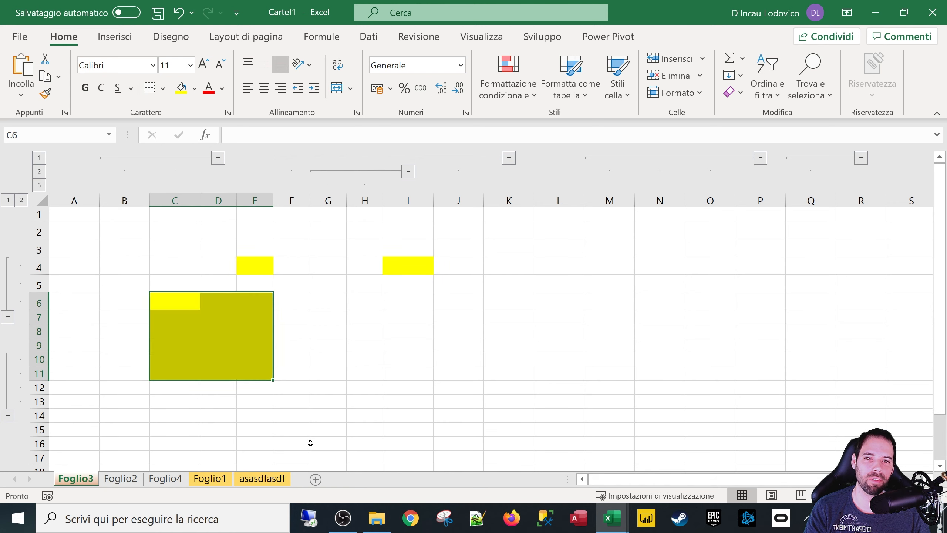
pyautogui.moveTo(463, 300); pyautogui.dragTo(488, 333)
pyautogui.press('F4')
pyautogui.click(440, 389)
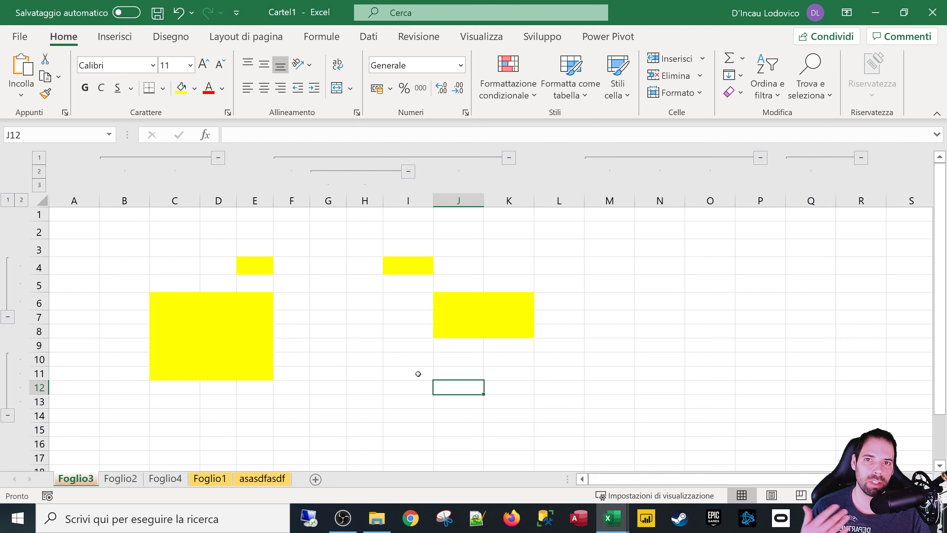
pyautogui.click(364, 334)
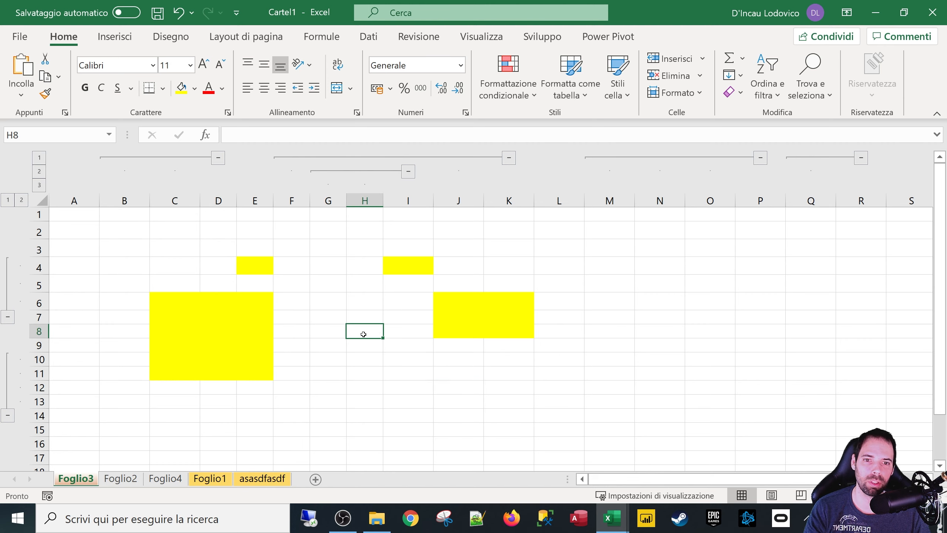
pyautogui.click(191, 248)
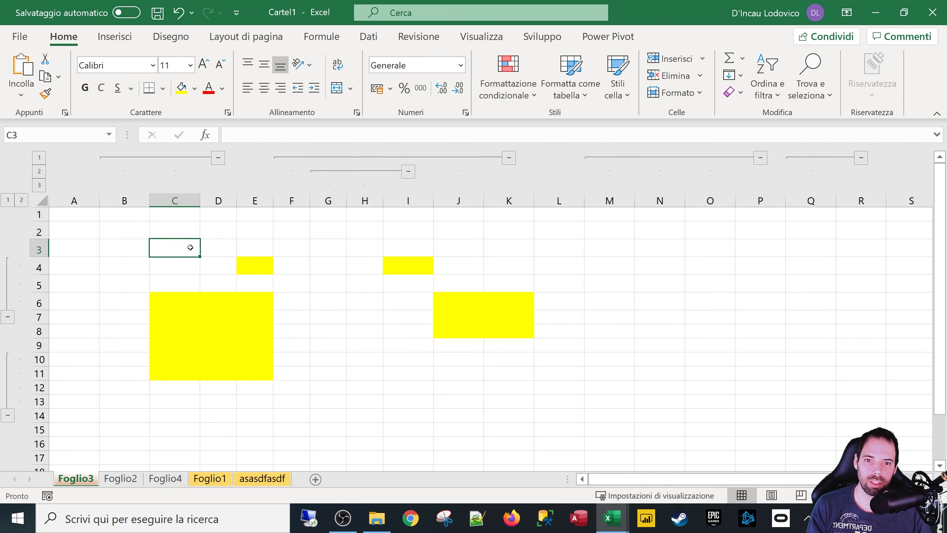
pyautogui.click(375, 347)
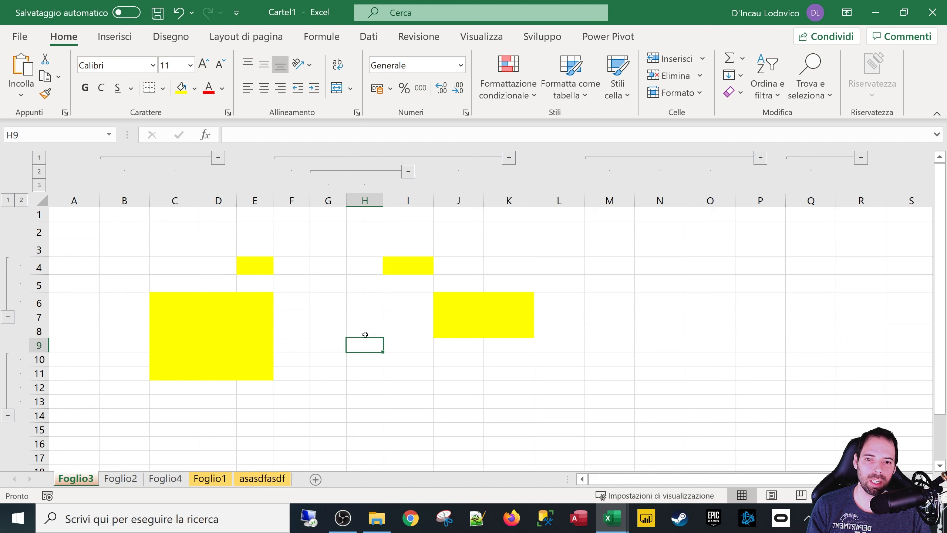
pyautogui.click(377, 317)
pyautogui.click(458, 306)
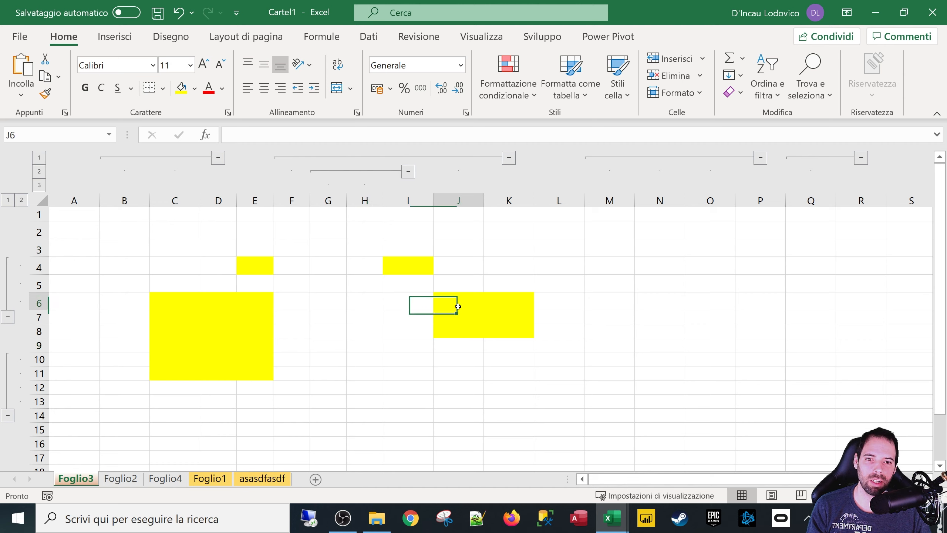
# Step: Undo all the yellow cell fills and the groupings of rows 10 through 13 and rows 4 through 6
pyautogui.hotkey('ctrl', 'z')
pyautogui.hotkey('ctrl', 'z')
pyautogui.hotkey('ctrl', 'z')
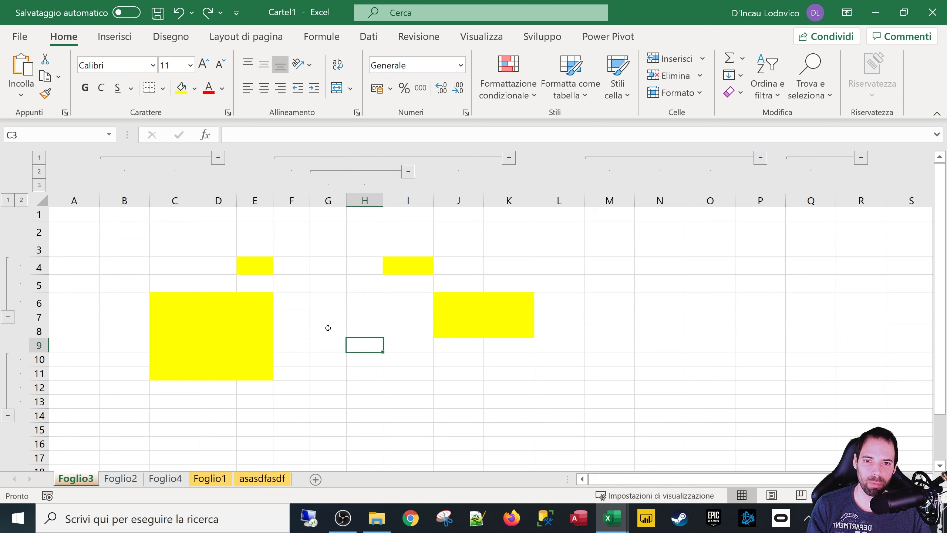
pyautogui.hotkey('ctrl', 'z')
pyautogui.hotkey('ctrl', 'z')
pyautogui.hotkey('ctrl', 'z')
pyautogui.hotkey('ctrl', 'z')
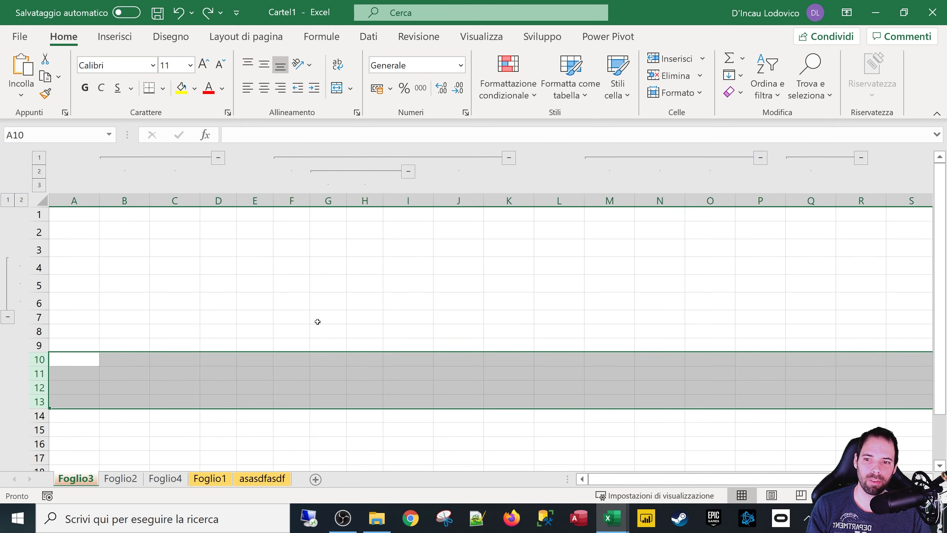
pyautogui.hotkey('ctrl', 'z')
pyautogui.click(224, 285)
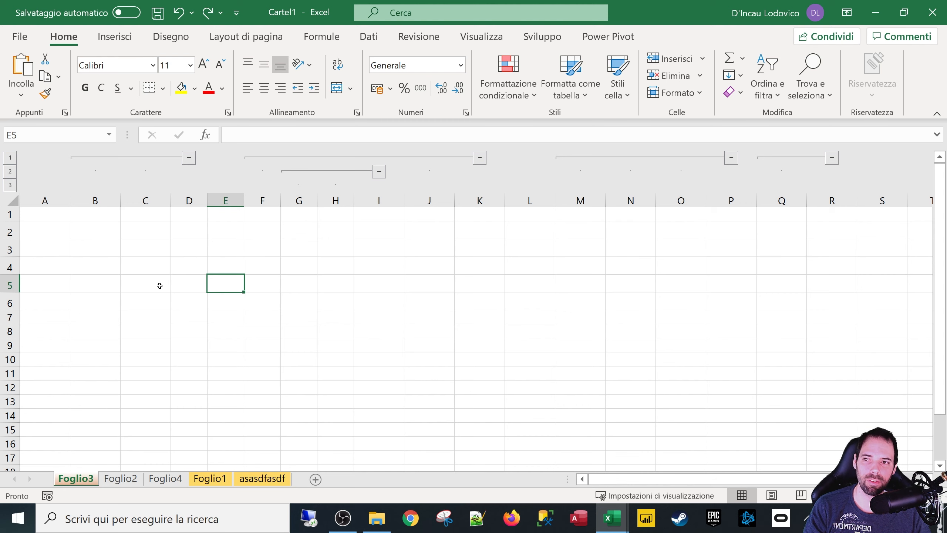
# Step: Group rows 3 through 7
pyautogui.moveTo(10, 250); pyautogui.dragTo(9, 317)
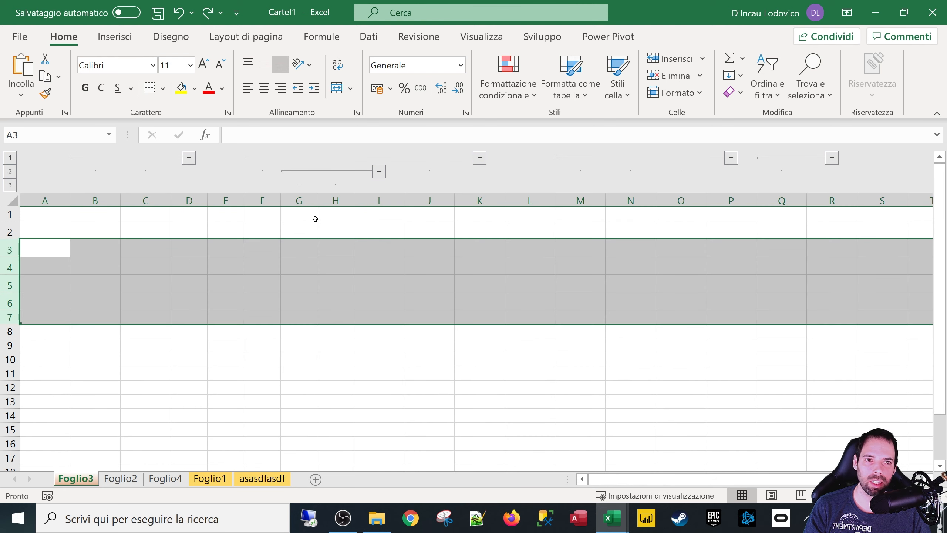
pyautogui.click(369, 37)
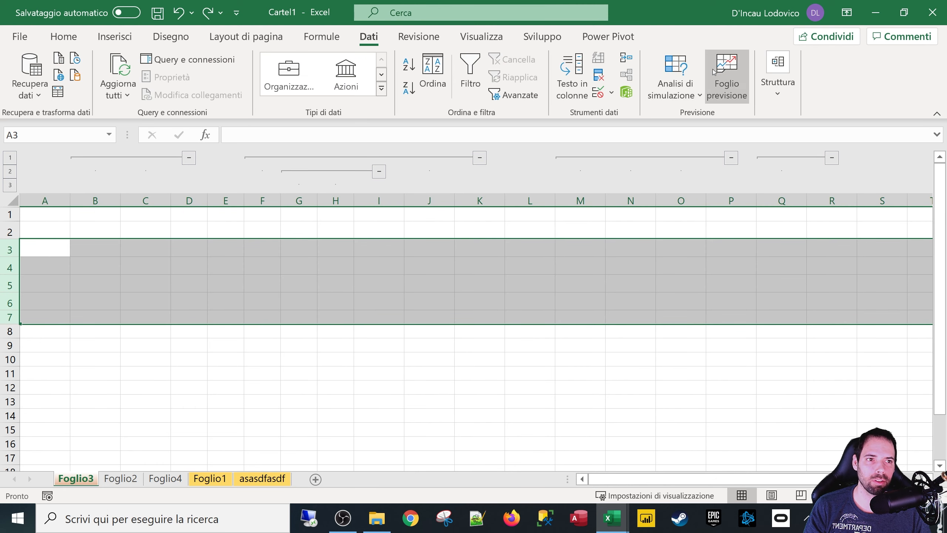
pyautogui.click(775, 85)
pyautogui.click(747, 135)
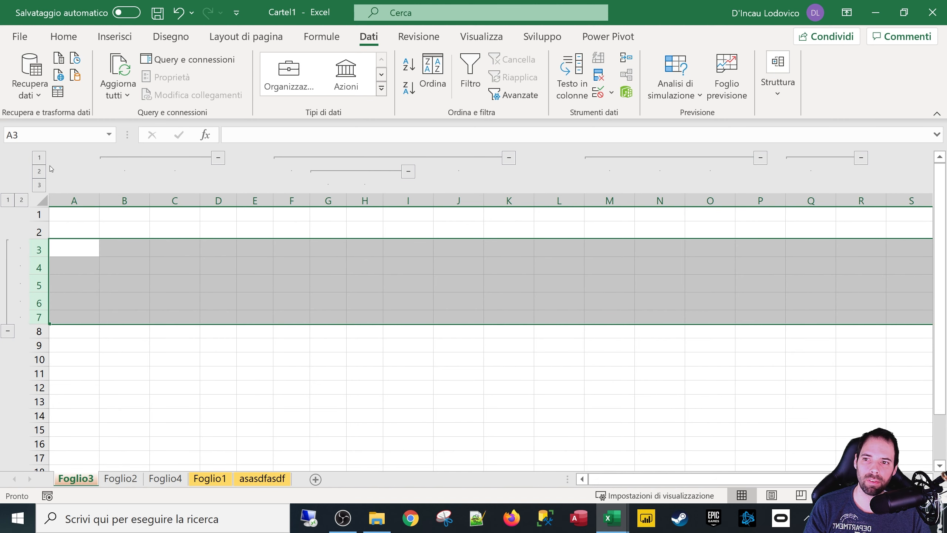
pyautogui.click(126, 283)
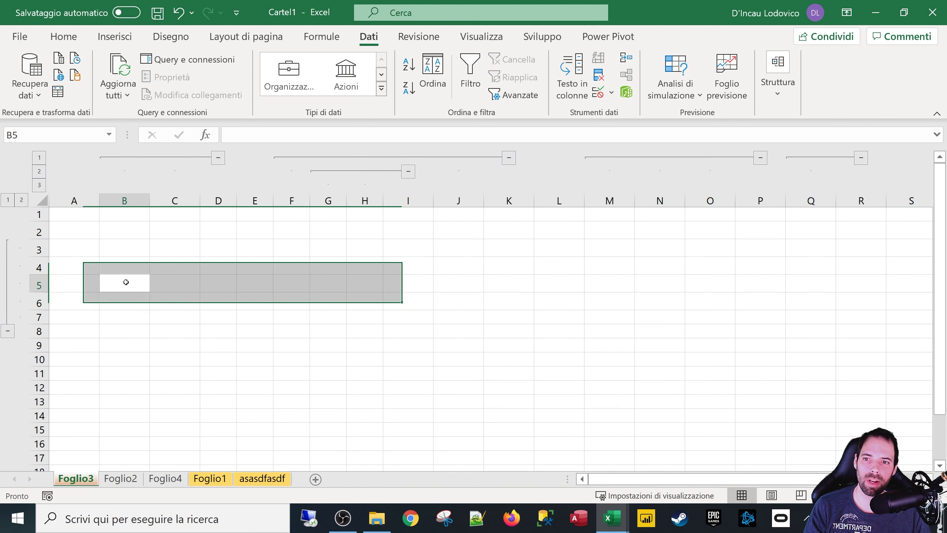
# Step: Switch the column outline between levels 1 and 2, and expand it fully to level 3
pyautogui.click(39, 157)
pyautogui.click(39, 172)
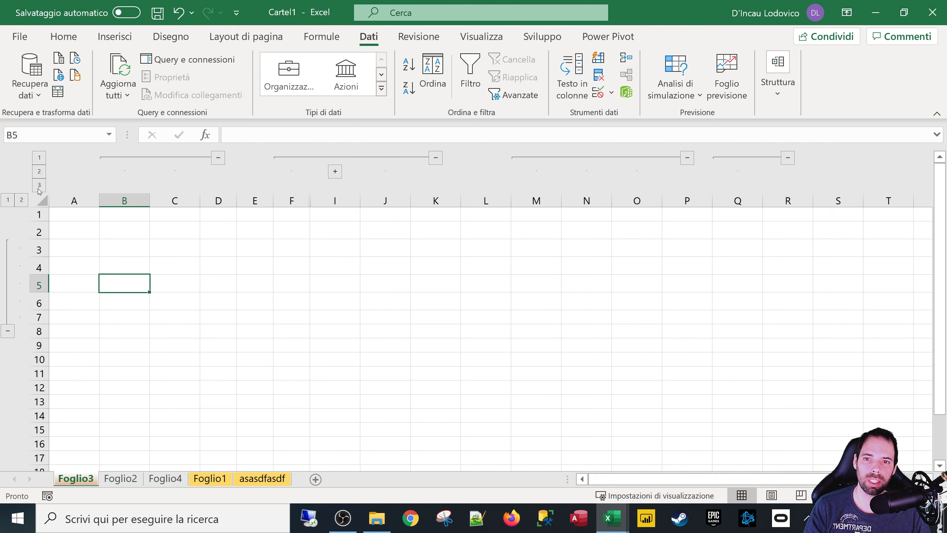
pyautogui.click(40, 158)
pyautogui.click(39, 185)
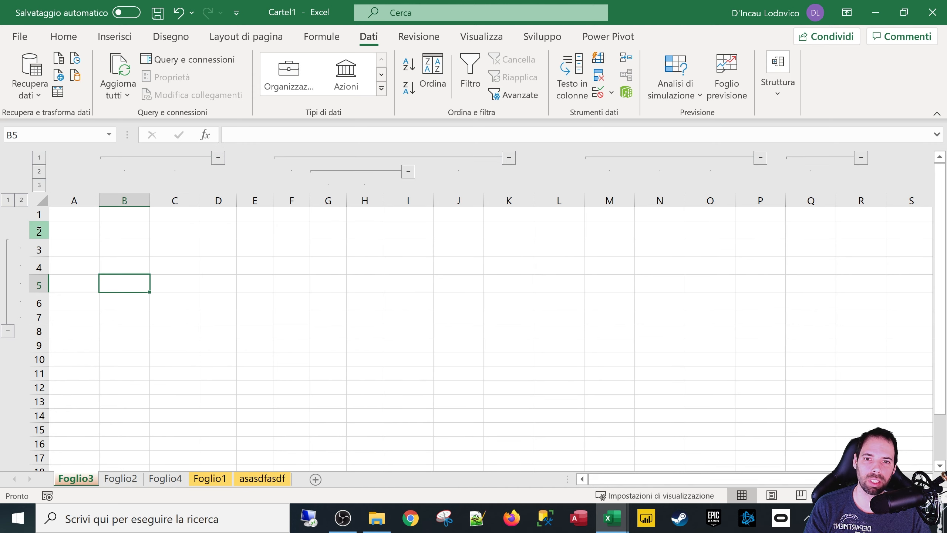
pyautogui.click(333, 299)
# Step: Ungroup columns A through Q by one outline level
pyautogui.moveTo(812, 201); pyautogui.dragTo(74, 200)
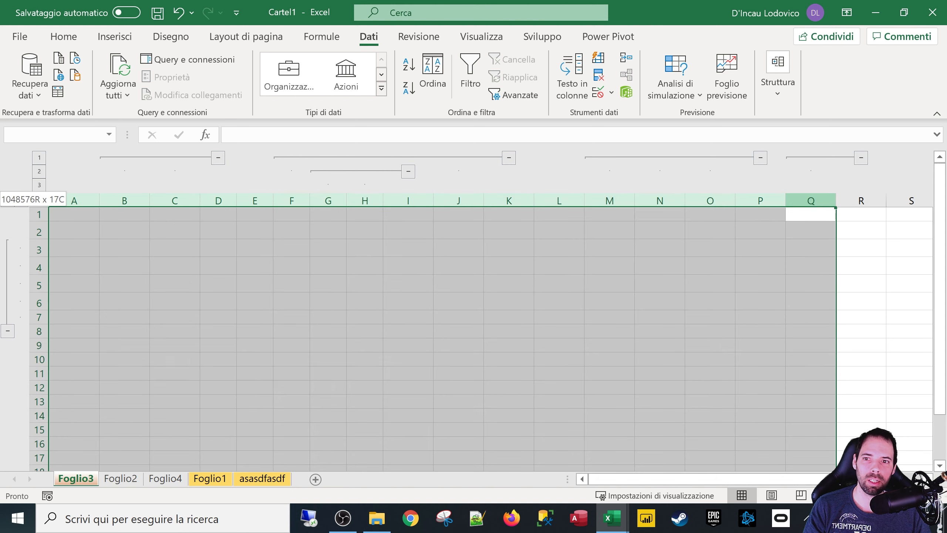
pyautogui.click(783, 92)
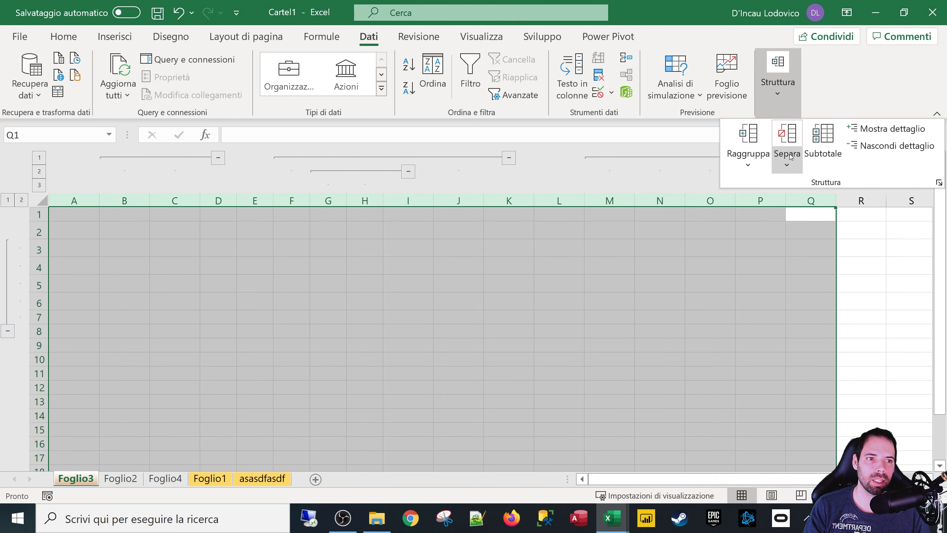
pyautogui.click(788, 134)
# Step: Ungroup rows 3 through 7
pyautogui.moveTo(38, 235); pyautogui.dragTo(39, 304)
pyautogui.click(772, 86)
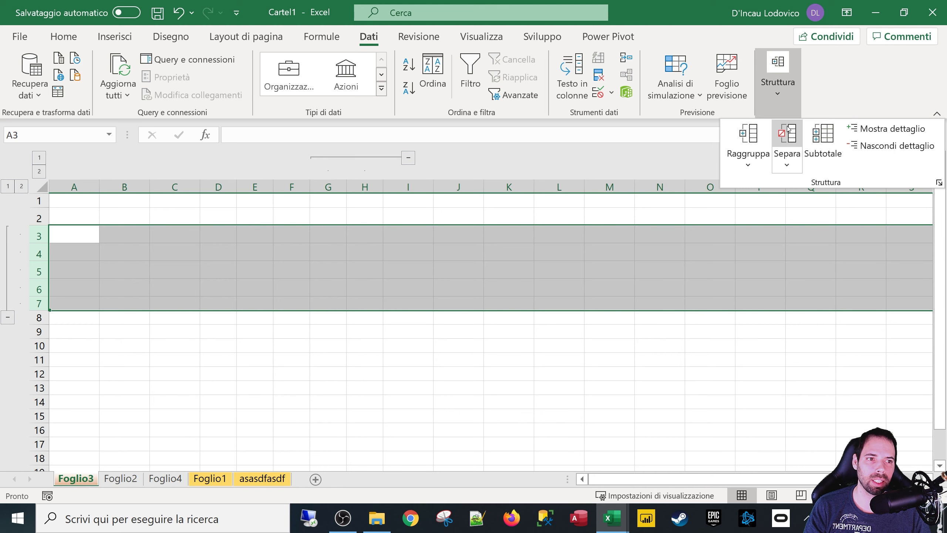
pyautogui.click(787, 135)
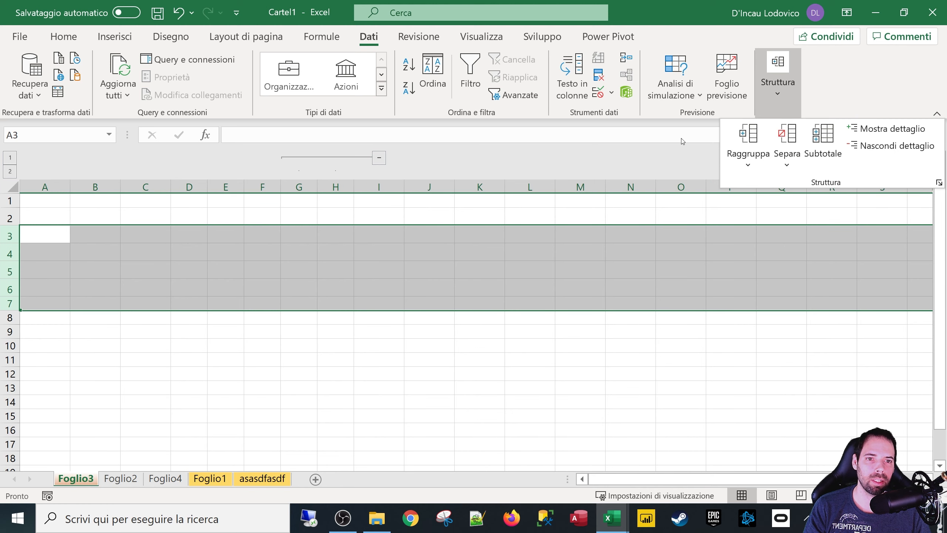
# Step: Collapse and expand the remaining group of columns G and H twice, leaving it expanded
pyautogui.click(300, 222)
pyautogui.click(379, 158)
pyautogui.click(311, 245)
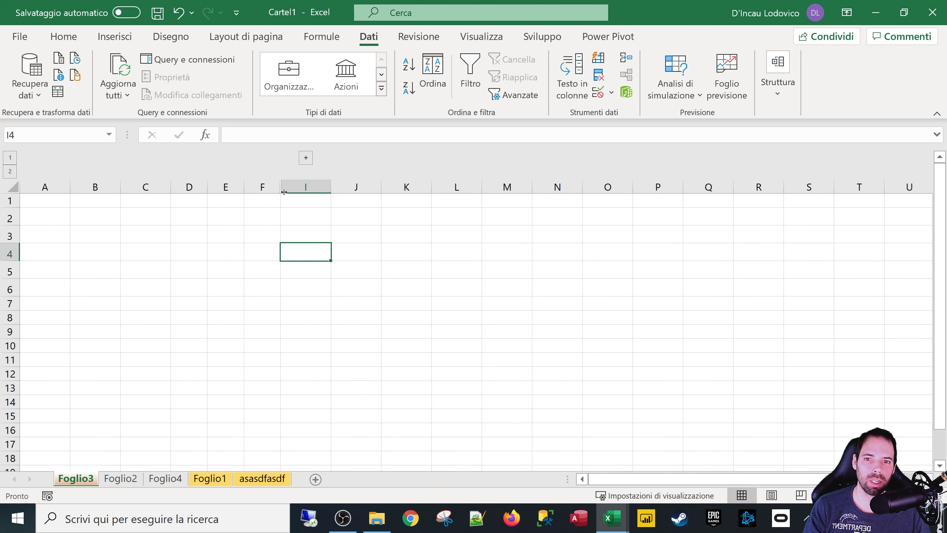
pyautogui.click(305, 158)
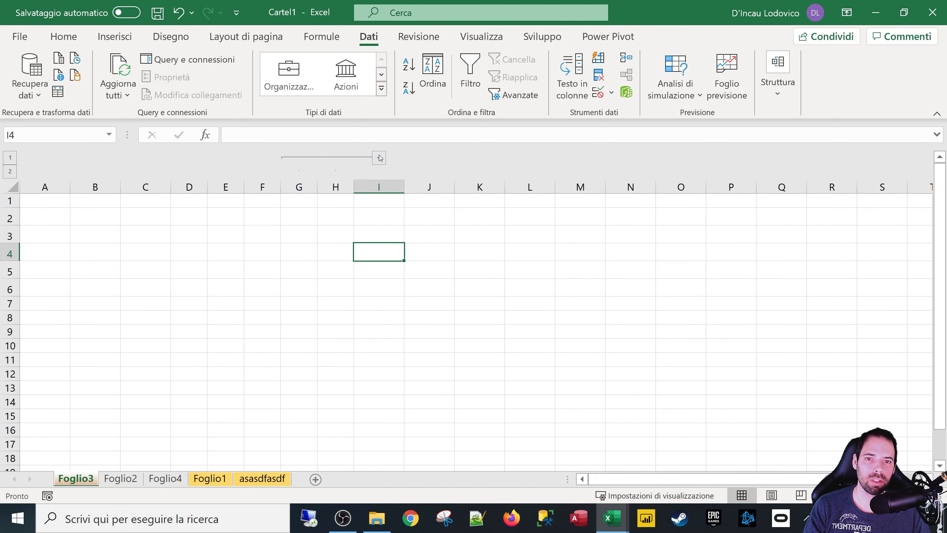
pyautogui.click(380, 159)
pyautogui.click(306, 159)
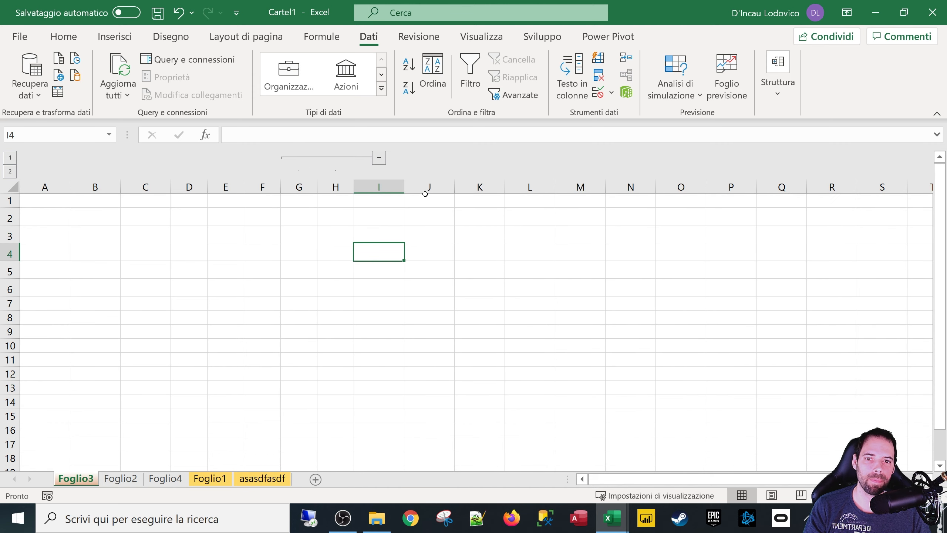
# Step: Hide columns J through L
pyautogui.moveTo(440, 186); pyautogui.dragTo(530, 186)
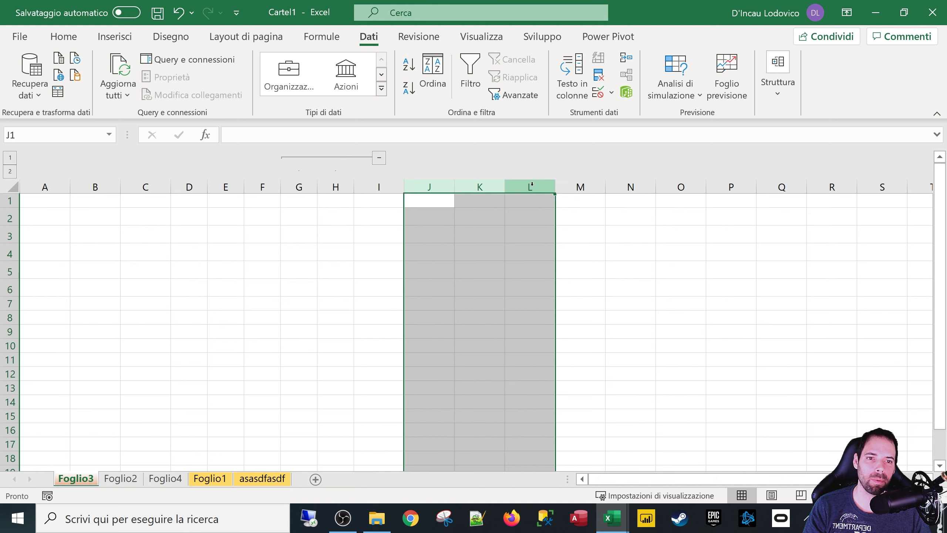
pyautogui.rightClick(530, 187)
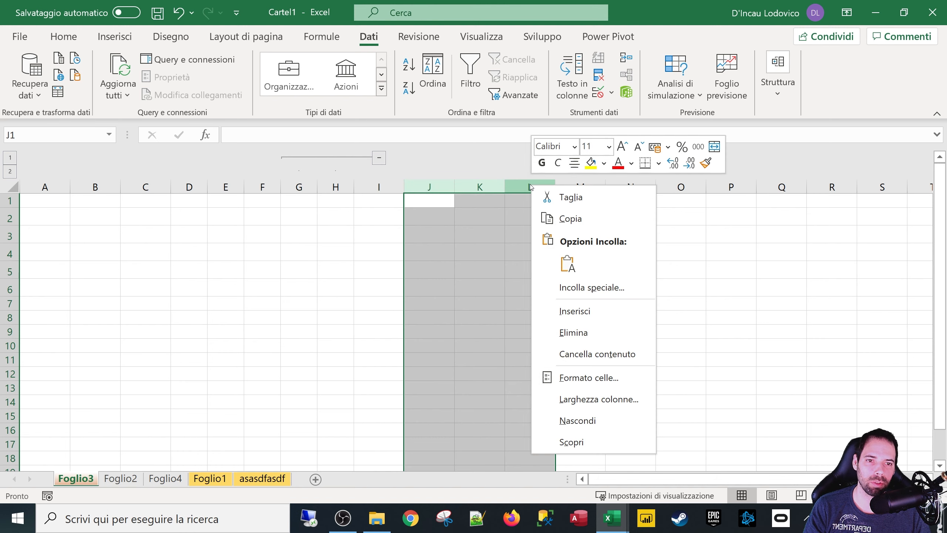
pyautogui.click(574, 421)
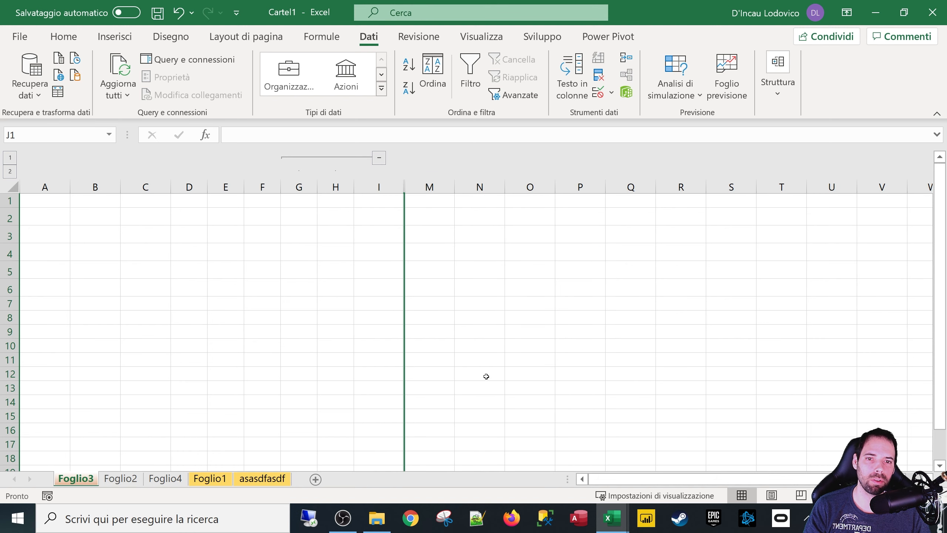
pyautogui.click(351, 272)
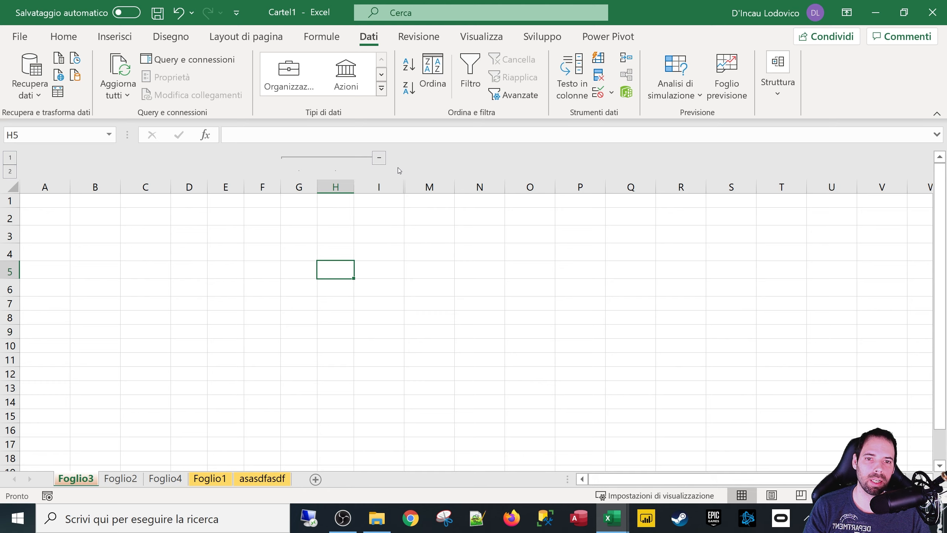
pyautogui.click(398, 218)
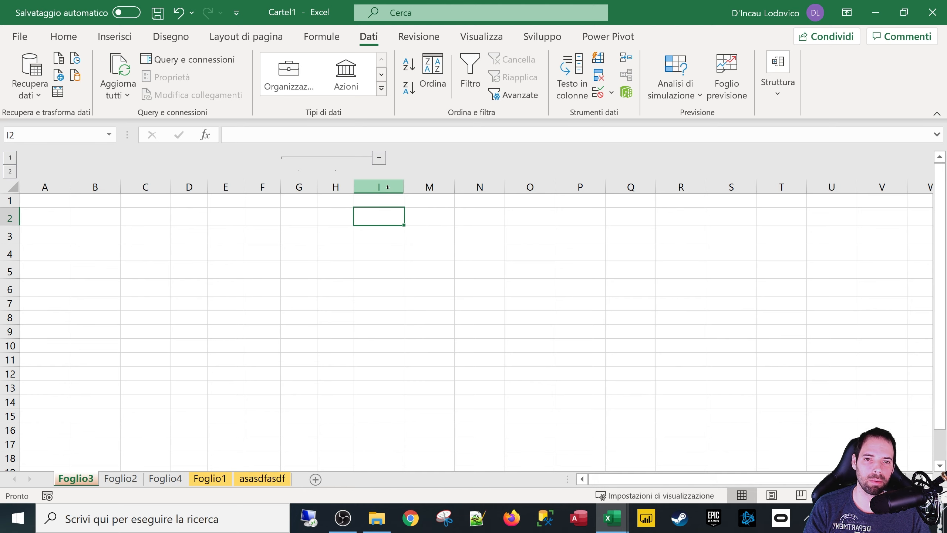
# Step: Unhide the hidden columns between I and M
pyautogui.moveTo(388, 187); pyautogui.dragTo(410, 196)
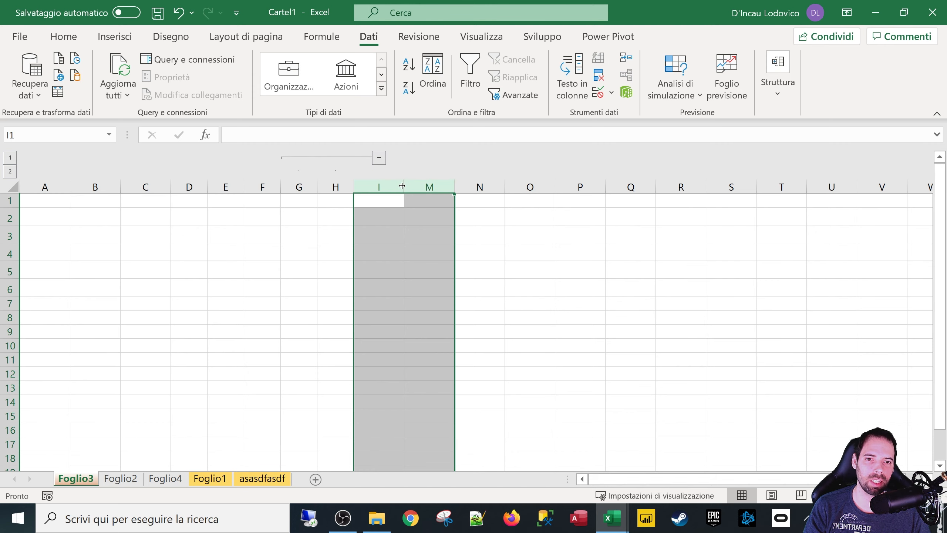
pyautogui.rightClick(402, 185)
pyautogui.click(464, 444)
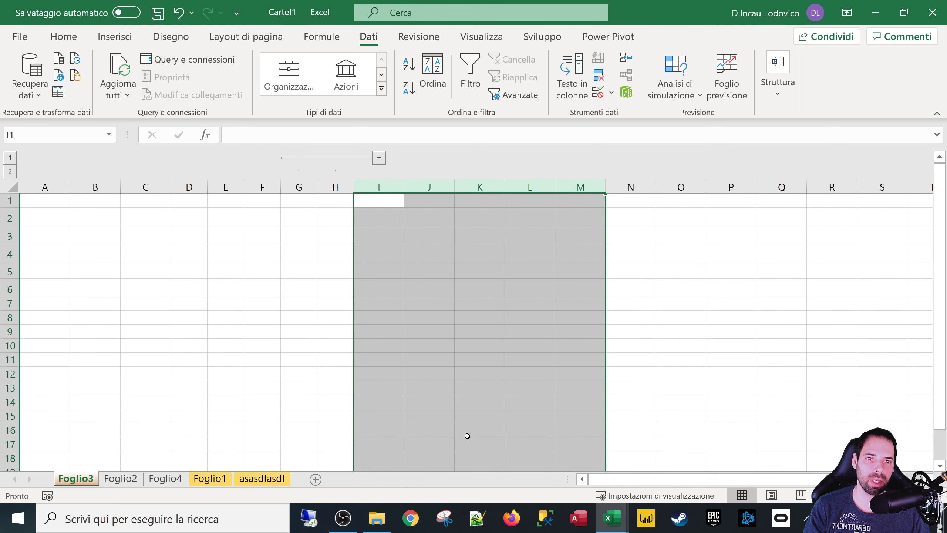
pyautogui.click(419, 239)
# Step: Shrink columns I through L to a very narrow width and hide them
pyautogui.moveTo(384, 186); pyautogui.dragTo(457, 189)
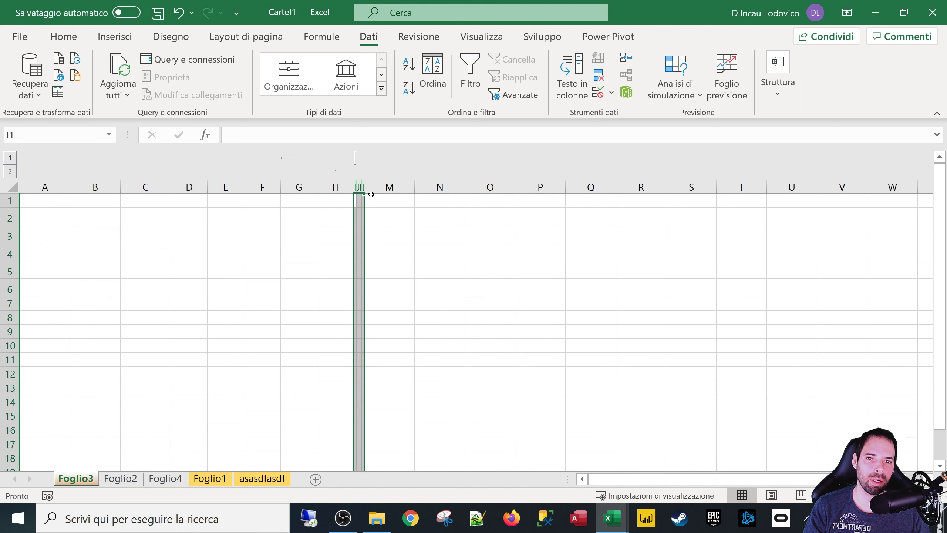
pyautogui.rightClick(360, 190)
pyautogui.click(410, 420)
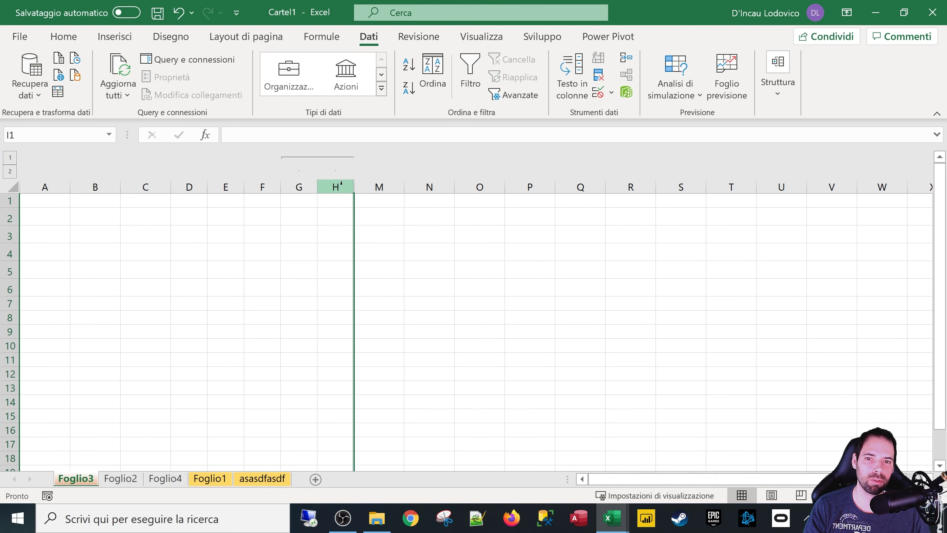
# Step: Bring back columns I through L at a readable width, and ungroup columns G and H
pyautogui.moveTo(341, 182); pyautogui.dragTo(299, 186)
pyautogui.click(432, 229)
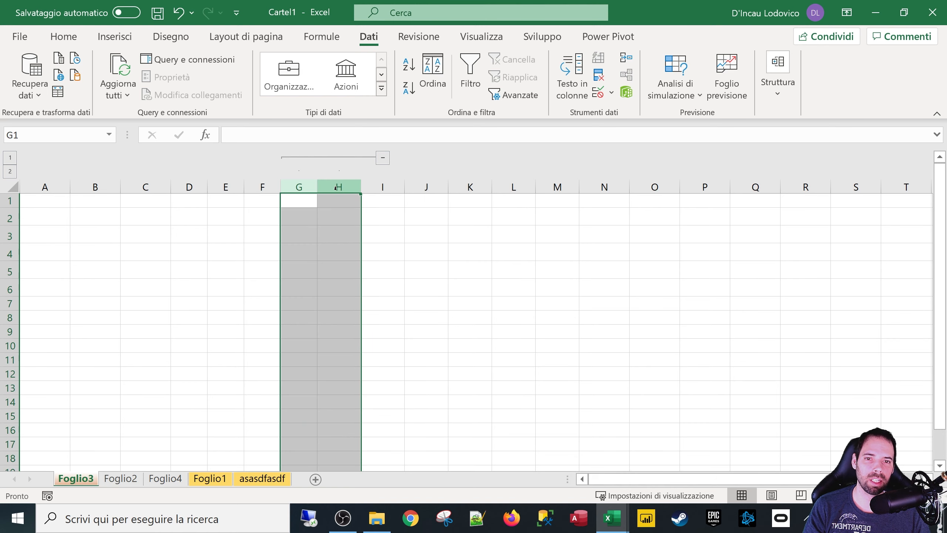
pyautogui.click(773, 92)
pyautogui.click(790, 134)
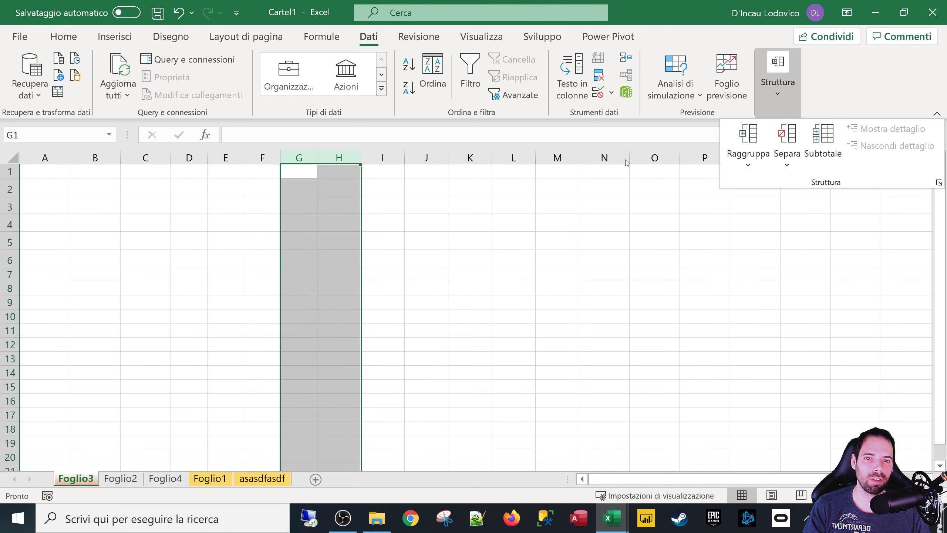
pyautogui.click(346, 247)
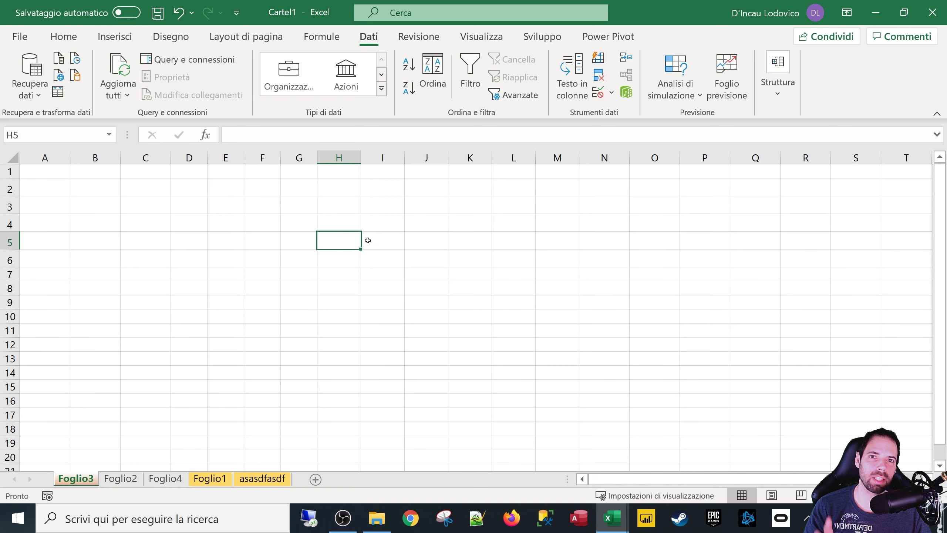
pyautogui.moveTo(339, 159); pyautogui.dragTo(422, 160)
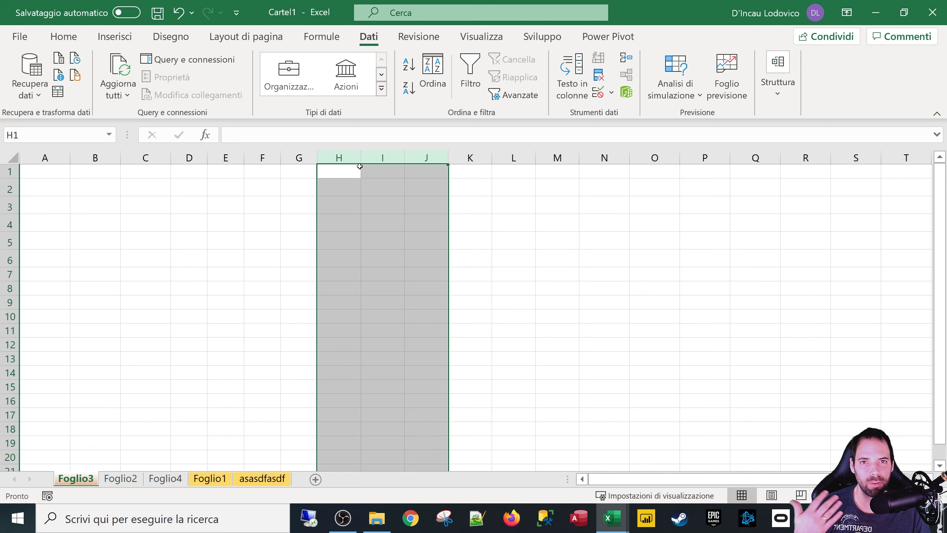
pyautogui.click(323, 241)
pyautogui.click(252, 215)
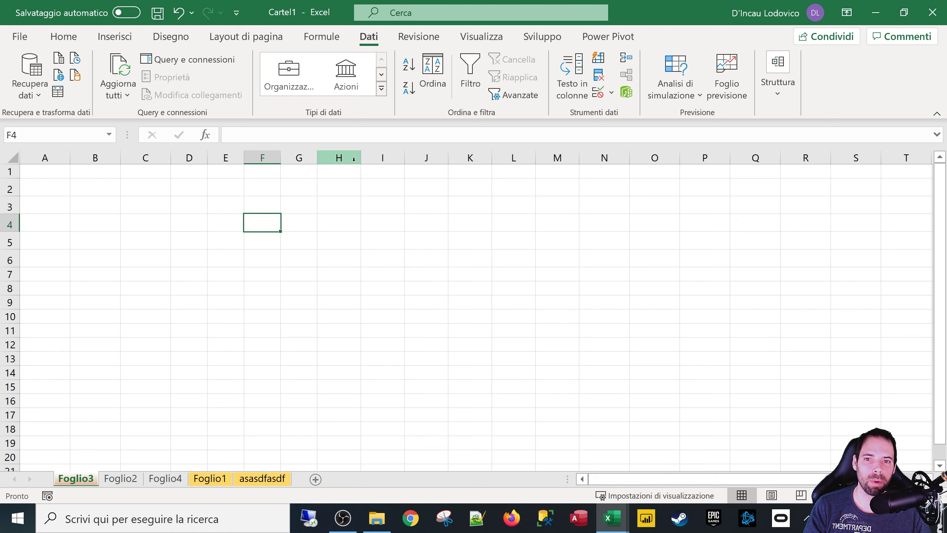
pyautogui.moveTo(280, 226); pyautogui.dragTo(267, 270)
pyautogui.click(349, 245)
pyautogui.click(342, 212)
pyautogui.click(257, 213)
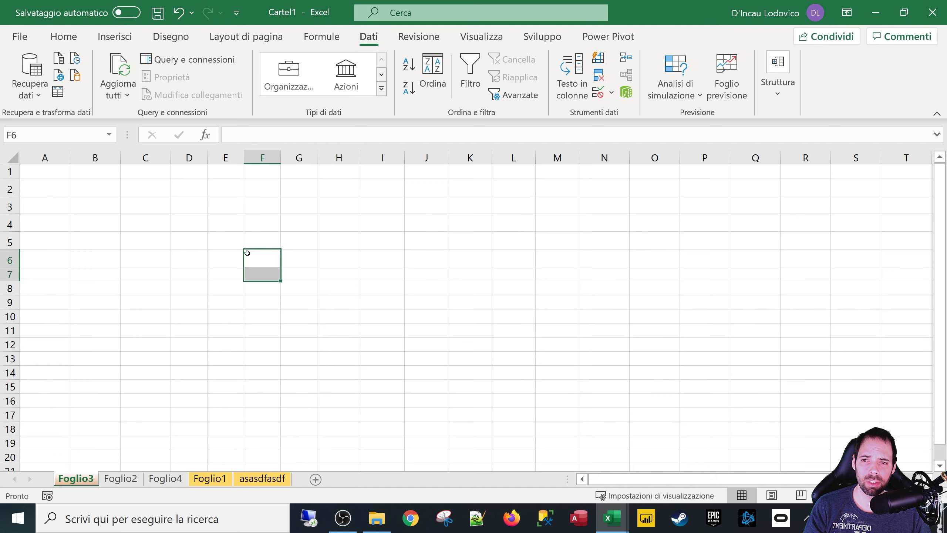
pyautogui.click(202, 226)
pyautogui.click(265, 211)
pyautogui.click(212, 199)
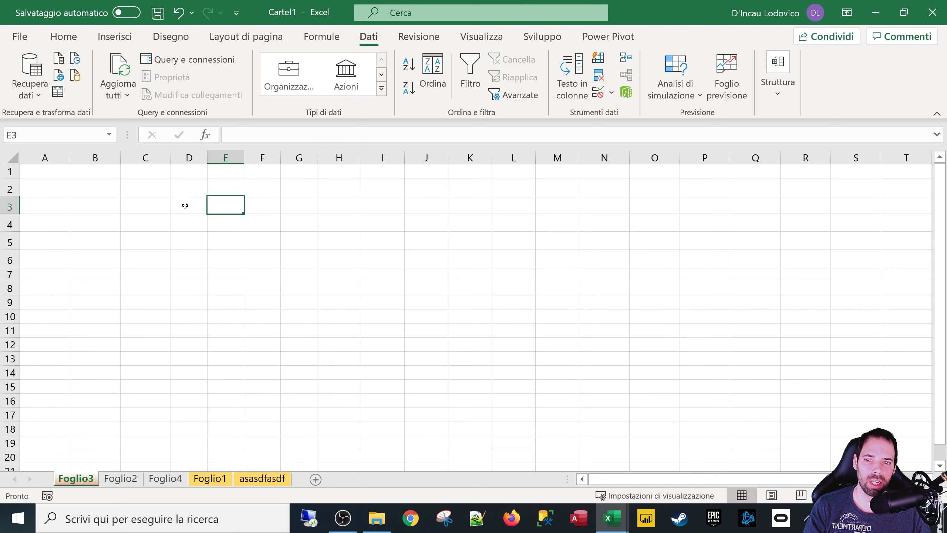
pyautogui.click(185, 201)
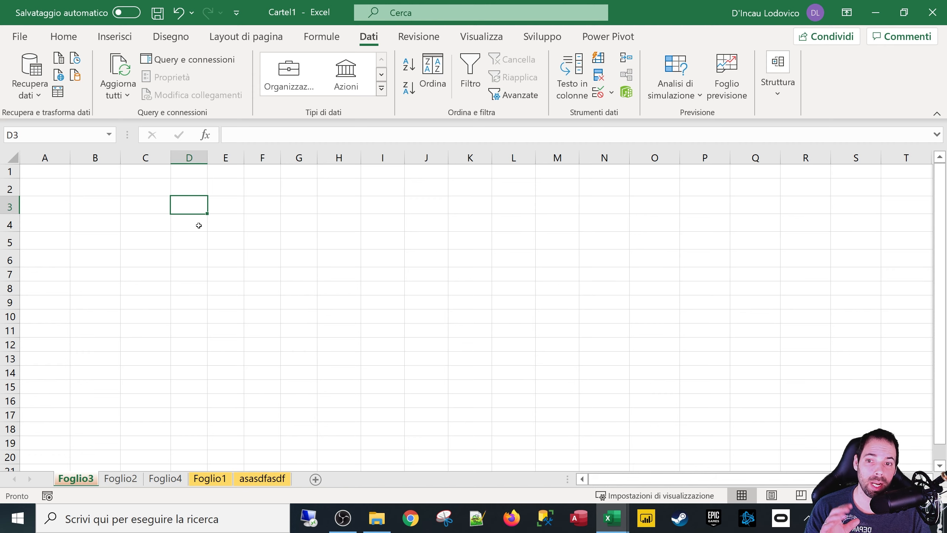
pyautogui.moveTo(191, 206); pyautogui.dragTo(192, 225)
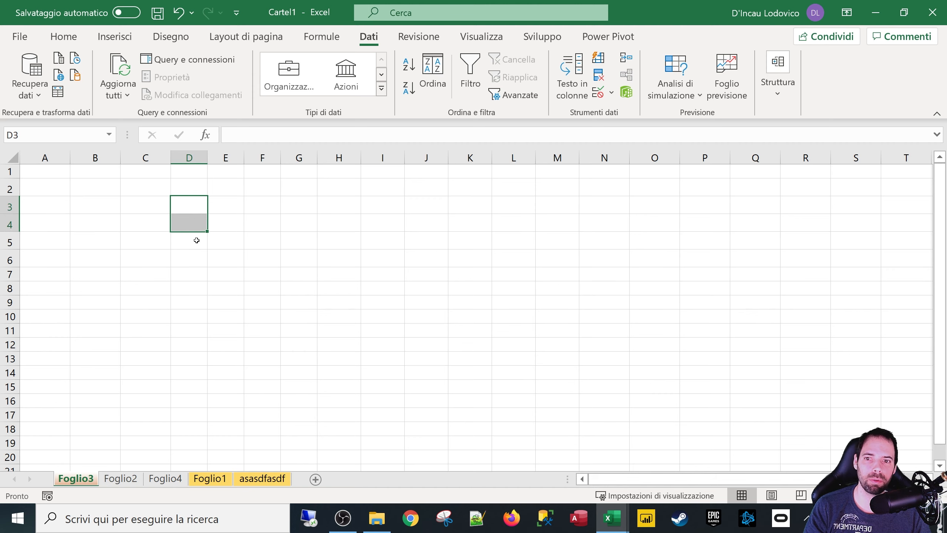
pyautogui.click(197, 240)
pyautogui.click(196, 209)
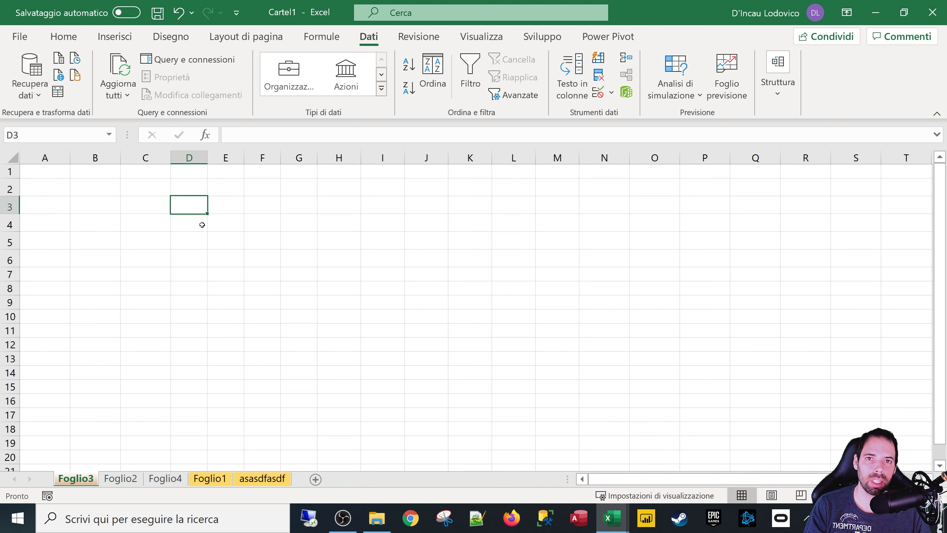
# Step: Enter the value 1 in cell D3
pyautogui.write('1')
pyautogui.moveTo(196, 243); pyautogui.dragTo(197, 259)
pyautogui.click(270, 257)
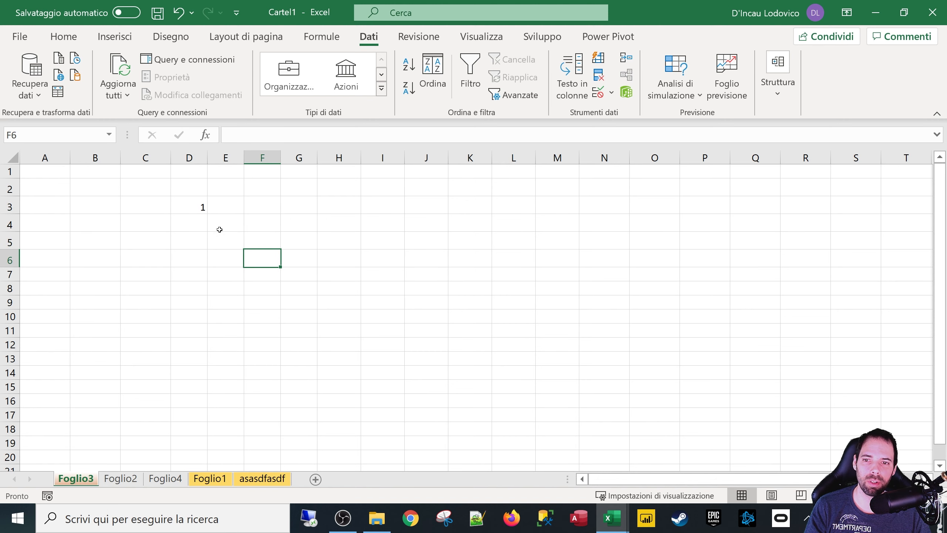
# Step: Magnify the screen around cell D3 and move its value to cell F6
pyautogui.click(201, 207)
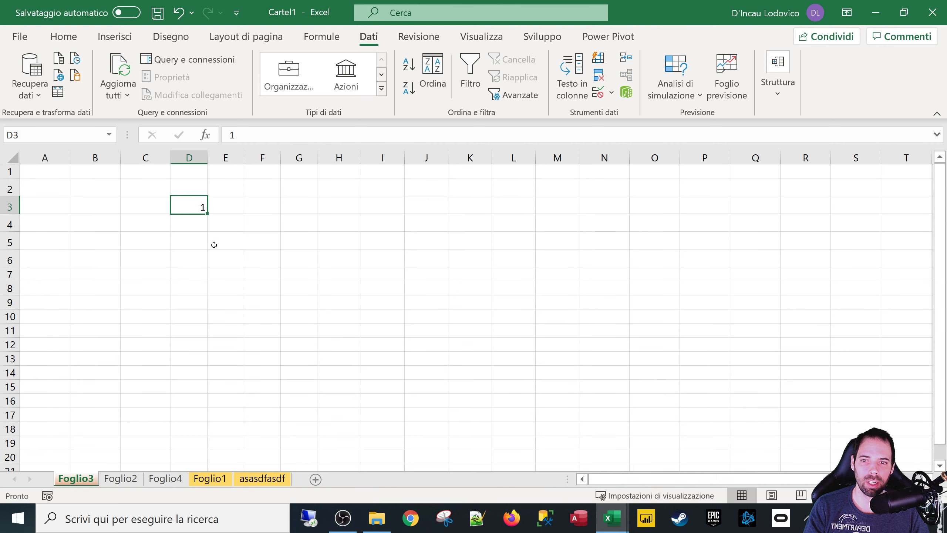
pyautogui.press('super+plus')
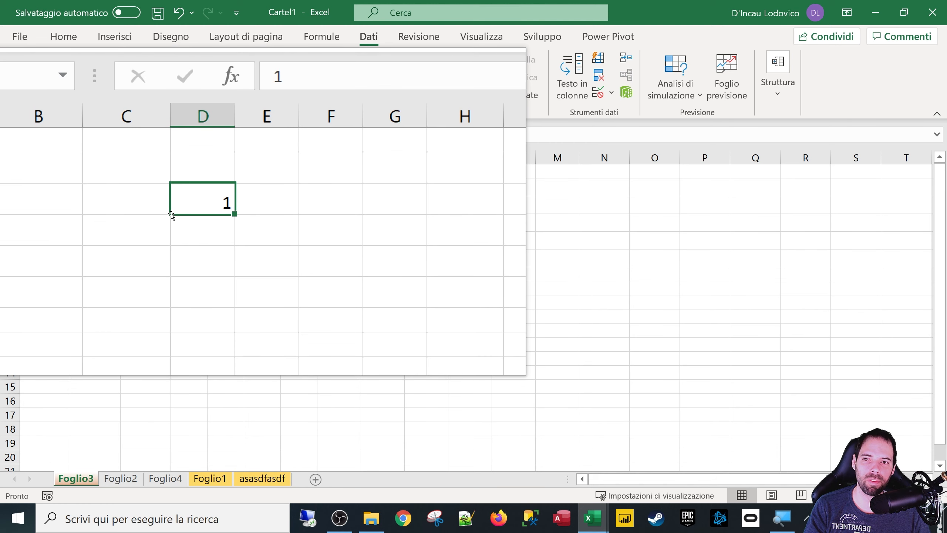
pyautogui.moveTo(171, 216); pyautogui.dragTo(265, 252)
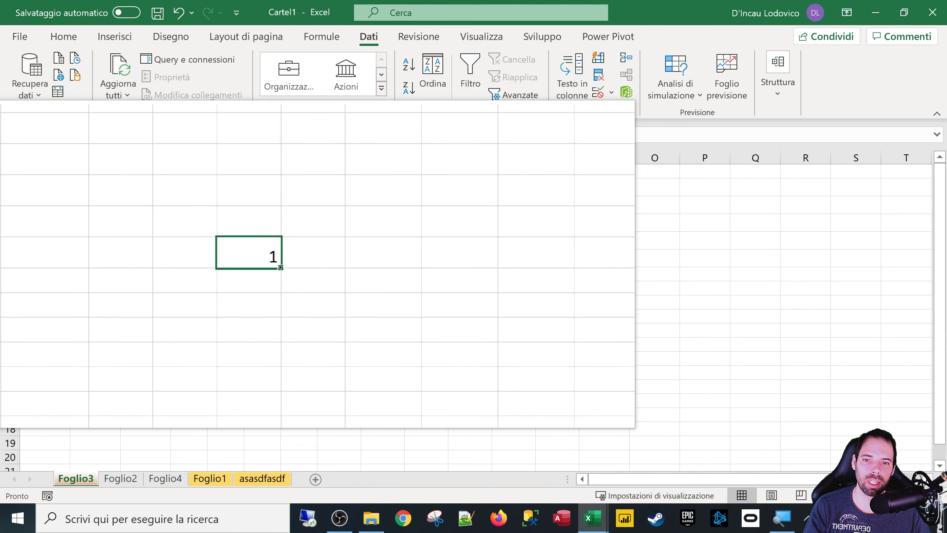
# Step: Fill the 1 from F6 down to F14 as identical copies, and refill the range as a series from 1 to 9
pyautogui.moveTo(280, 267); pyautogui.dragTo(276, 386)
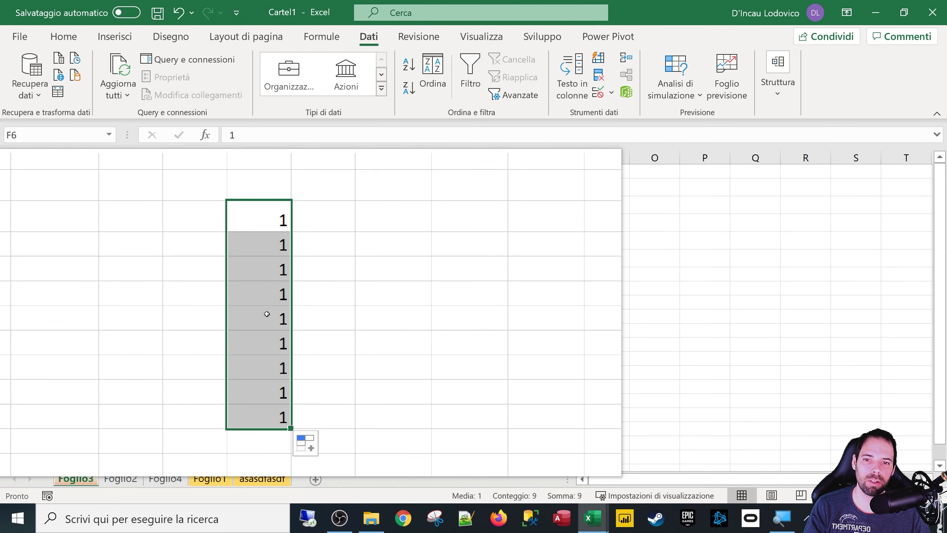
pyautogui.click(263, 261)
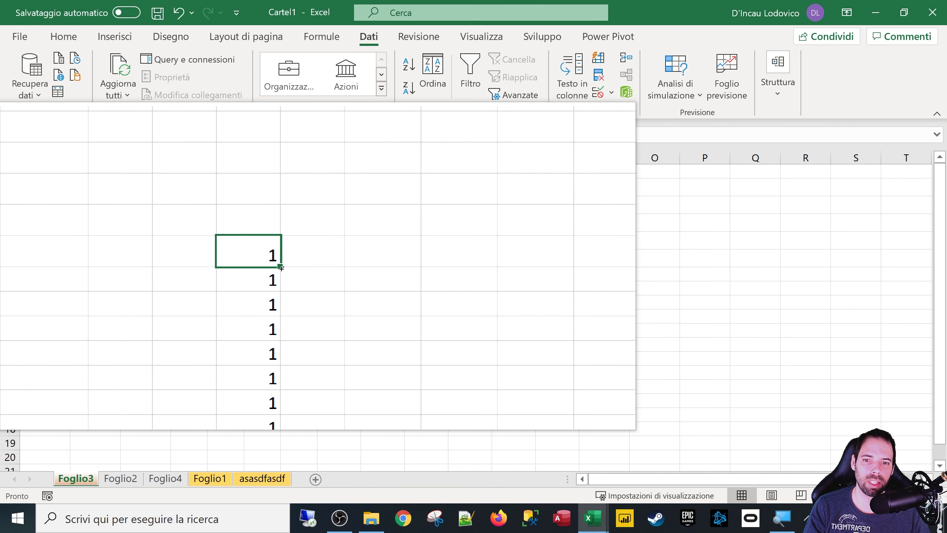
pyautogui.moveTo(281, 267); pyautogui.dragTo(278, 376)
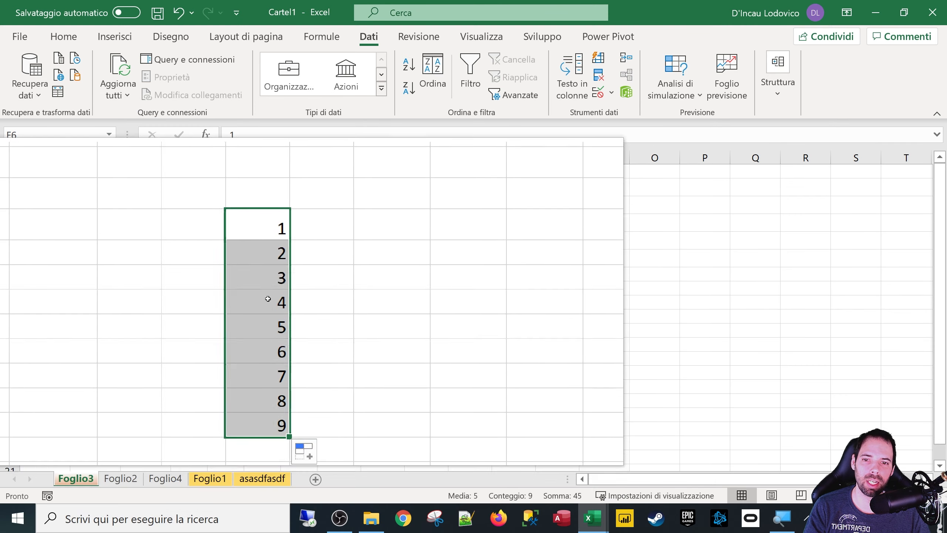
# Step: Enter 2, 4 and 6 in cells F6, F7 and F8
pyautogui.click(261, 254)
pyautogui.write('2')
pyautogui.press('Return')
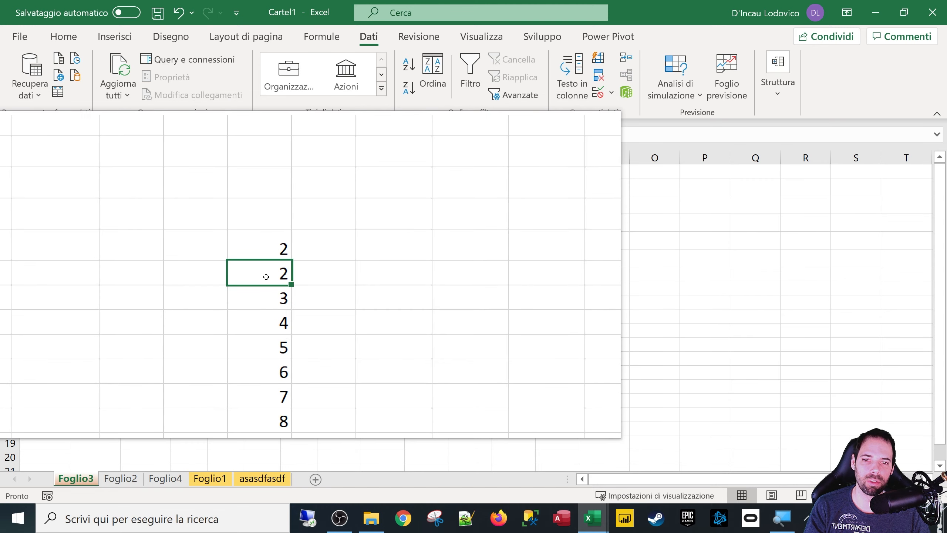
pyautogui.write('3')
pyautogui.press('BackSpace')
pyautogui.write('4')
pyautogui.press('Return')
pyautogui.write('5')
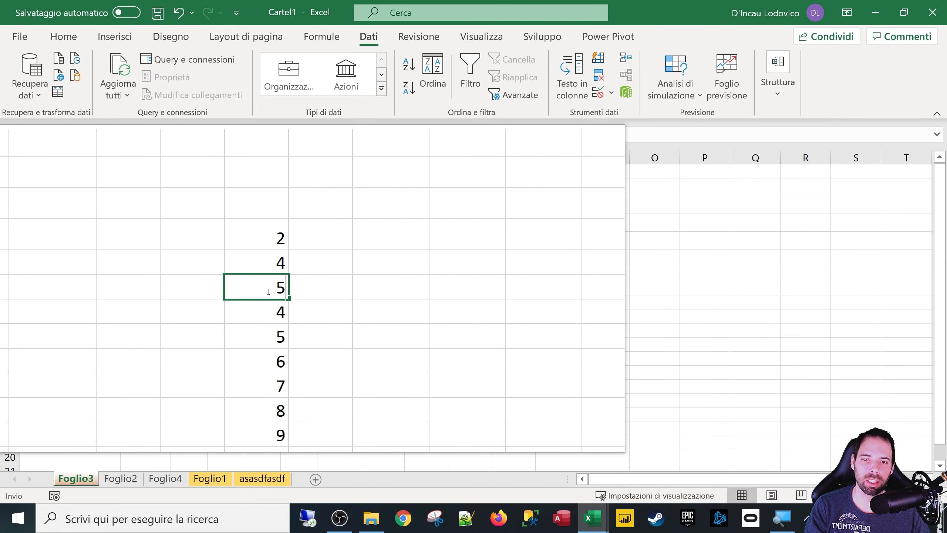
pyautogui.press('BackSpace')
pyautogui.write('6')
pyautogui.press('Return')
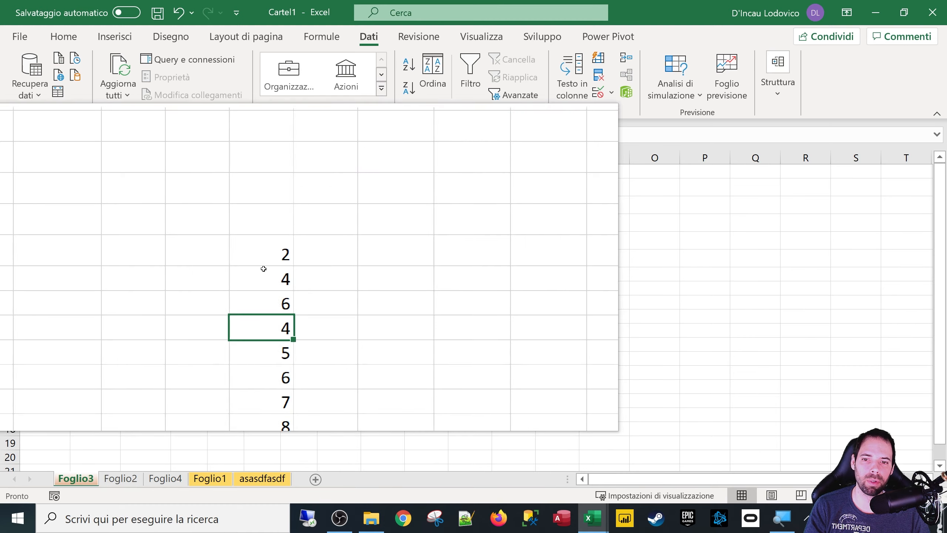
# Step: Fill F6:F8 down to F14 as an increasing series, and refill it so that 2, 4, 6 repeats
pyautogui.moveTo(263, 261); pyautogui.dragTo(275, 379)
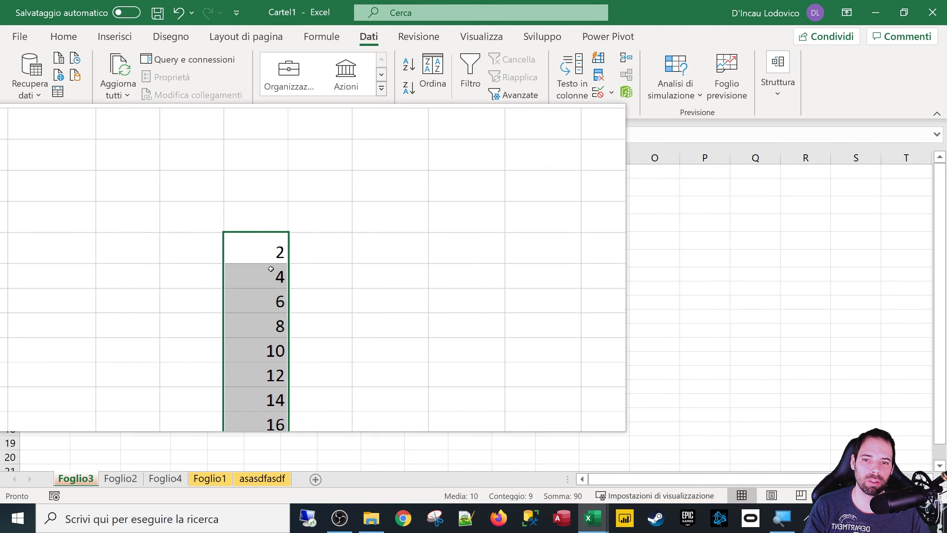
pyautogui.moveTo(269, 250); pyautogui.dragTo(288, 369)
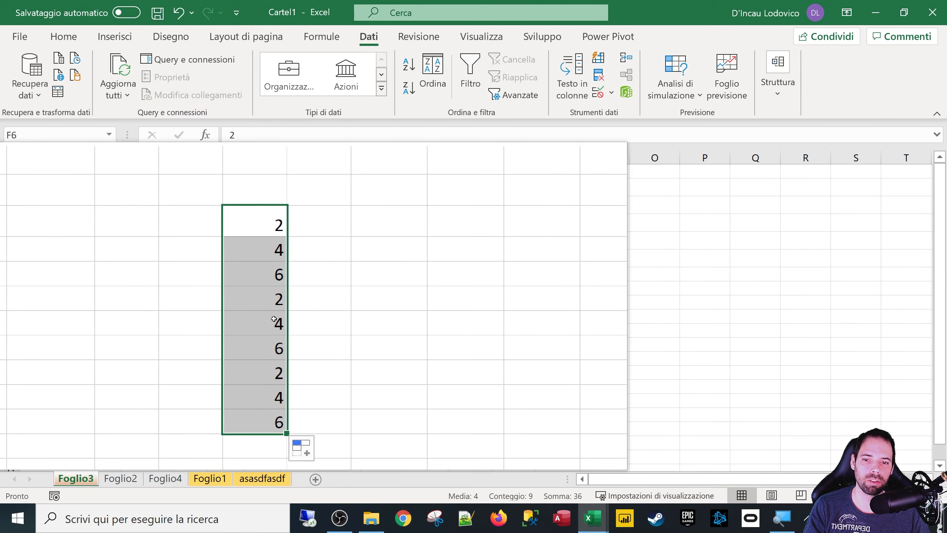
# Step: Close the screen magnifier and go over the filled values in column F
pyautogui.click(274, 319)
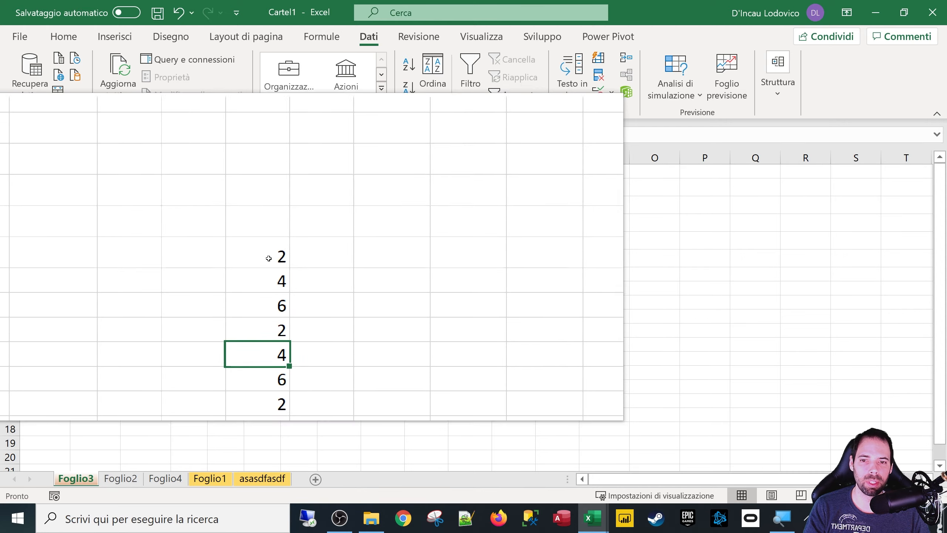
pyautogui.moveTo(269, 259); pyautogui.dragTo(254, 349)
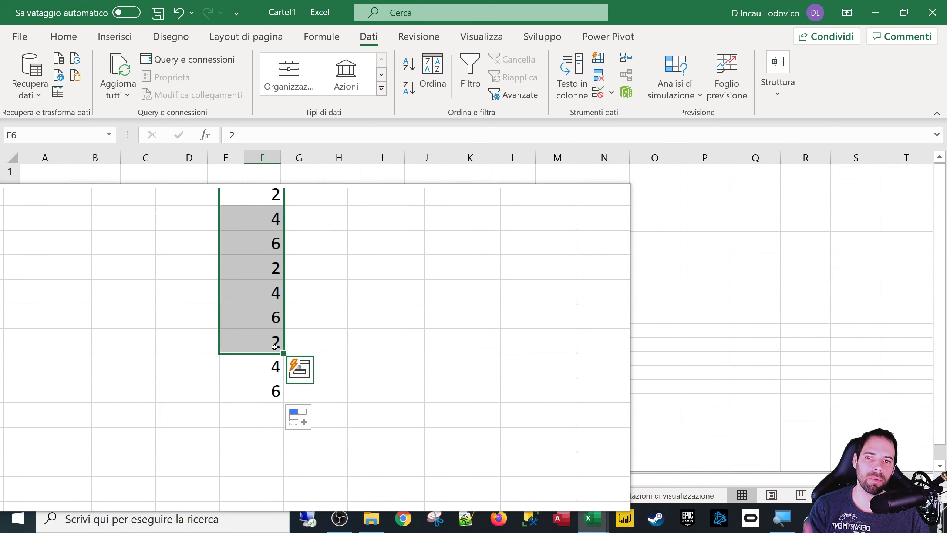
pyautogui.press('super+Escape')
pyautogui.click(271, 327)
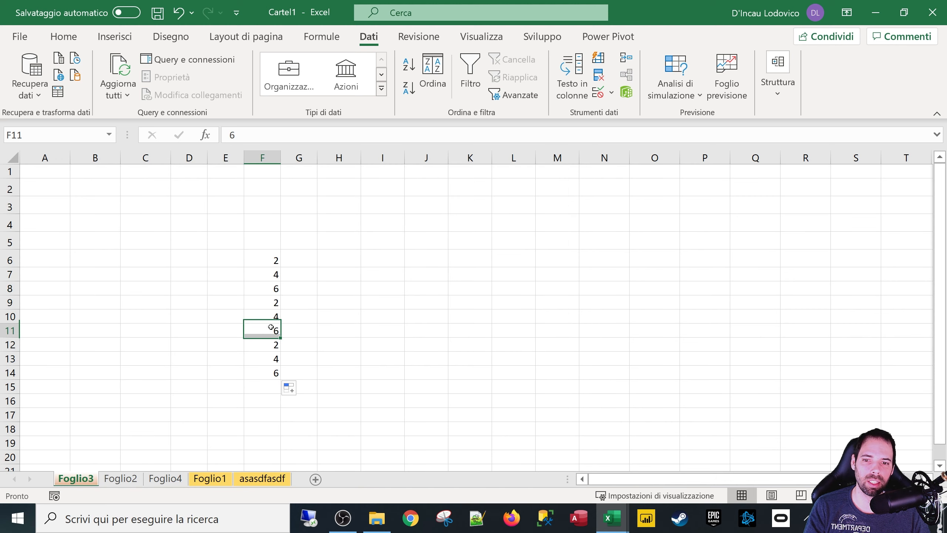
pyautogui.click(265, 259)
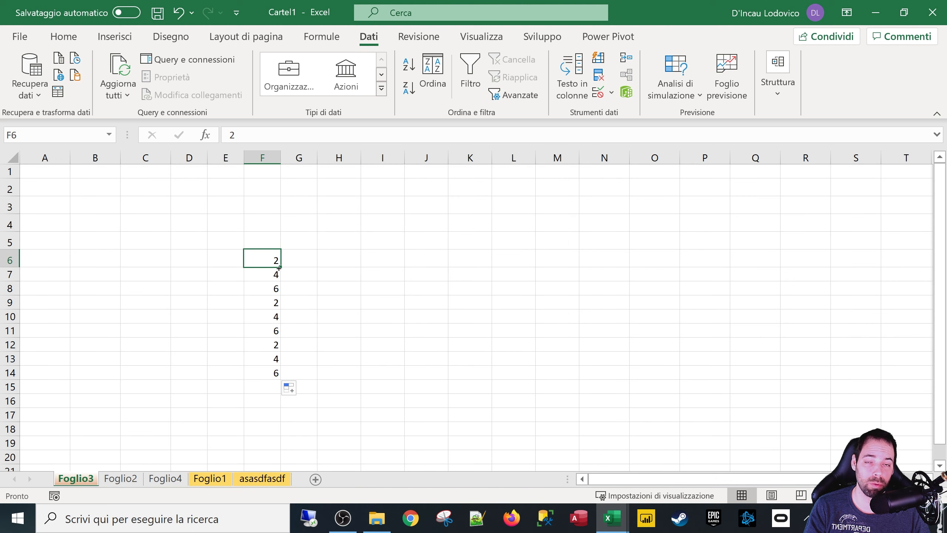
pyautogui.click(284, 286)
pyautogui.click(273, 274)
pyautogui.moveTo(269, 262); pyautogui.dragTo(274, 345)
# Step: Enter lunedì in cell H6 and martedì in cell H7
pyautogui.click(327, 267)
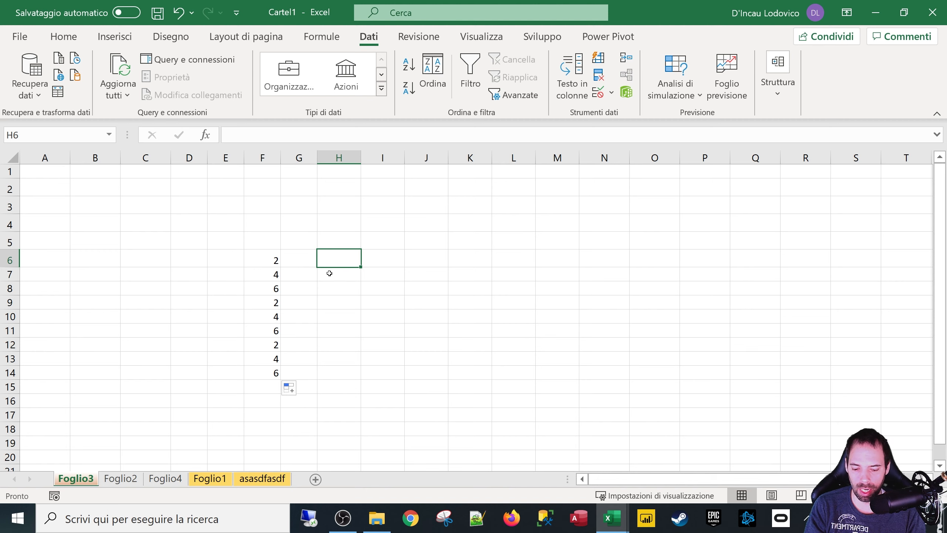
pyautogui.write('lunedì')
pyautogui.press('Return')
pyautogui.write('mar')
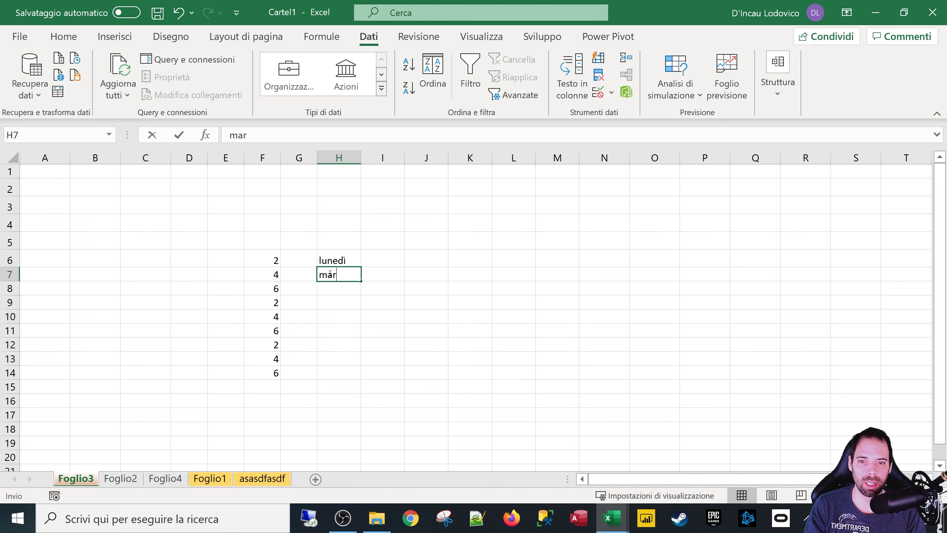
pyautogui.write('tedì')
pyautogui.press('Return')
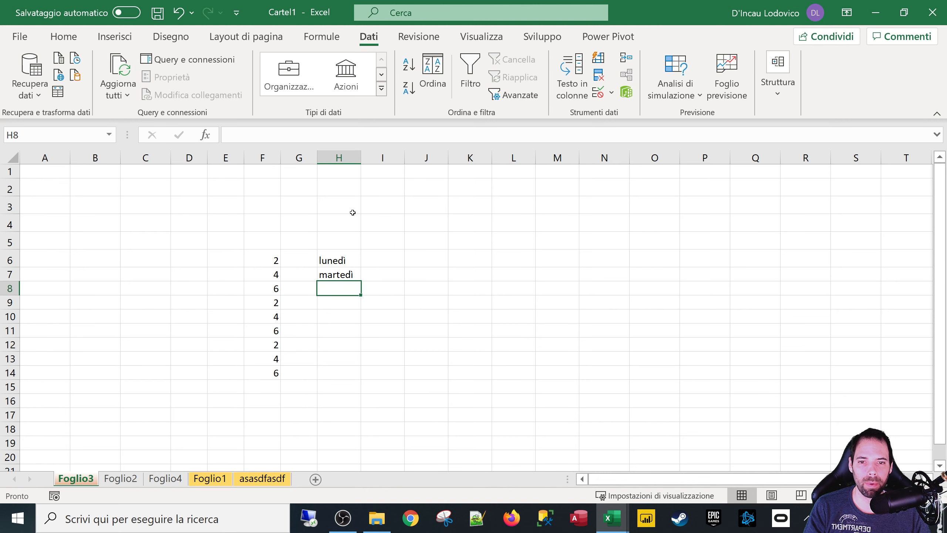
# Step: Fill the weekday names from the first entries in column H down to H15
pyautogui.moveTo(354, 260); pyautogui.dragTo(360, 377)
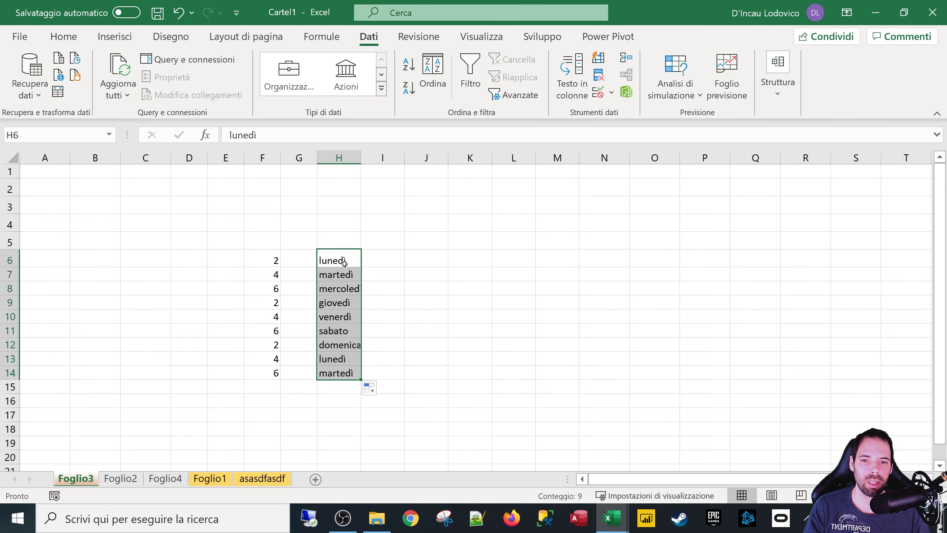
pyautogui.moveTo(343, 262); pyautogui.dragTo(361, 389)
pyautogui.moveTo(342, 260); pyautogui.dragTo(361, 391)
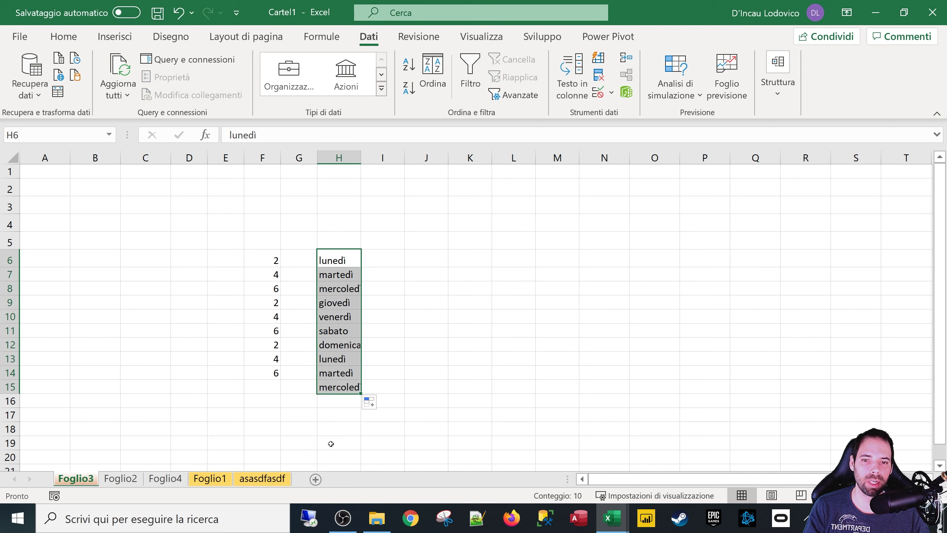
pyautogui.click(345, 346)
pyautogui.click(343, 303)
pyautogui.click(338, 273)
pyautogui.click(336, 302)
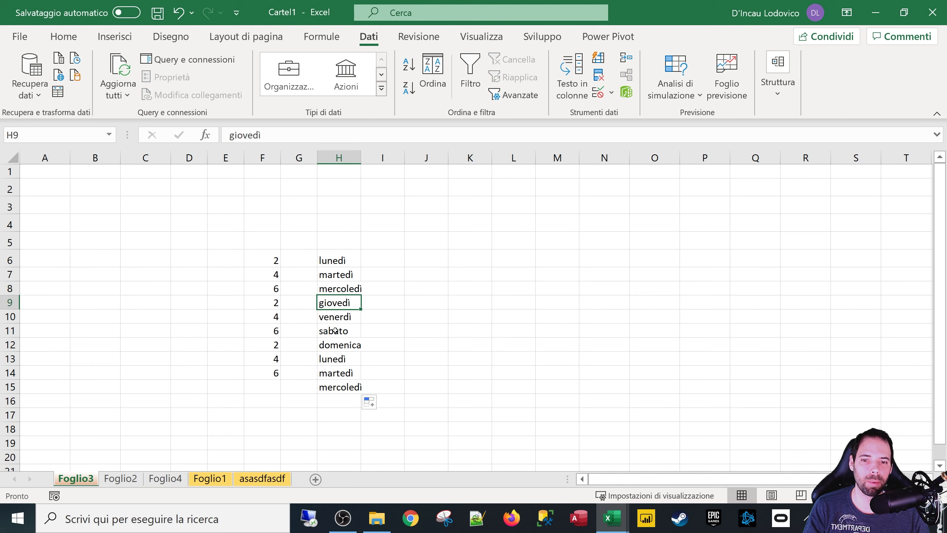
pyautogui.click(334, 330)
pyautogui.click(332, 346)
# Step: Enter the date 13/01/2021 in cell J6
pyautogui.click(405, 261)
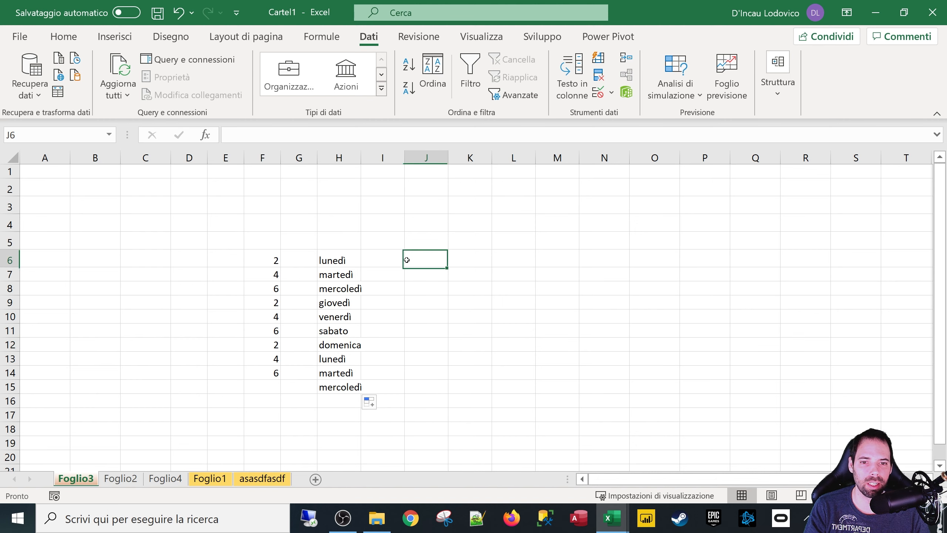
pyautogui.write('13')
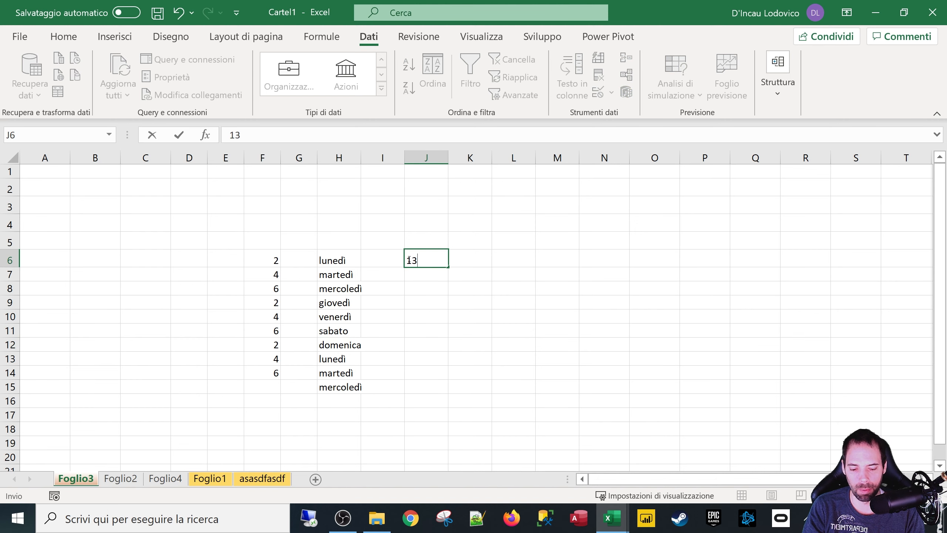
pyautogui.write('/')
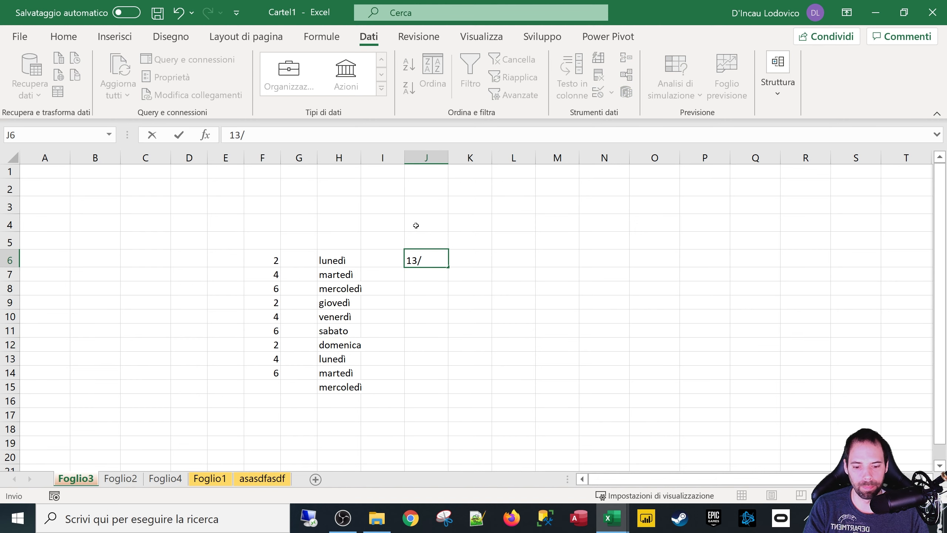
pyautogui.write('01/')
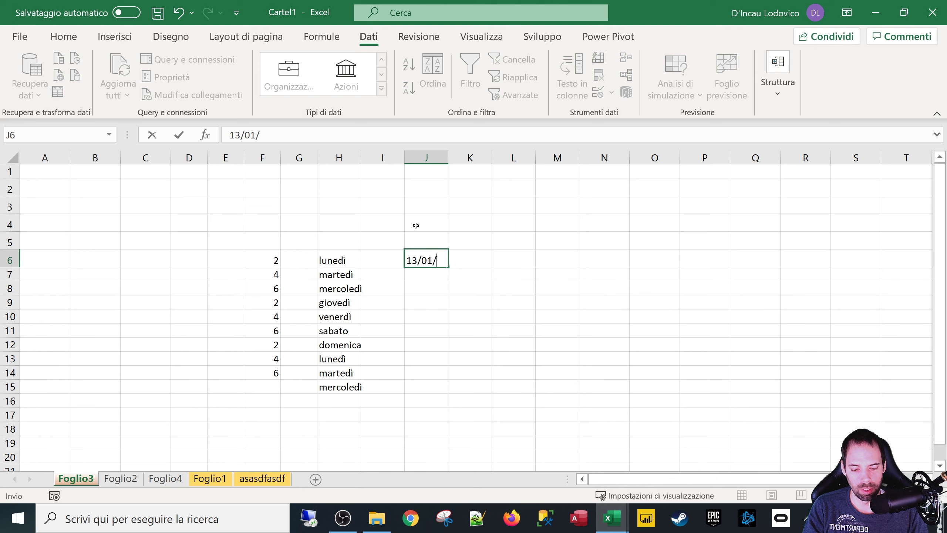
pyautogui.write('2021')
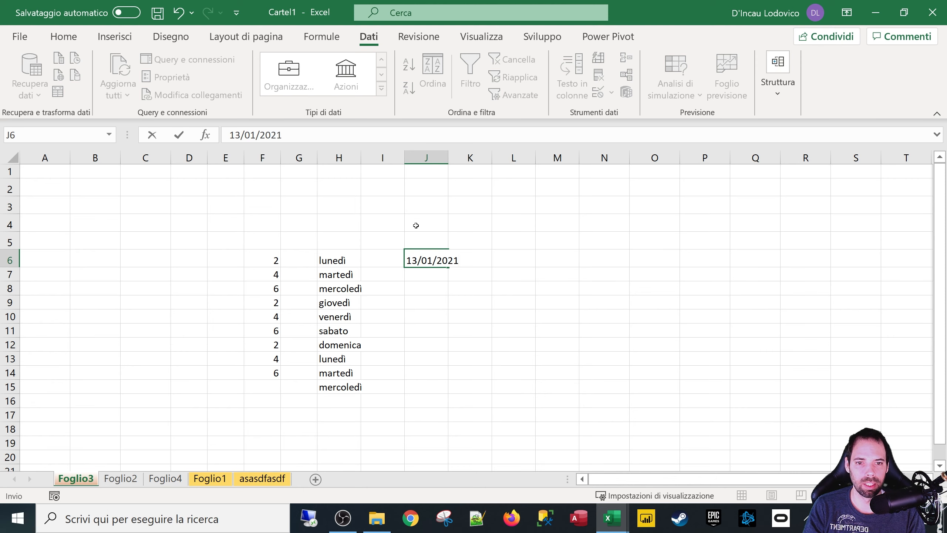
pyautogui.press('Return')
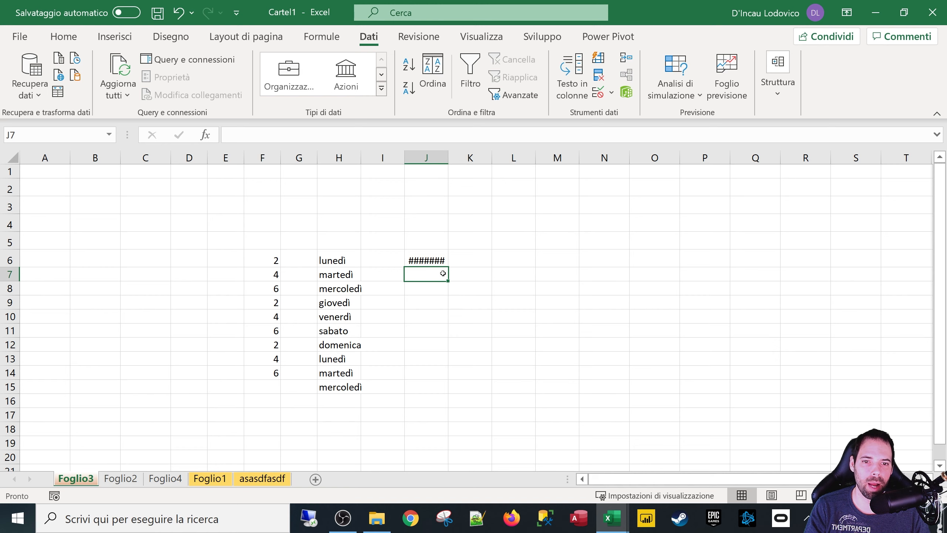
# Step: Reduce the font size of the date in J6 to 8
pyautogui.press('Up')
pyautogui.keyDown('ctrl'); pyautogui.scroll(5, 459, 271); pyautogui.keyUp('ctrl')
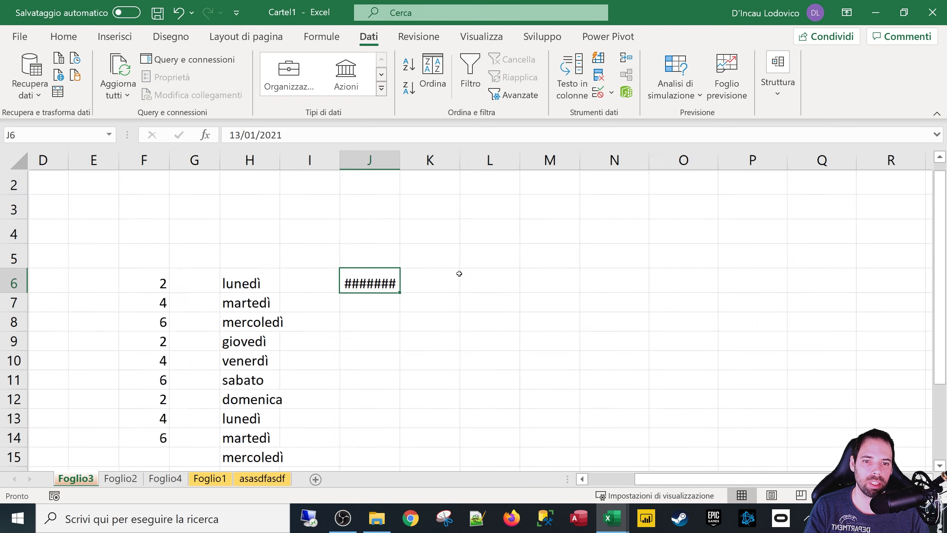
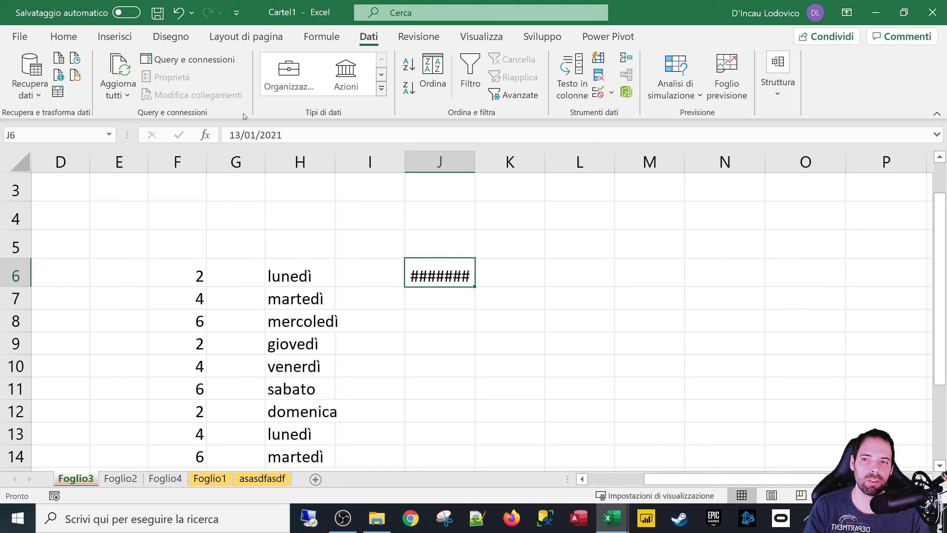
pyautogui.click(64, 36)
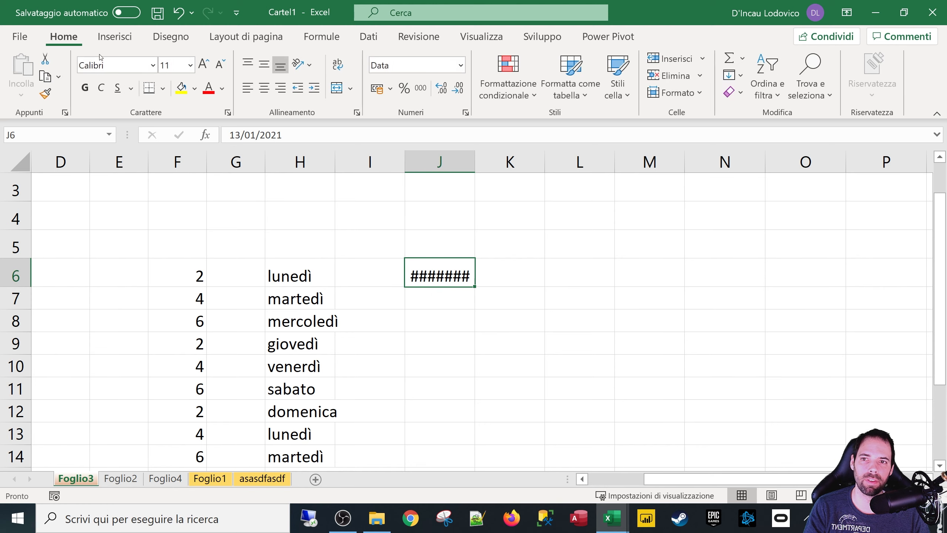
pyautogui.click(218, 68)
pyautogui.click(218, 68)
pyautogui.click(218, 67)
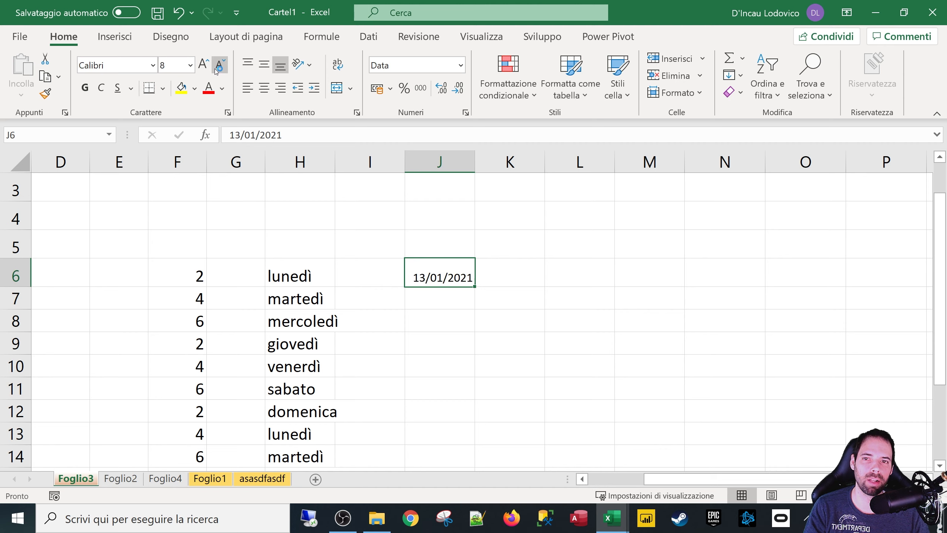
# Step: Bring the font size of the date in J6 back up to 11
pyautogui.click(203, 63)
pyautogui.click(203, 64)
pyautogui.click(203, 64)
pyautogui.click(203, 63)
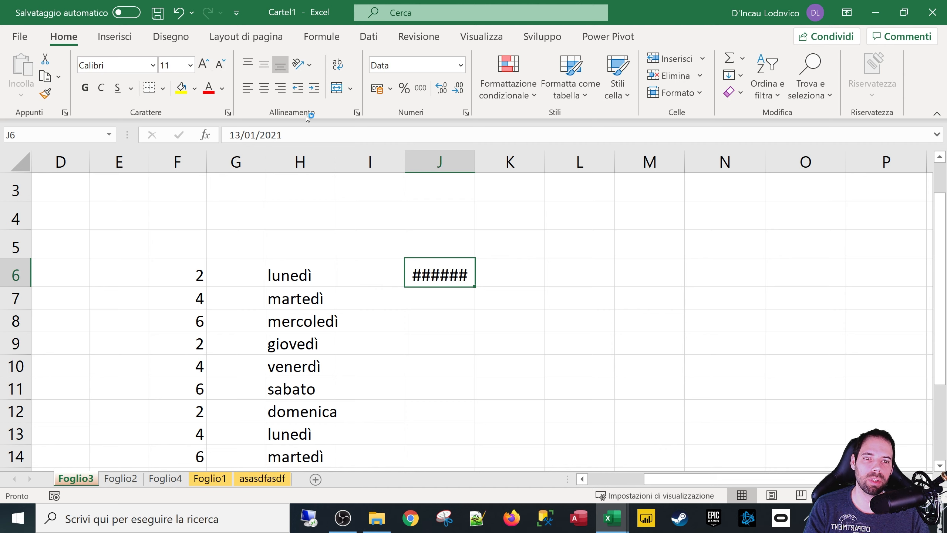
pyautogui.click(220, 73)
# Step: Widen column J so that the full date in J6 fits
pyautogui.moveTo(542, 175); pyautogui.dragTo(475, 163)
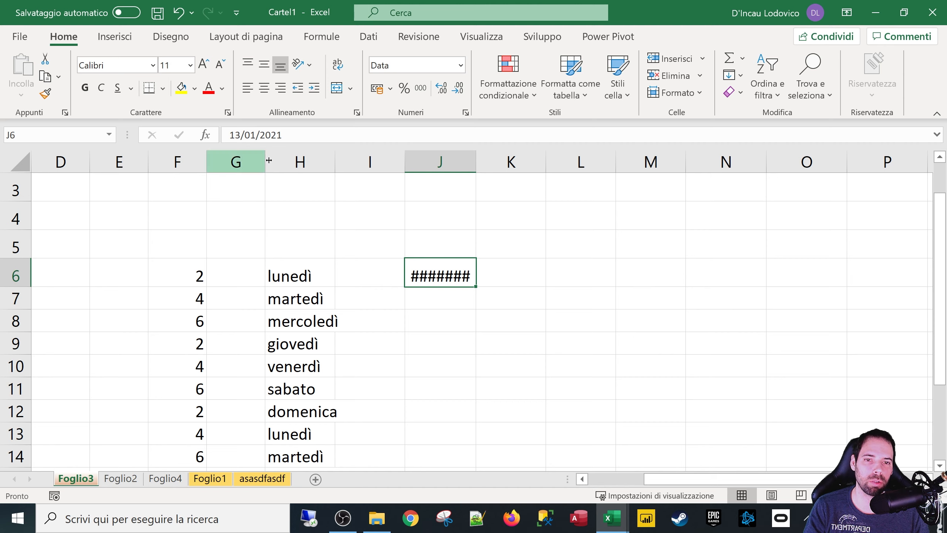
pyautogui.moveTo(476, 162); pyautogui.dragTo(527, 177)
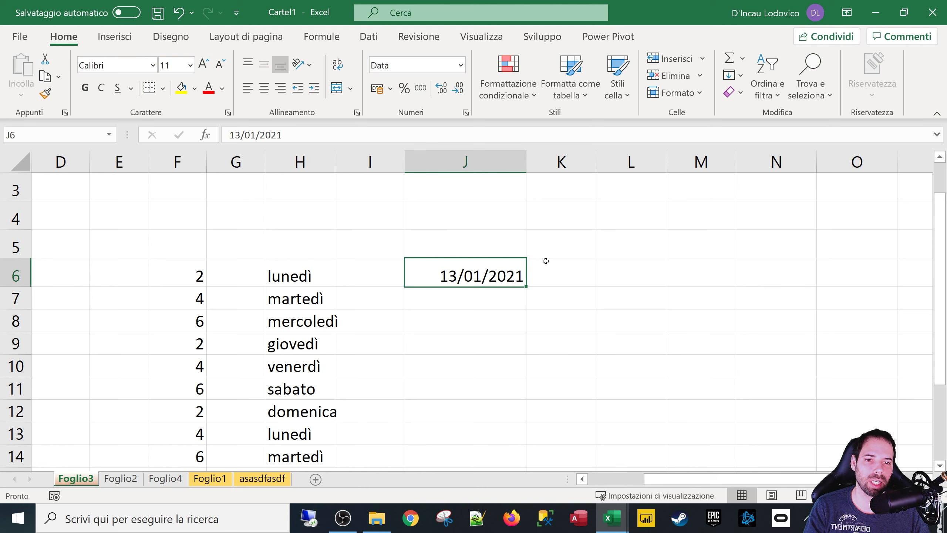
# Step: Autofill the date in J6 down to J11 as a series of consecutive days
pyautogui.moveTo(527, 288); pyautogui.dragTo(527, 389)
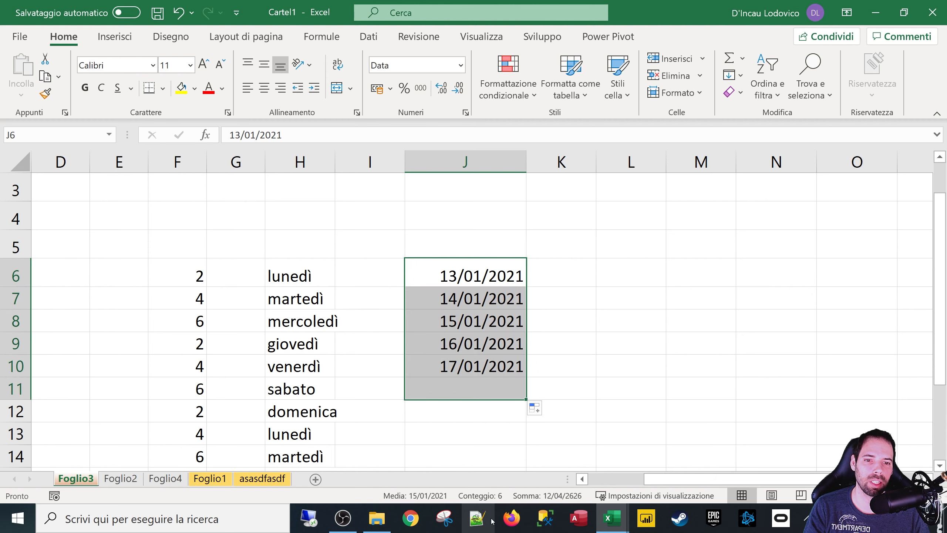
pyautogui.click(466, 283)
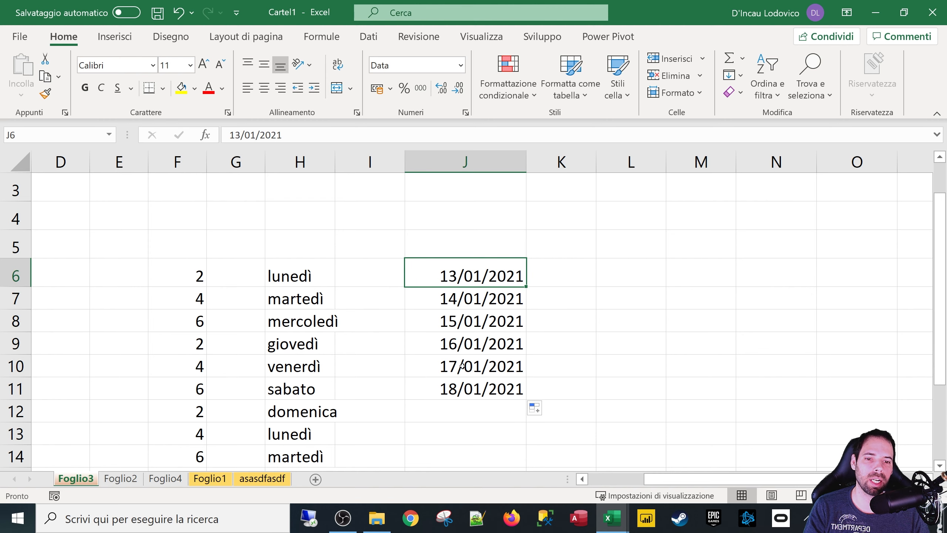
pyautogui.click(463, 391)
# Step: Fill J7:J11 with copies of the date in J6 instead of consecutive days
pyautogui.click(475, 273)
pyautogui.moveTo(525, 287); pyautogui.dragTo(524, 388)
pyautogui.click(461, 356)
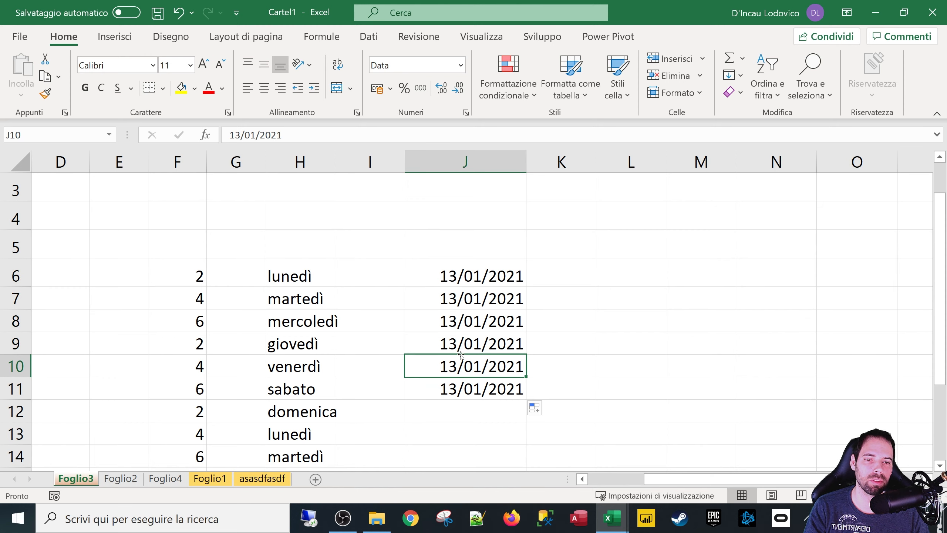
pyautogui.scroll(-1, 459, 329)
pyautogui.click(539, 295)
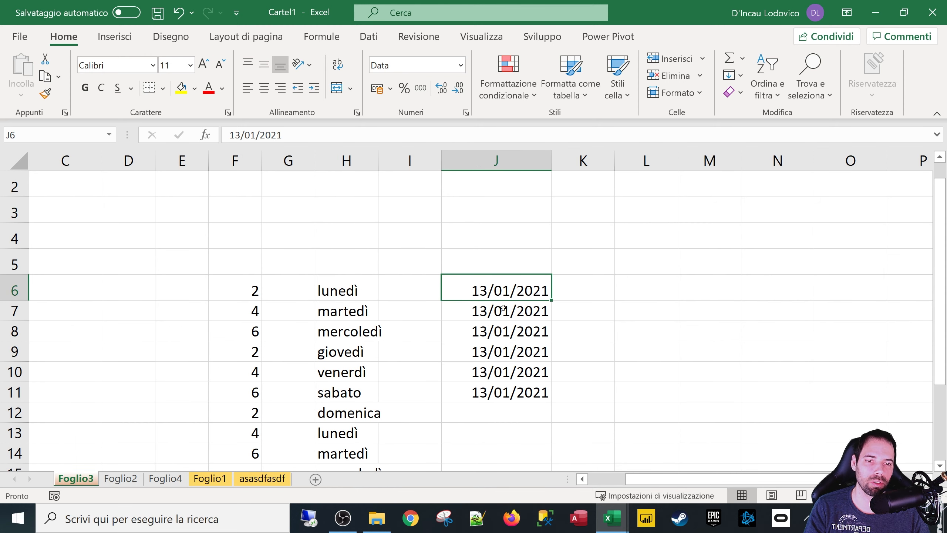
pyautogui.scroll(-3, 428, 299)
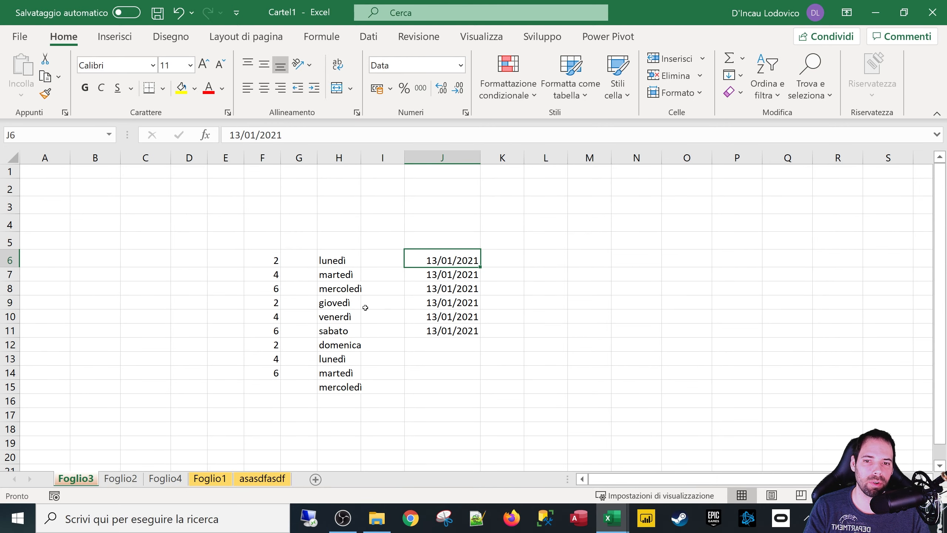
# Step: Clear the contents of the range E4:K19 on Foglio3
pyautogui.click(295, 291)
pyautogui.moveTo(222, 227); pyautogui.dragTo(533, 458)
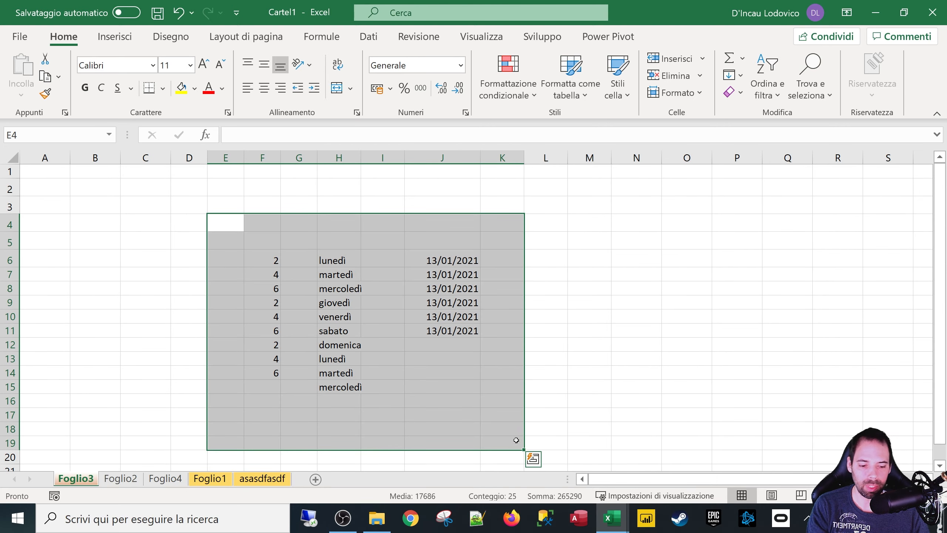
pyautogui.press('Delete')
pyautogui.click(252, 256)
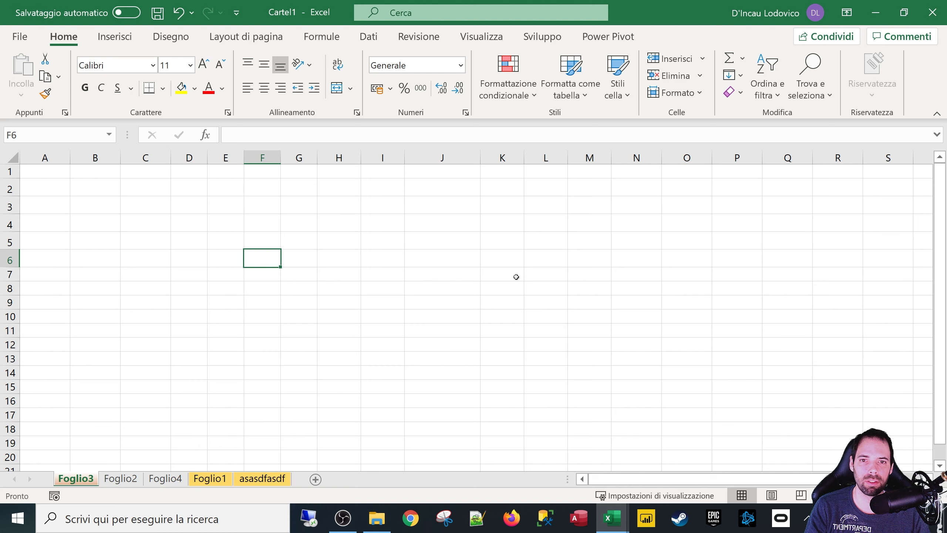
pyautogui.click(212, 207)
pyautogui.click(151, 228)
pyautogui.click(309, 292)
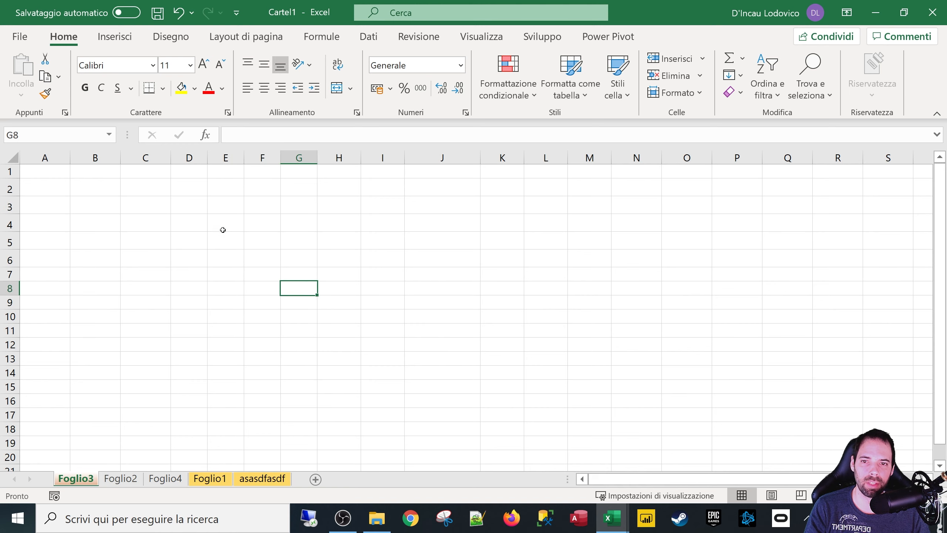
pyautogui.click(223, 230)
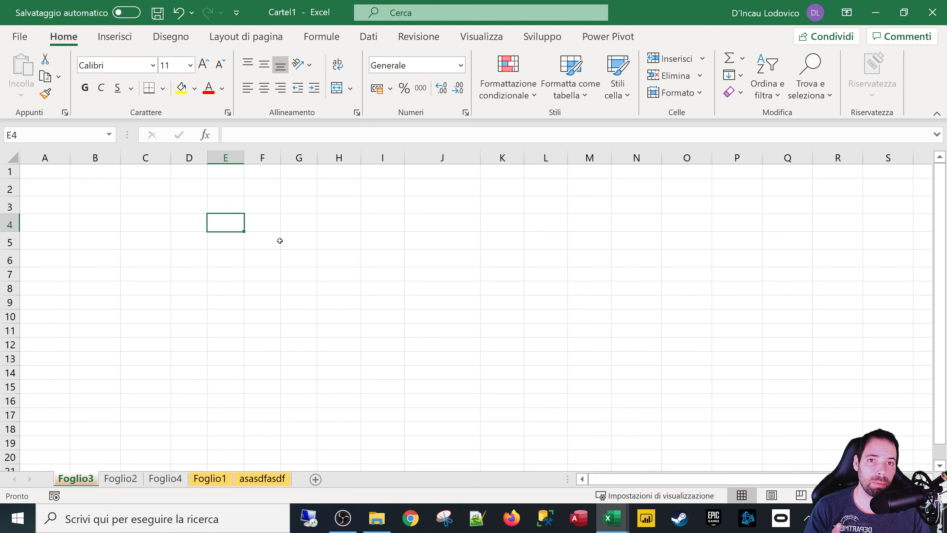
pyautogui.click(335, 238)
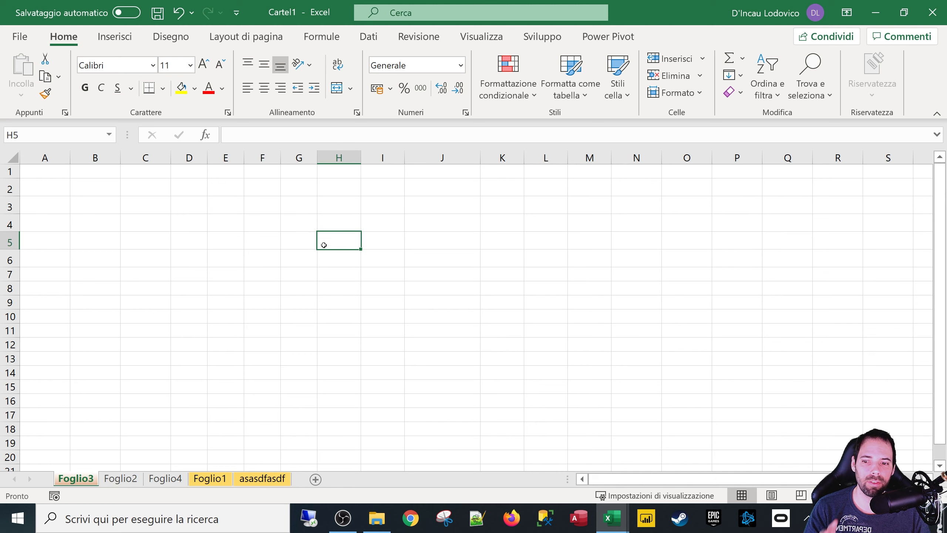
# Step: On Foglio2, enter the sample text sdfsad in B6 and asdf in B9 and B11
pyautogui.click(119, 477)
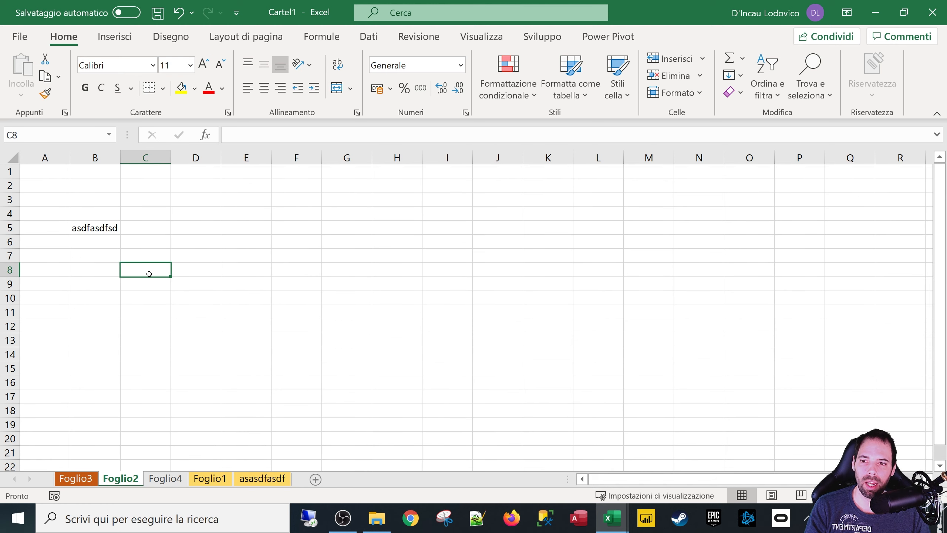
pyautogui.click(94, 237)
pyautogui.write('sdfsad')
pyautogui.click(96, 283)
pyautogui.write('asdf')
pyautogui.click(99, 314)
pyautogui.write('asdf')
# Step: Enter fasdfas in D5, sadf in D10, asdf in D8, sdfsdf in C6 and asdfasdf in C4
pyautogui.click(186, 229)
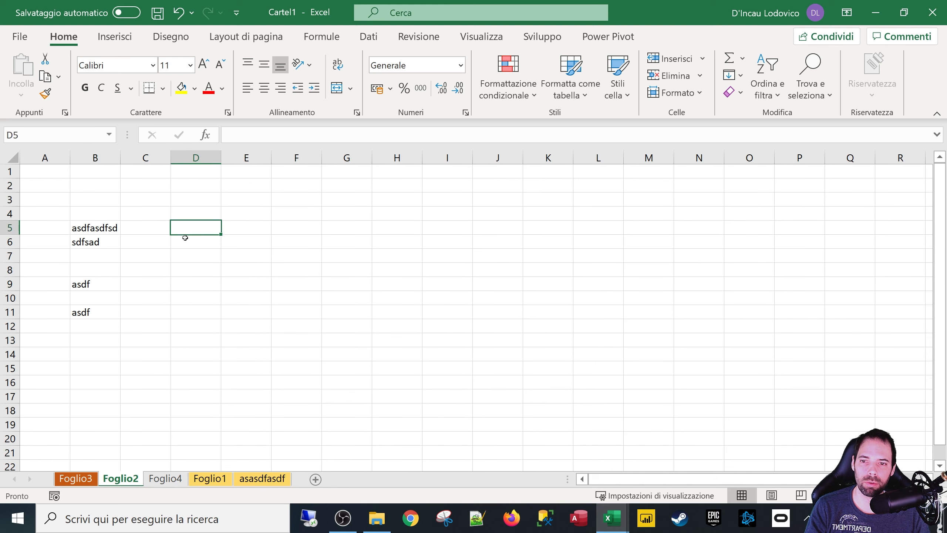
pyautogui.write('fasdf')
pyautogui.click(186, 296)
pyautogui.write('sadf')
pyautogui.click(184, 269)
pyautogui.write('asdf')
pyautogui.click(147, 242)
pyautogui.write('sdfsdf')
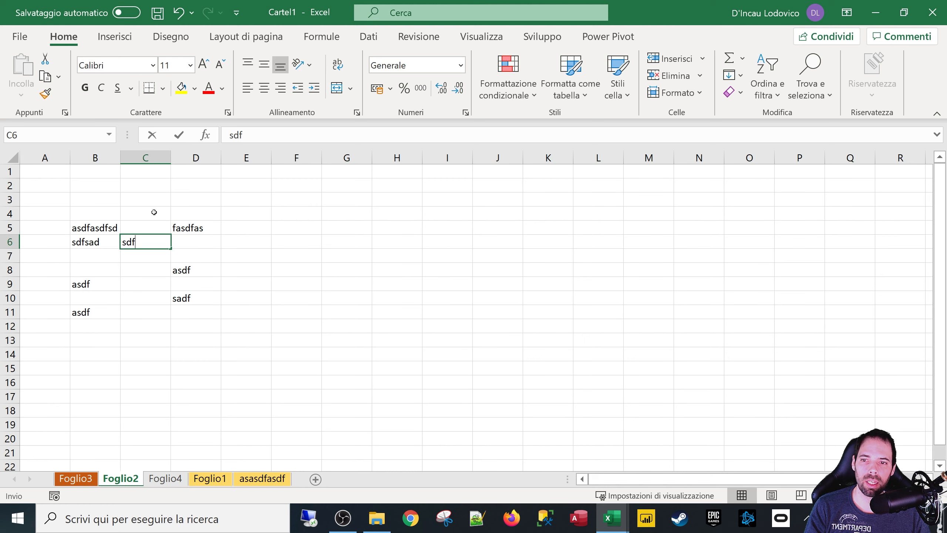
pyautogui.click(154, 213)
pyautogui.write('asdfasdf')
pyautogui.click(141, 270)
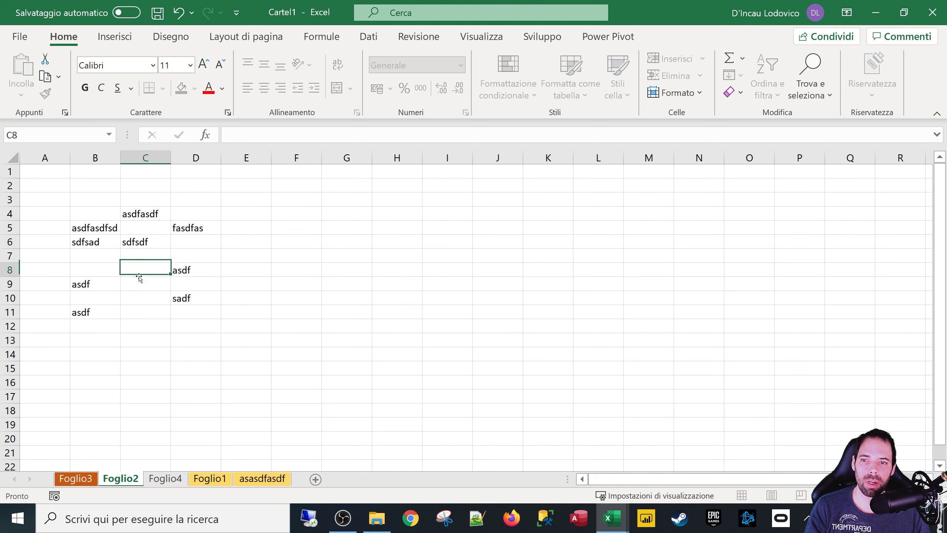
# Step: On Foglio3, enter the letter a in C3 and autofill it down to C11
pyautogui.click(82, 480)
pyautogui.click(146, 208)
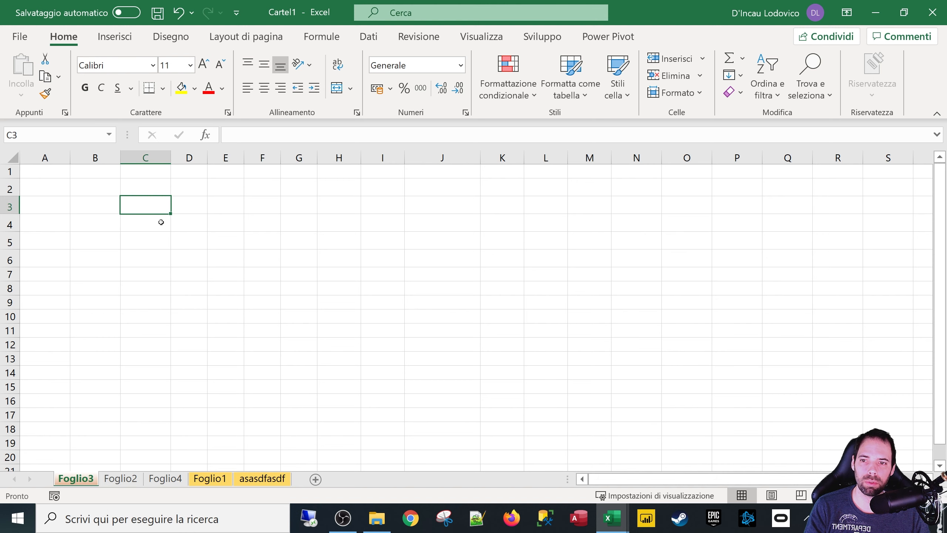
pyautogui.write('a')
pyautogui.press('Return')
pyautogui.click(170, 204)
pyautogui.moveTo(171, 213); pyautogui.dragTo(153, 330)
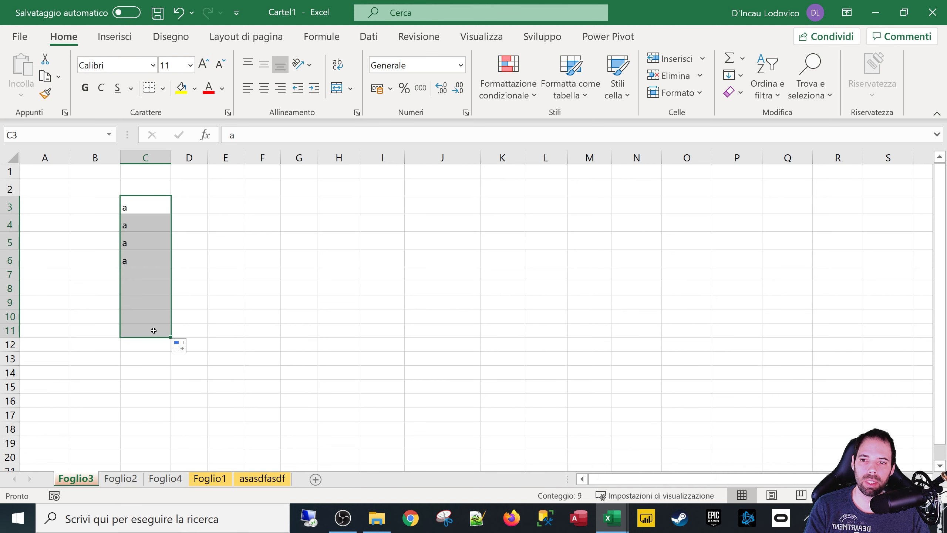
# Step: Enter b in C4 and autofill the alternating a/b pattern from C3:C4 down to C12
pyautogui.click(128, 208)
pyautogui.press('Right')
pyautogui.click(148, 222)
pyautogui.write('b')
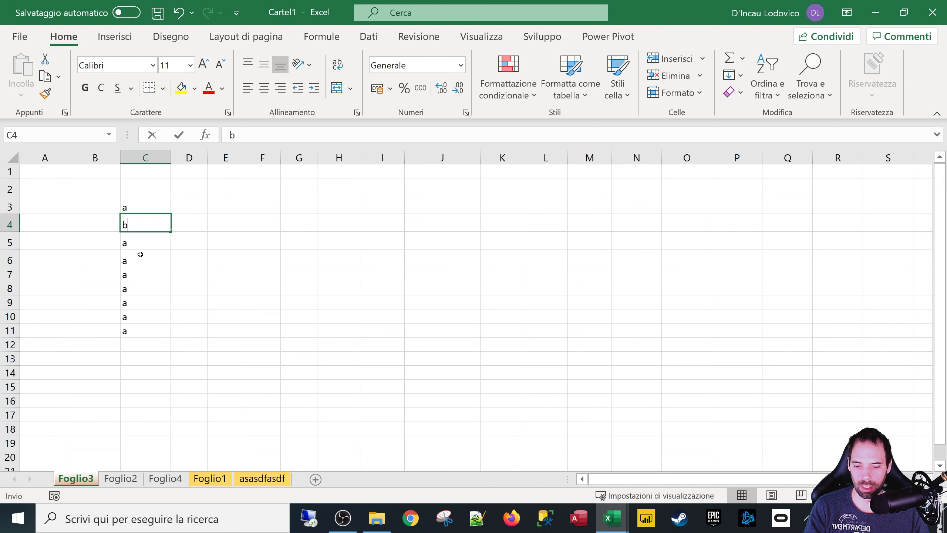
pyautogui.press('Return')
pyautogui.moveTo(152, 206); pyautogui.dragTo(145, 347)
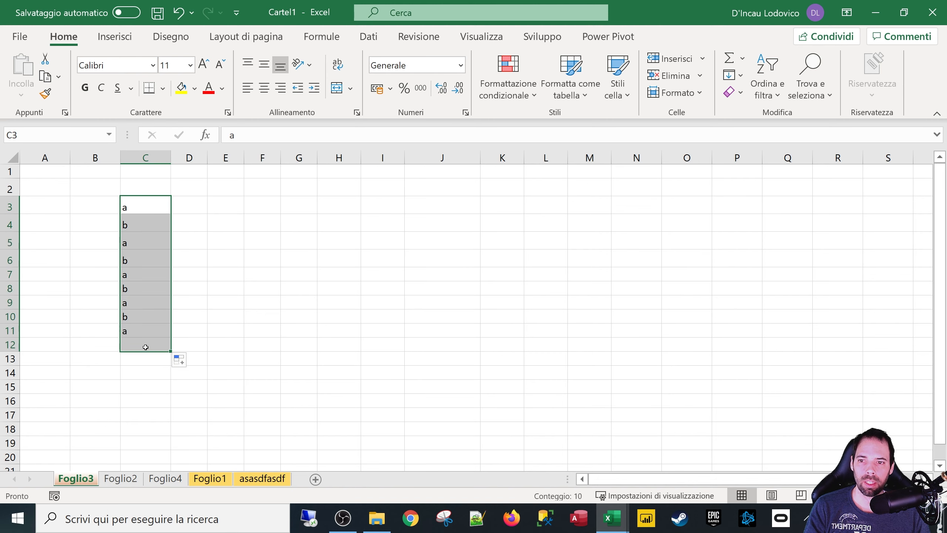
pyautogui.moveTo(148, 204); pyautogui.dragTo(158, 346)
pyautogui.click(147, 225)
# Step: Copy the text in cell C4 of Foglio2 and paste it into cell D3 of Foglio3
pyautogui.click(187, 208)
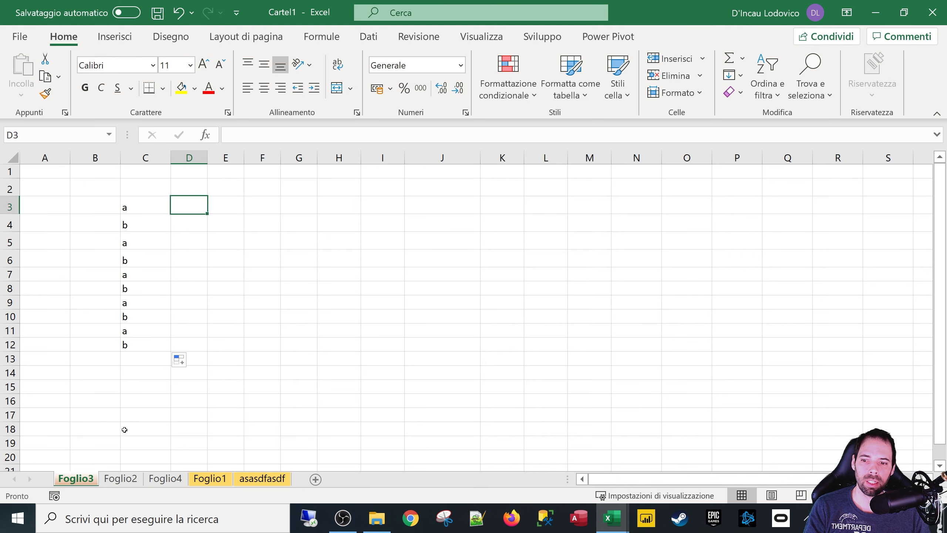
pyautogui.click(124, 482)
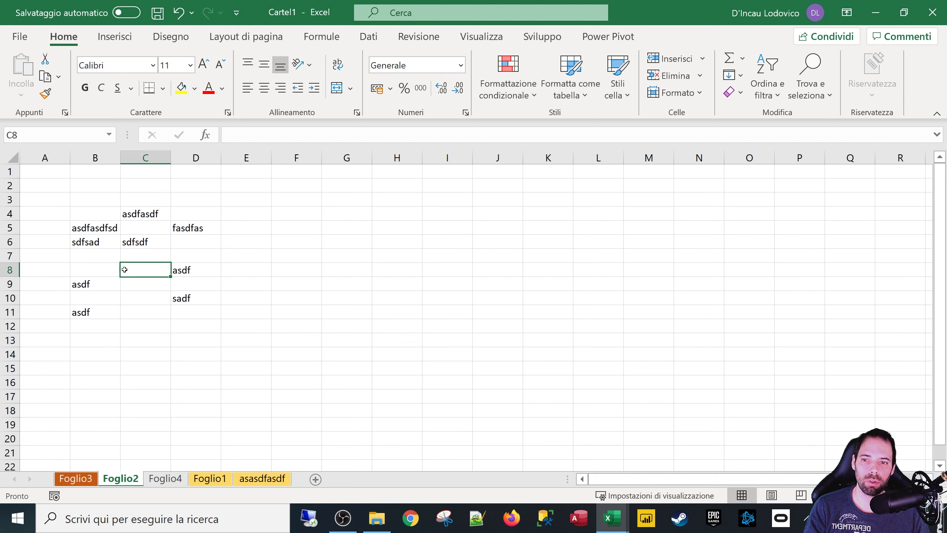
pyautogui.click(83, 480)
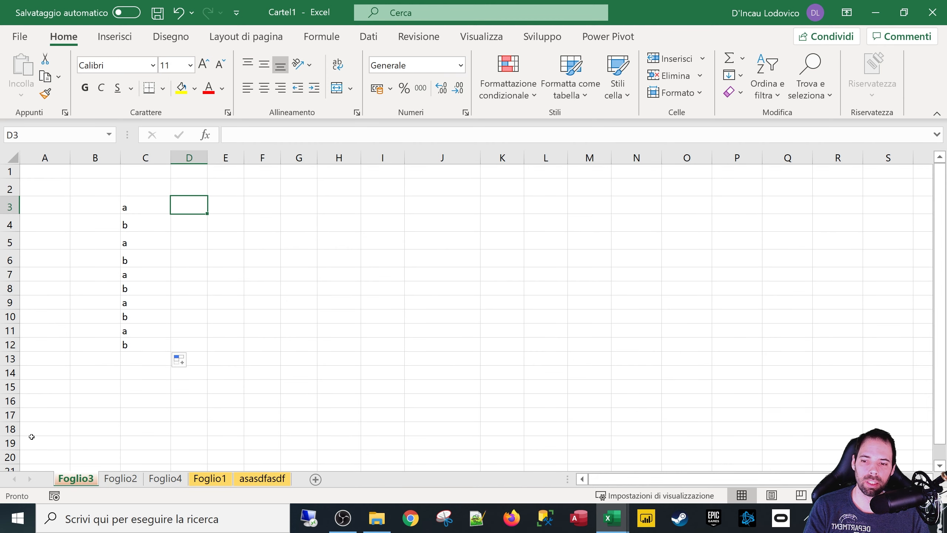
pyautogui.click(123, 479)
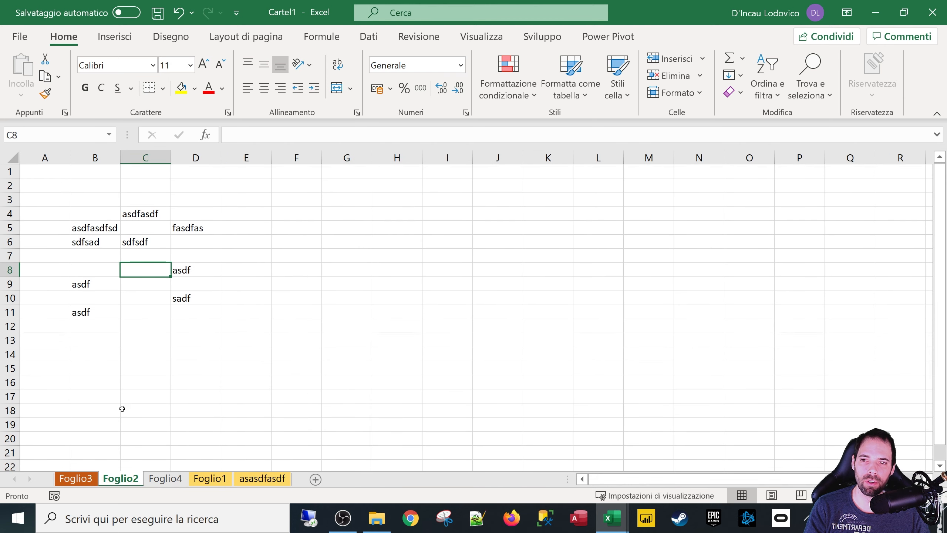
pyautogui.click(152, 214)
pyautogui.hotkey('ctrl', 'c')
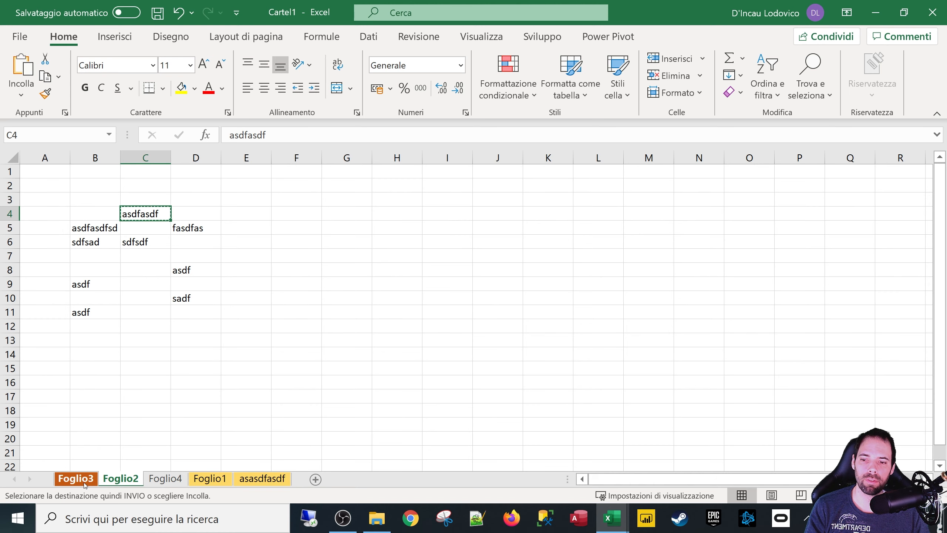
pyautogui.click(79, 479)
pyautogui.hotkey('ctrl', 'v')
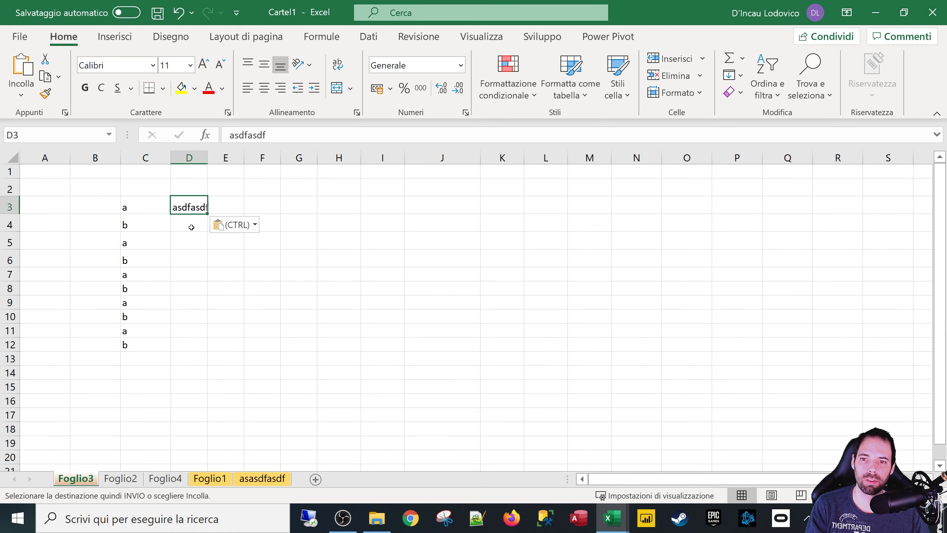
# Step: Enter the formula =C9 in cell D4 to reference that cell's value
pyautogui.click(190, 225)
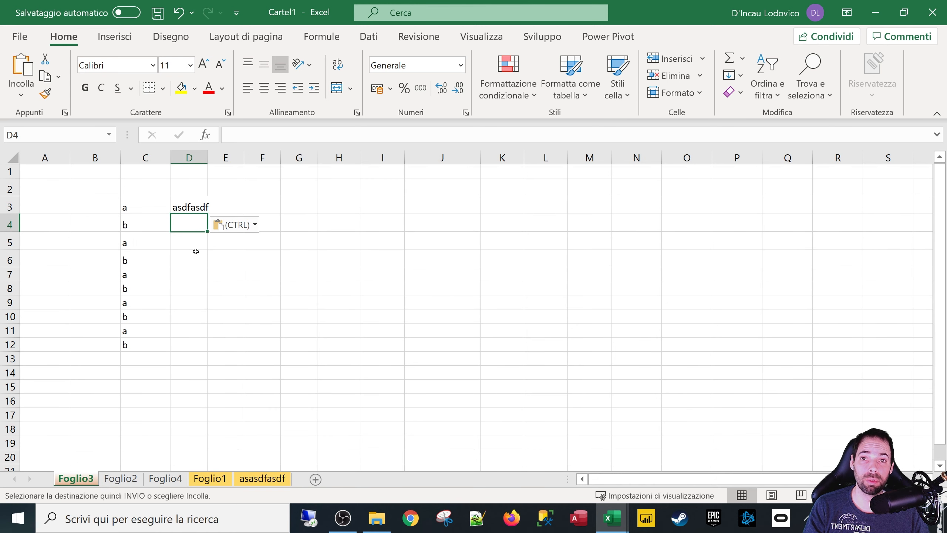
pyautogui.write('=')
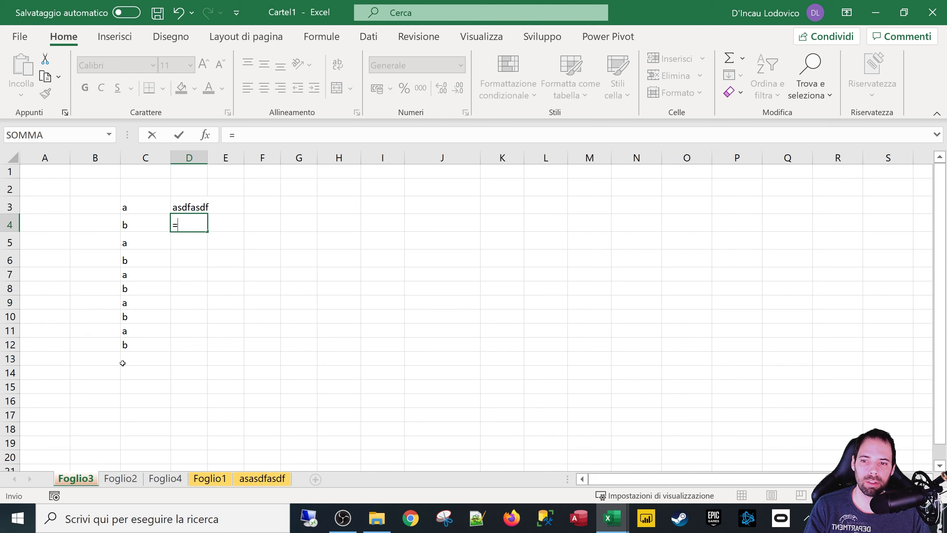
pyautogui.click(135, 304)
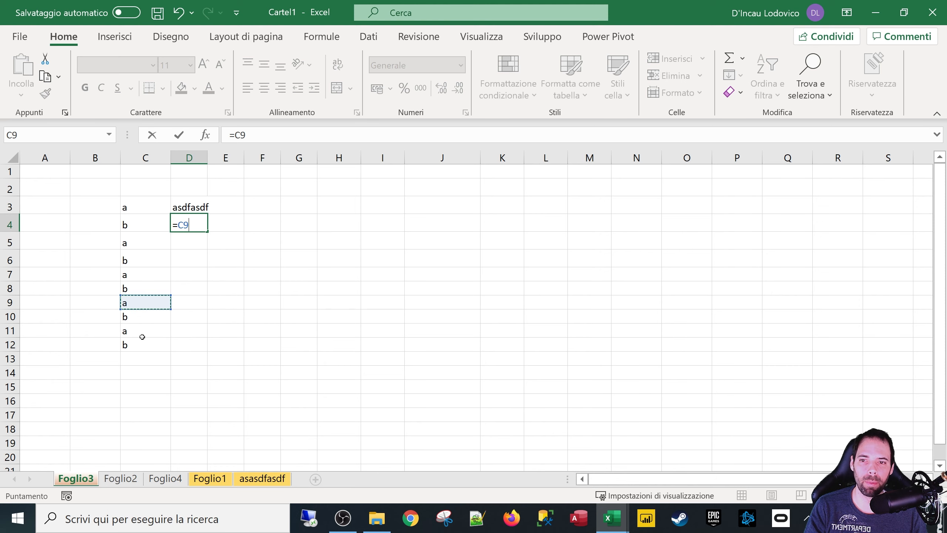
pyautogui.press('Return')
# Step: Test the reference in D4 by changing C9 to asdfasdf and finally to ssss
pyautogui.click(141, 302)
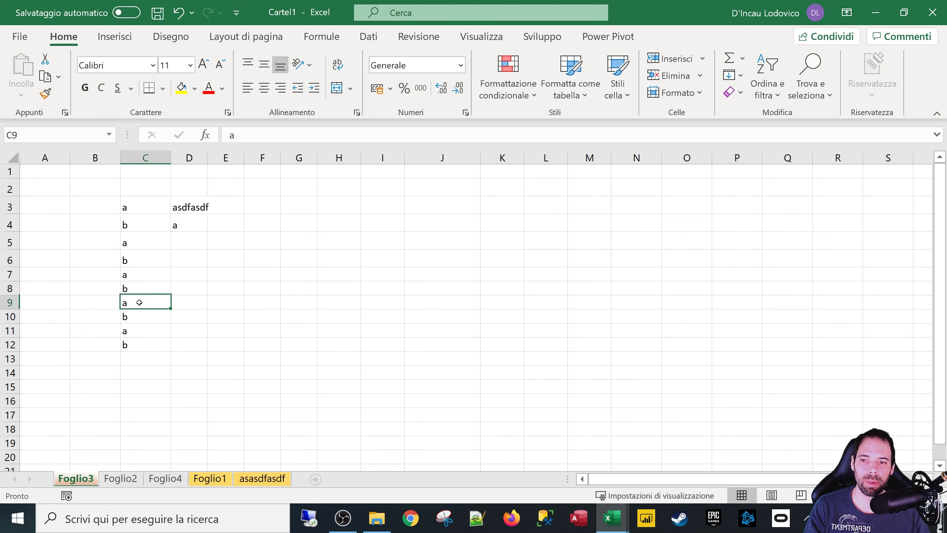
pyautogui.write('asdfasdf')
pyautogui.click(143, 328)
pyautogui.click(149, 302)
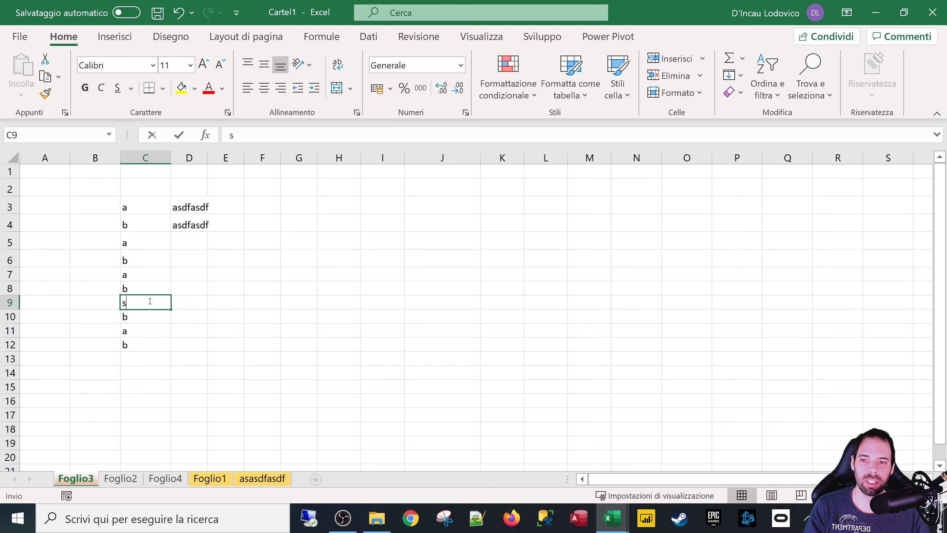
pyautogui.write('ssss')
pyautogui.click(139, 325)
# Step: Replace the formula in D4 with a reference to cell B11 of the other sheet, =Foglio2!B11
pyautogui.click(183, 234)
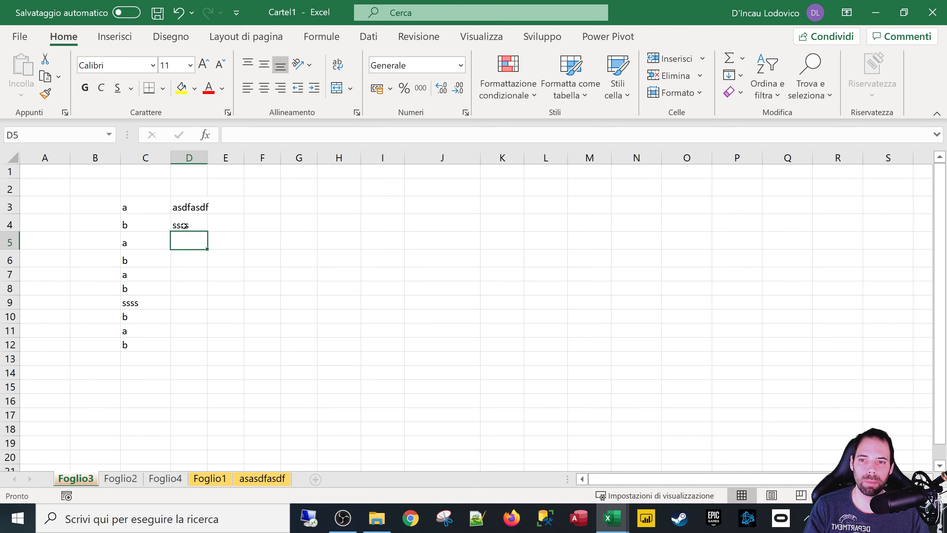
pyautogui.click(184, 224)
pyautogui.write('=')
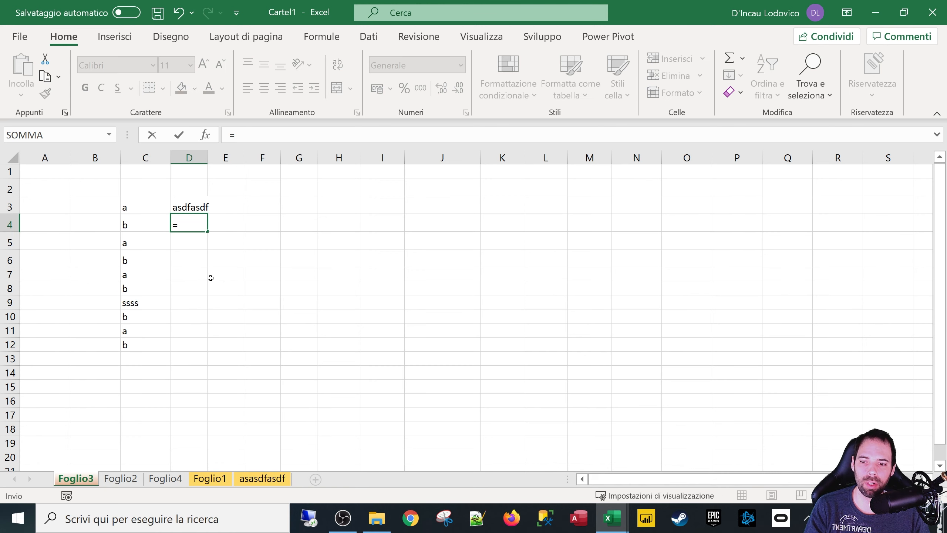
pyautogui.click(119, 479)
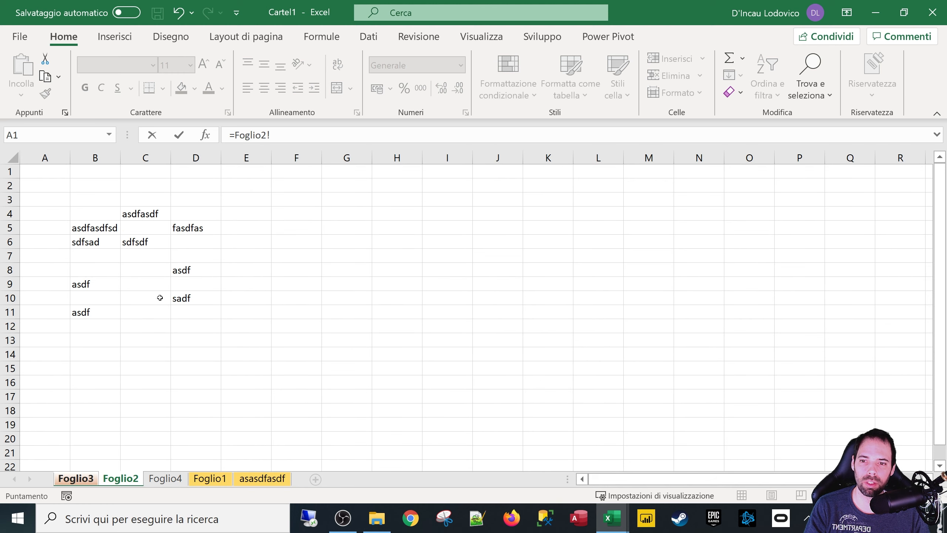
pyautogui.click(77, 312)
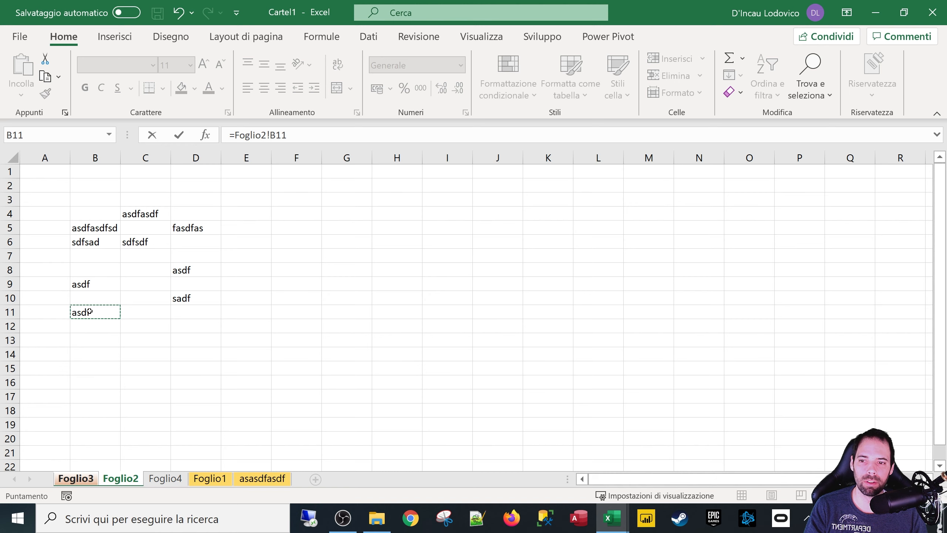
pyautogui.press('Return')
pyautogui.click(188, 221)
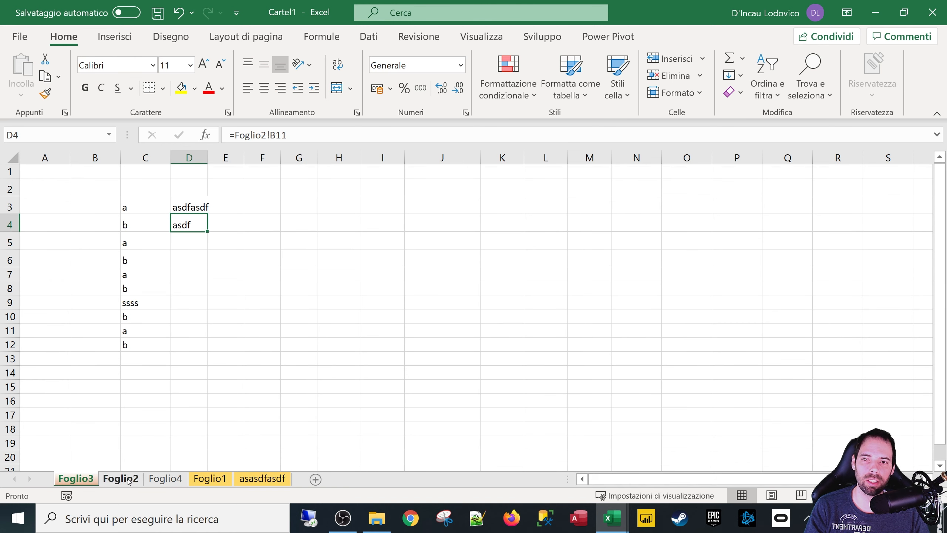
pyautogui.click(162, 288)
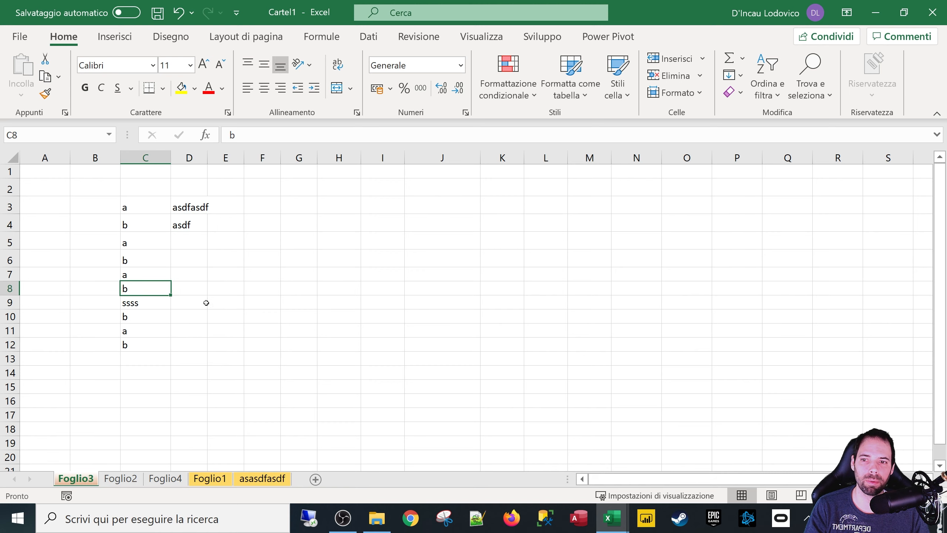
# Step: Open a second window of the Cartel1 workbook
pyautogui.click(144, 247)
pyautogui.click(248, 203)
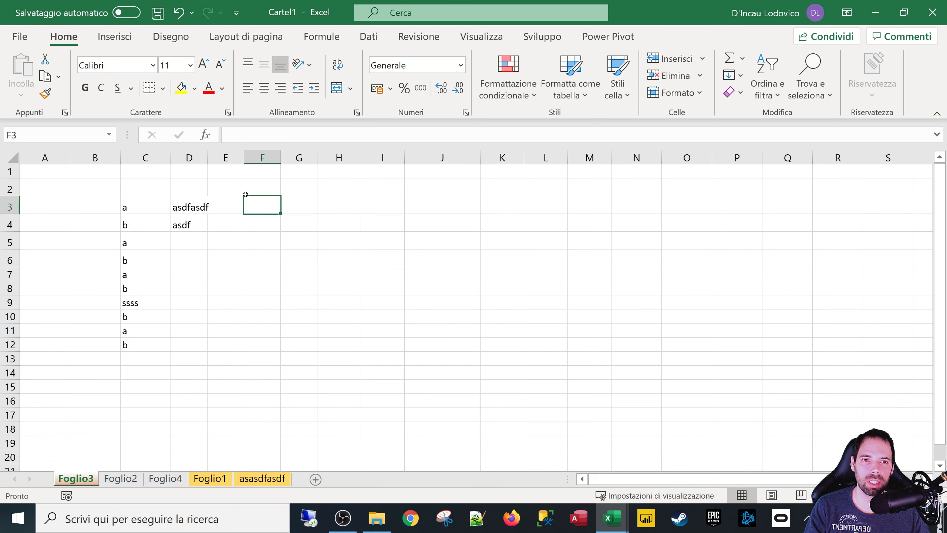
pyautogui.click(202, 207)
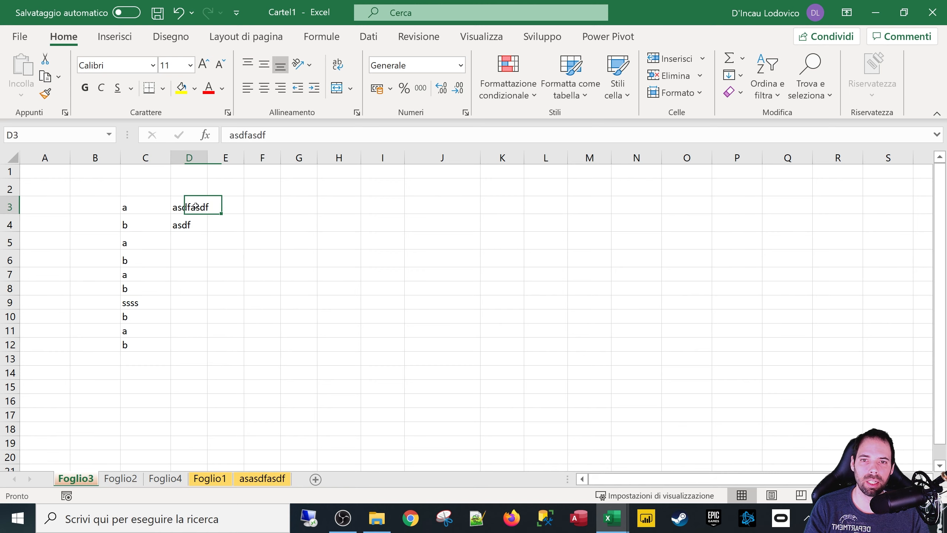
pyautogui.click(481, 37)
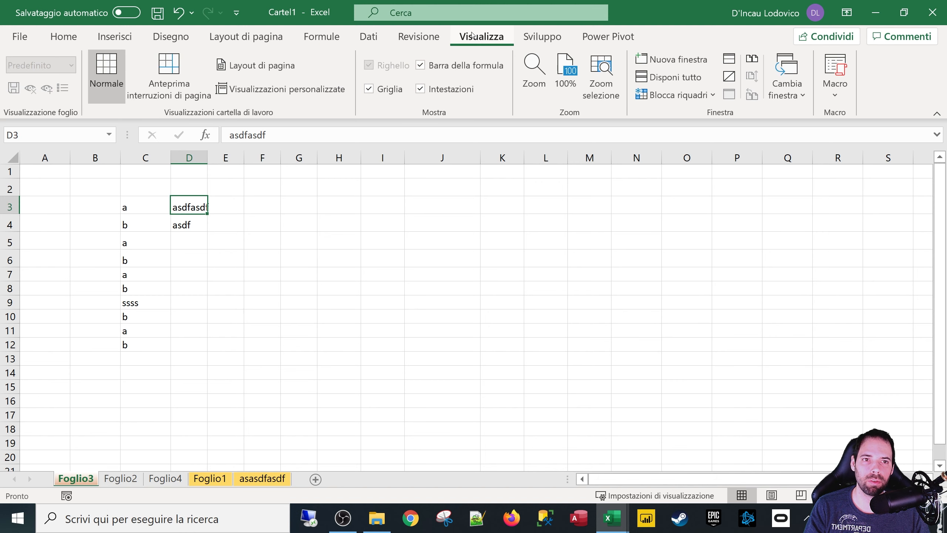
pyautogui.click(667, 60)
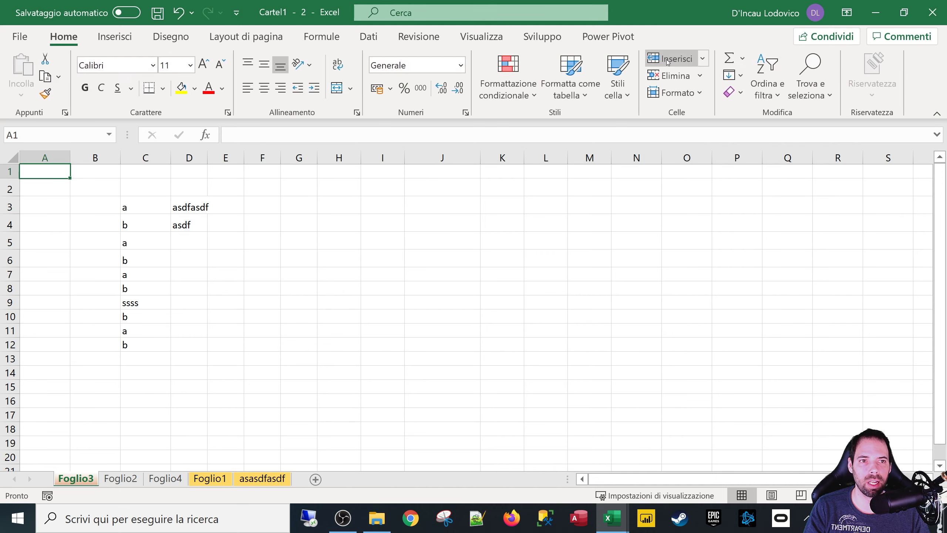
# Step: Close the Corsi YouTube workbook window and spread the two floating Cartel1 windows apart on the desktop
pyautogui.moveTo(651, 8); pyautogui.dragTo(572, 24)
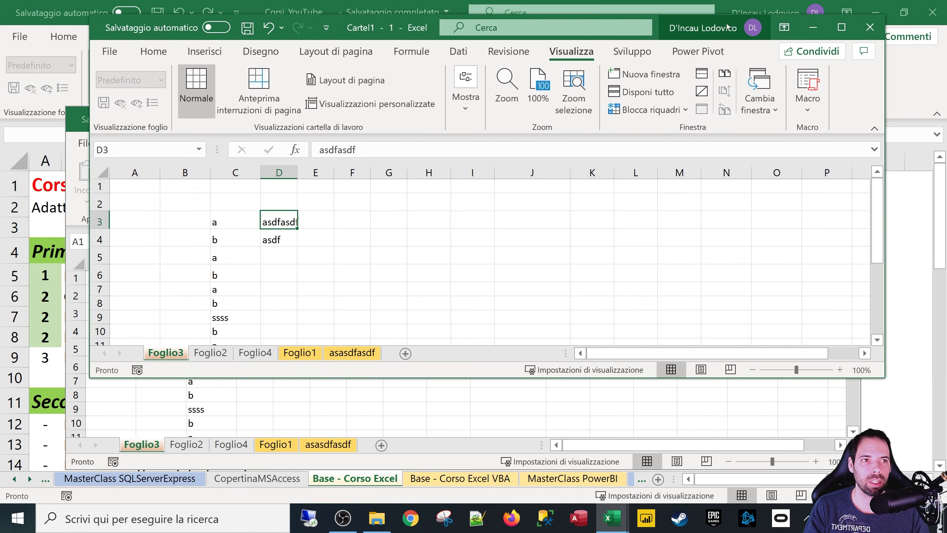
pyautogui.click(935, 11)
pyautogui.moveTo(659, 32); pyautogui.dragTo(654, 29)
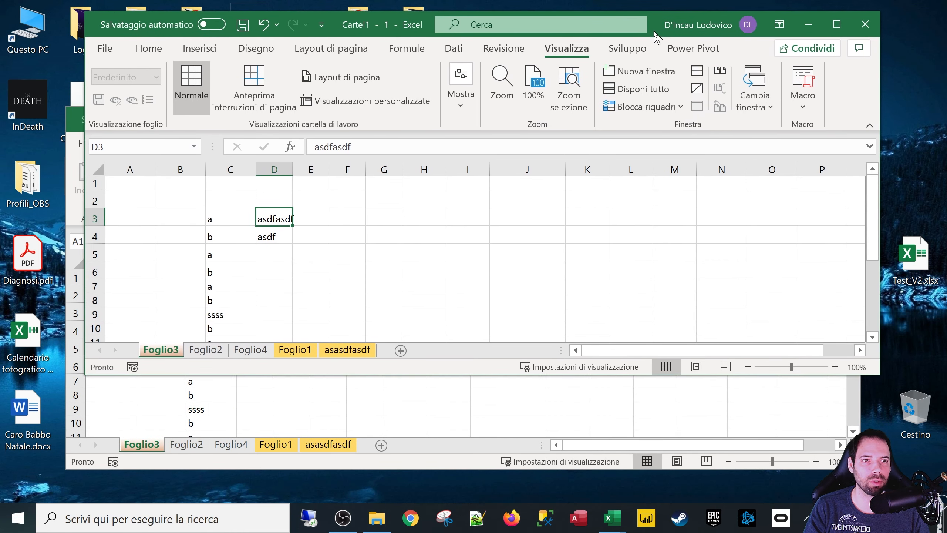
pyautogui.click(470, 381)
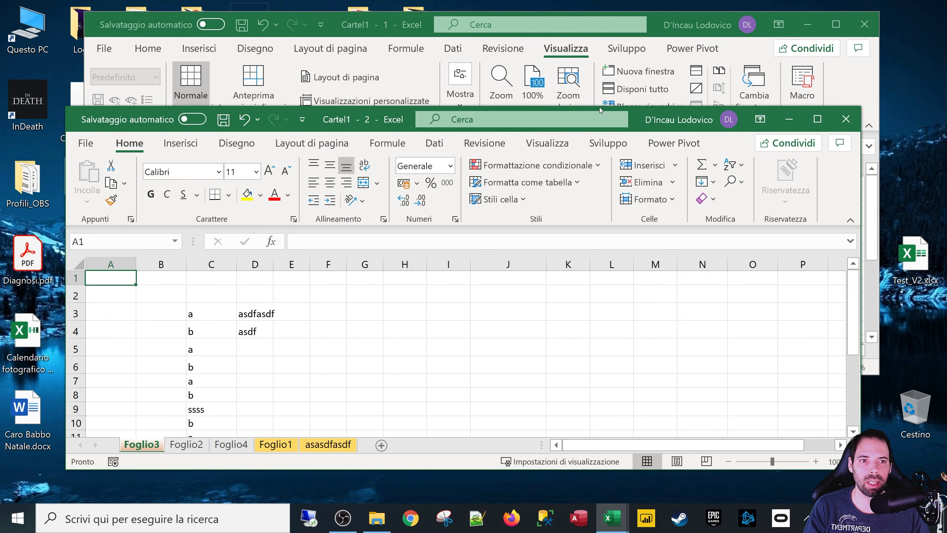
pyautogui.moveTo(633, 124); pyautogui.dragTo(850, 110)
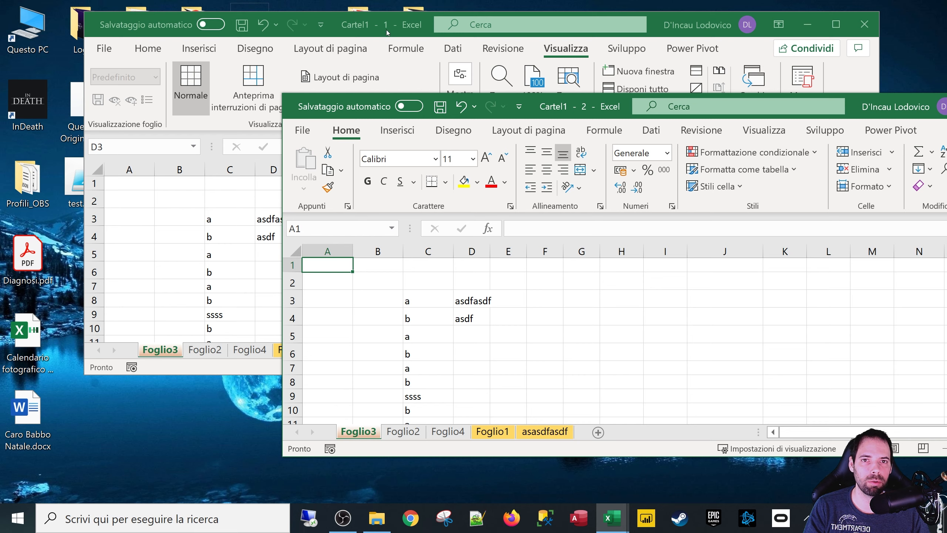
# Step: Open a third window of Cartel1 from the second one, then shrink it and offset it from the other two
pyautogui.click(763, 131)
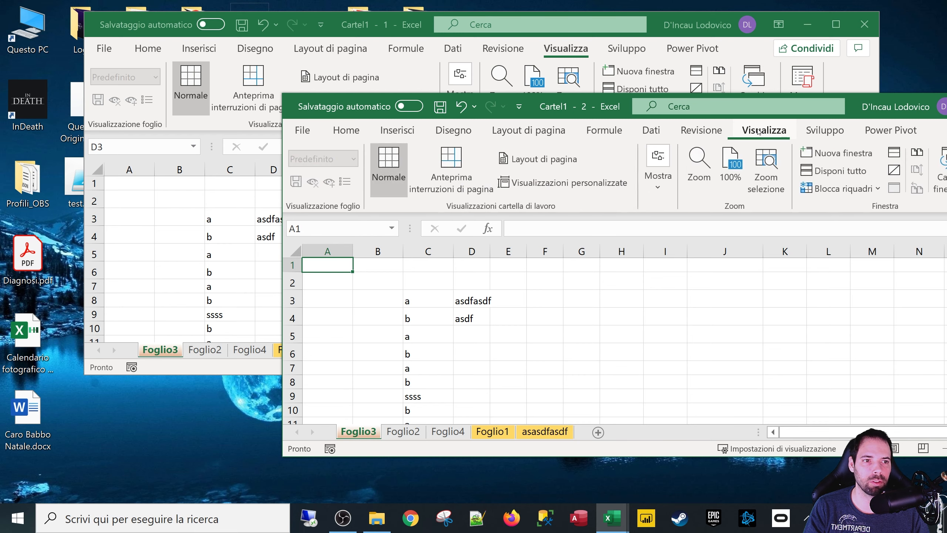
pyautogui.moveTo(849, 110); pyautogui.dragTo(792, 106)
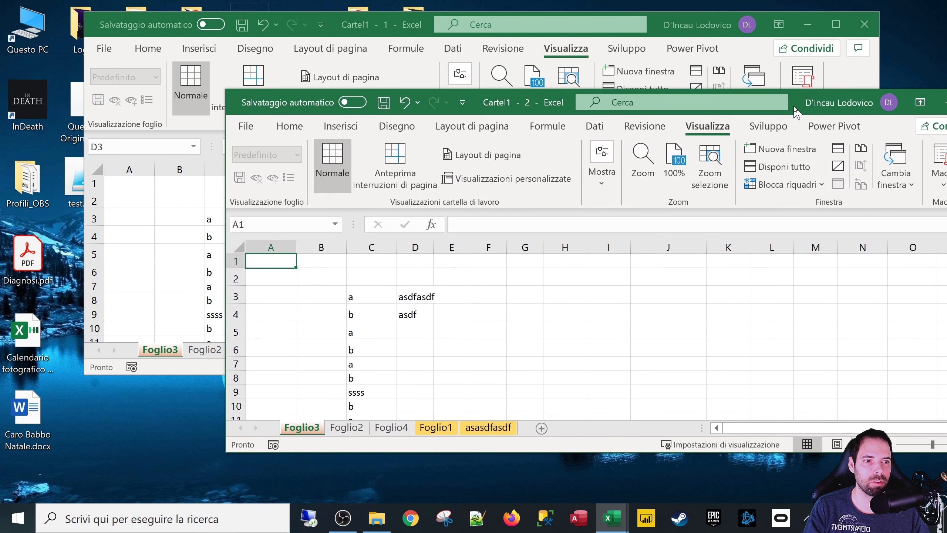
pyautogui.click(787, 149)
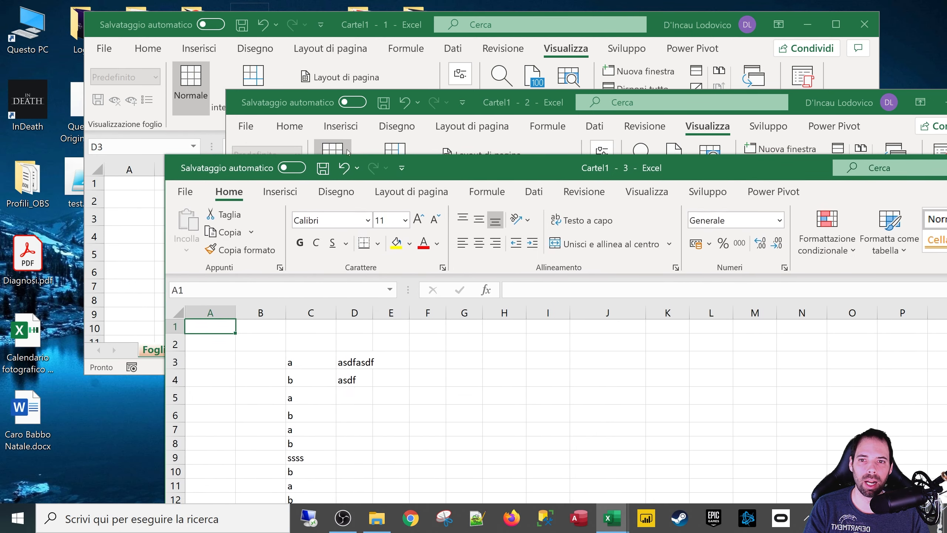
pyautogui.moveTo(166, 153); pyautogui.dragTo(671, 238)
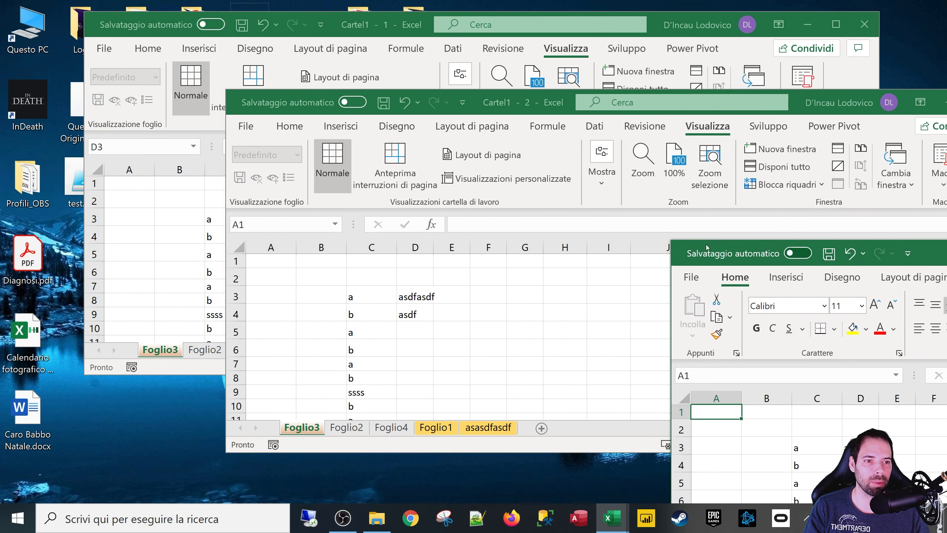
pyautogui.moveTo(941, 254); pyautogui.dragTo(501, 136)
pyautogui.moveTo(230, 121); pyautogui.dragTo(574, 201)
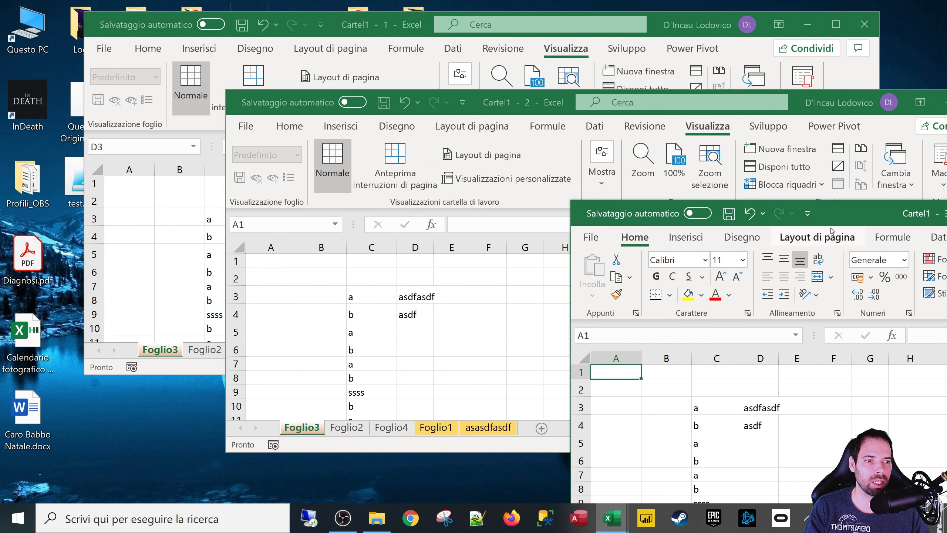
pyautogui.moveTo(861, 214); pyautogui.dragTo(727, 158)
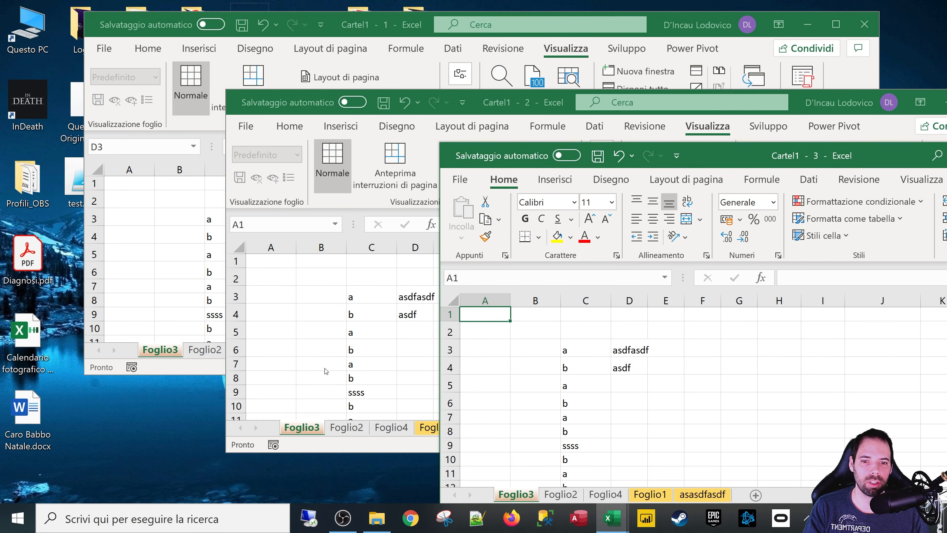
# Step: In the third window, enter dddddd in cells A3 and A6 and sssss in cell A9 of Foglio3
pyautogui.click(147, 292)
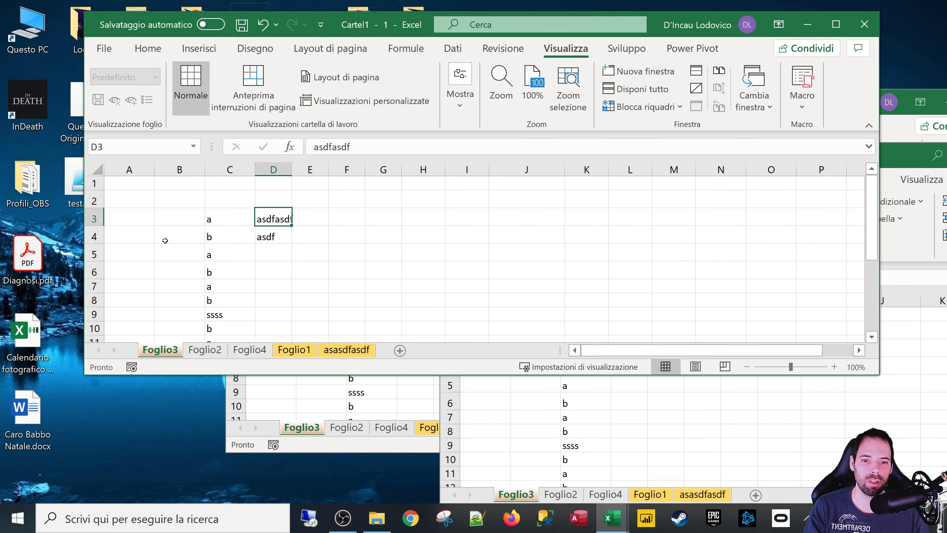
pyautogui.click(584, 429)
pyautogui.click(487, 348)
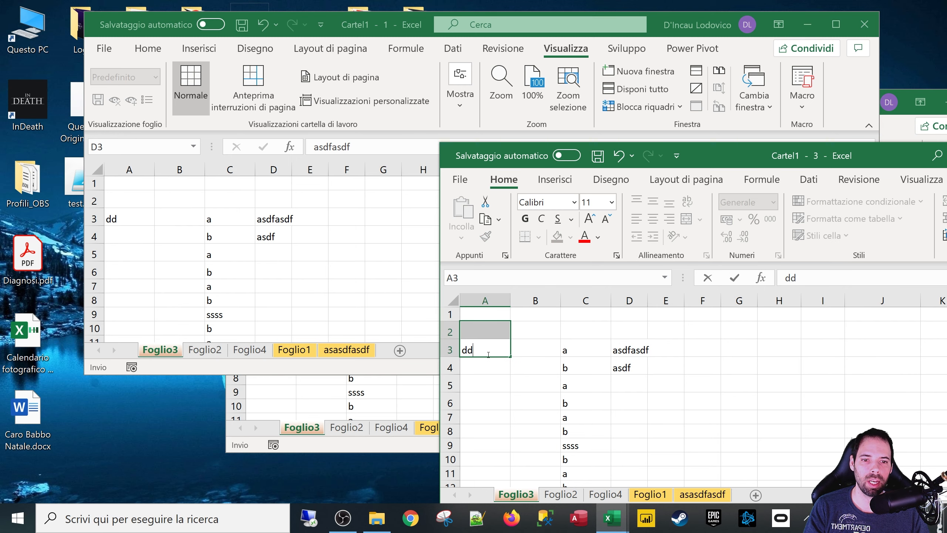
pyautogui.write('dddddd')
pyautogui.click(483, 400)
pyautogui.write('dddddd')
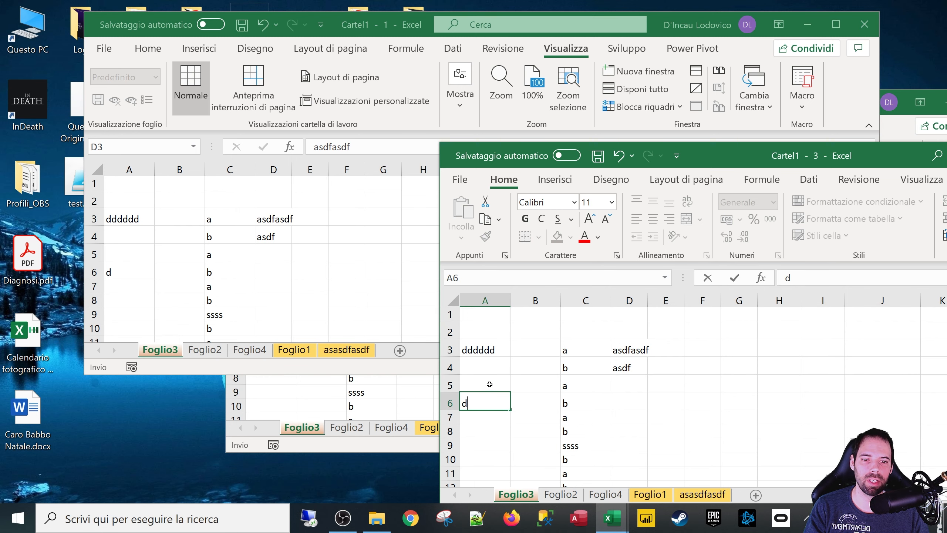
pyautogui.click(493, 447)
pyautogui.write('sssss')
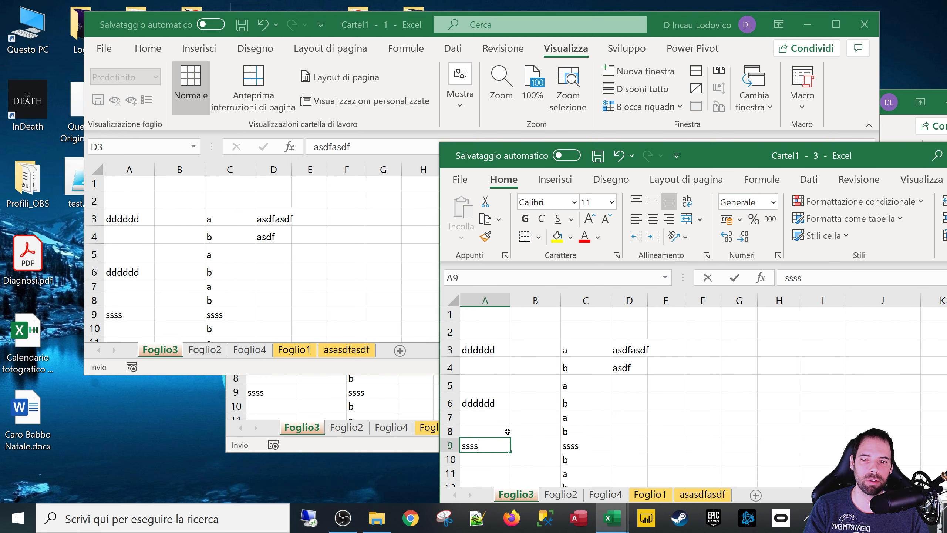
pyautogui.click(535, 359)
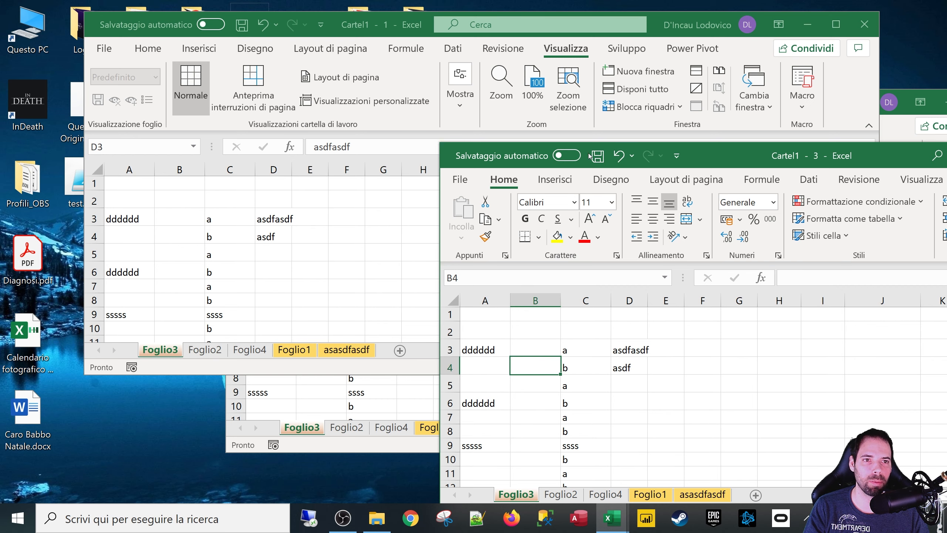
# Step: Open a fourth window of Cartel1 from the first one and arrange all windows with the tiled option, Affiancate
pyautogui.click(626, 70)
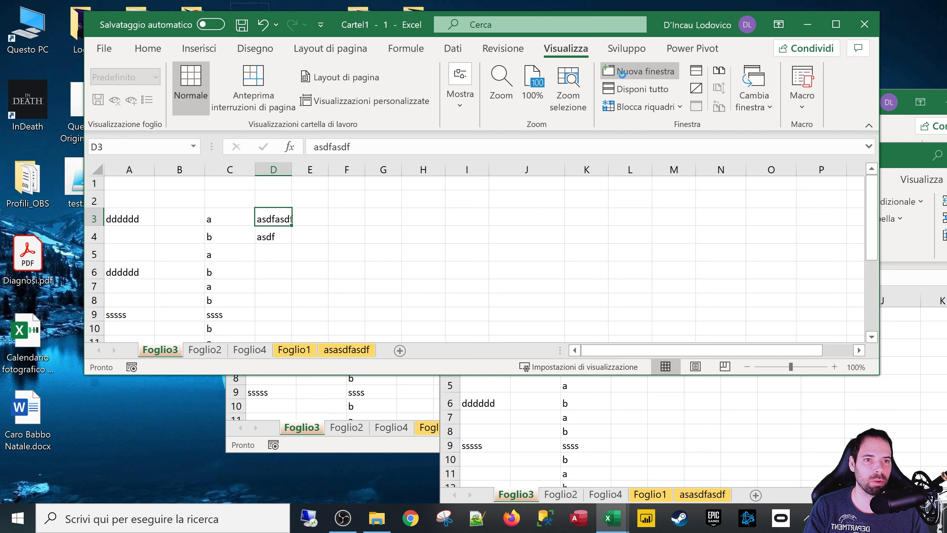
pyautogui.click(622, 73)
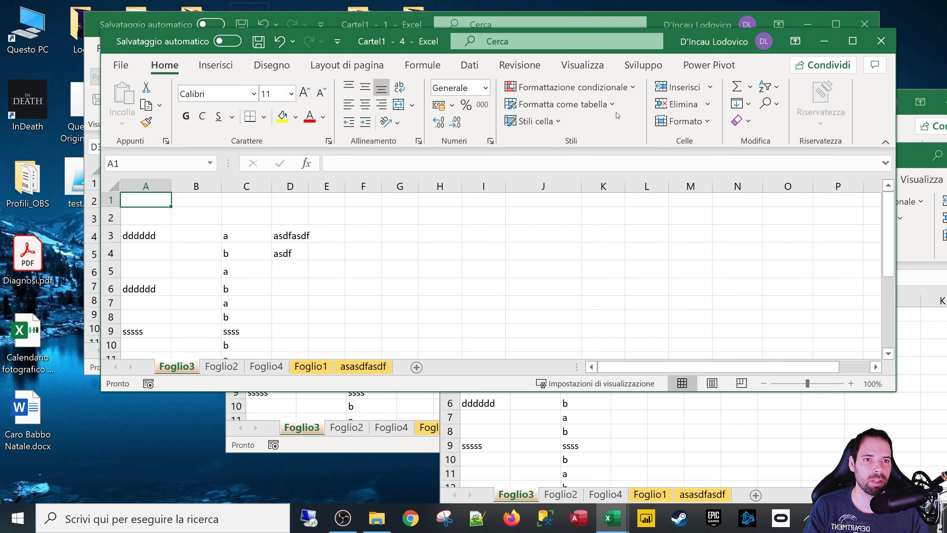
pyautogui.click(599, 66)
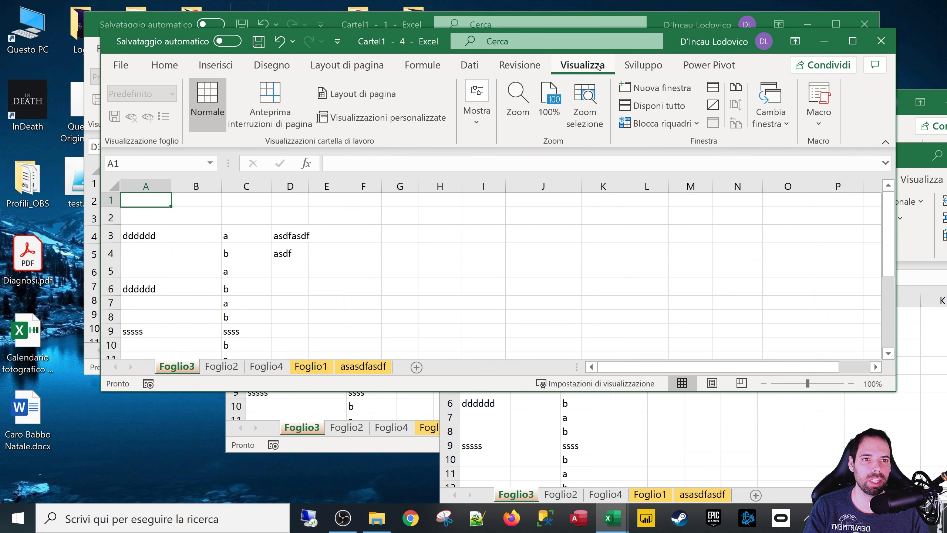
pyautogui.click(647, 107)
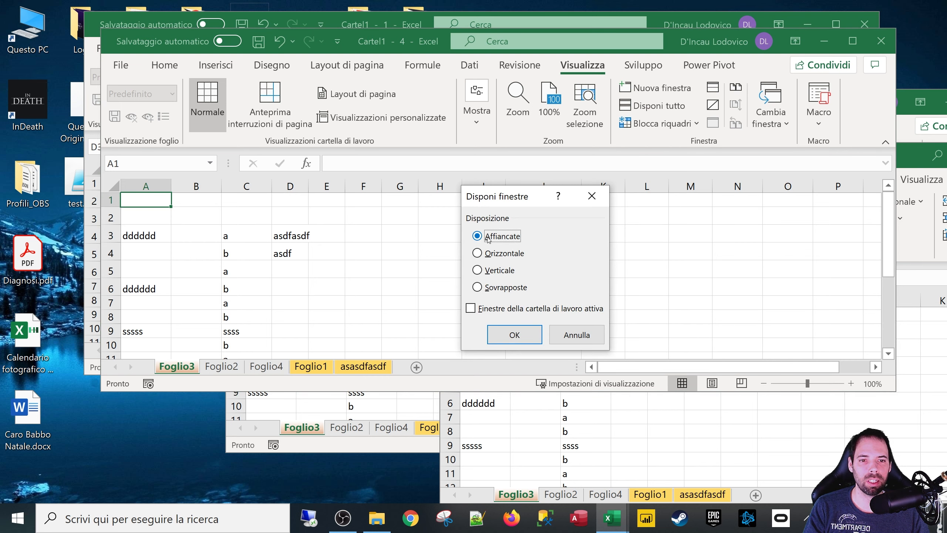
pyautogui.click(514, 336)
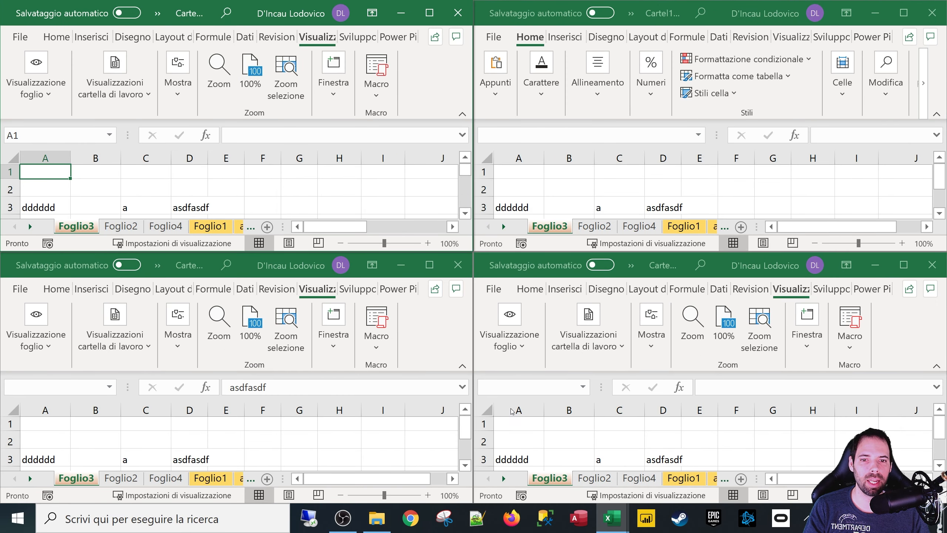
# Step: Collapse the ribbon in each of the four tiled windows to make room for the cells
pyautogui.click(463, 366)
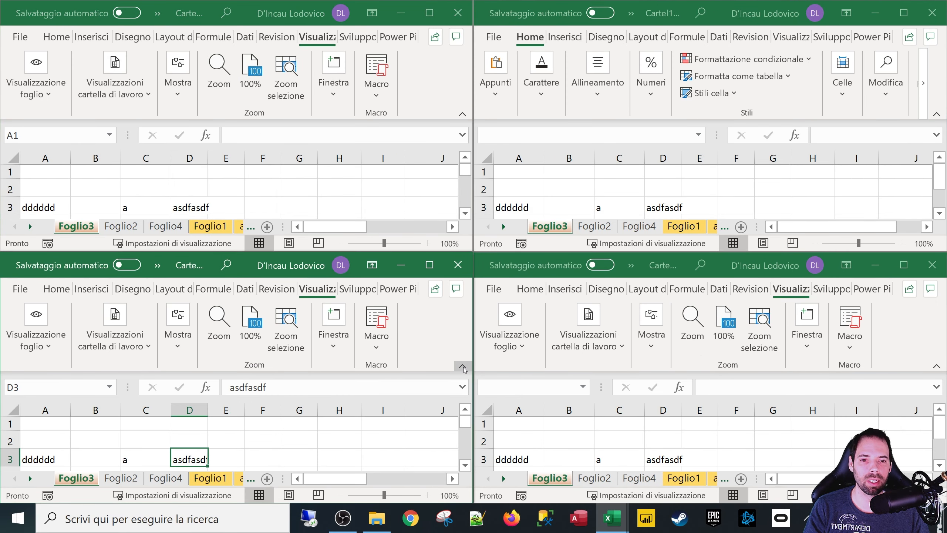
pyautogui.click(463, 114)
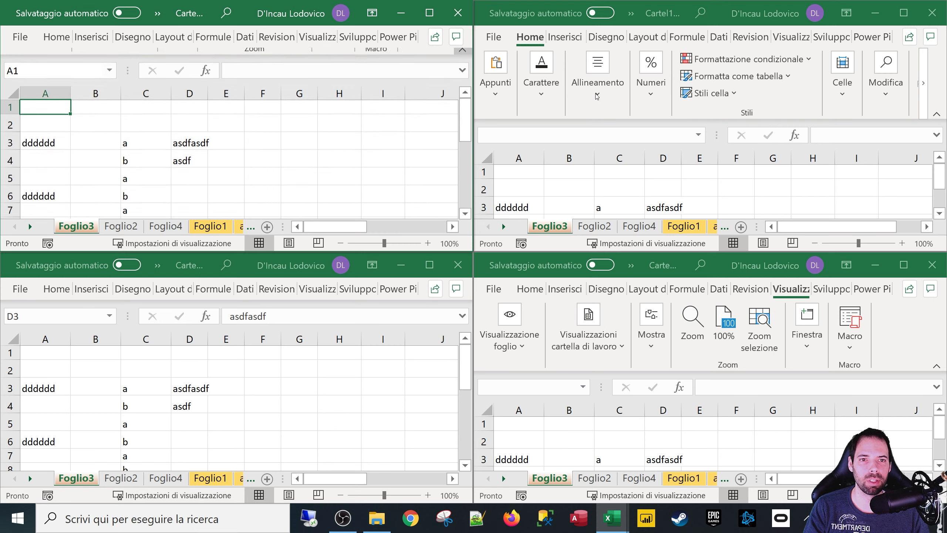
pyautogui.click(935, 116)
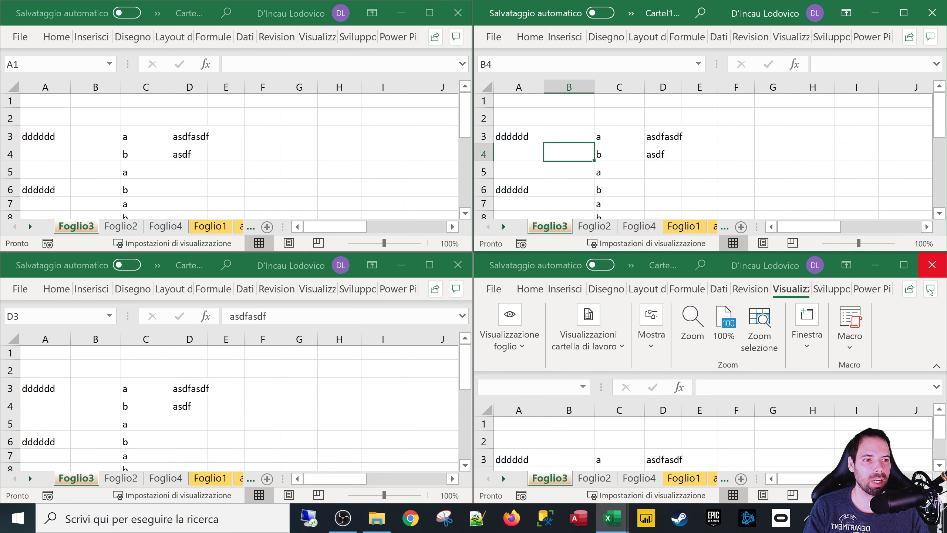
pyautogui.click(936, 369)
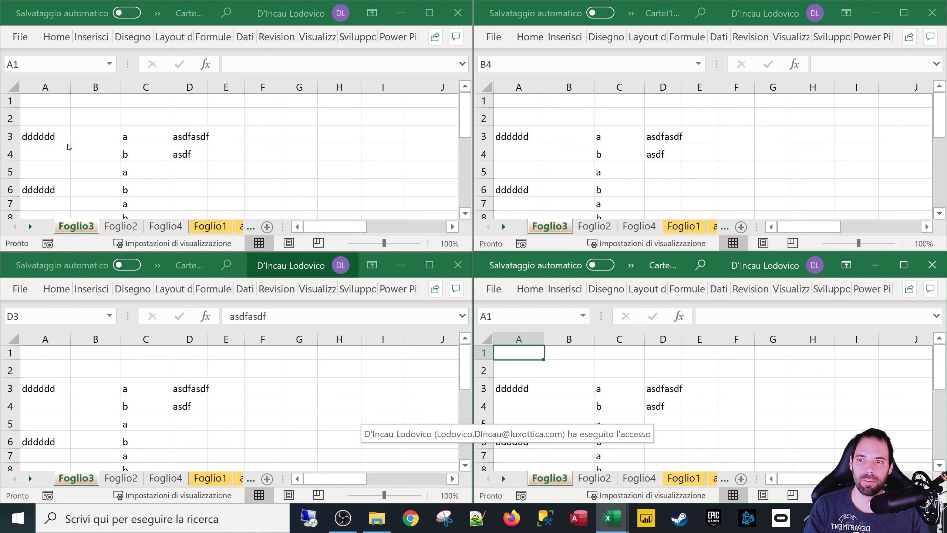
# Step: Enter aaaaaaaaaa in cell A1 of Foglio3 in the upper-left tiled window
pyautogui.click(48, 106)
pyautogui.write('aaaa')
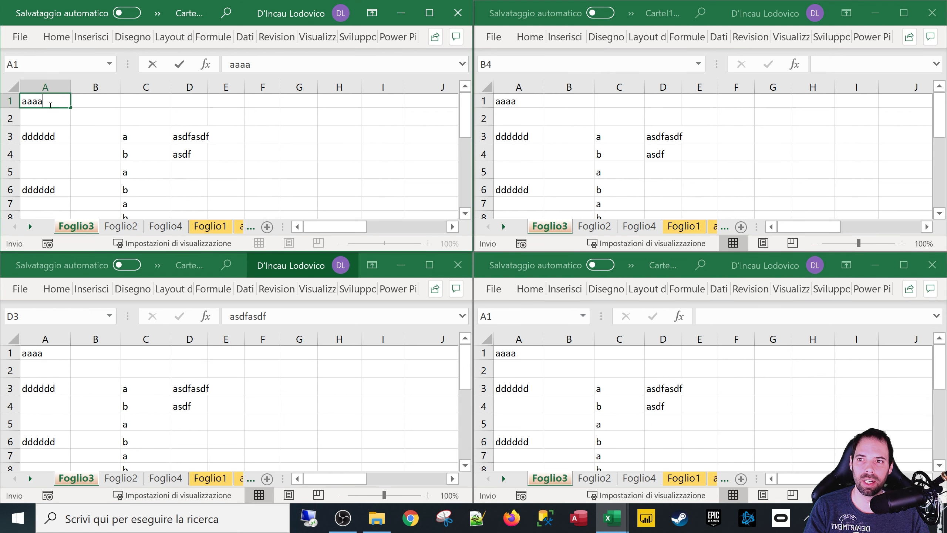
pyautogui.write('aa')
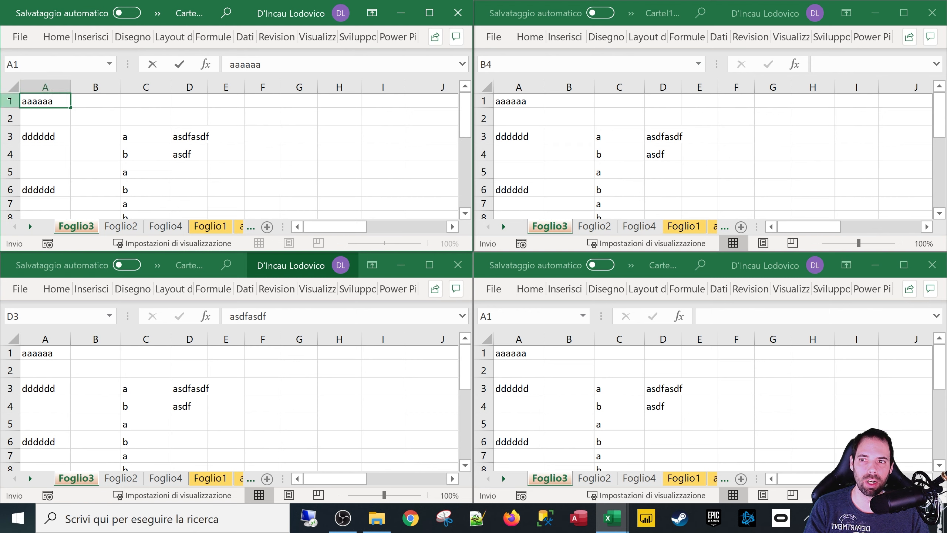
pyautogui.write('aaaa')
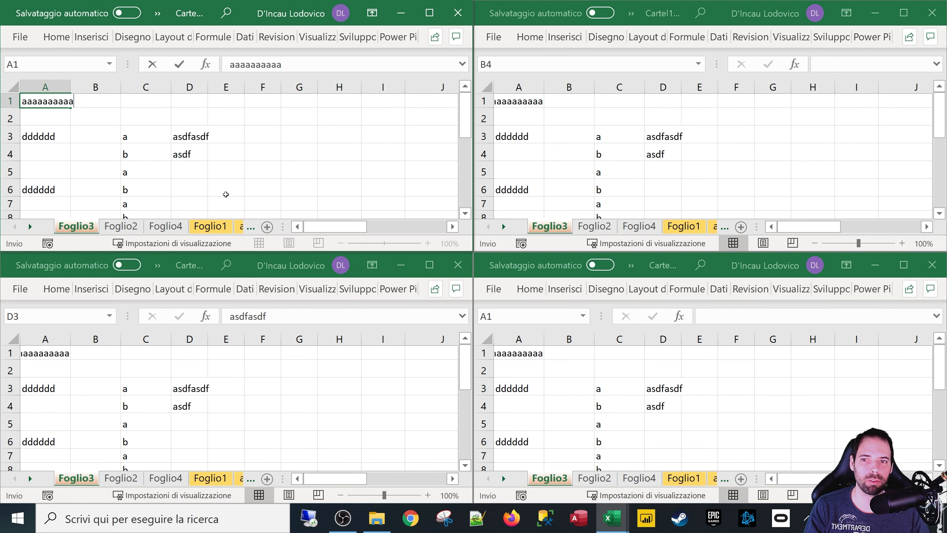
pyautogui.click(102, 116)
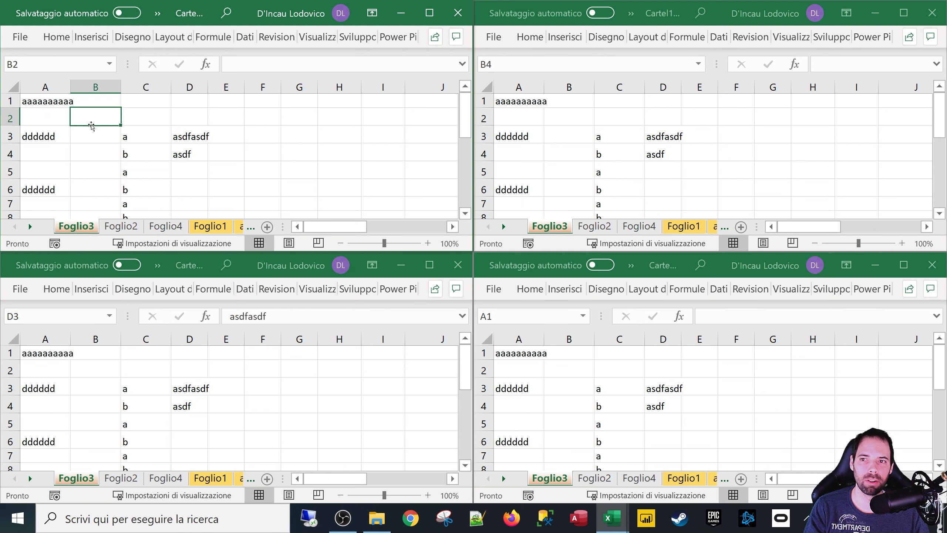
# Step: Show Foglio2 in the upper-right tiled window and fill its data block, starting at A1 across columns A to D, with yellow
pyautogui.click(596, 226)
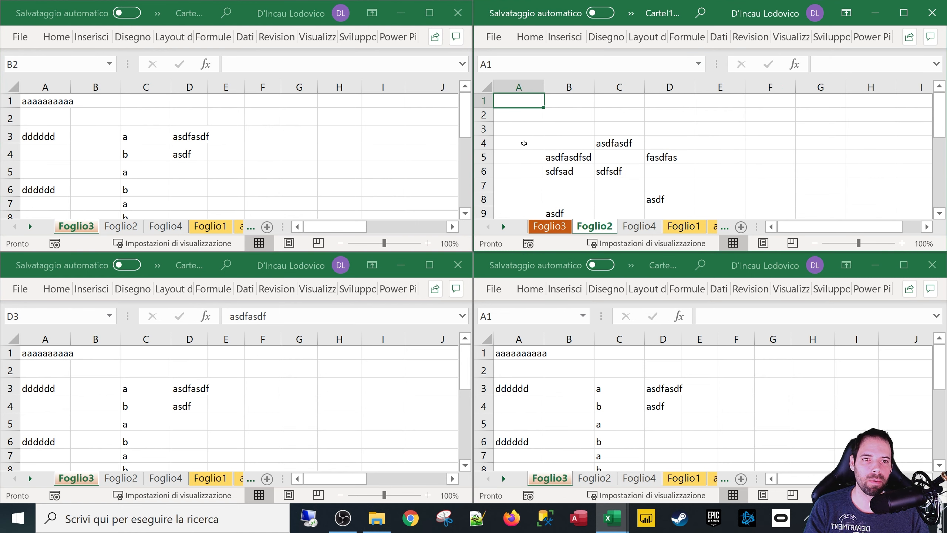
pyautogui.moveTo(522, 100); pyautogui.dragTo(703, 209)
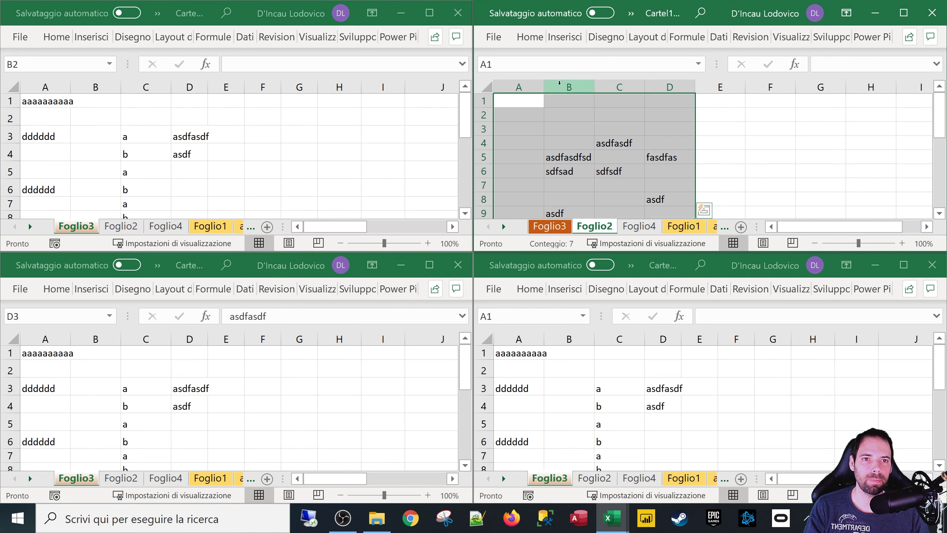
pyautogui.click(530, 39)
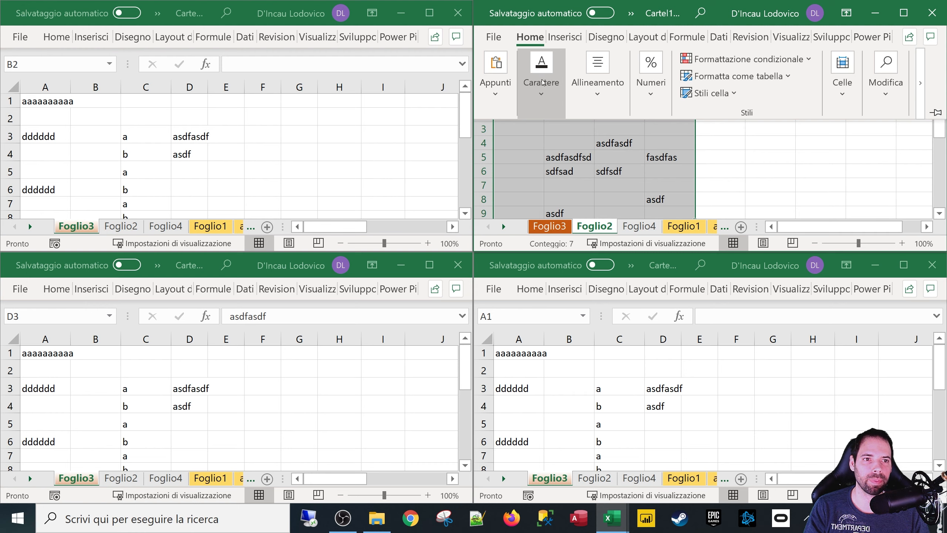
pyautogui.click(501, 99)
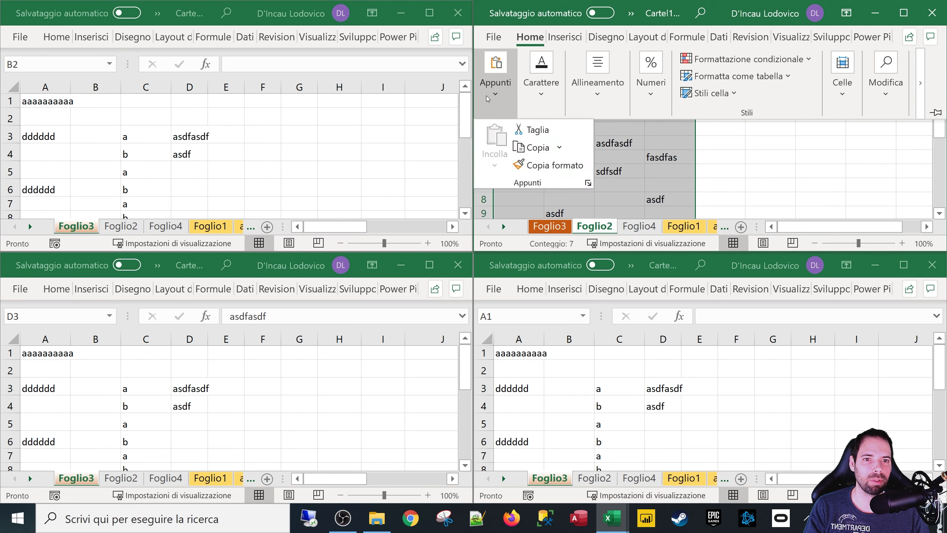
pyautogui.click(556, 101)
pyautogui.click(627, 159)
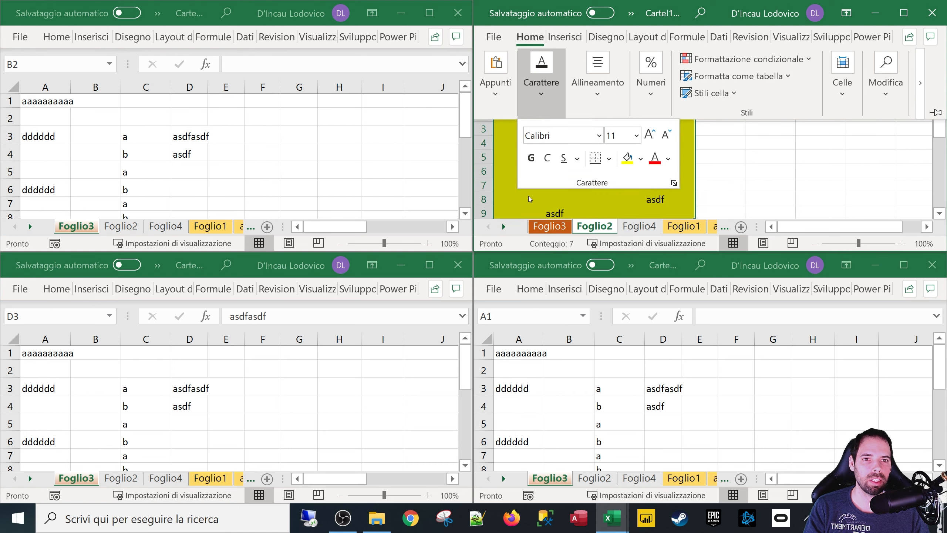
pyautogui.click(555, 198)
pyautogui.moveTo(507, 100); pyautogui.dragTo(660, 195)
pyautogui.click(567, 154)
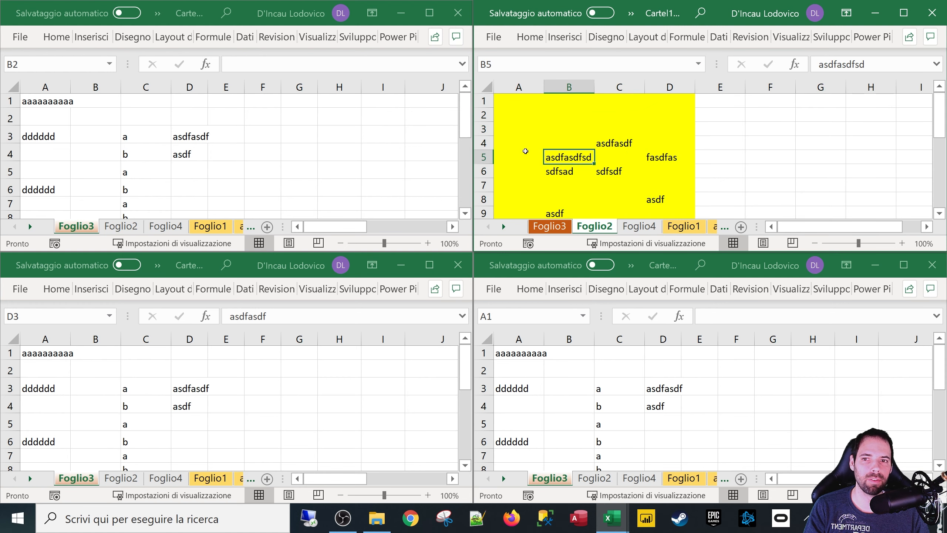
# Step: Select the Foglio2 reference in cell D4 of Foglio3 in the upper-left window and show Foglio4 in the lower-right one
pyautogui.click(113, 151)
pyautogui.press('Left')
pyautogui.click(189, 149)
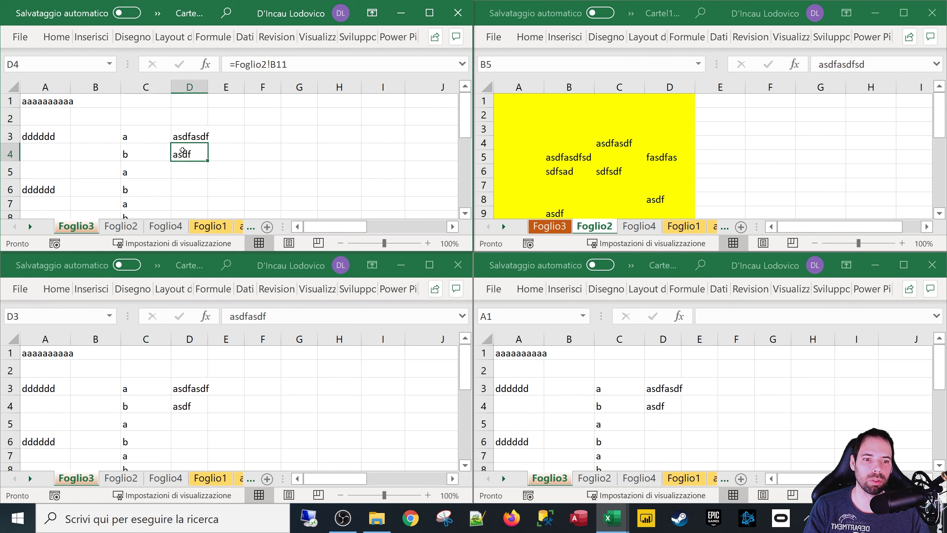
pyautogui.click(630, 479)
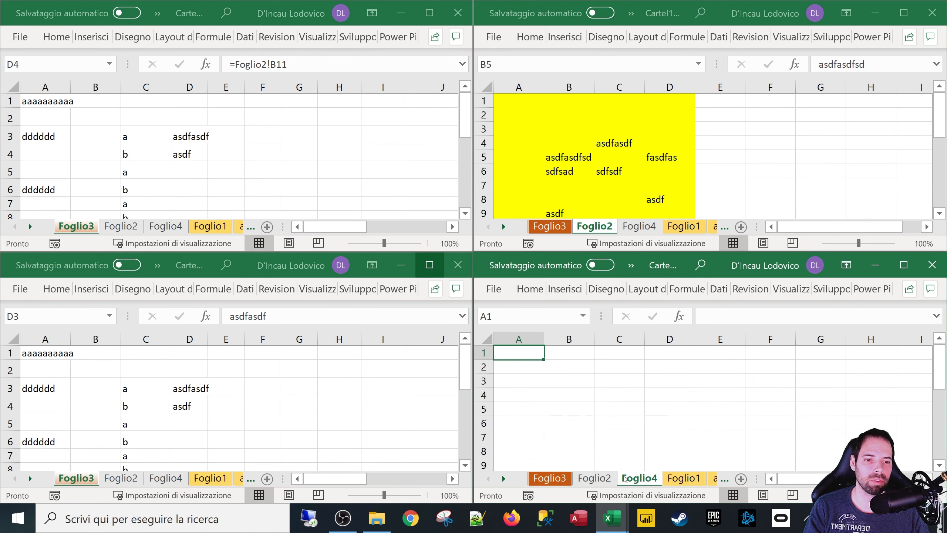
pyautogui.click(339, 405)
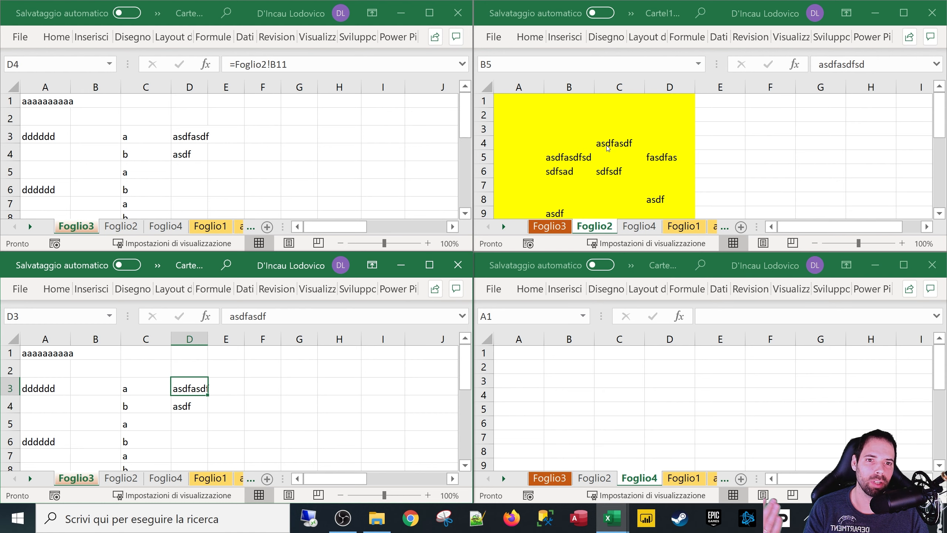
pyautogui.click(206, 144)
pyautogui.click(267, 184)
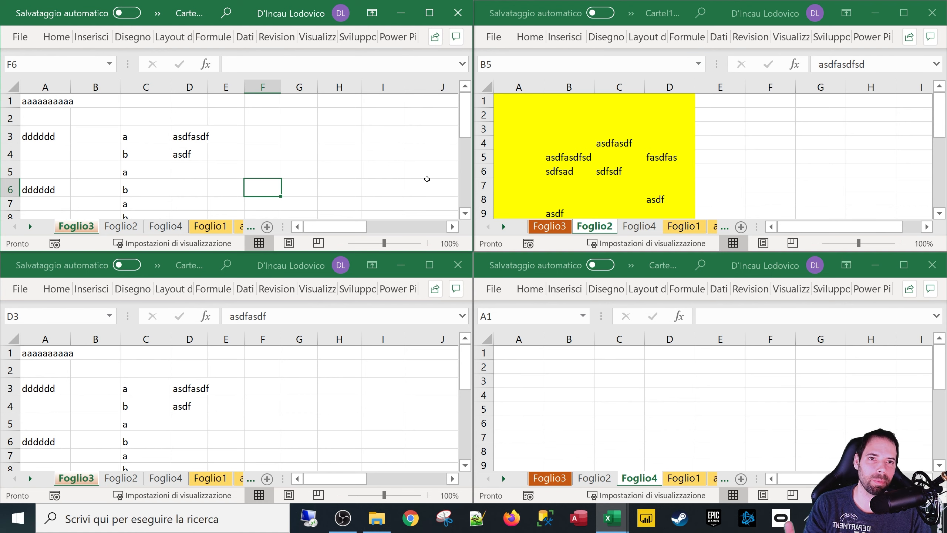
pyautogui.click(358, 152)
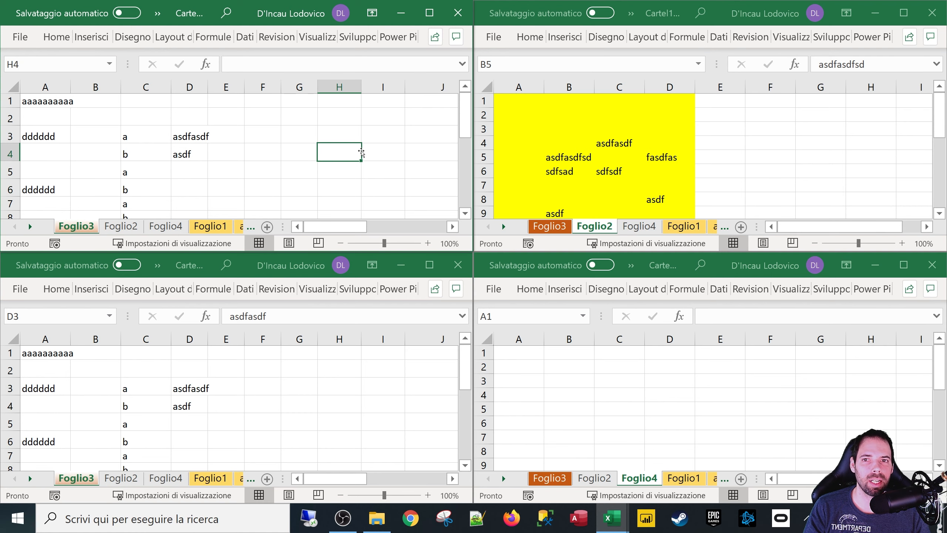
pyautogui.click(245, 37)
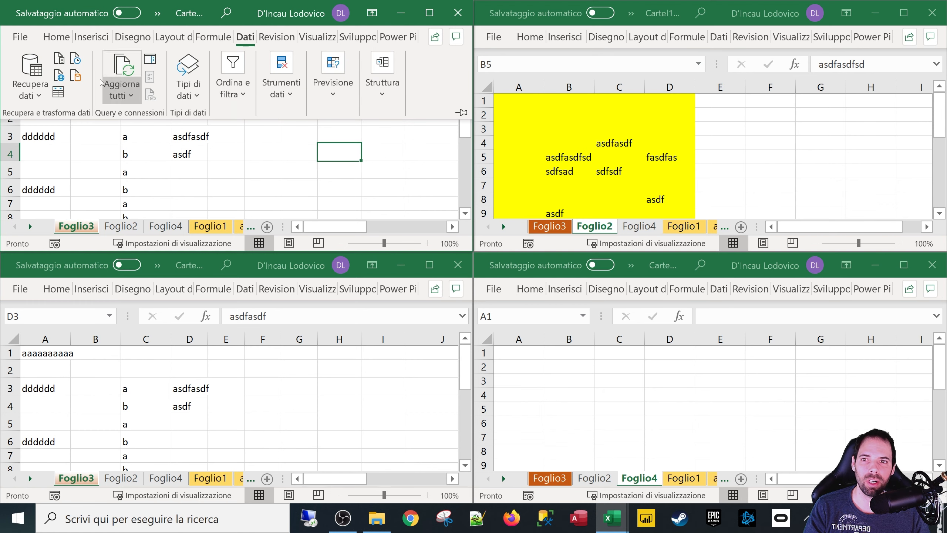
pyautogui.click(299, 97)
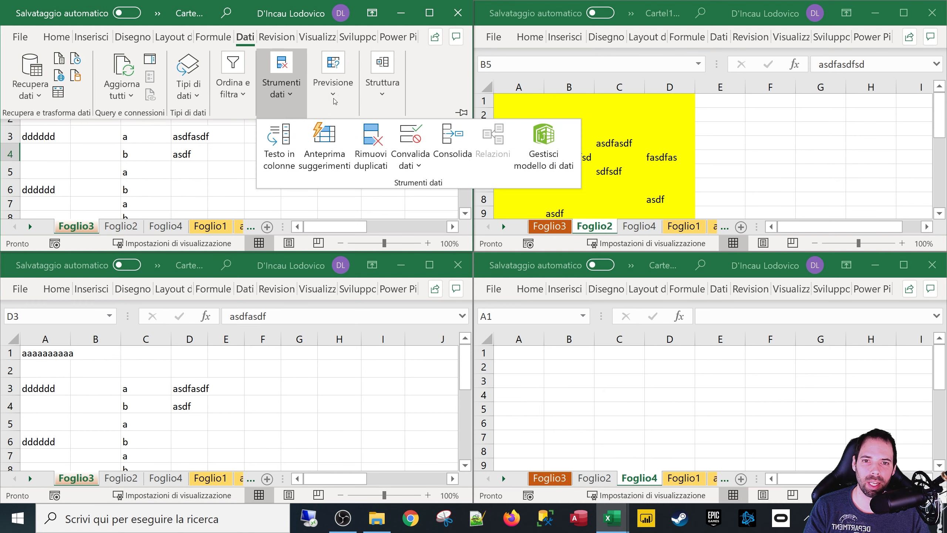
pyautogui.click(335, 100)
pyautogui.click(380, 95)
pyautogui.click(381, 93)
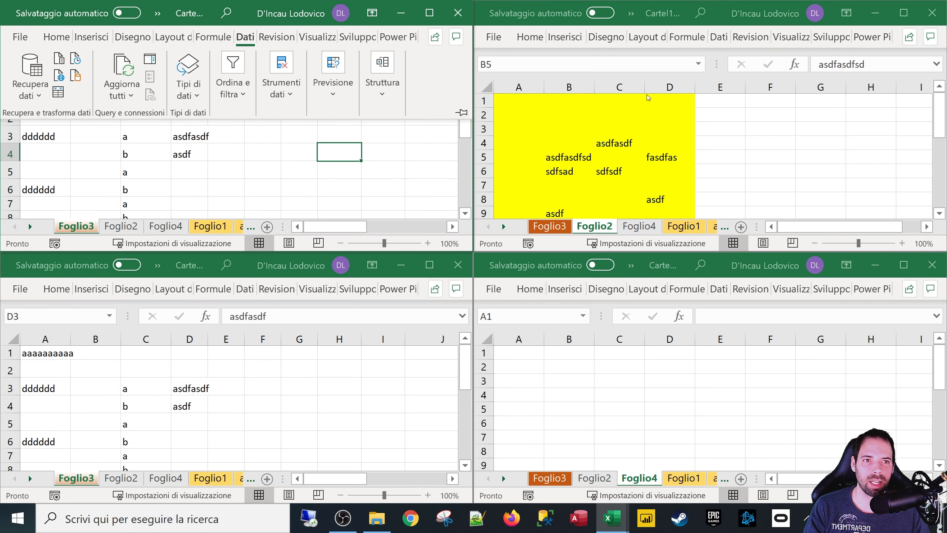
# Step: Close the other three windows of Cartel1 and maximize the remaining one showing Foglio3
pyautogui.click(935, 13)
pyautogui.click(935, 267)
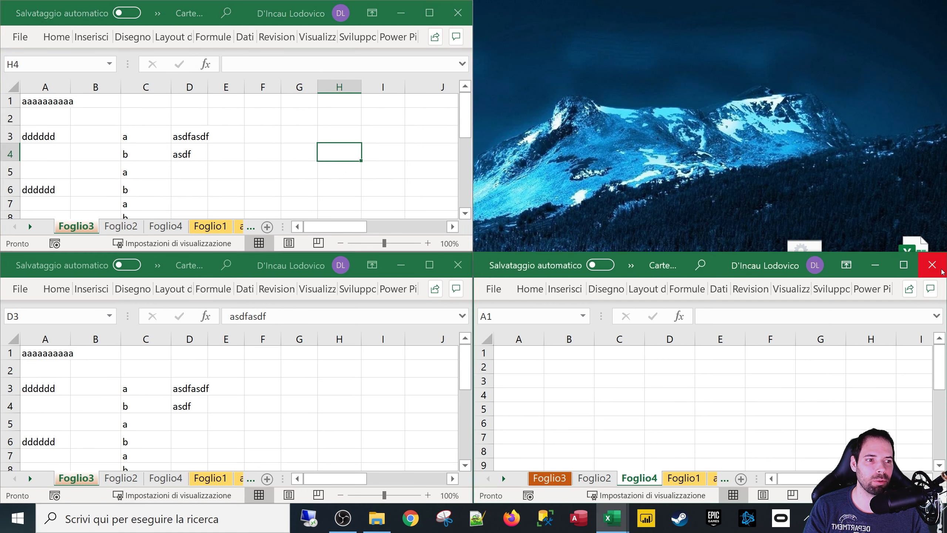
pyautogui.click(458, 265)
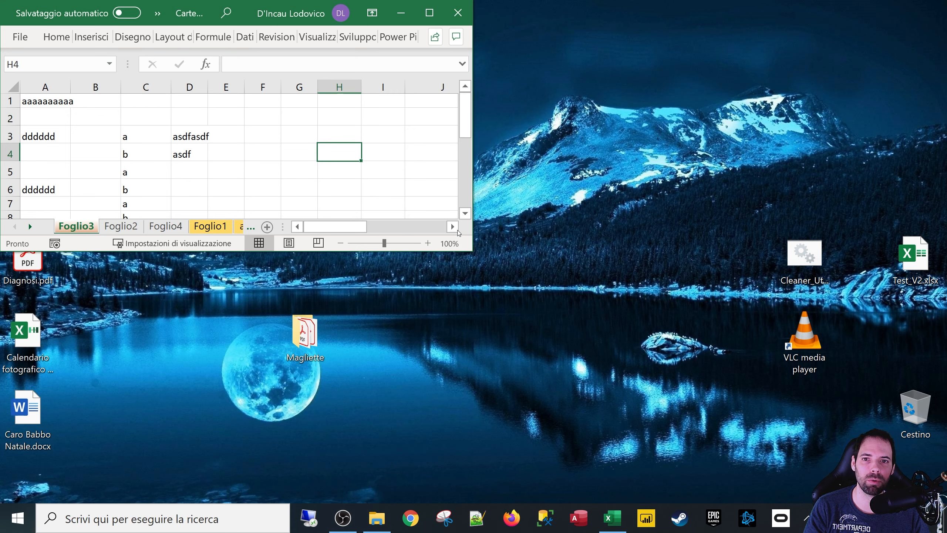
pyautogui.click(429, 13)
pyautogui.click(327, 279)
pyautogui.click(198, 246)
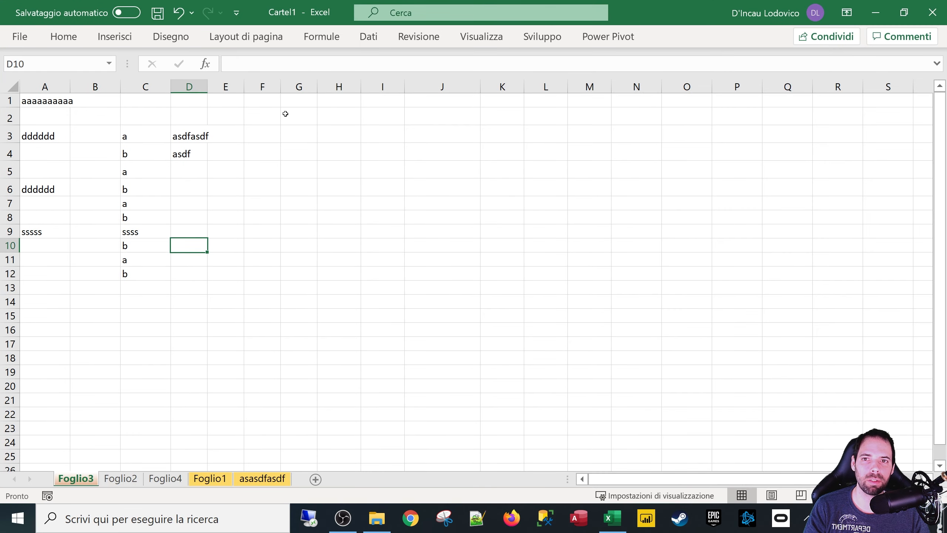
# Step: Pin the ribbon open again with the page layout commands, Layout di pagina, displayed
pyautogui.click(245, 36)
pyautogui.click(934, 112)
pyautogui.click(338, 239)
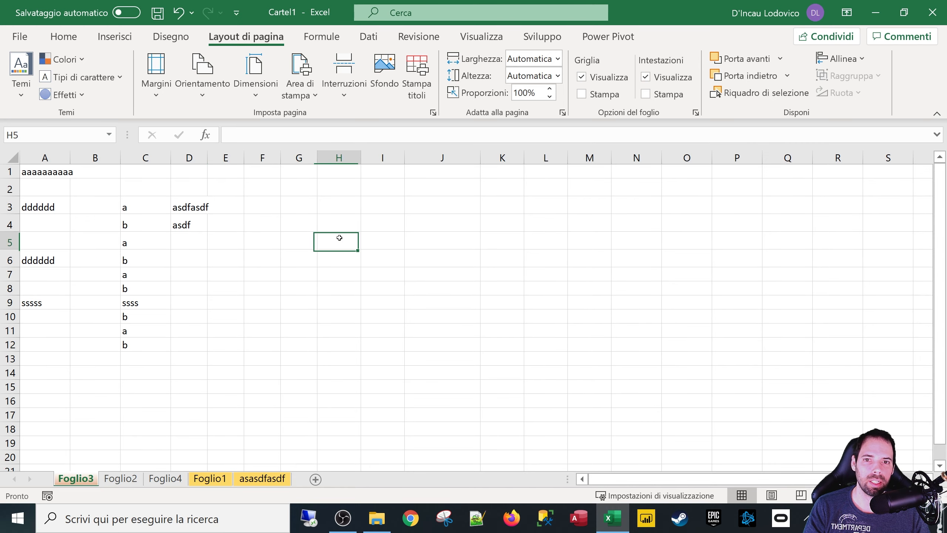
pyautogui.click(229, 296)
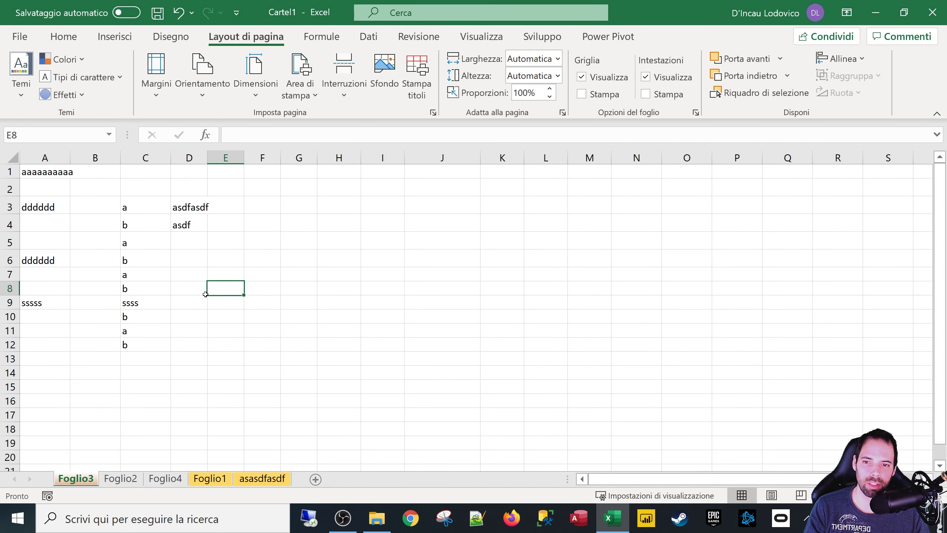
# Step: Zoom Foglio3 in and back out until the zoom level is 85%
pyautogui.keyDown('ctrl'); pyautogui.scroll(6, 156, 268); pyautogui.keyUp('ctrl')
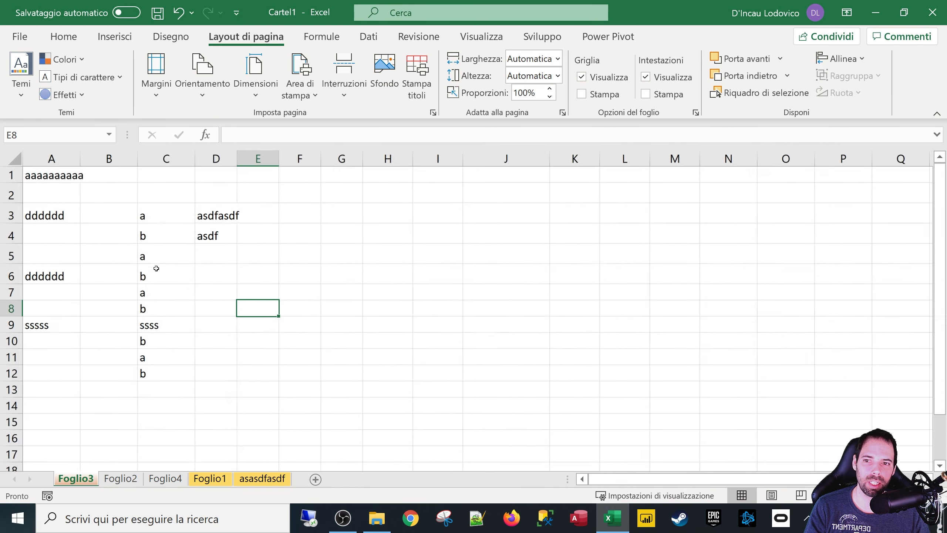
pyautogui.keyDown('ctrl'); pyautogui.scroll(-6, 153, 275); pyautogui.keyUp('ctrl')
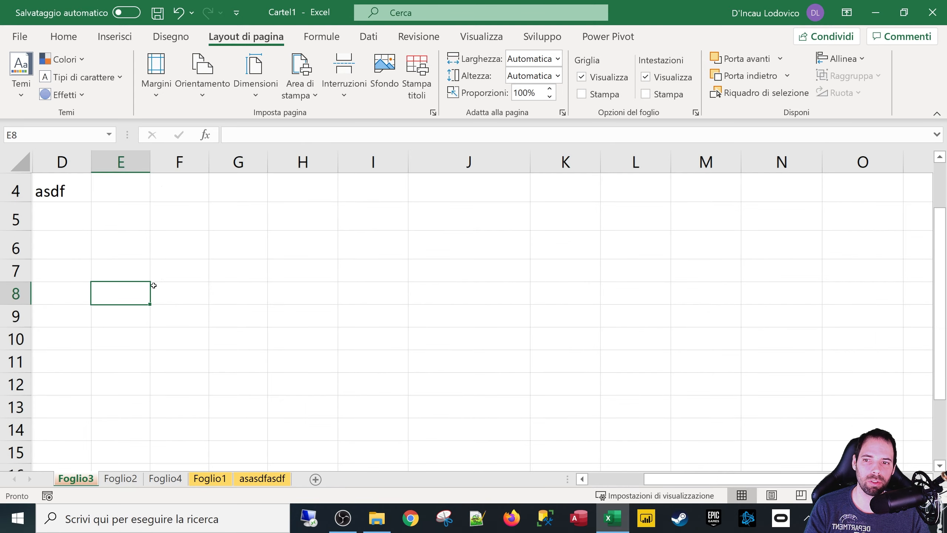
pyautogui.click(160, 231)
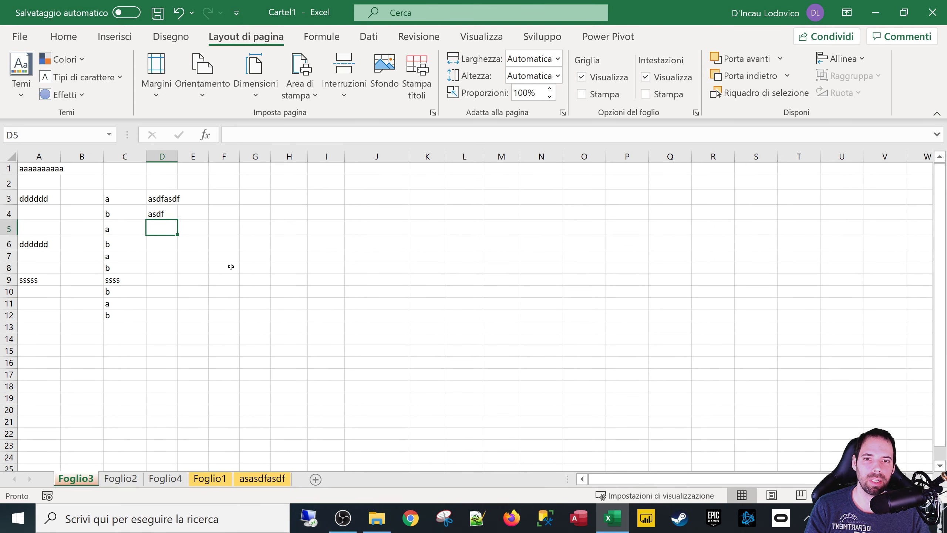
pyautogui.click(128, 257)
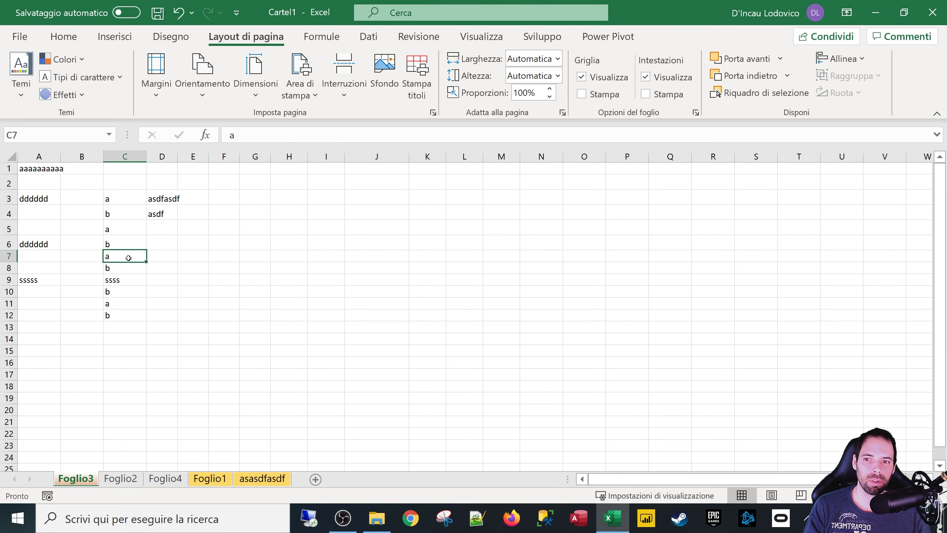
pyautogui.click(248, 245)
pyautogui.click(298, 200)
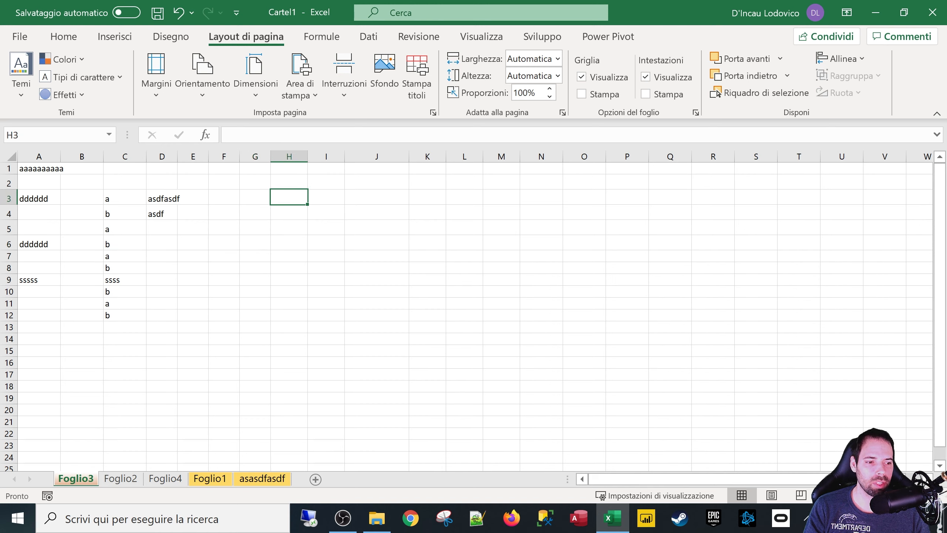
# Step: Turn the maximized workbook into an enlarged floating window and set its zoom to 100%
pyautogui.moveTo(706, 13); pyautogui.dragTo(306, 56)
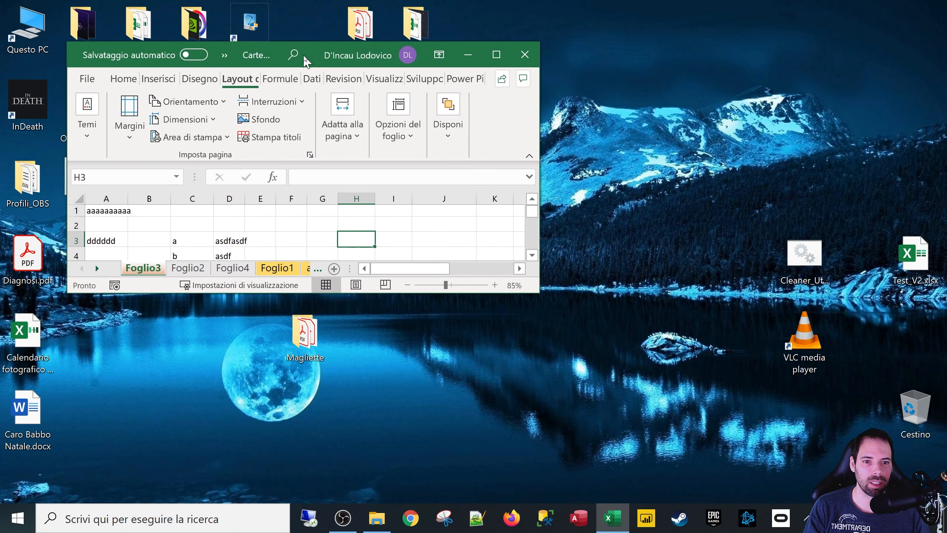
pyautogui.moveTo(553, 310); pyautogui.dragTo(695, 439)
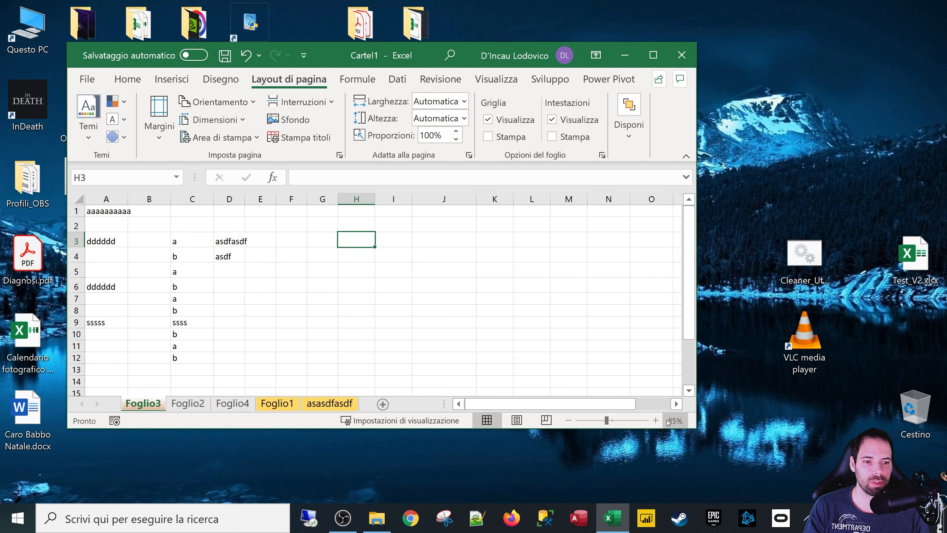
pyautogui.click(671, 424)
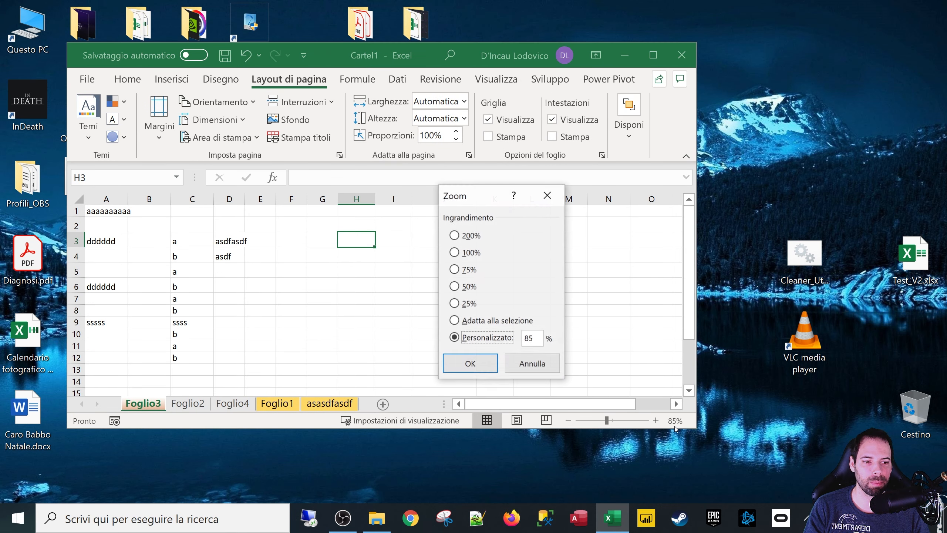
pyautogui.click(470, 251)
pyautogui.click(484, 363)
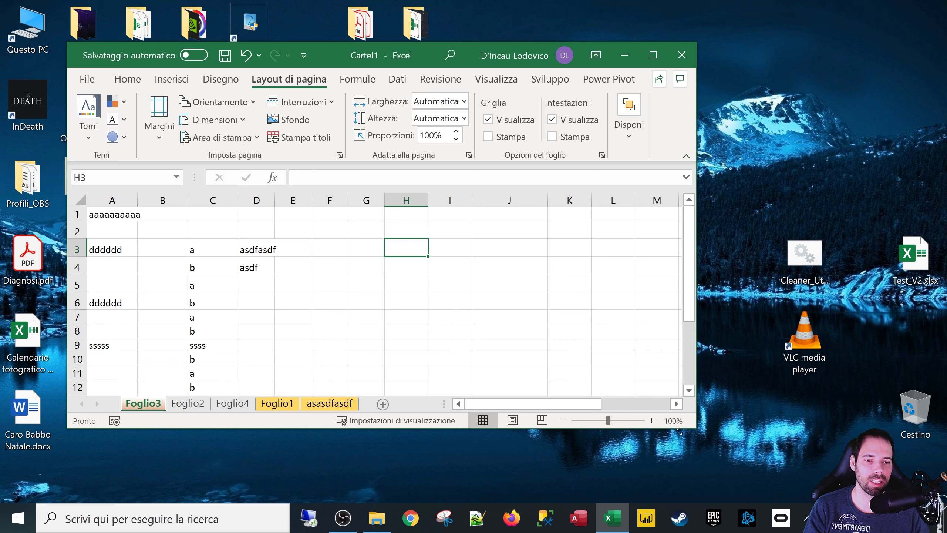
# Step: Set the zoom of Foglio3 to 200%
pyautogui.click(672, 421)
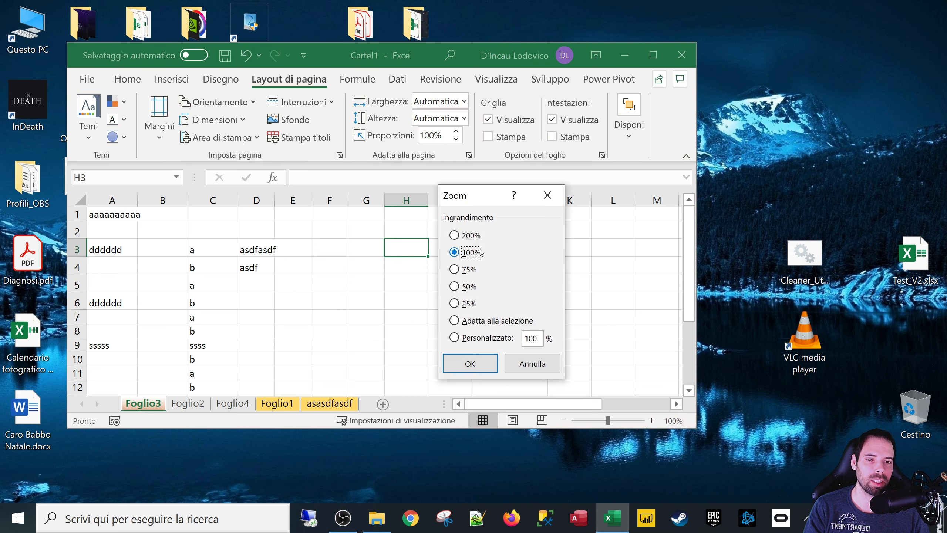
pyautogui.click(471, 235)
pyautogui.click(485, 362)
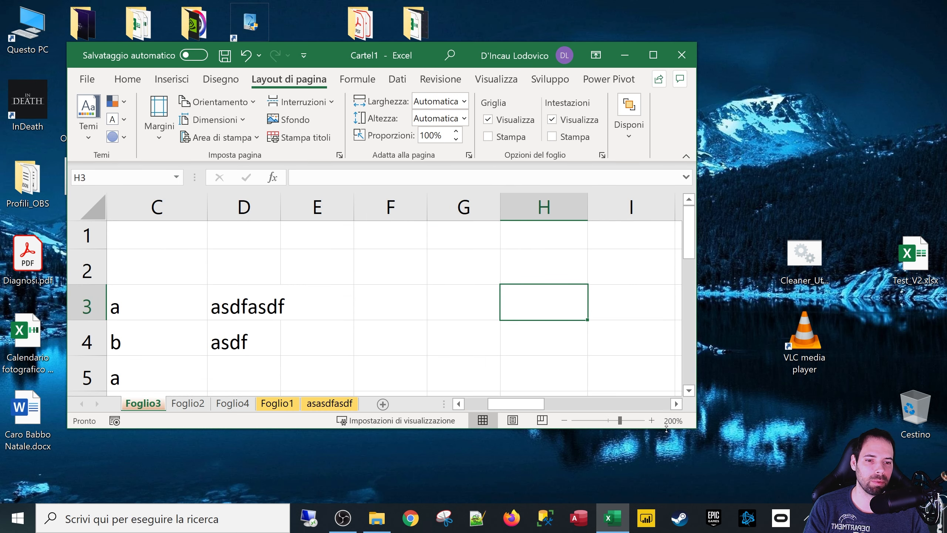
# Step: Display Foglio3 in page break preview and switch it to page layout view
pyautogui.click(540, 421)
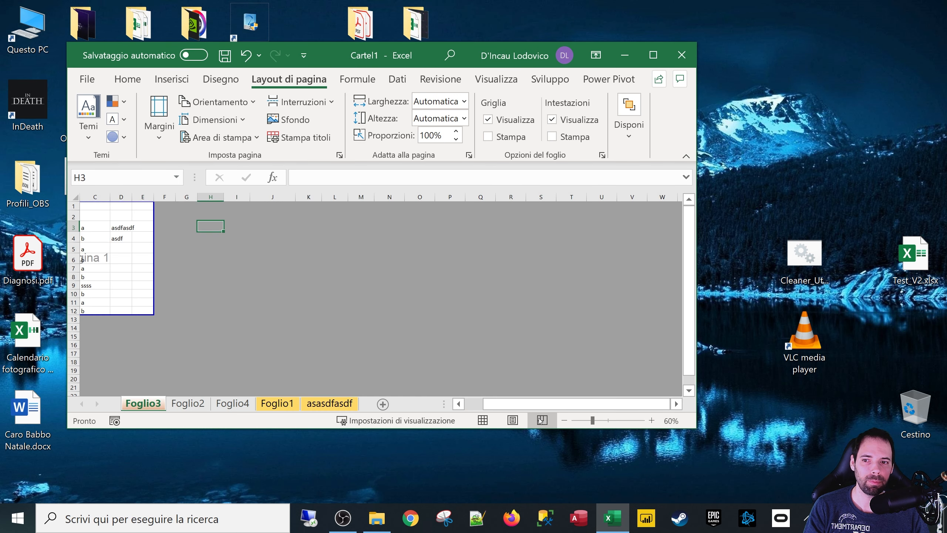
pyautogui.click(514, 421)
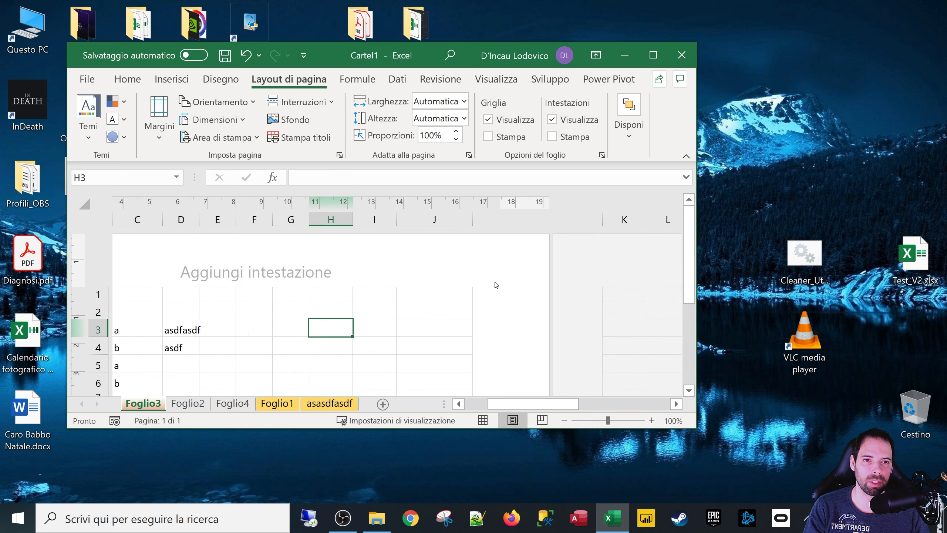
# Step: Maximize and restore the workbook window, collapse its ribbon and enlarge the window to show more rows and columns
pyautogui.doubleClick(491, 56)
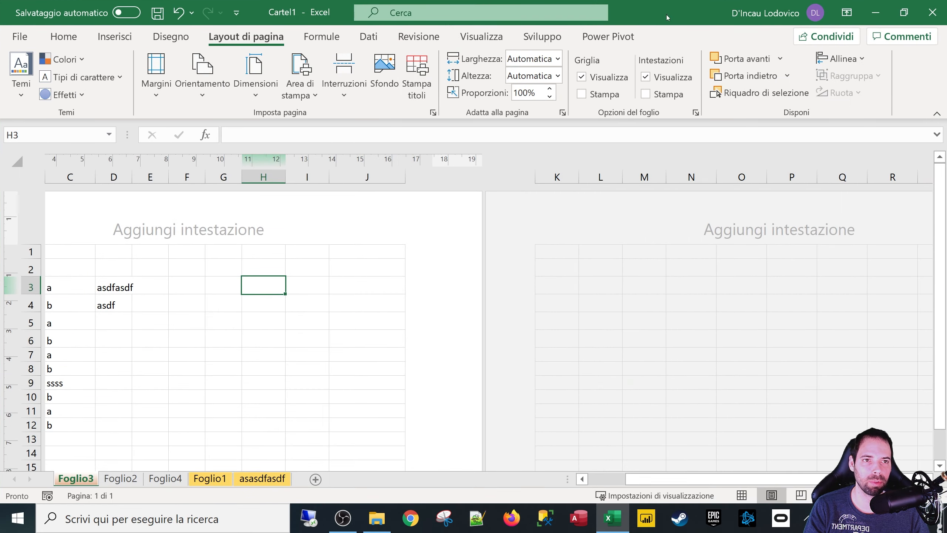
pyautogui.doubleClick(650, 4)
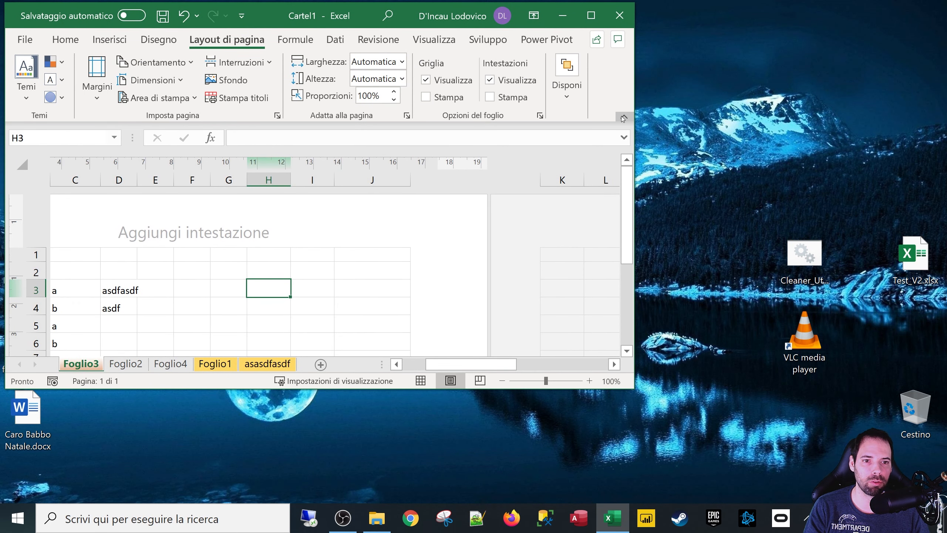
pyautogui.click(623, 116)
pyautogui.moveTo(630, 386); pyautogui.dragTo(687, 474)
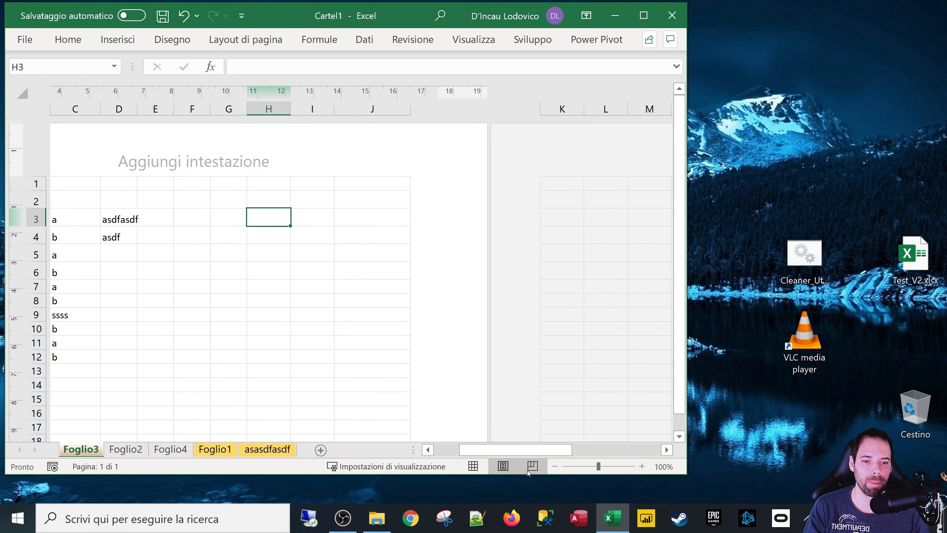
# Step: Zoom Foglio3 out to 85% in normal view and switch it back to page layout view to look through the page
pyautogui.click(473, 466)
pyautogui.click(253, 218)
pyautogui.scroll(-8, 247, 218)
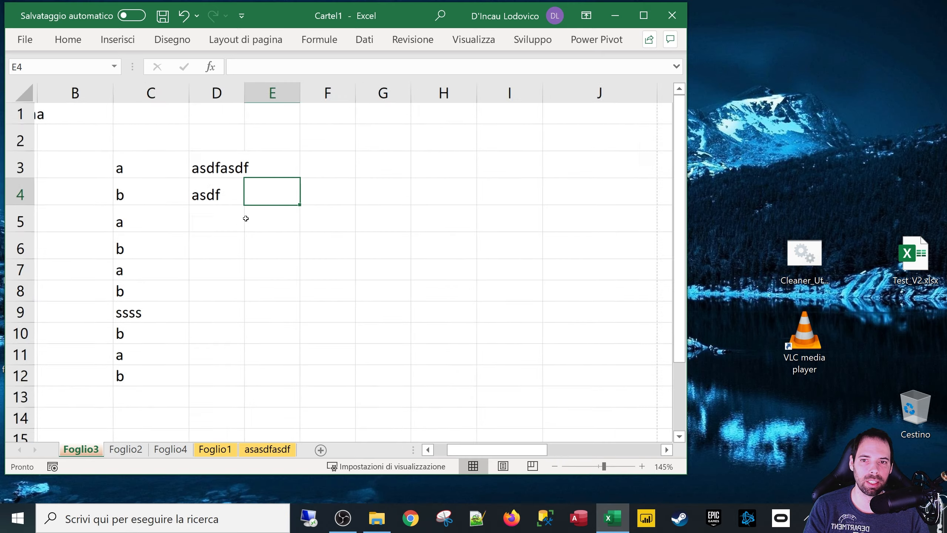
pyautogui.click(503, 466)
pyautogui.scroll(-2, 413, 243)
pyautogui.scroll(-15, 413, 244)
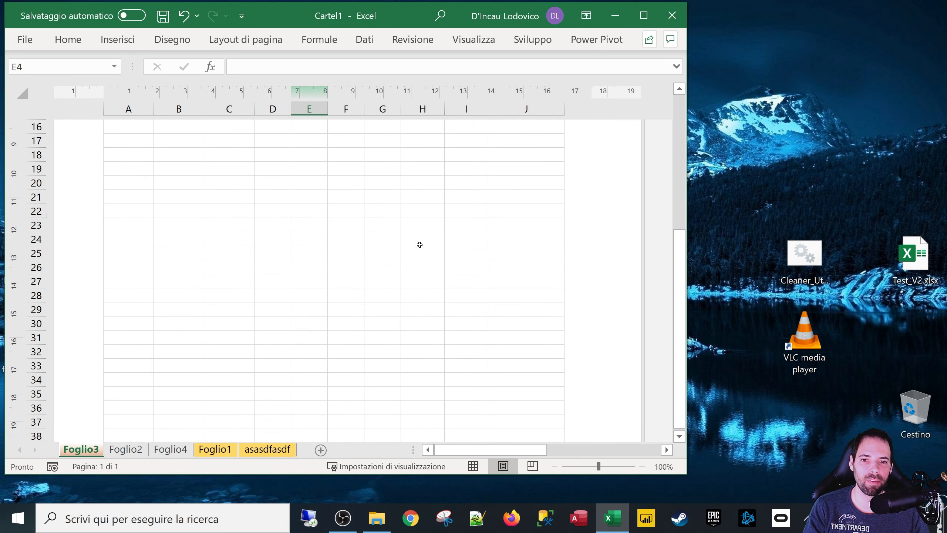
pyautogui.scroll(7, 453, 247)
pyautogui.scroll(9, 449, 253)
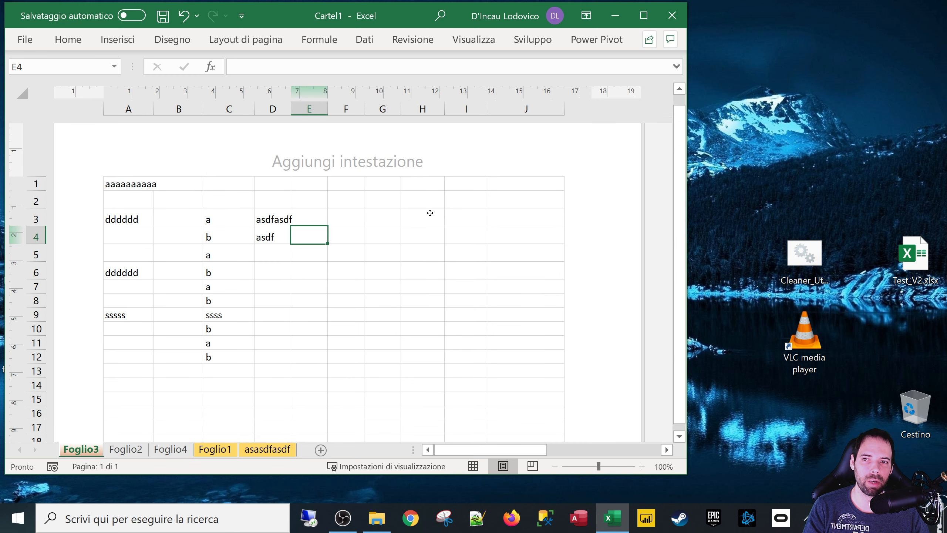
# Step: Enter the author's first name in the centre section of Foglio3's page header
pyautogui.click(286, 157)
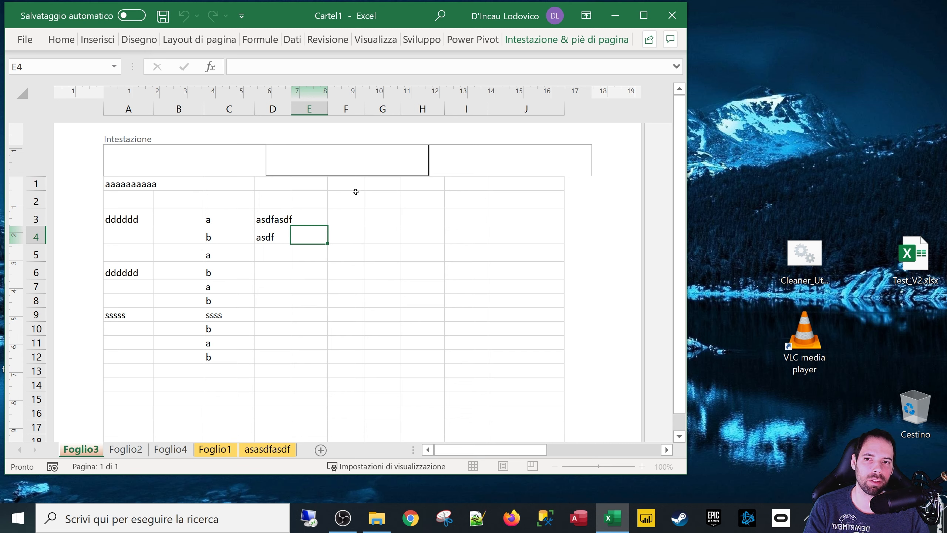
pyautogui.click(363, 238)
pyautogui.click(343, 165)
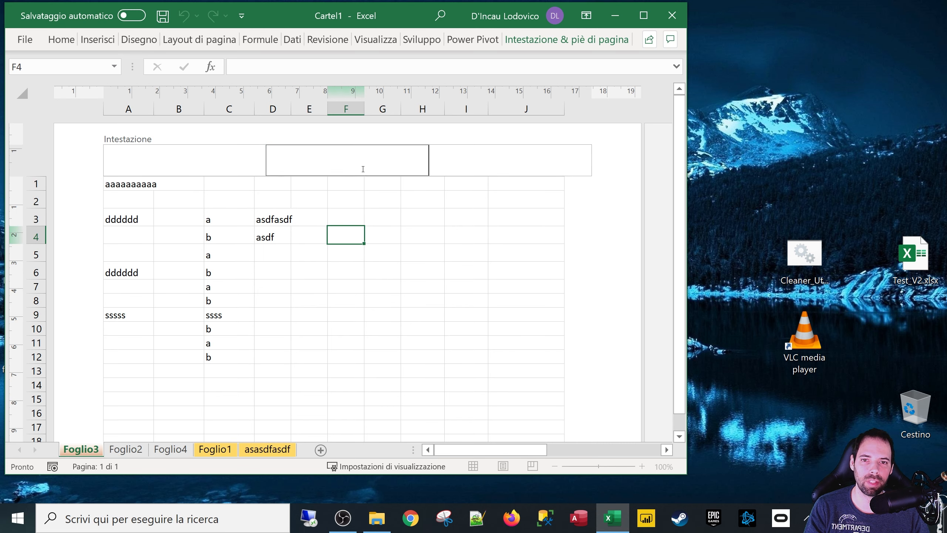
pyautogui.write('Lodovico')
pyautogui.press('Return')
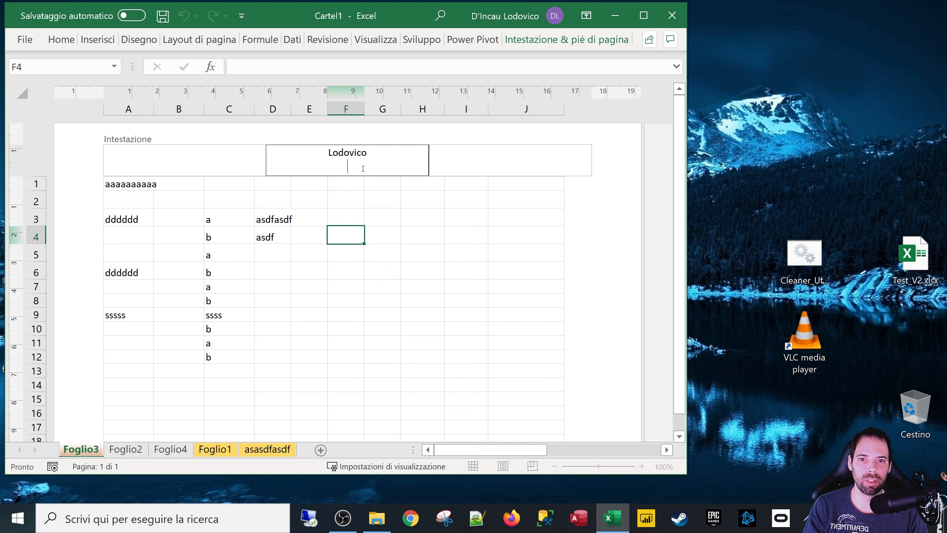
pyautogui.moveTo(347, 235); pyautogui.dragTo(345, 220)
# Step: Look through Foglio3's pages to check the header on the second page and the empty footer area
pyautogui.scroll(-15, 373, 282)
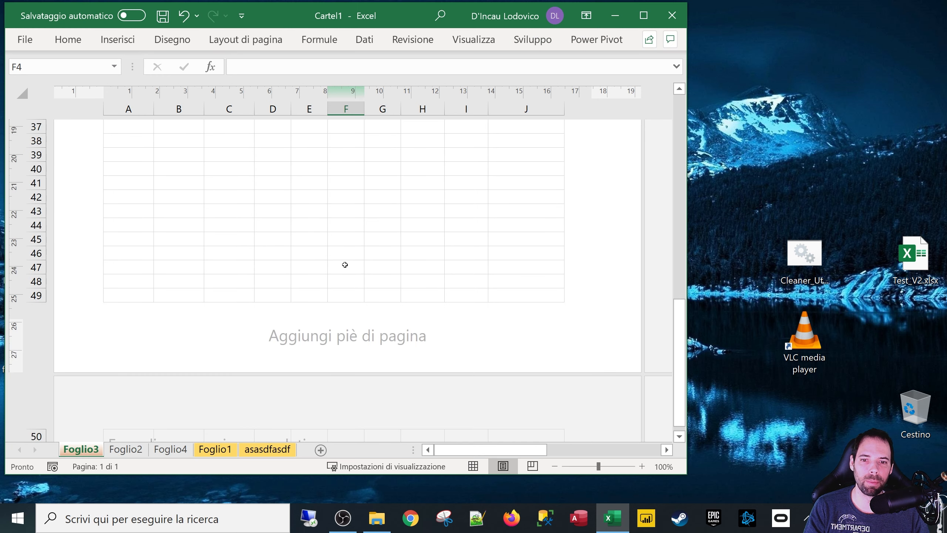
pyautogui.click(325, 269)
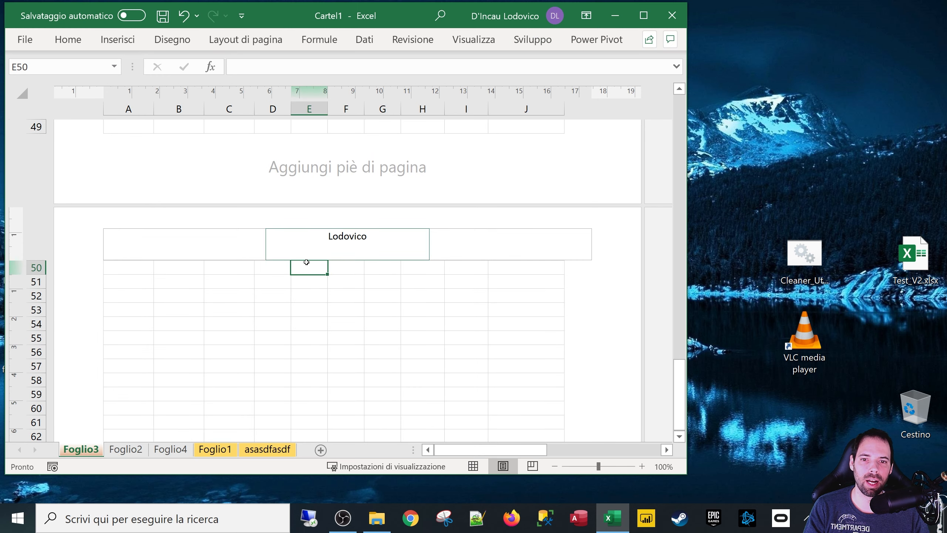
pyautogui.scroll(-7, 312, 269)
pyautogui.scroll(-4, 321, 310)
pyautogui.scroll(15, 336, 291)
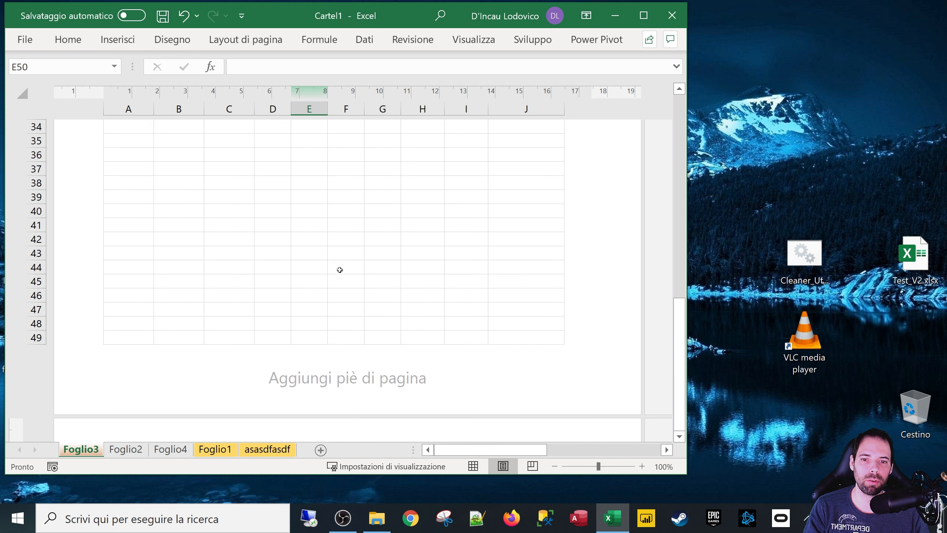
pyautogui.click(346, 211)
pyautogui.scroll(12, 346, 231)
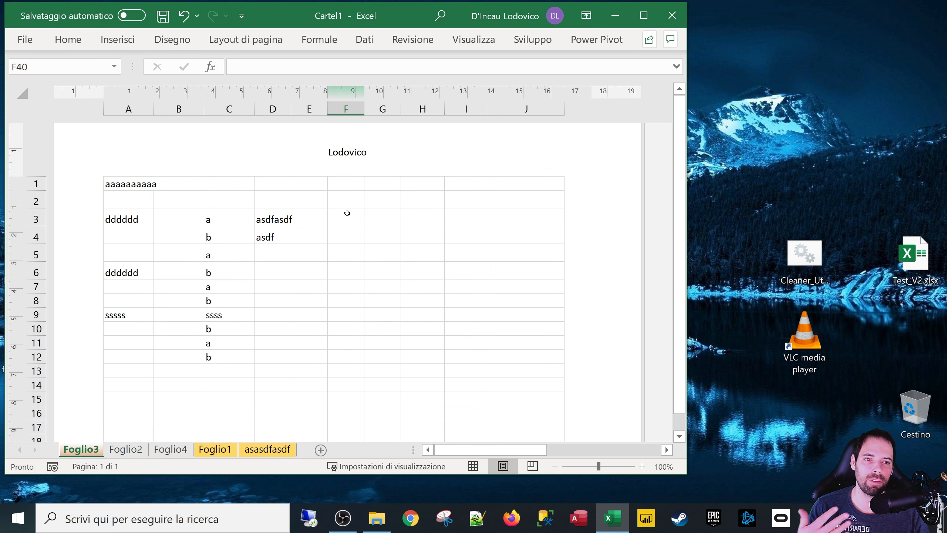
# Step: Enter "asdfsad" in cell D53 on the second page of Foglio3
pyautogui.click(282, 237)
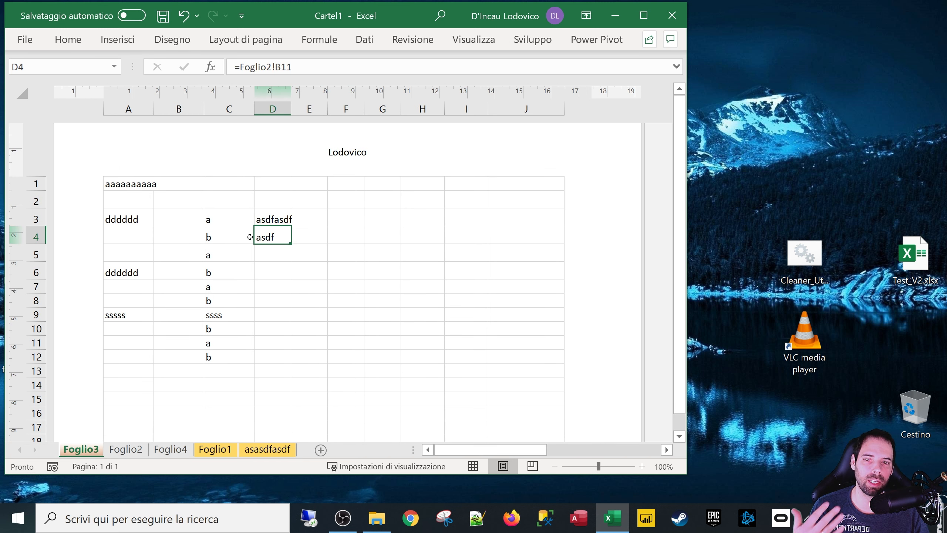
pyautogui.scroll(-3, 263, 262)
pyautogui.scroll(-2, 263, 262)
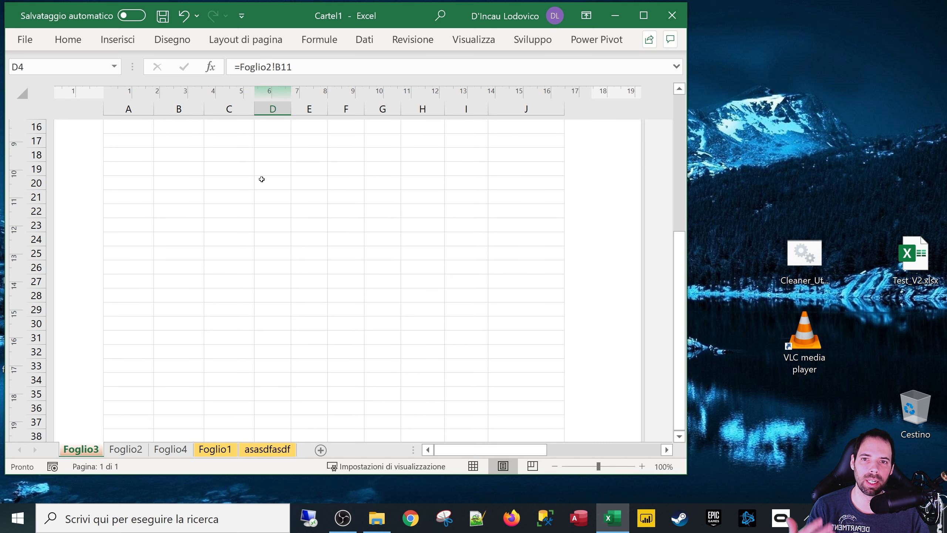
pyautogui.scroll(-1, 246, 244)
pyautogui.scroll(-8, 246, 244)
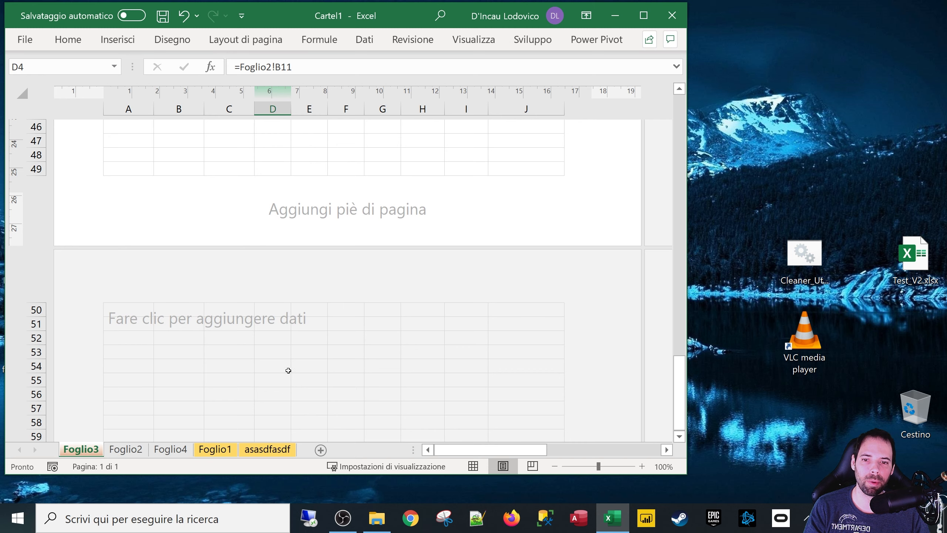
pyautogui.scroll(-3, 309, 357)
pyautogui.scroll(2, 281, 271)
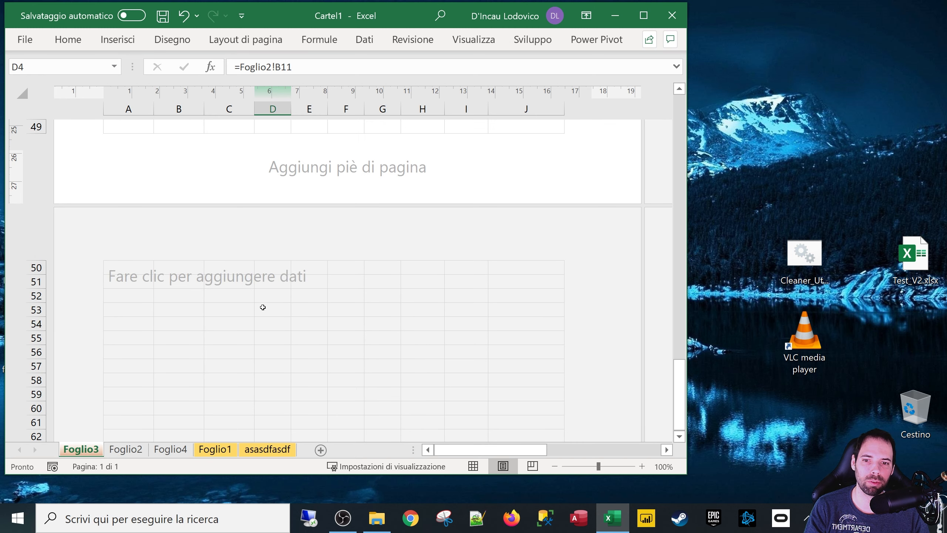
pyautogui.click(263, 307)
pyautogui.write('asdfsad')
pyautogui.click(249, 341)
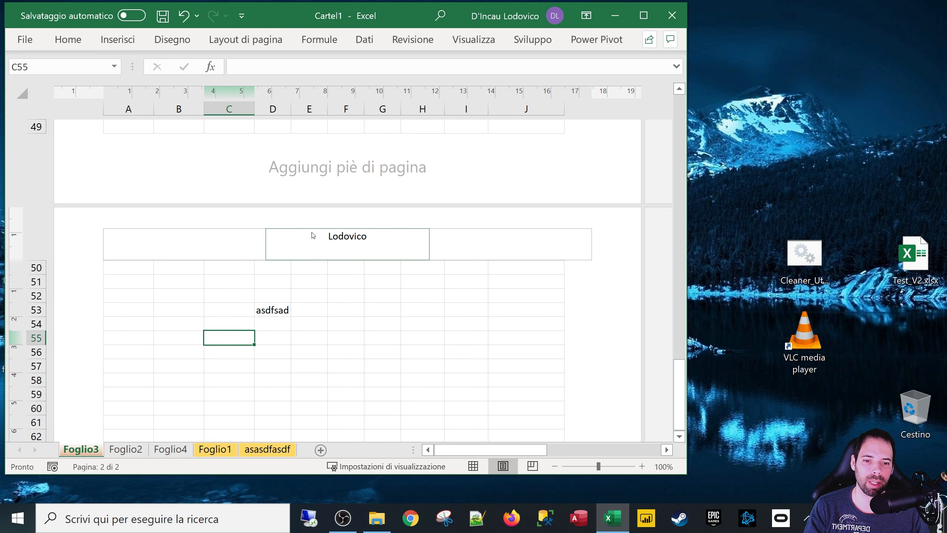
# Step: Show Foglio3 in page break preview and examine how its rows are split between Pagina 1 and Pagina 2
pyautogui.click(533, 466)
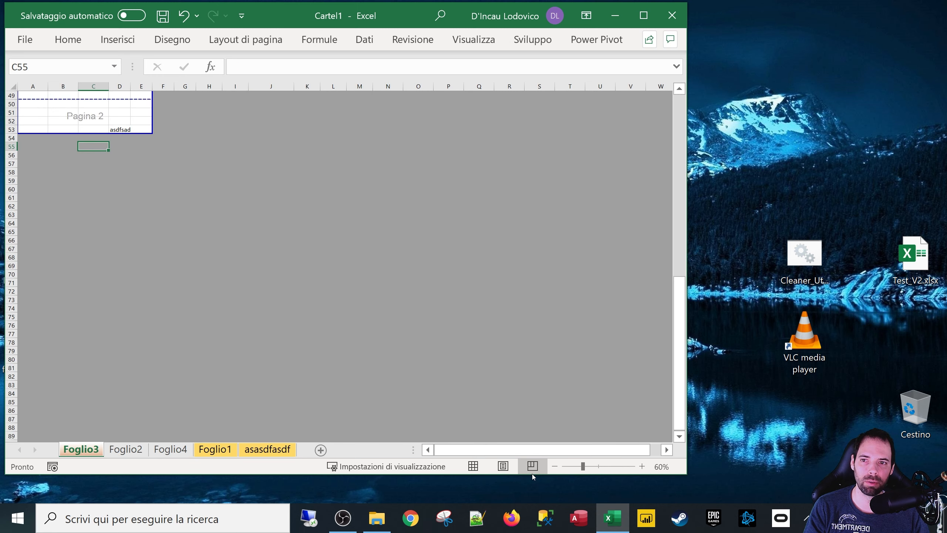
pyautogui.scroll(13, 102, 182)
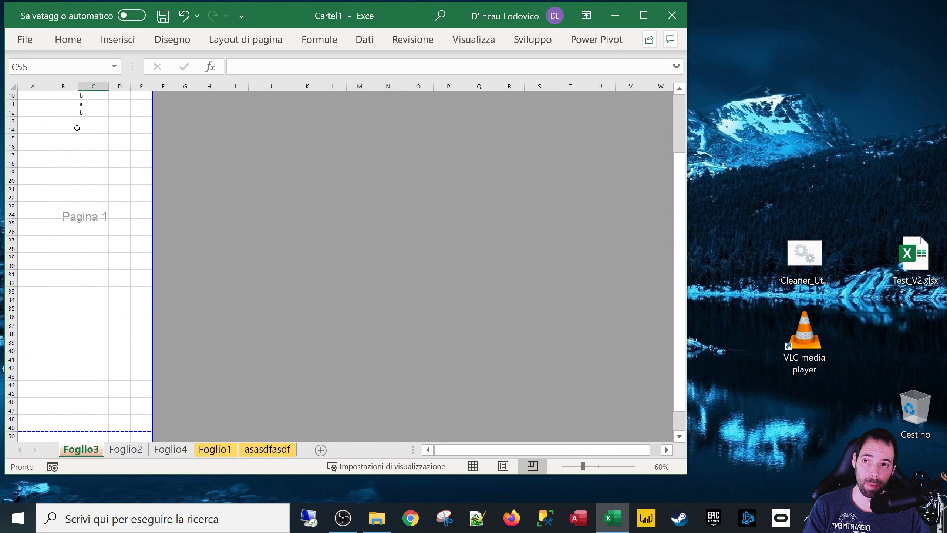
pyautogui.scroll(3, 41, 112)
pyautogui.scroll(-4, 63, 307)
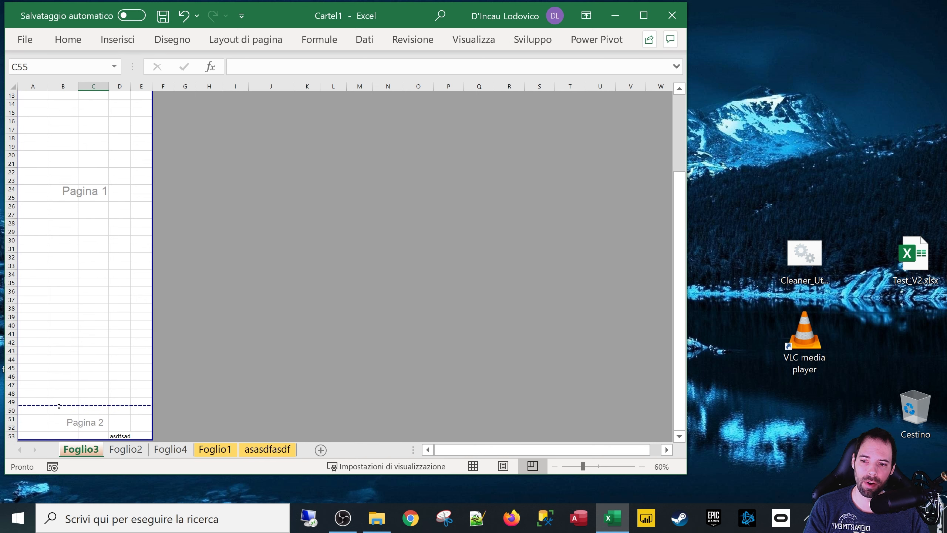
# Step: Enter "asdsad" in cell A47, just above the break between Pagina 1 and Pagina 2
pyautogui.click(32, 409)
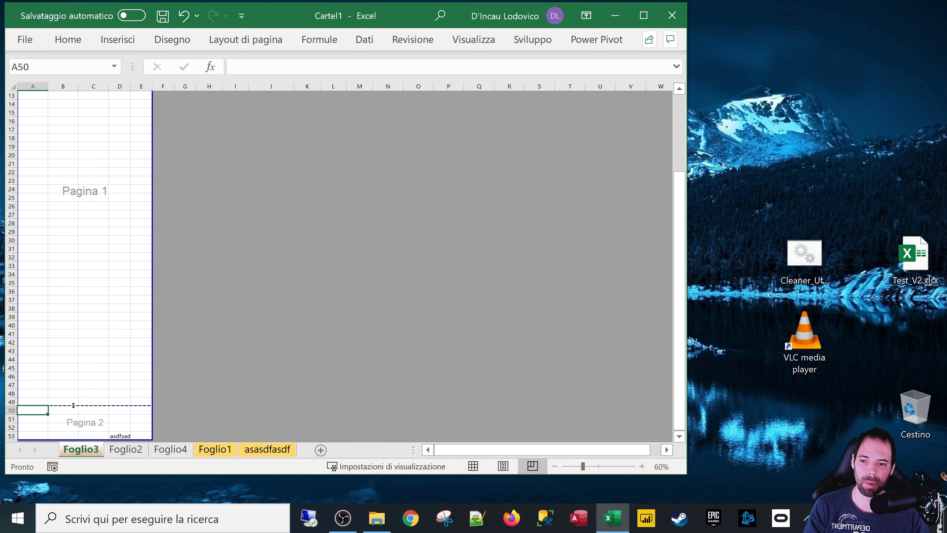
pyautogui.click(32, 385)
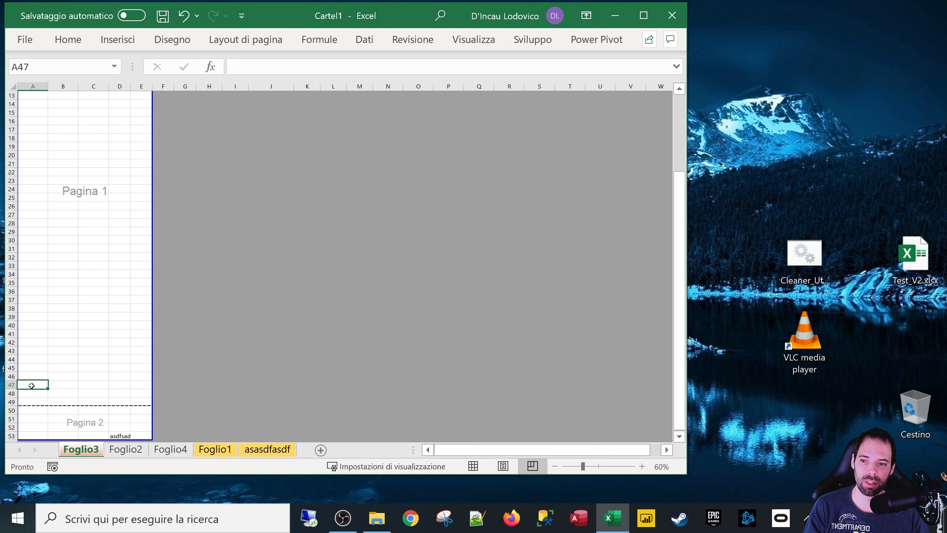
pyautogui.write('asdsad')
pyautogui.click(93, 384)
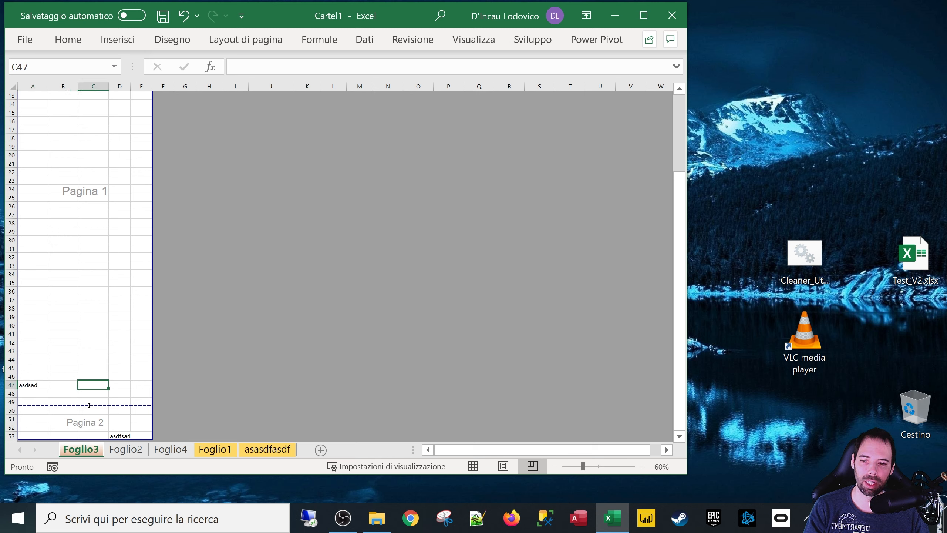
# Step: Move the page break between Pagina 1 and Pagina 2 up to just above row 47
pyautogui.moveTo(88, 405); pyautogui.dragTo(90, 378)
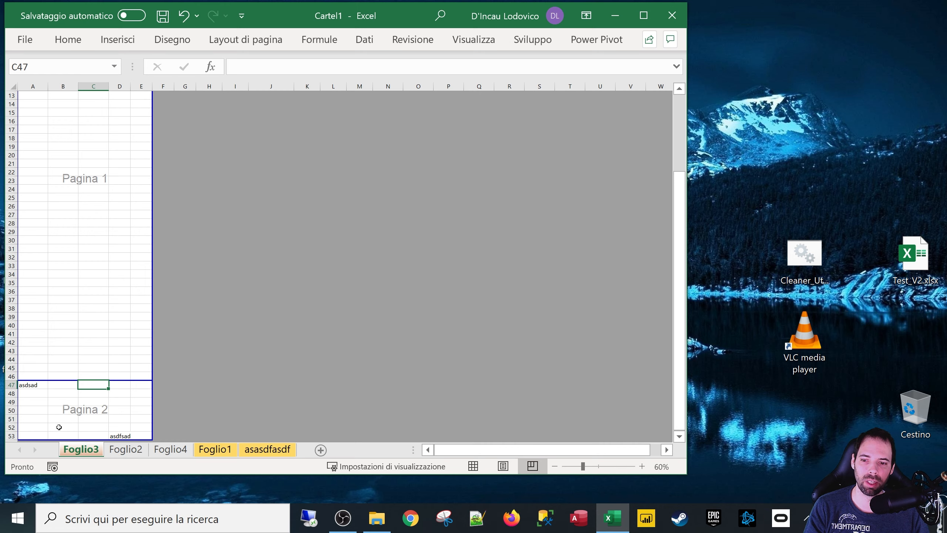
pyautogui.click(85, 337)
pyautogui.click(264, 188)
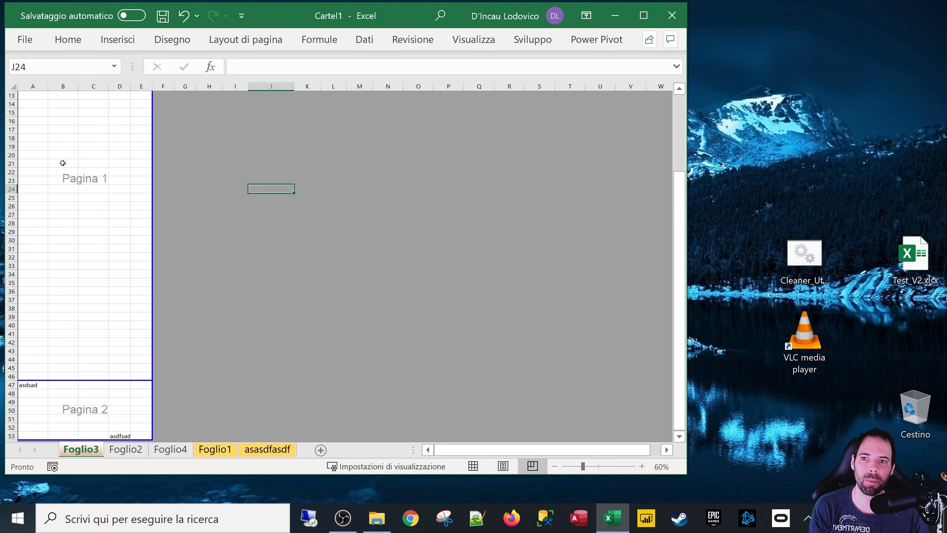
pyautogui.click(63, 164)
pyautogui.scroll(4, 116, 211)
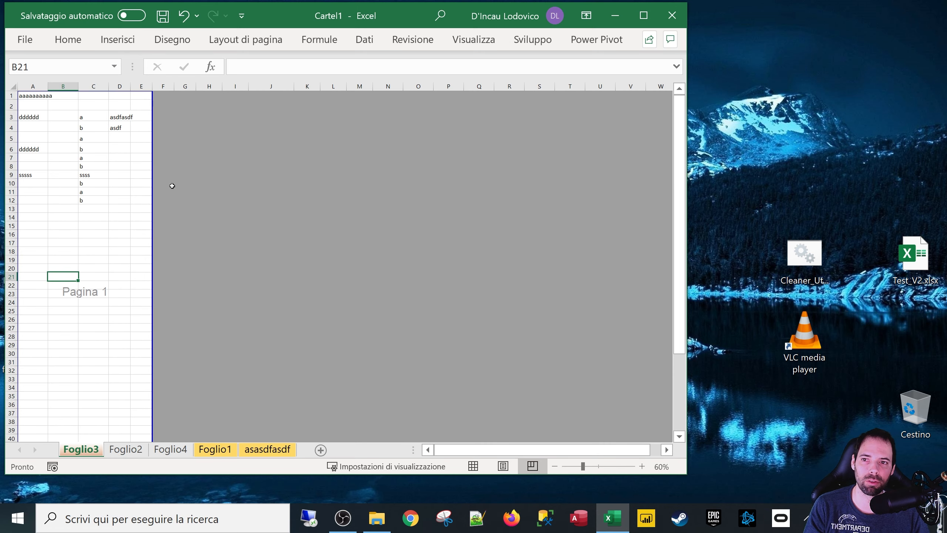
# Step: Return Foglio3 to normal view and check the display optimization settings without changing them
pyautogui.click(472, 467)
pyautogui.click(367, 467)
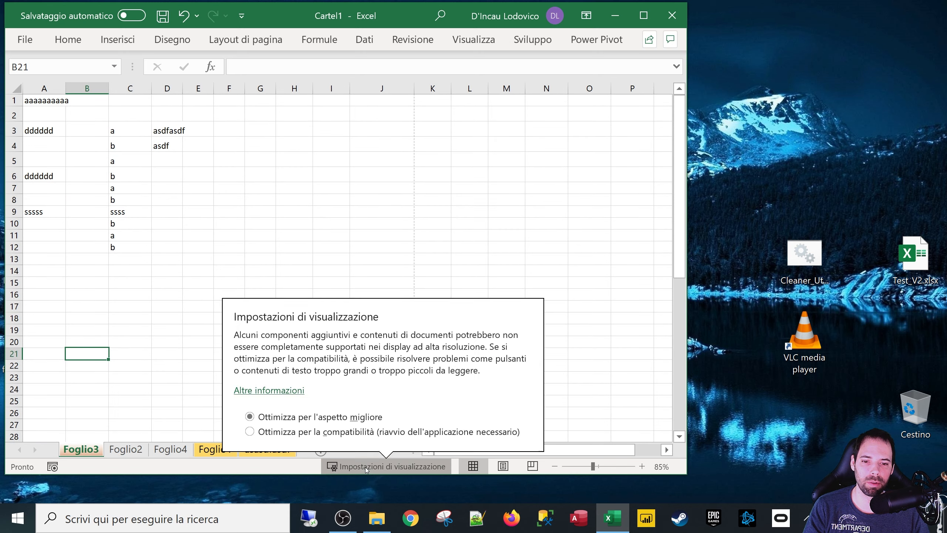
pyautogui.click(382, 188)
pyautogui.click(229, 211)
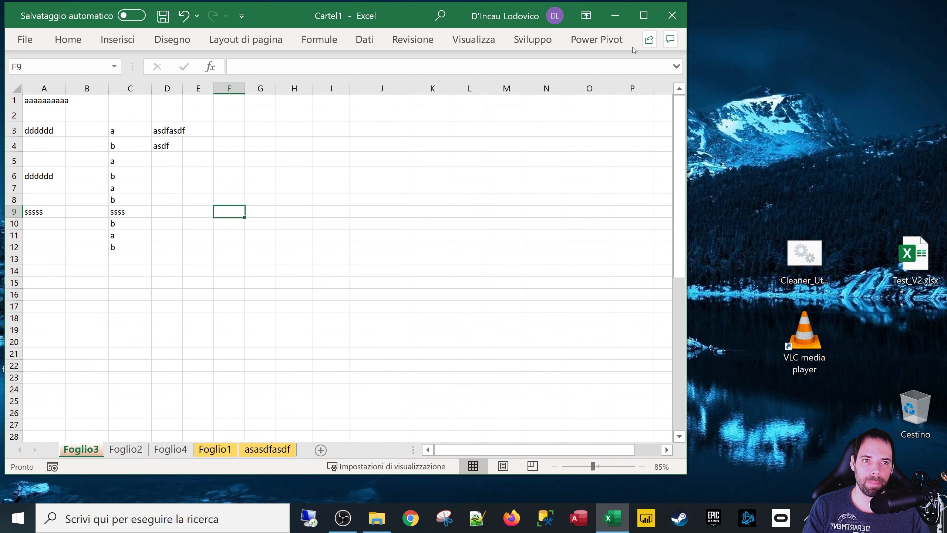
# Step: Maximize the workbook window and keep the ribbon permanently expanded on the Revisione commands
pyautogui.click(643, 15)
pyautogui.click(197, 242)
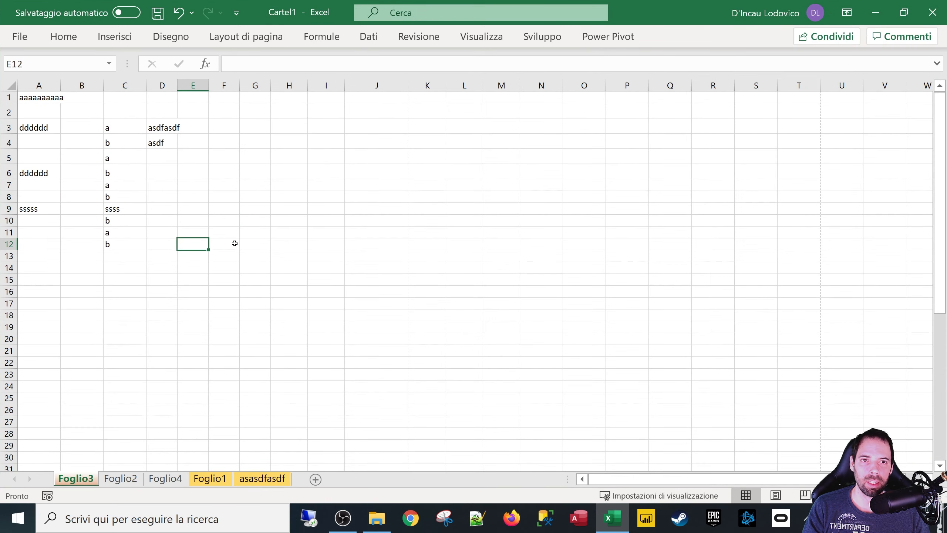
pyautogui.click(410, 47)
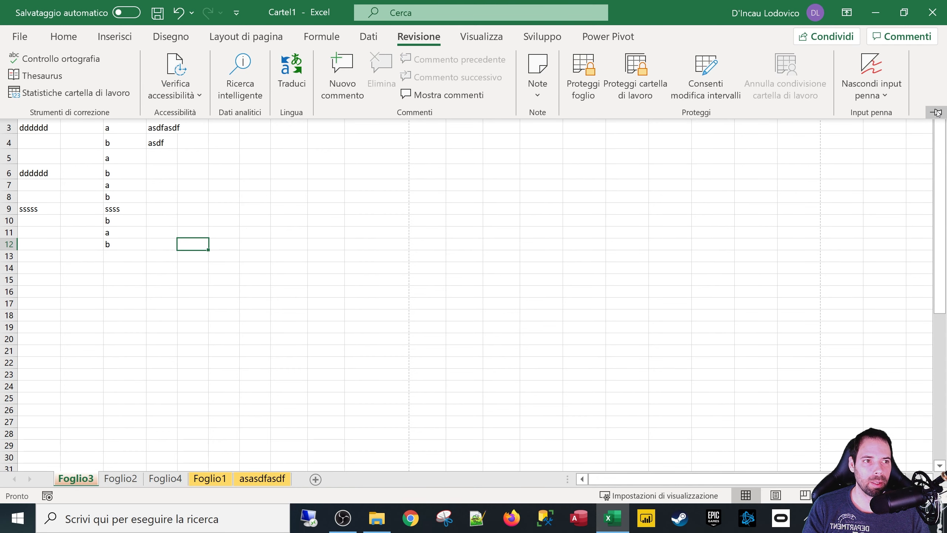
pyautogui.click(938, 113)
pyautogui.click(185, 269)
pyautogui.click(295, 314)
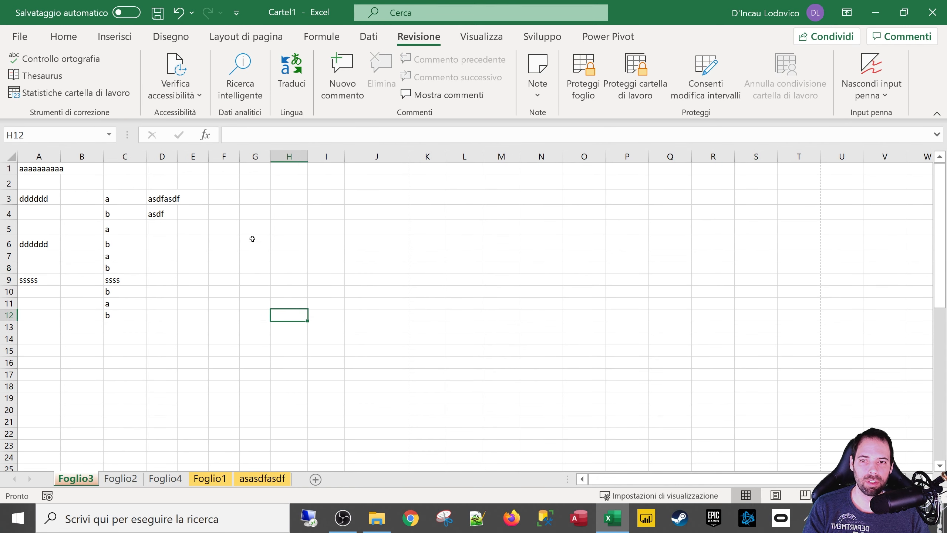
# Step: Enter "assadsd" in cell H3 of Foglio3
pyautogui.click(251, 232)
pyautogui.click(176, 258)
pyautogui.click(297, 216)
pyautogui.click(288, 200)
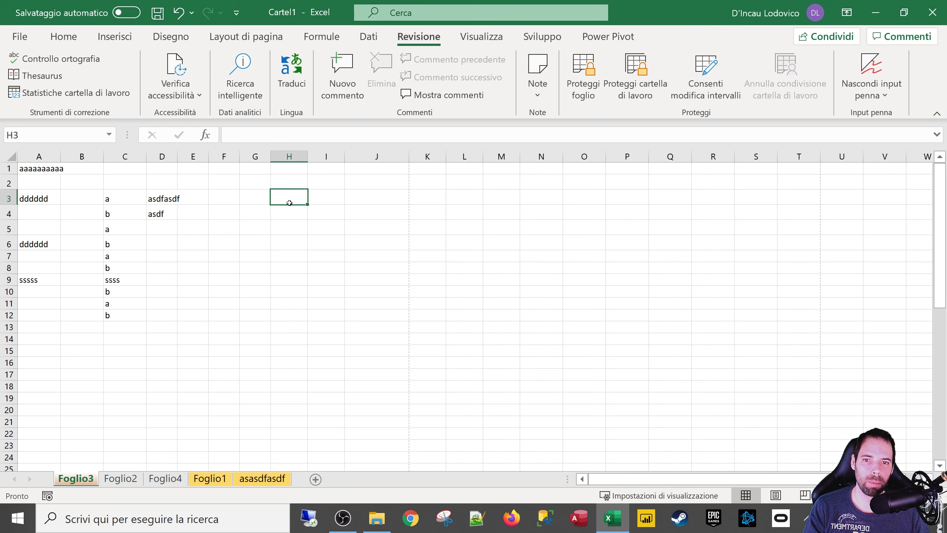
pyautogui.write('assadsd')
pyautogui.press('Return')
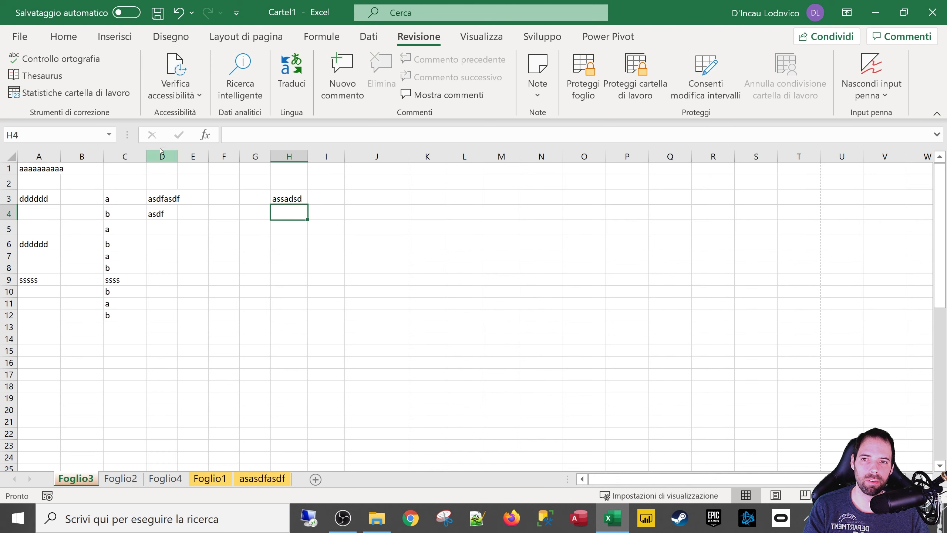
# Step: Show the Home ribbon commands and select cell H3 on Foglio3
pyautogui.click(64, 37)
pyautogui.click(363, 257)
pyautogui.click(325, 228)
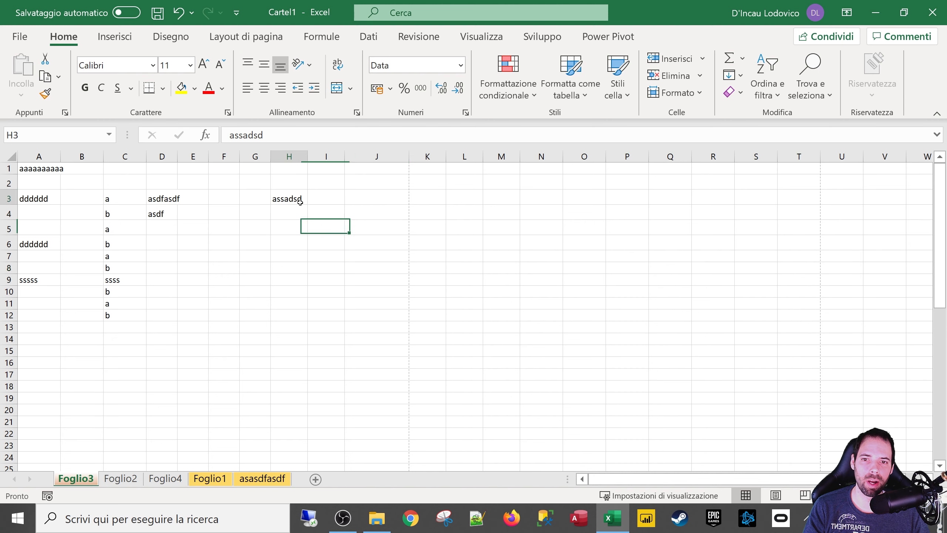
pyautogui.click(291, 198)
# Step: Enter the formula =(J2+J3)*0,5 in cell H5 of Foglio3
pyautogui.click(289, 231)
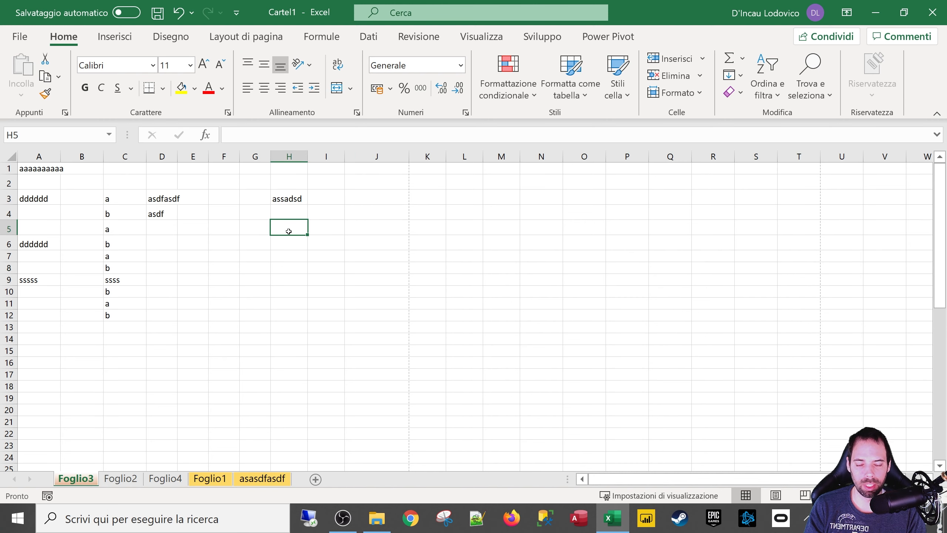
pyautogui.write('=')
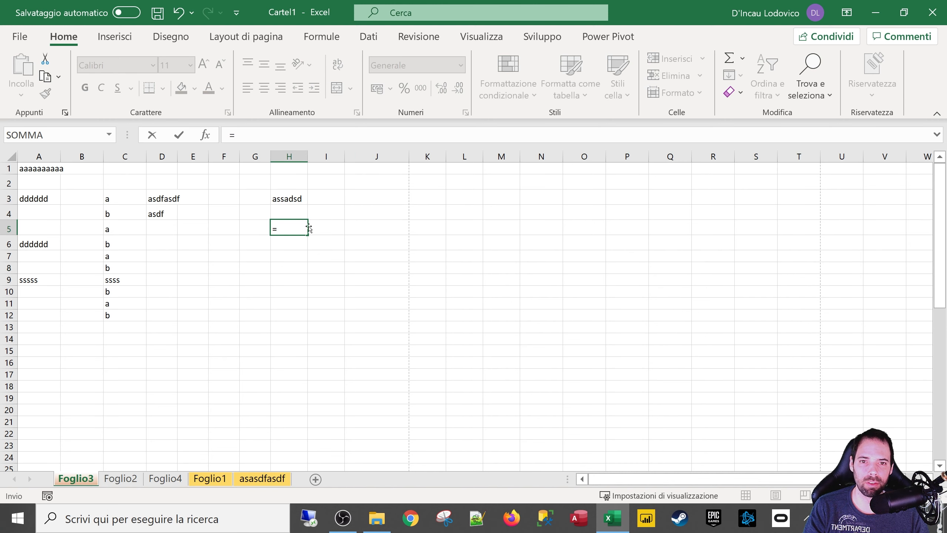
pyautogui.click(381, 181)
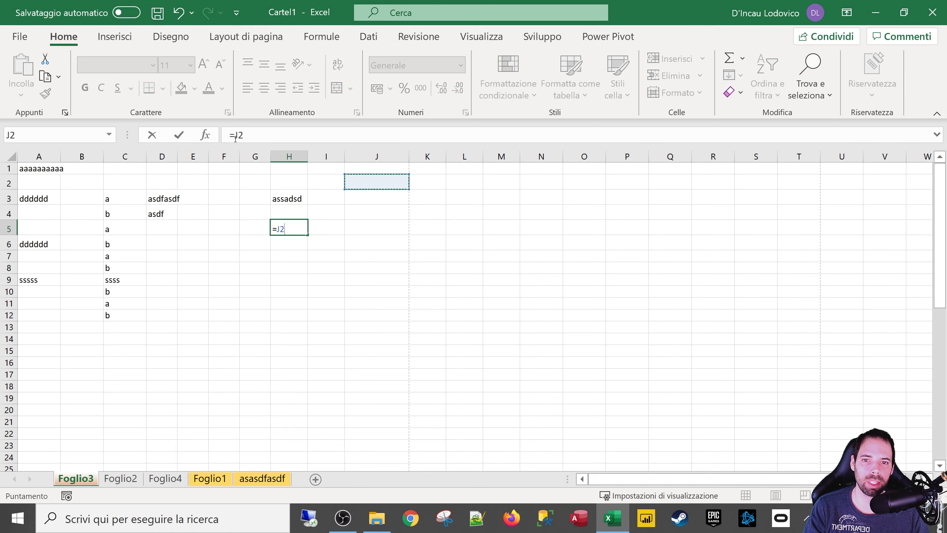
pyautogui.write('+')
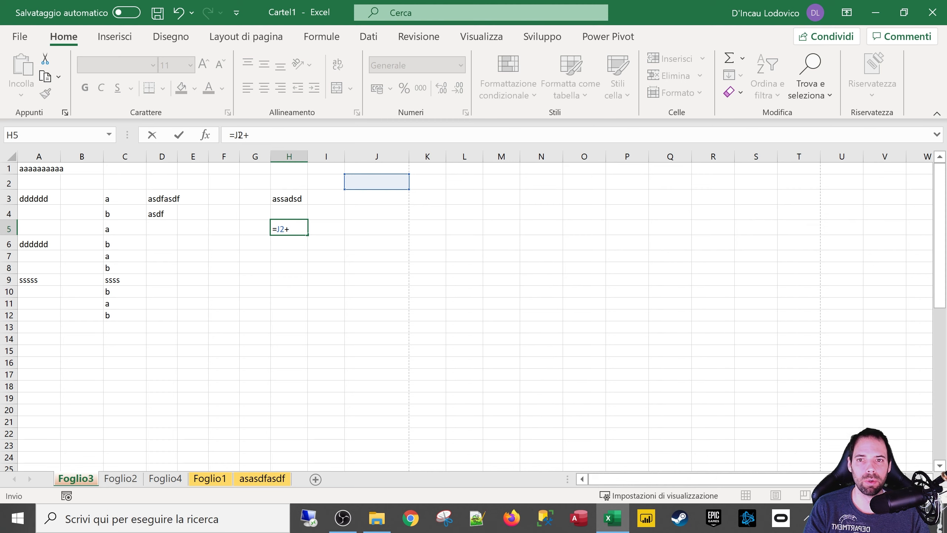
pyautogui.click(365, 196)
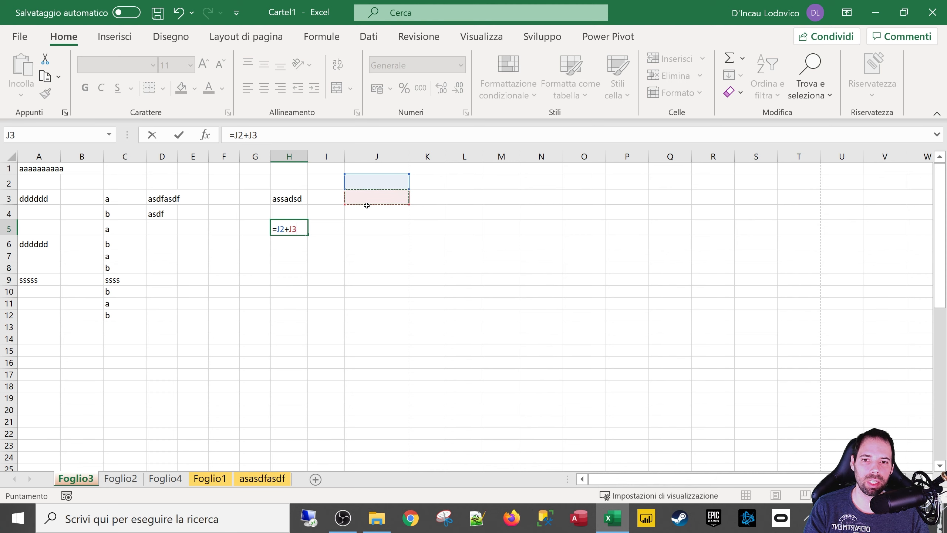
pyautogui.write(')')
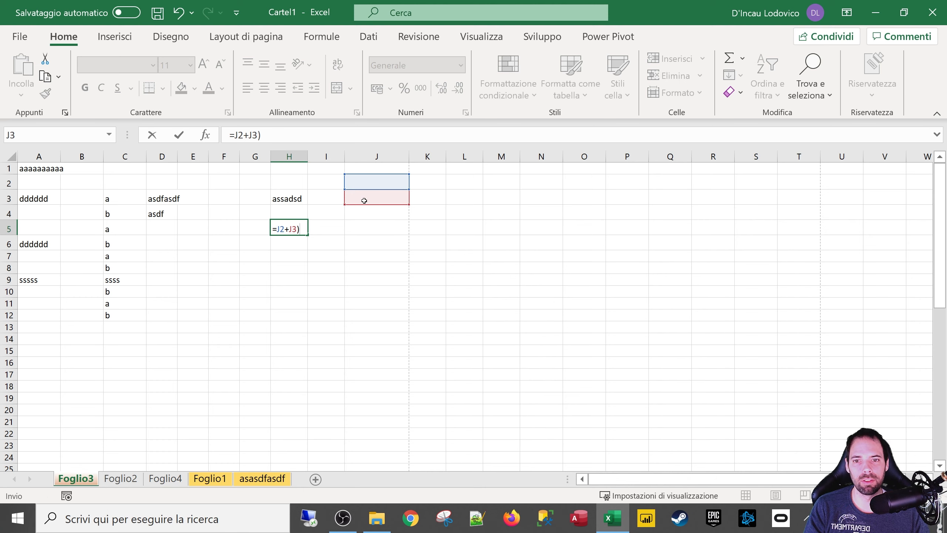
pyautogui.click(279, 228)
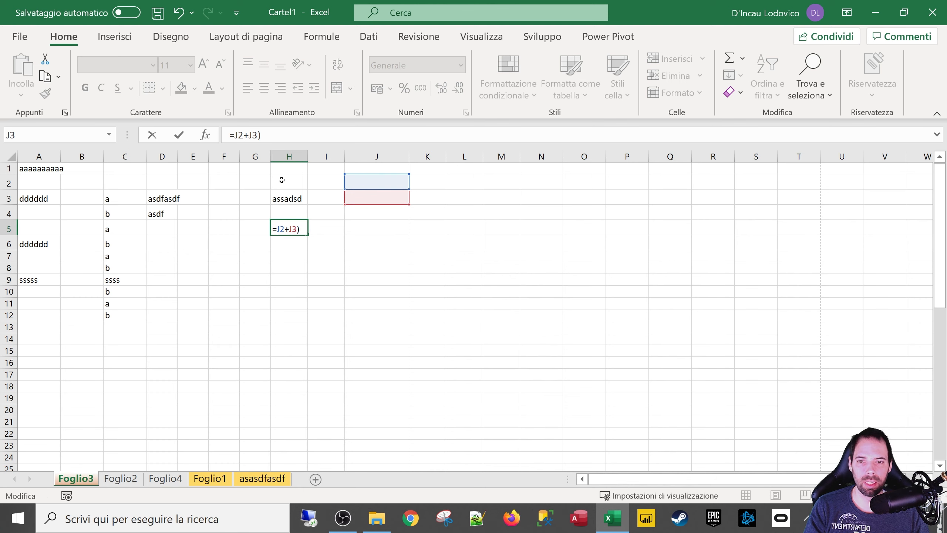
pyautogui.write('(')
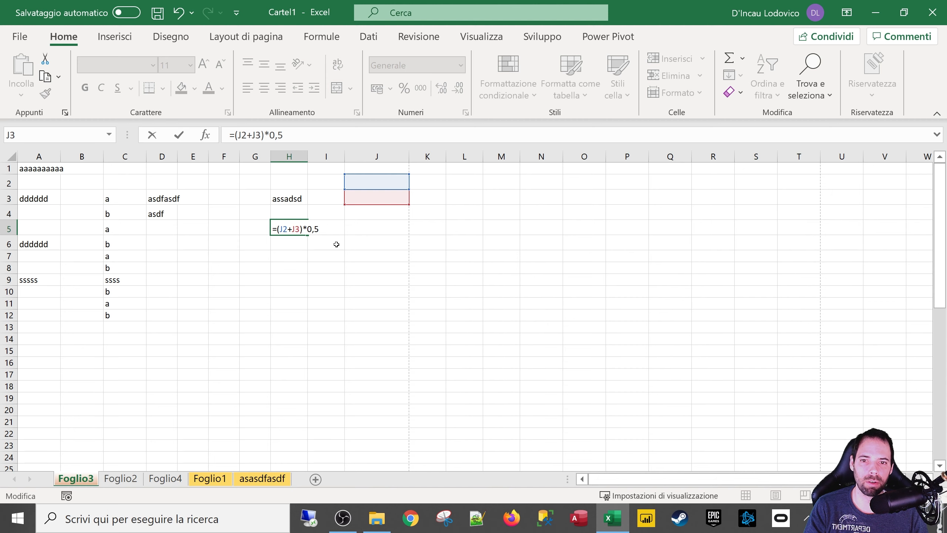
pyautogui.press('Return')
pyautogui.click(292, 222)
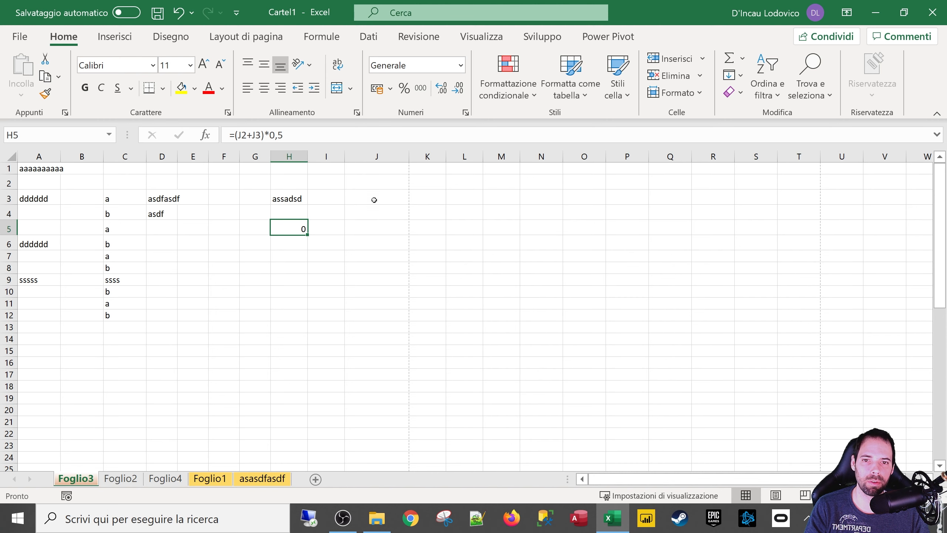
# Step: Enter 2 in cell J2 and 3 in cell J3
pyautogui.click(370, 182)
pyautogui.write('2')
pyautogui.press('Return')
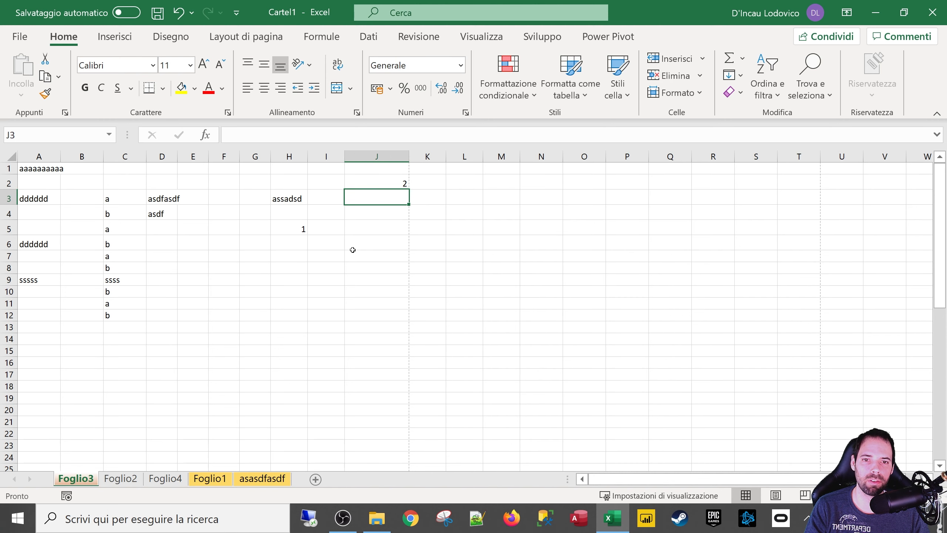
pyautogui.write('3')
pyautogui.press('Return')
# Step: Examine the formula in H5 and the cells J2 and J3 it refers to
pyautogui.click(293, 227)
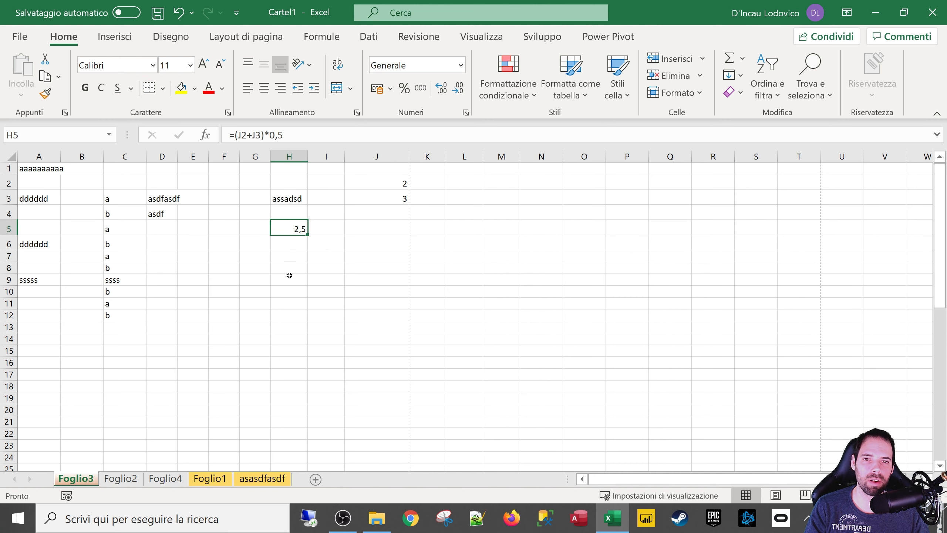
pyautogui.click(372, 187)
pyautogui.click(365, 200)
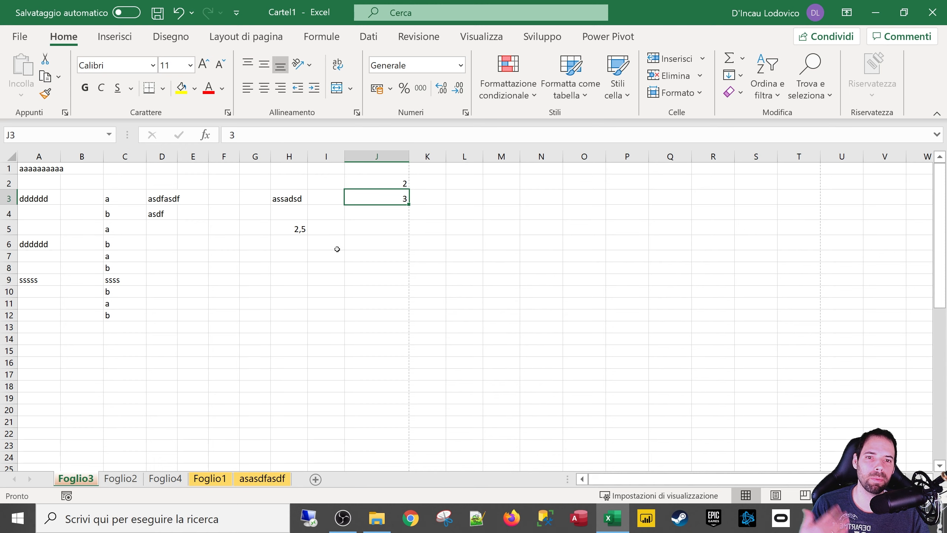
pyautogui.click(298, 232)
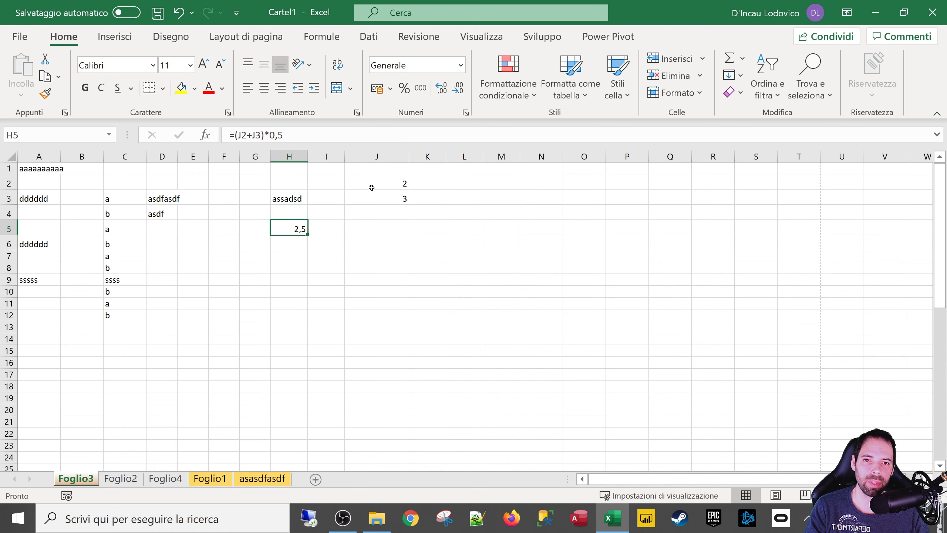
pyautogui.click(371, 187)
pyautogui.click(218, 245)
# Step: Clear the contents of all filled cells on Foglio3
pyautogui.moveTo(35, 171); pyautogui.dragTo(491, 348)
pyautogui.press('Delete')
pyautogui.click(228, 255)
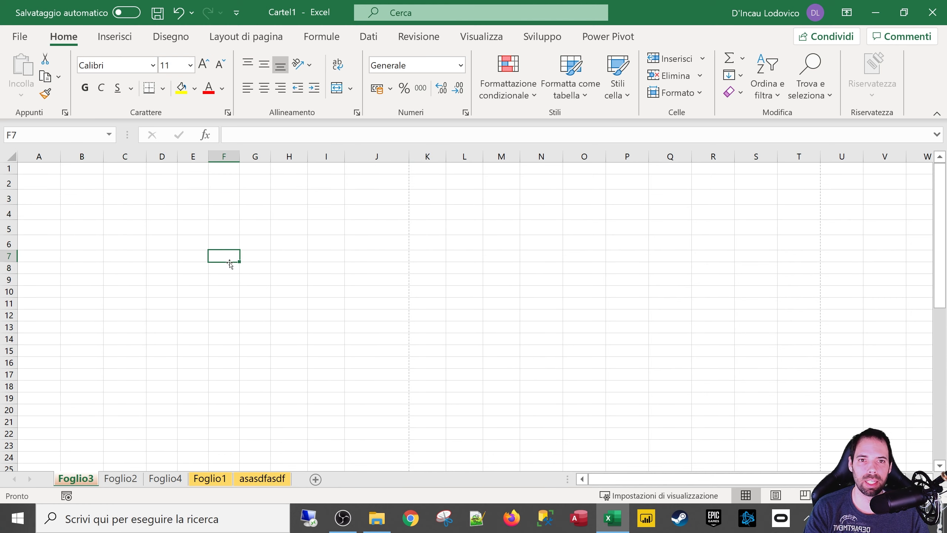
pyautogui.click(253, 241)
pyautogui.click(191, 226)
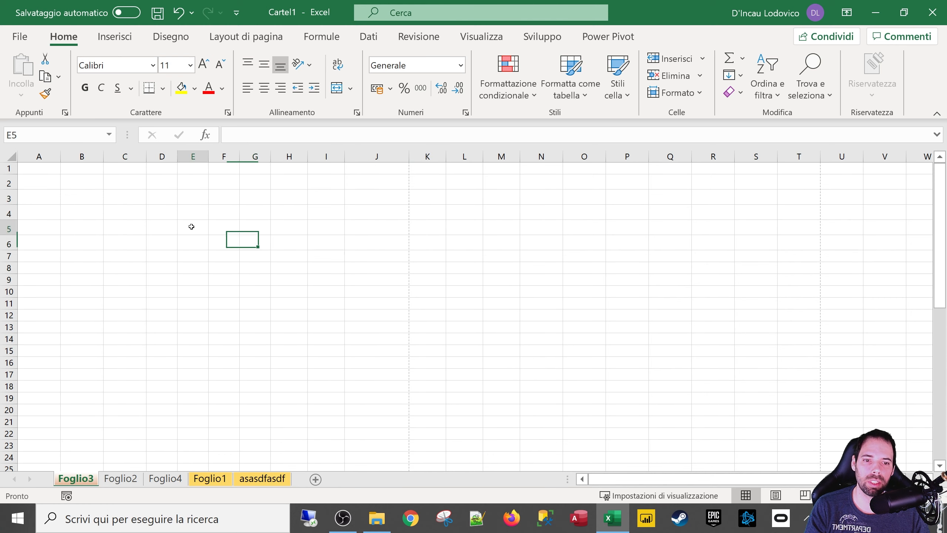
pyautogui.click(285, 300)
pyautogui.click(421, 287)
pyautogui.click(185, 199)
pyautogui.click(100, 255)
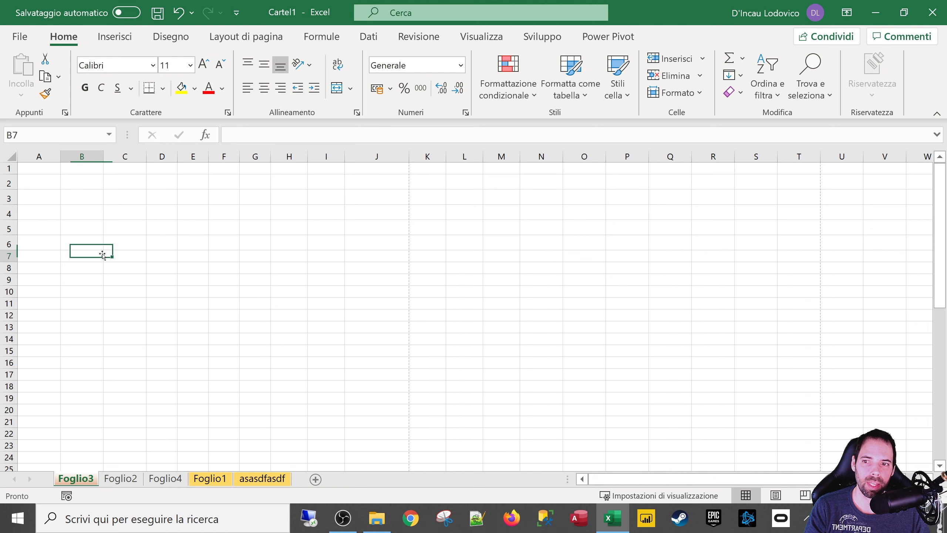